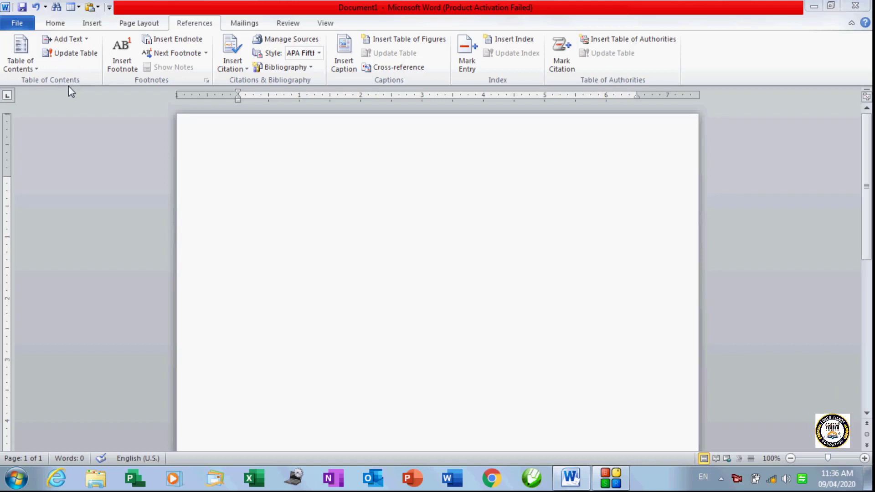
Step: Enter the heading text File Menu followed by New, Open, Close, Save and Save as, each on its own line
left_click(308, 174)
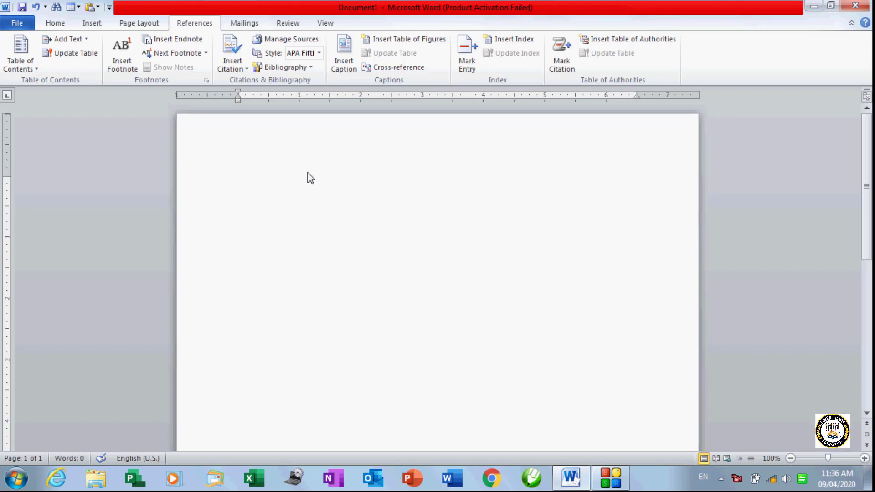
type("File")
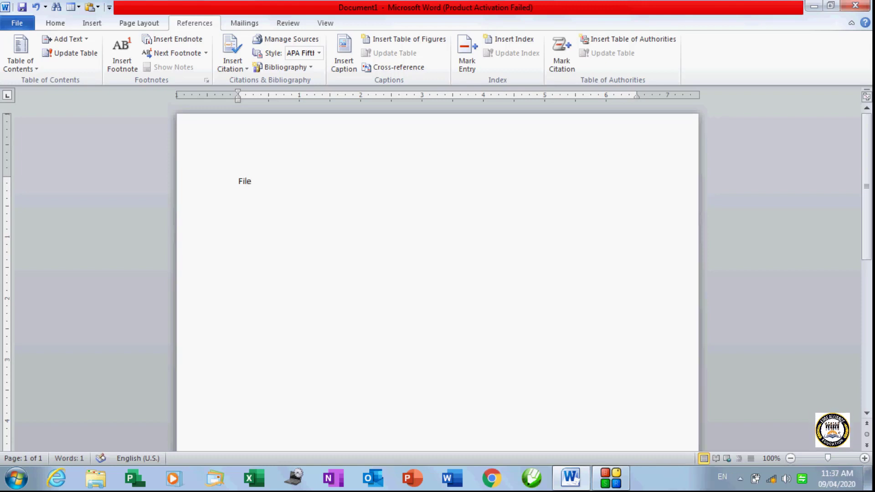
type(" Nenu")
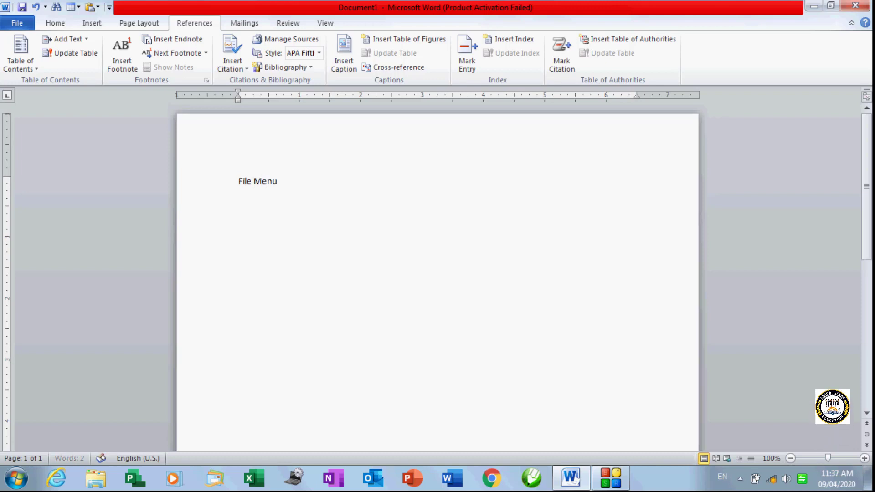
key("Return")
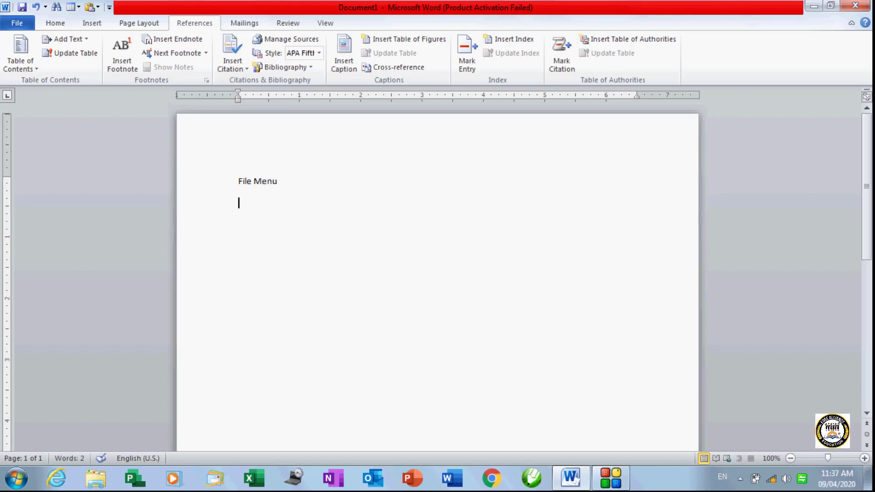
type("New Open C")
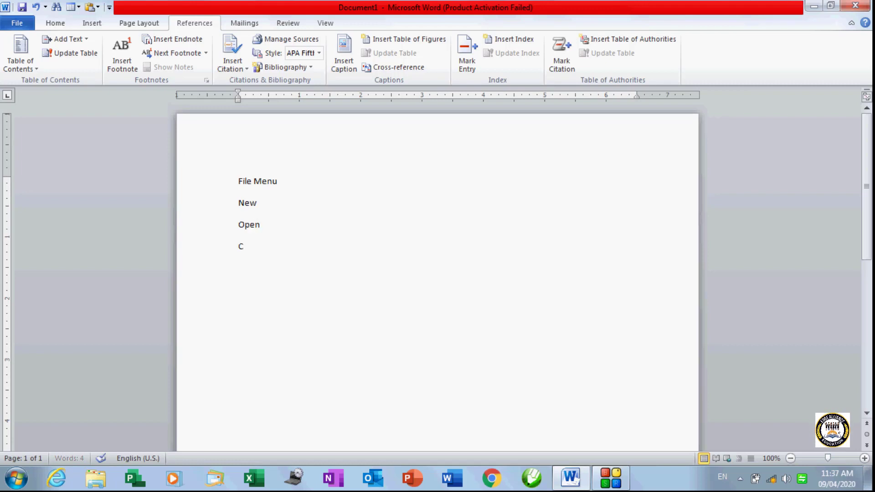
type("lose Save")
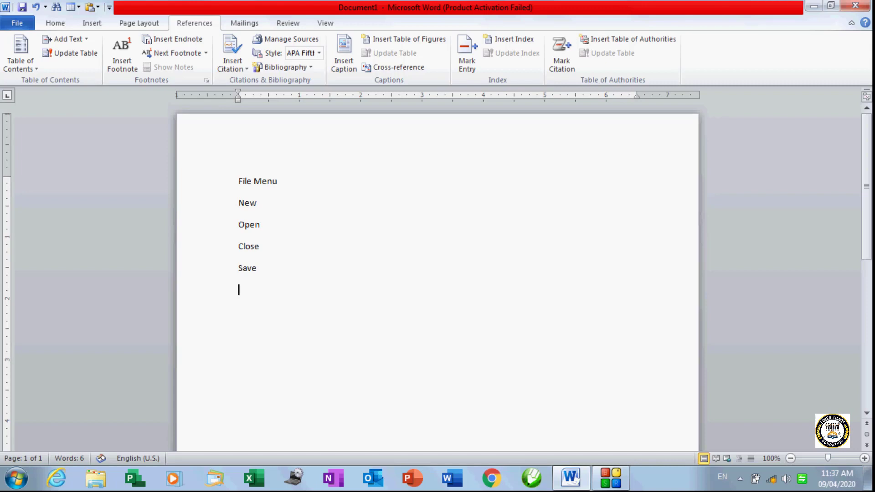
type(" Save as")
key("Return")
Step: Add the line Edit Menu below the list, followed by Undo, Redo, Cut, Copy and Paste on separate lines
type("Ed")
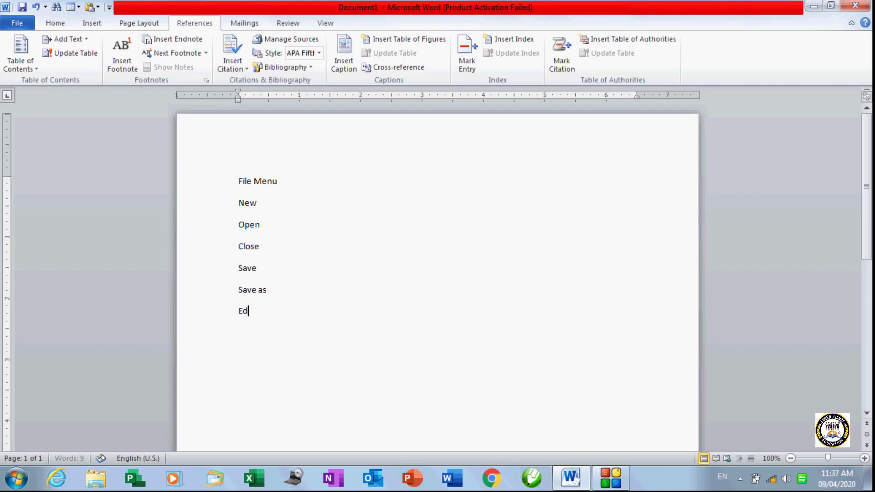
type("it Menu")
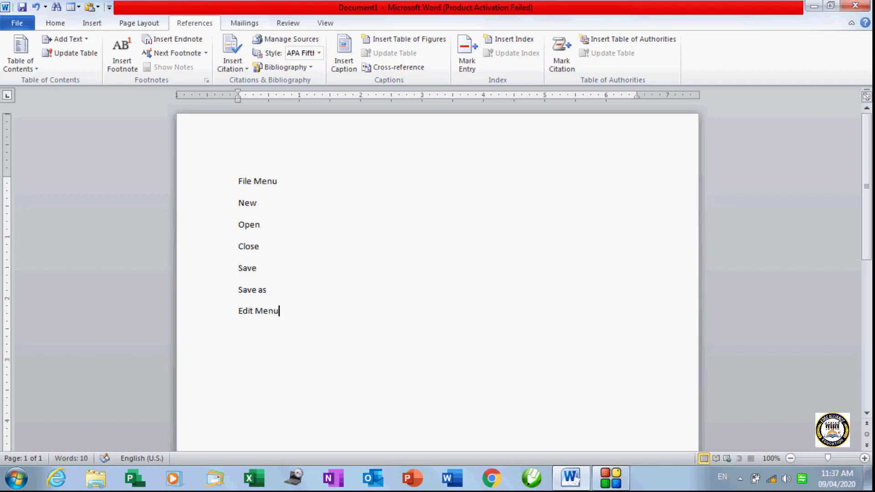
key("Return")
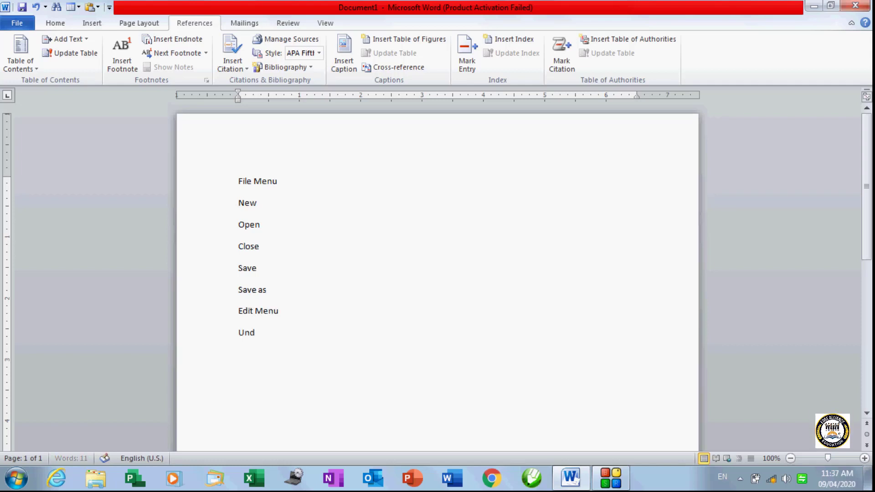
type("E")
type("ed")
type("o")
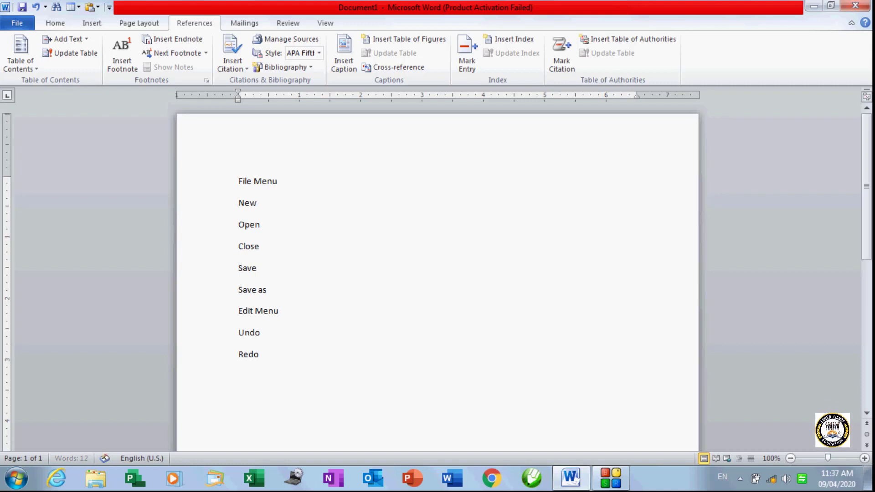
key("Return")
type("Cut")
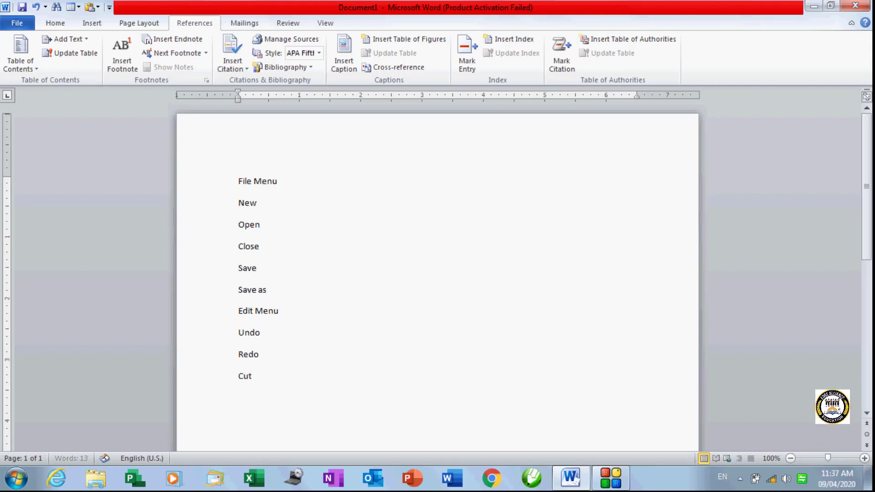
key("Return")
type("Copy ")
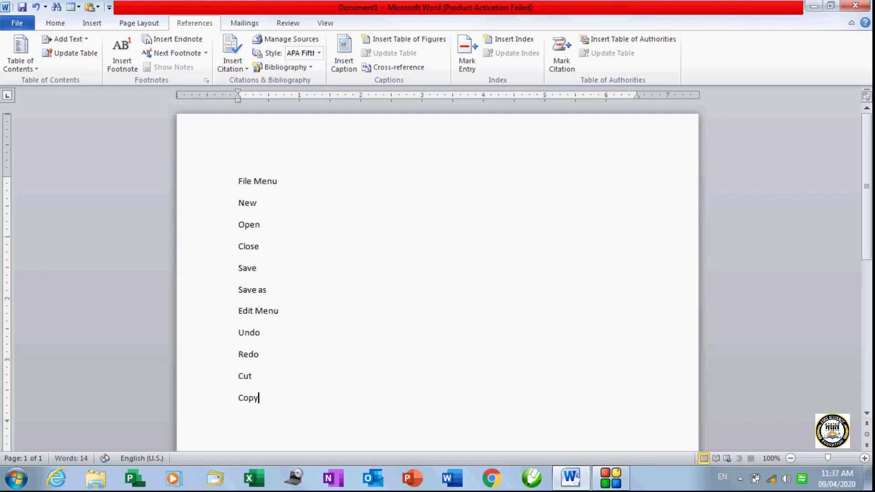
type("Paste")
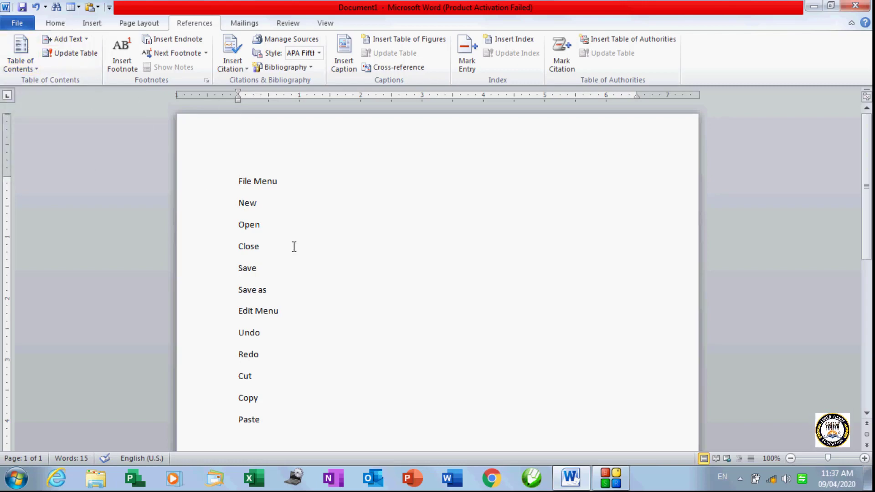
left_click(75, 43)
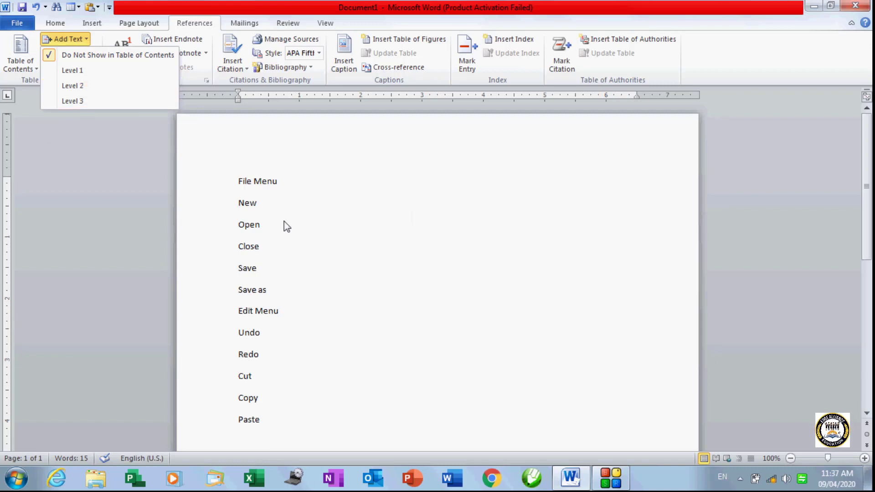
left_click(264, 193)
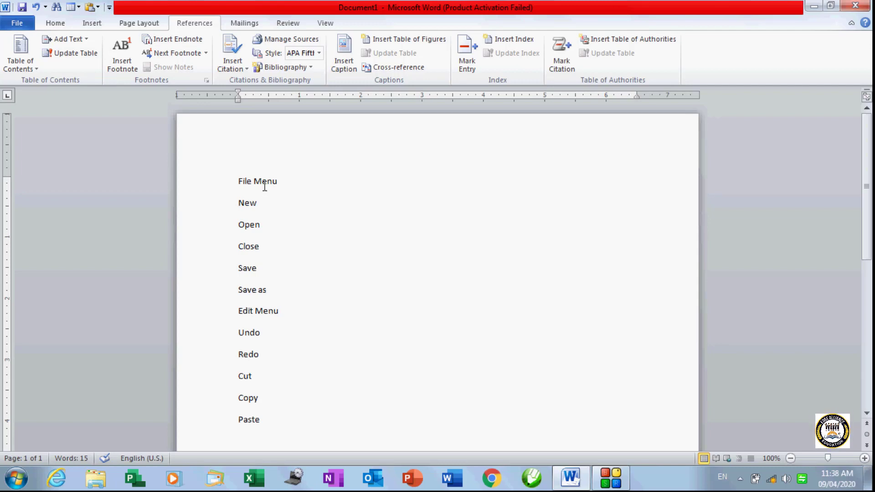
left_click_drag(239, 178, 281, 181)
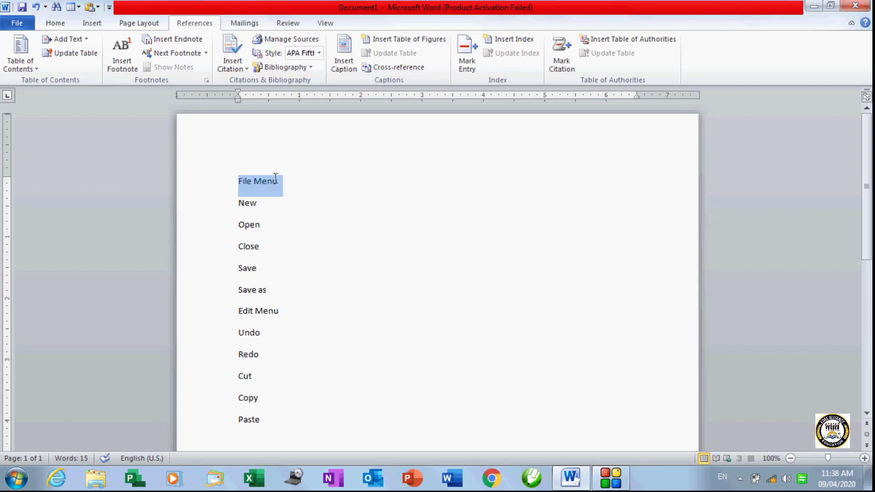
left_click(241, 202)
left_click_drag(240, 203, 278, 294)
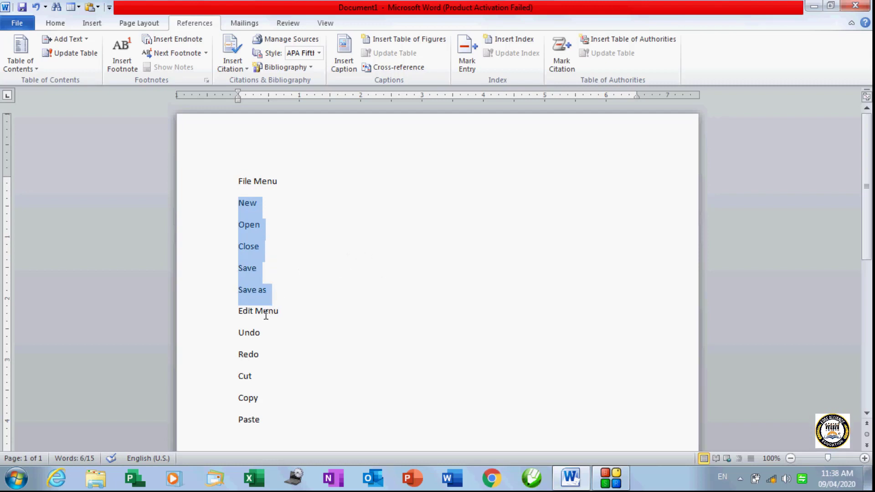
left_click(250, 226)
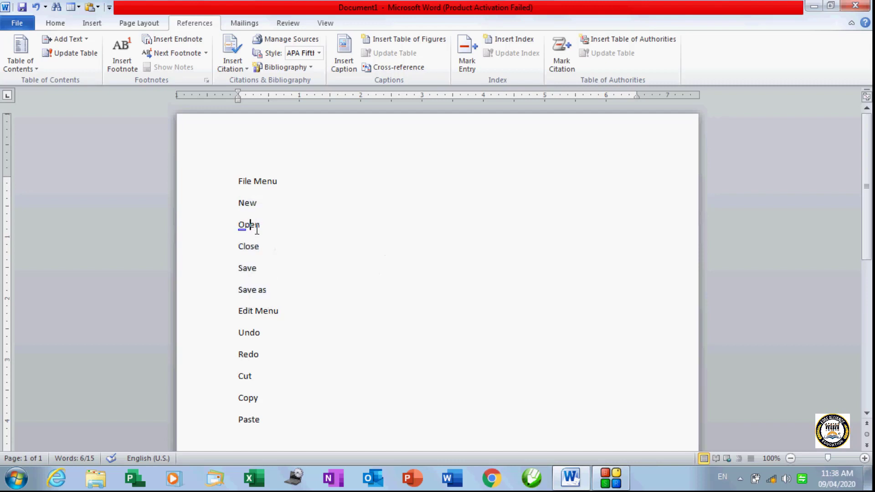
left_click(86, 40)
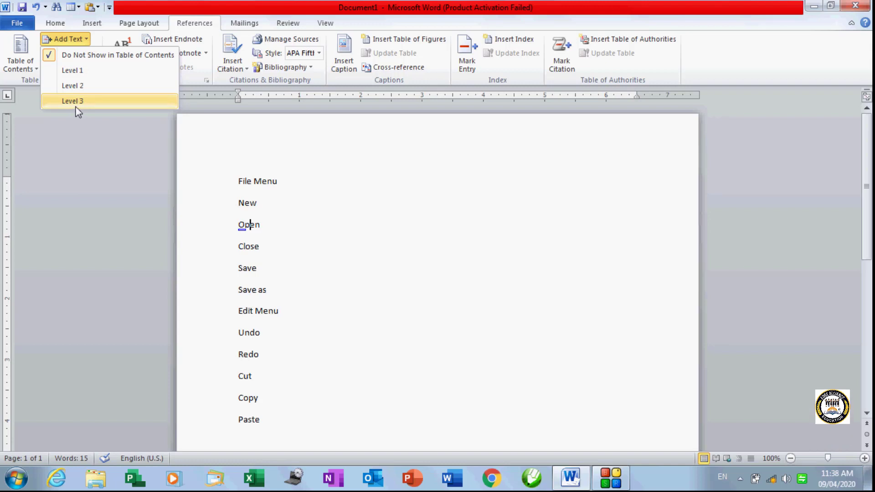
Step: Insert a new first line above File Menu with the title MS-Word 2010
left_click(240, 177)
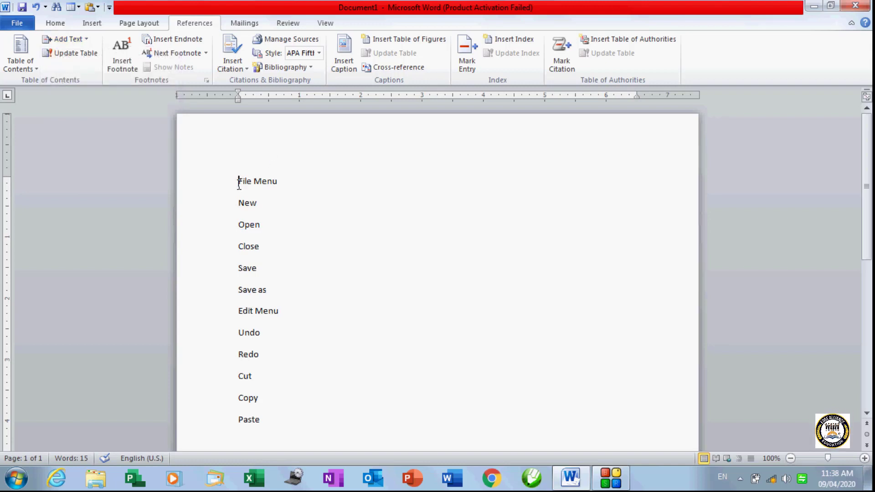
key("Return")
key("Up")
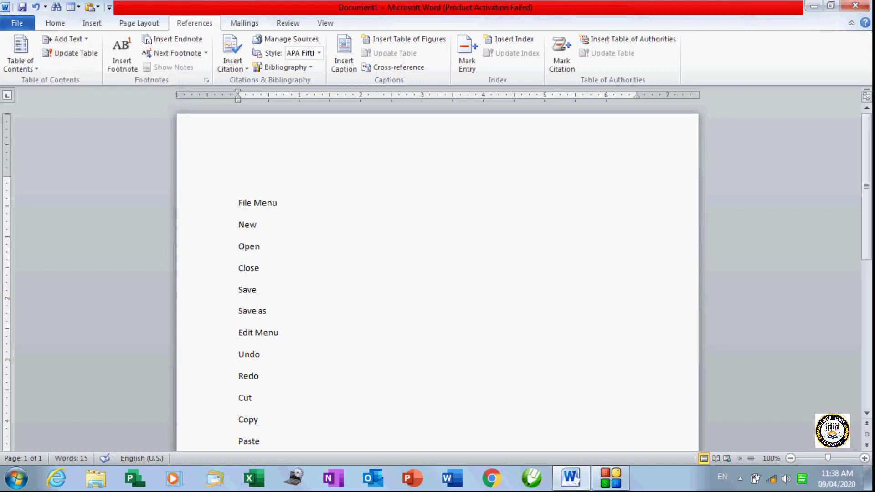
type("MS-")
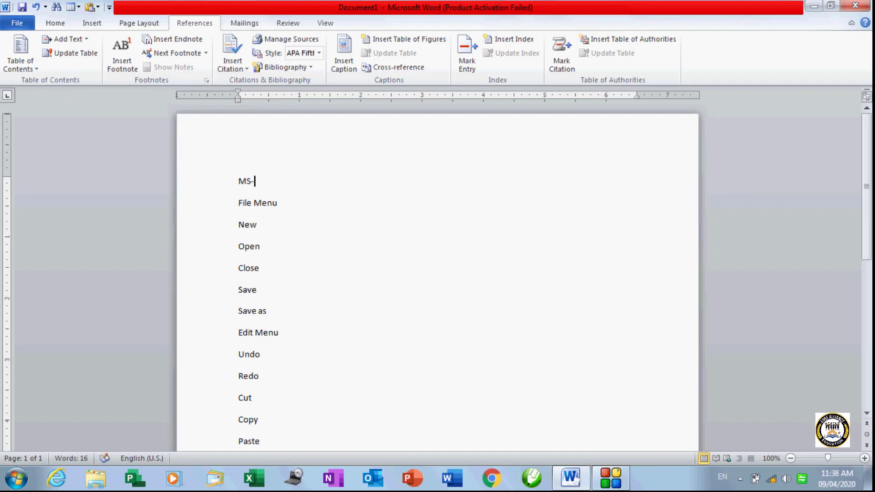
type("Word 2010")
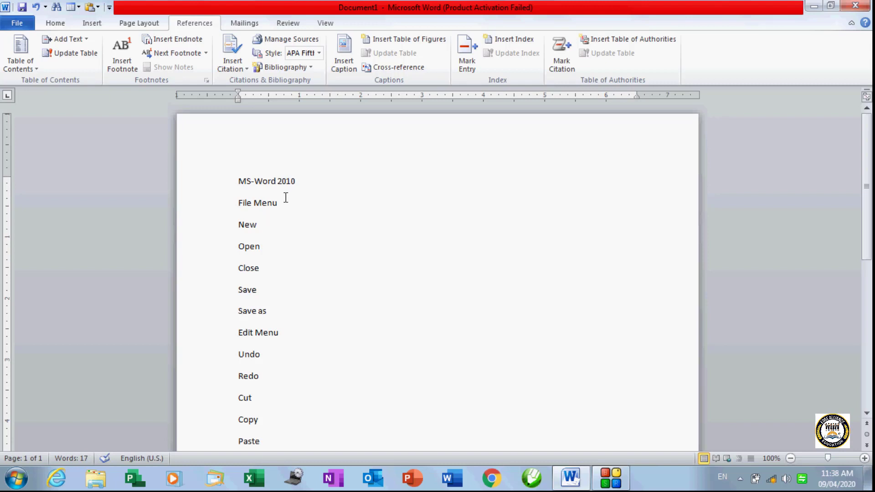
left_click(253, 180)
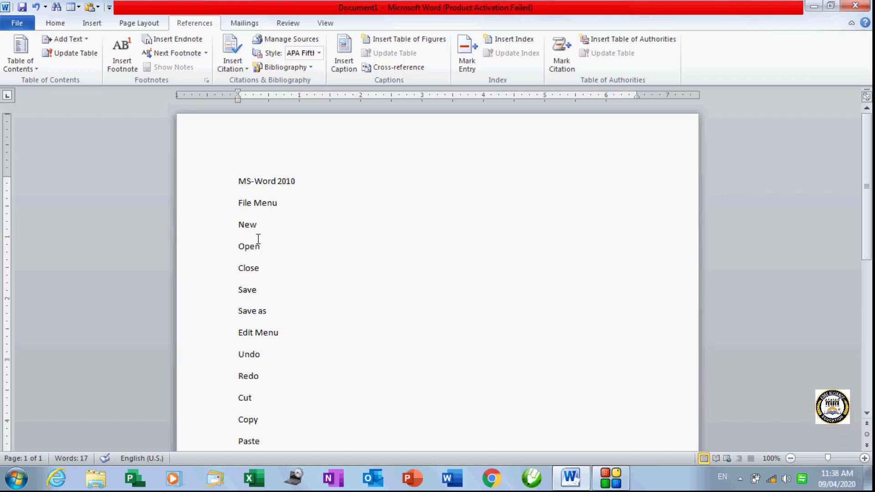
left_click_drag(250, 225, 259, 309)
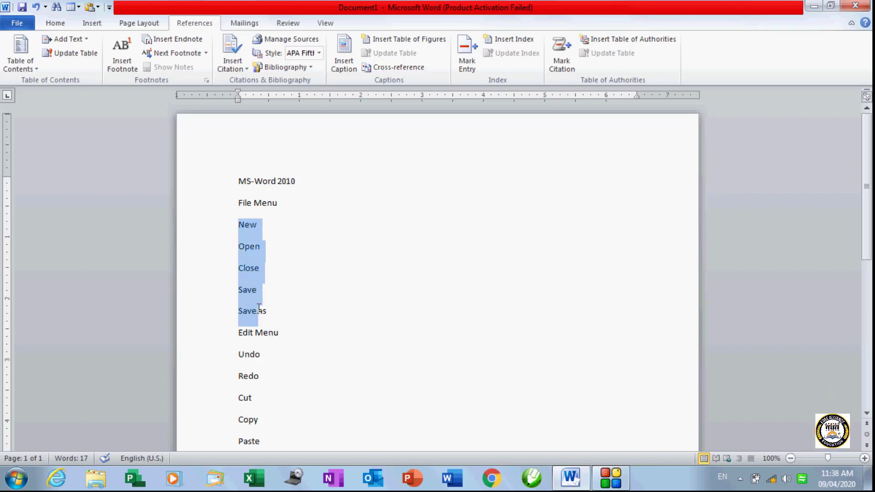
scroll(258, 325, "down", 3)
left_click_drag(247, 232, 263, 322)
scroll(261, 309, "up", 3)
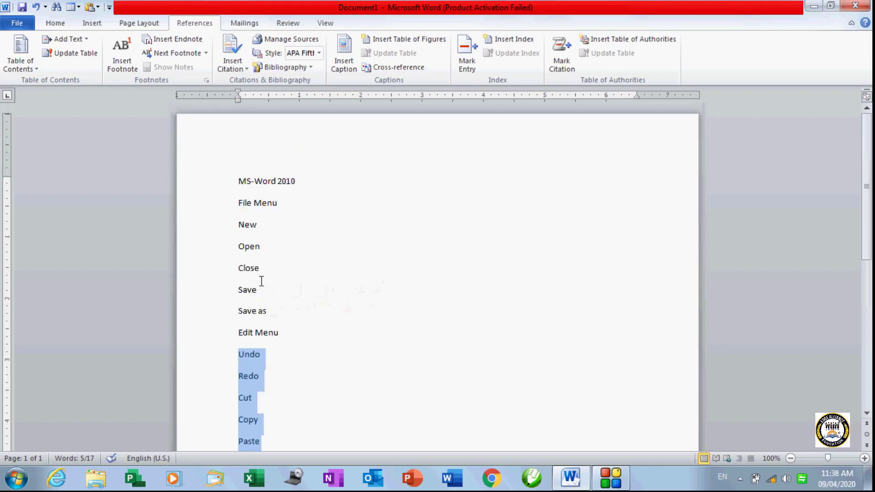
Step: Assign the title line MS-Word 2010 to table of contents Level 1
left_click_drag(237, 184, 320, 184)
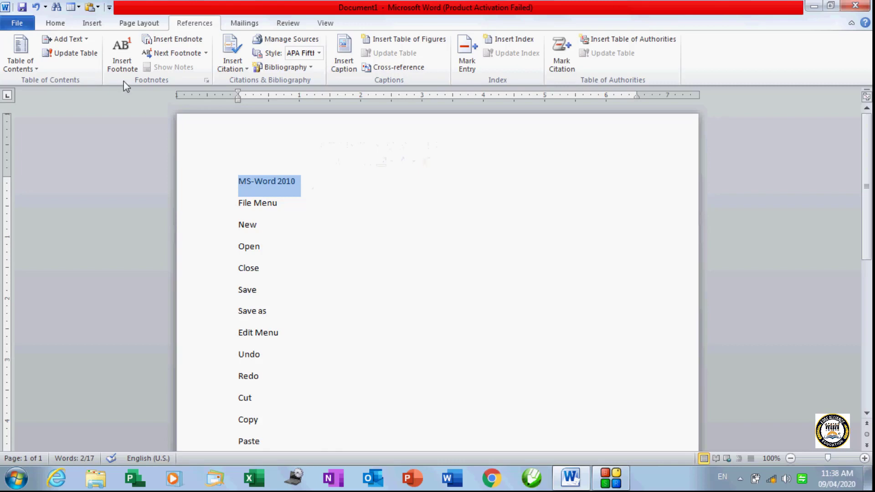
left_click(84, 40)
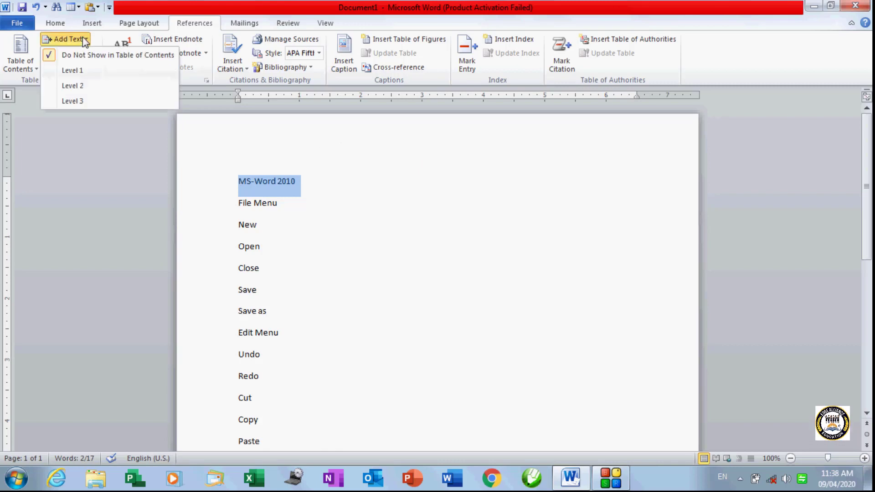
left_click(83, 73)
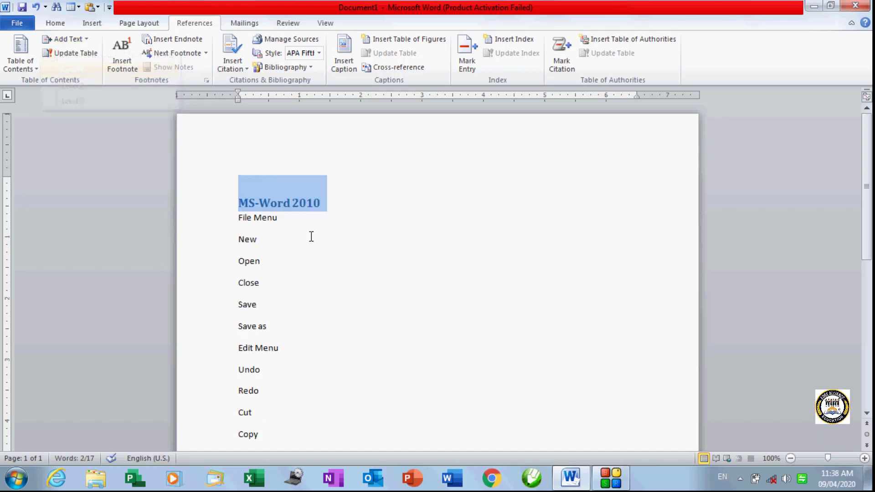
Step: Assign the File Menu and Edit Menu lines to table of contents Level 2
scroll(301, 215, "down", 2)
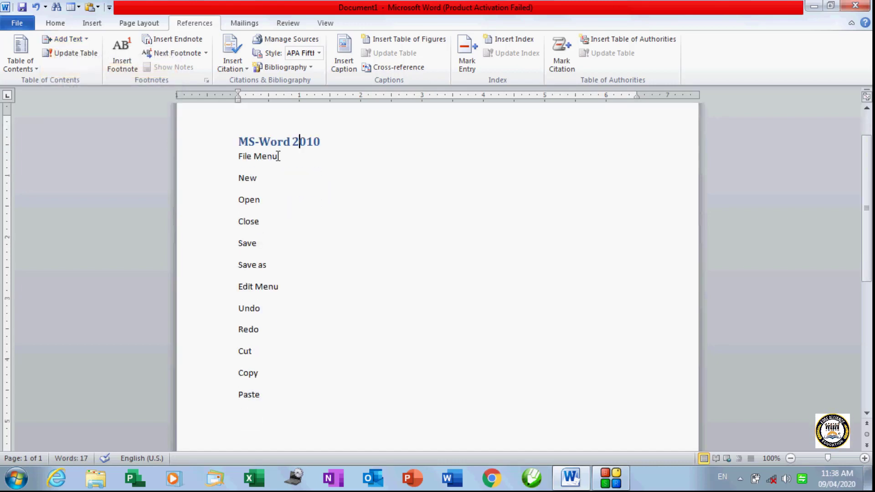
left_click_drag(278, 157, 223, 162)
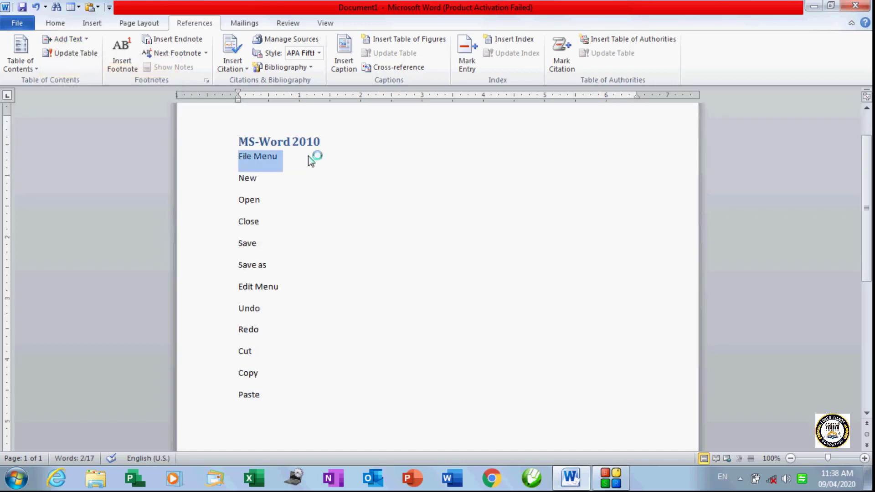
left_click(86, 39)
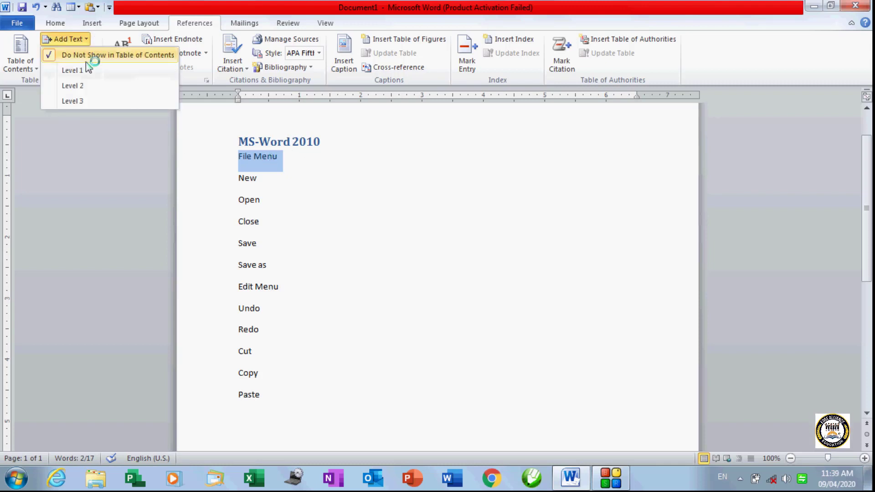
left_click(90, 86)
left_click_drag(278, 287, 220, 287)
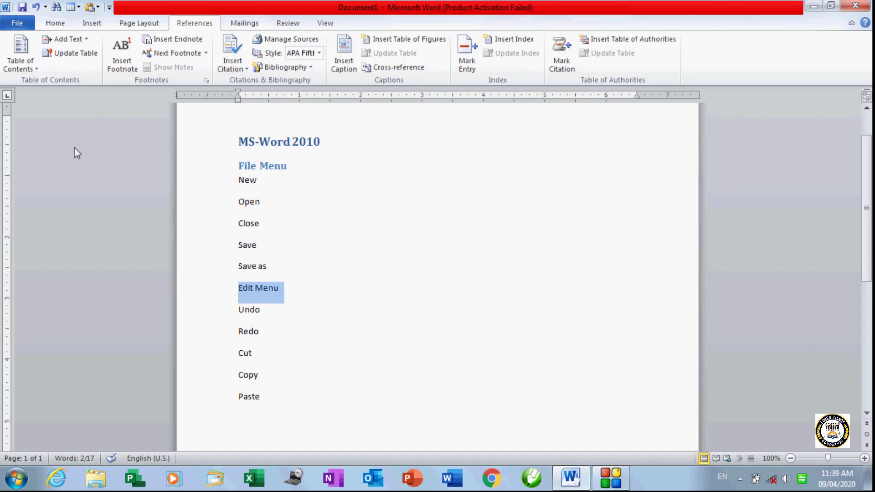
left_click(91, 40)
left_click(91, 85)
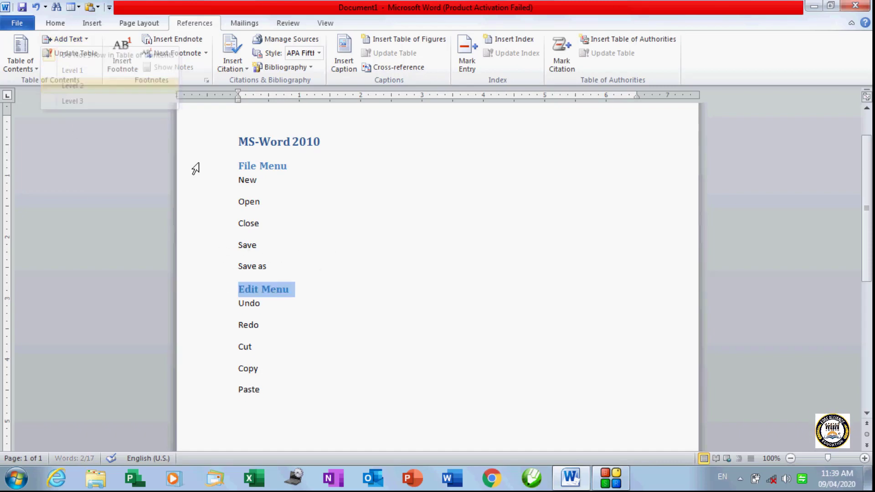
Step: Assign the command lines New to Save as and Undo to Paste to table of contents Level 3
left_click_drag(238, 179, 266, 271)
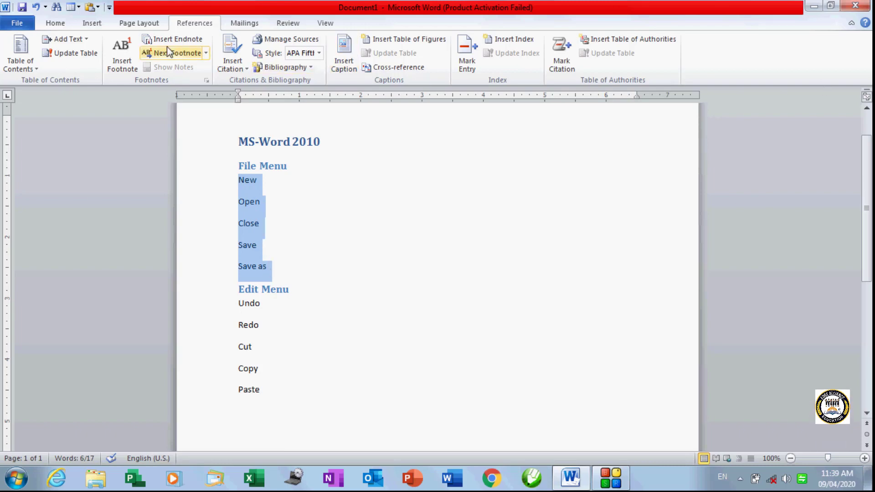
left_click(68, 39)
left_click(69, 101)
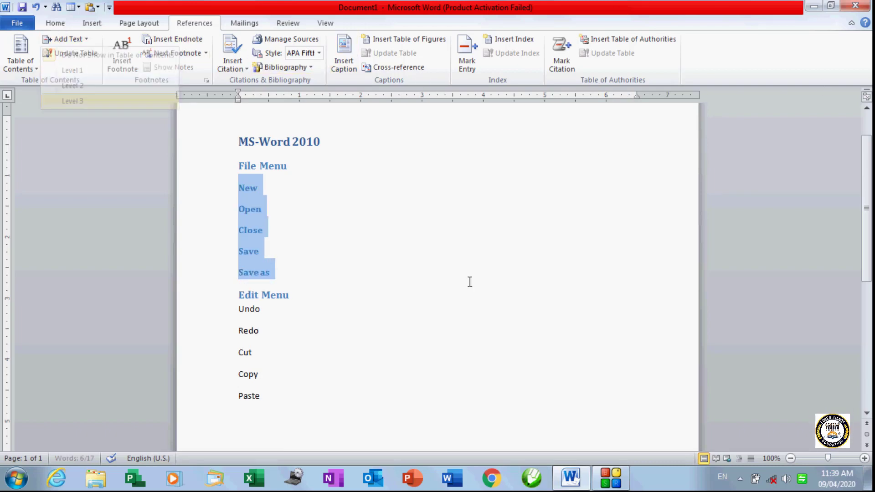
left_click_drag(239, 311, 278, 394)
left_click(69, 39)
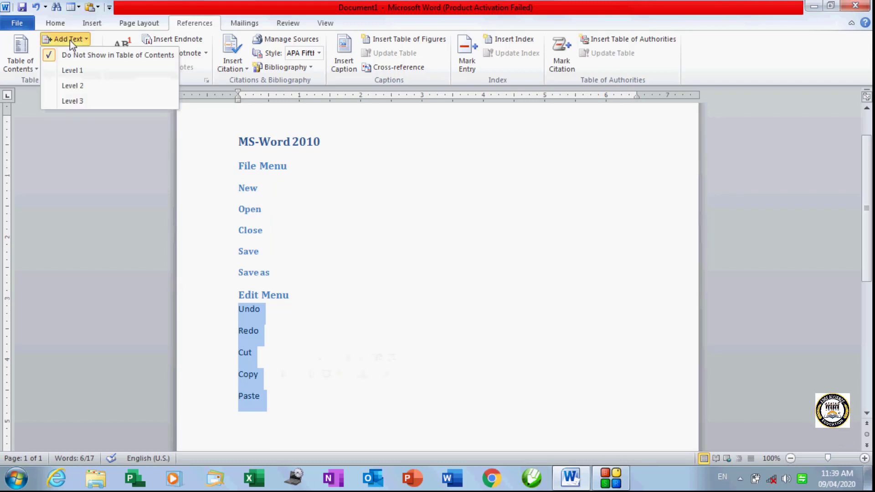
left_click(84, 101)
left_click(357, 360)
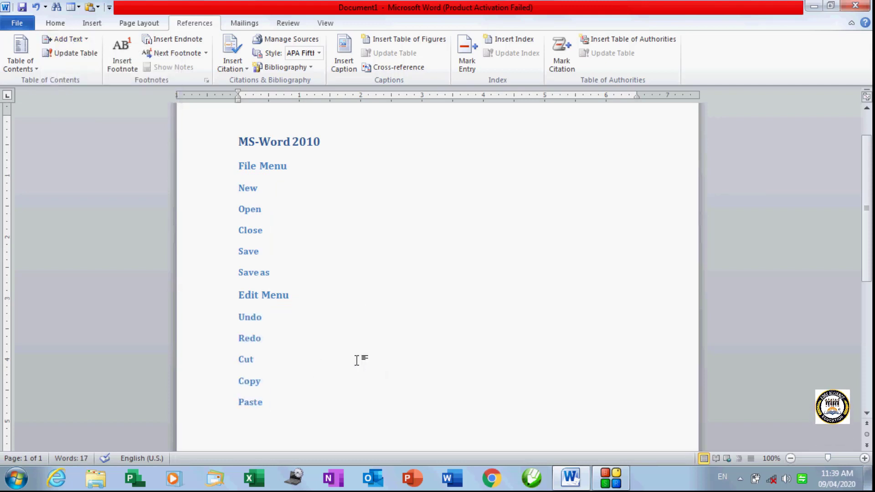
Step: Assign every line from MS-Word 2010 down to Paste to table of contents Level 2
left_click(273, 152)
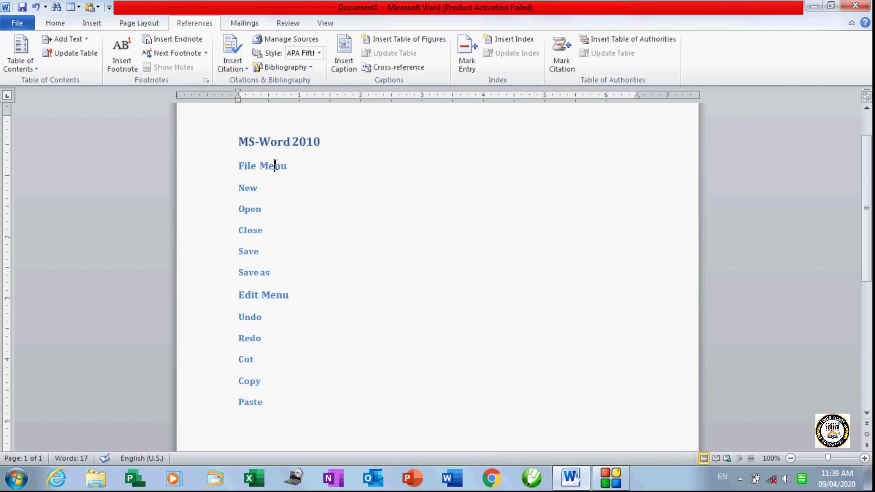
left_click_drag(255, 188, 263, 274)
left_click(270, 295)
left_click_drag(239, 141, 283, 391)
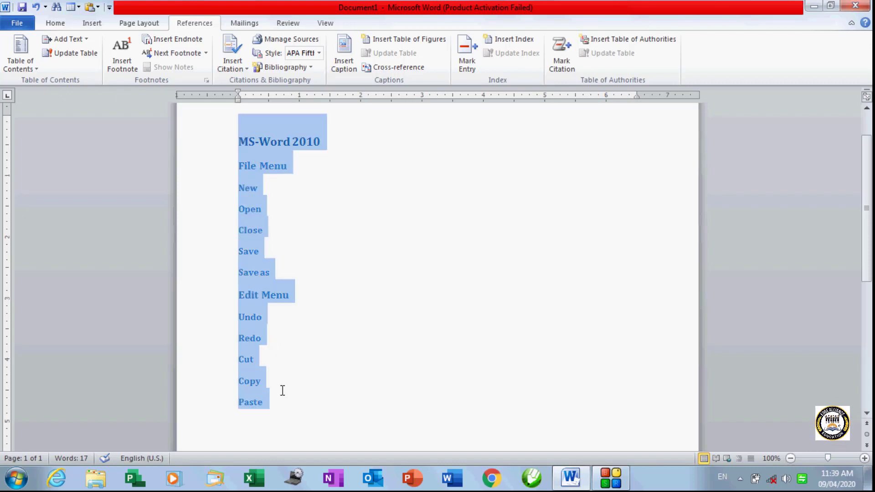
left_click(64, 39)
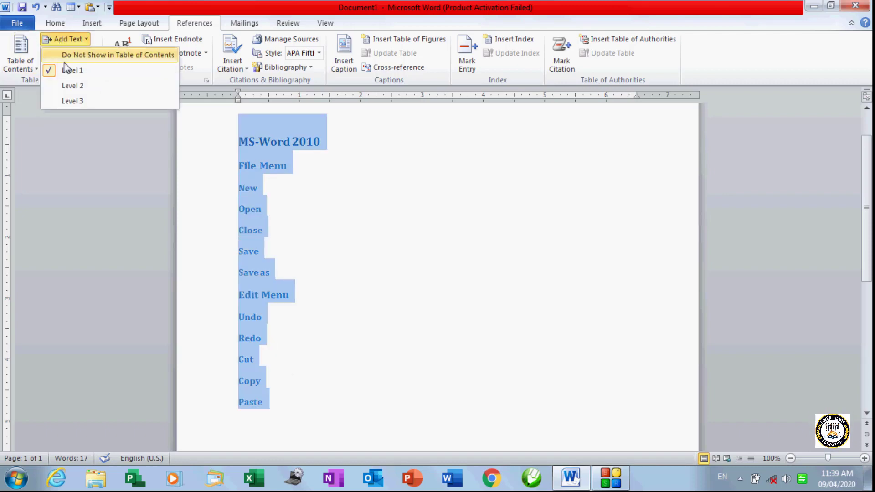
left_click(70, 87)
left_click(289, 170)
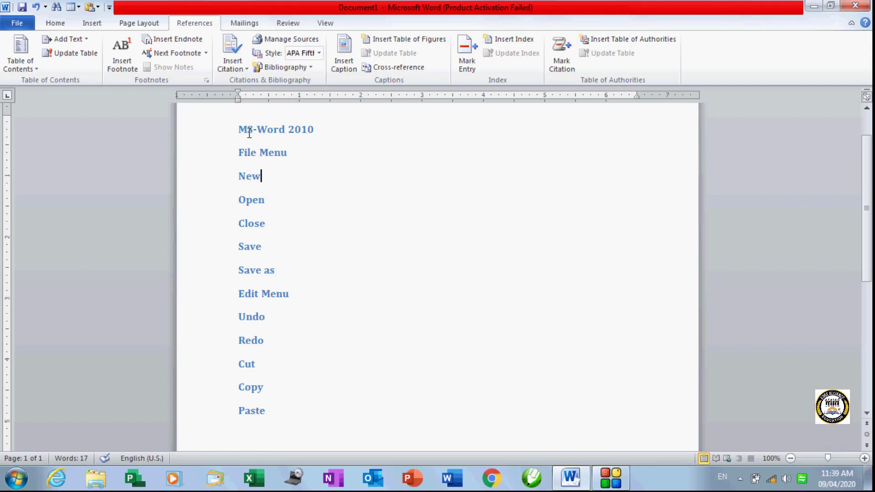
Step: Switch all the lines to table of contents Level 3 and back to Level 2
left_click_drag(235, 137, 273, 412)
left_click(71, 39)
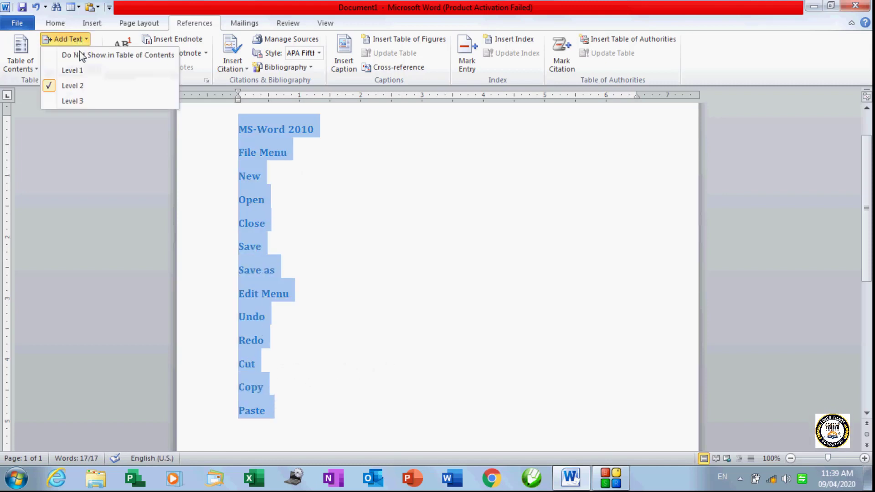
left_click(113, 101)
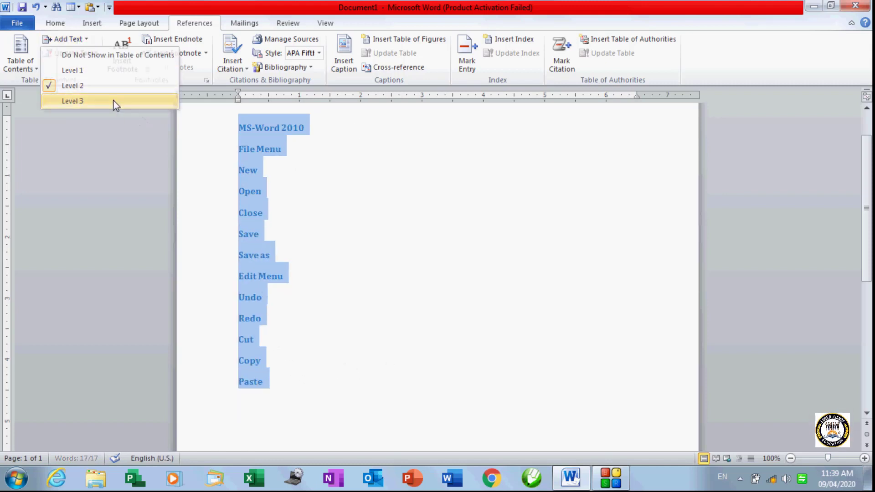
left_click(84, 39)
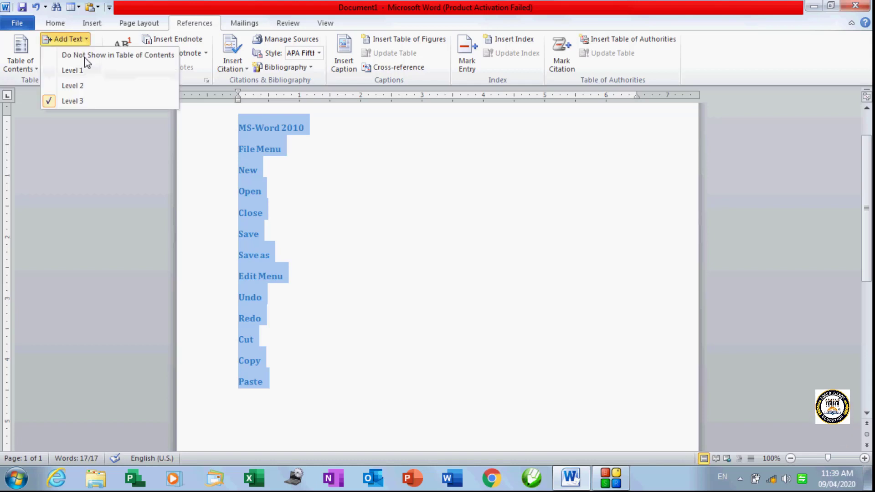
left_click(83, 86)
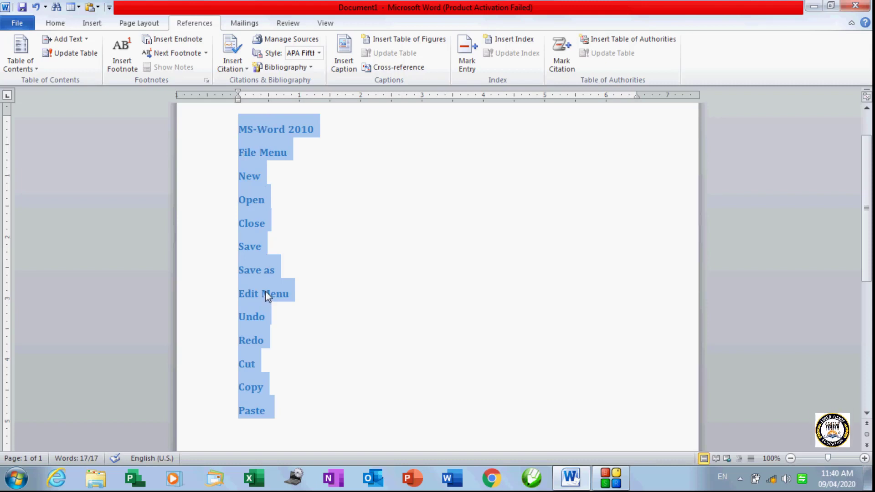
left_click(76, 39)
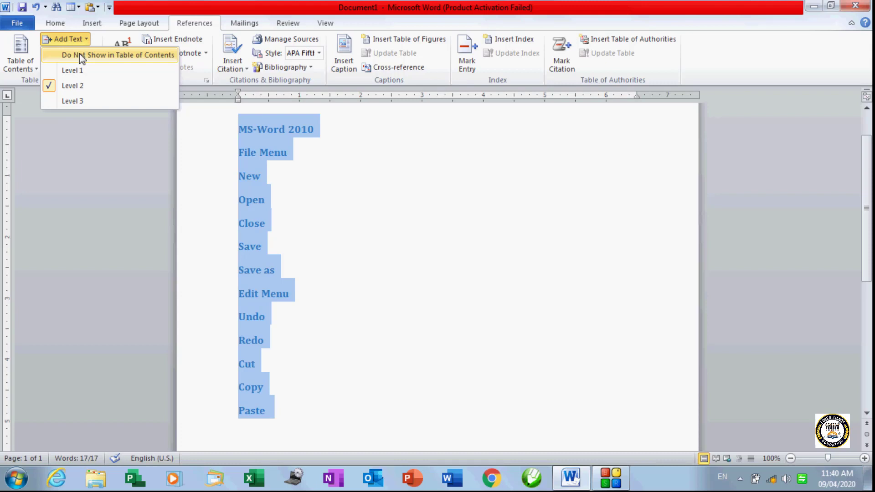
left_click(299, 209)
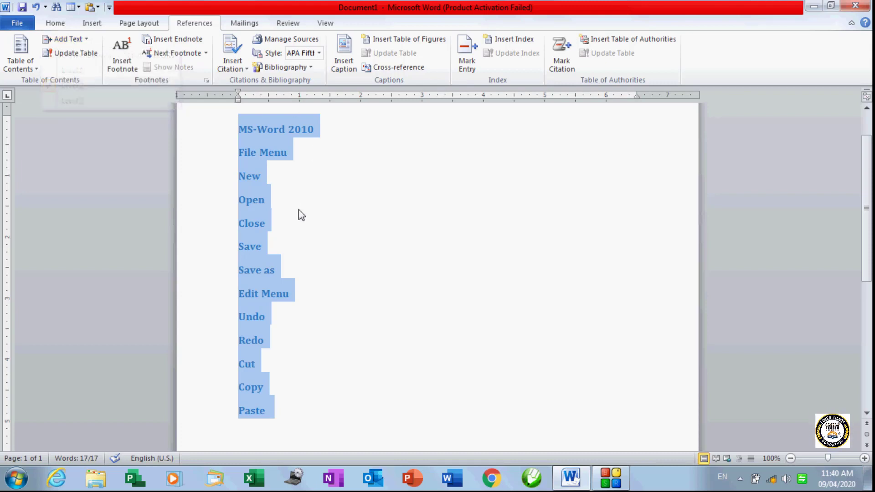
left_click(272, 221)
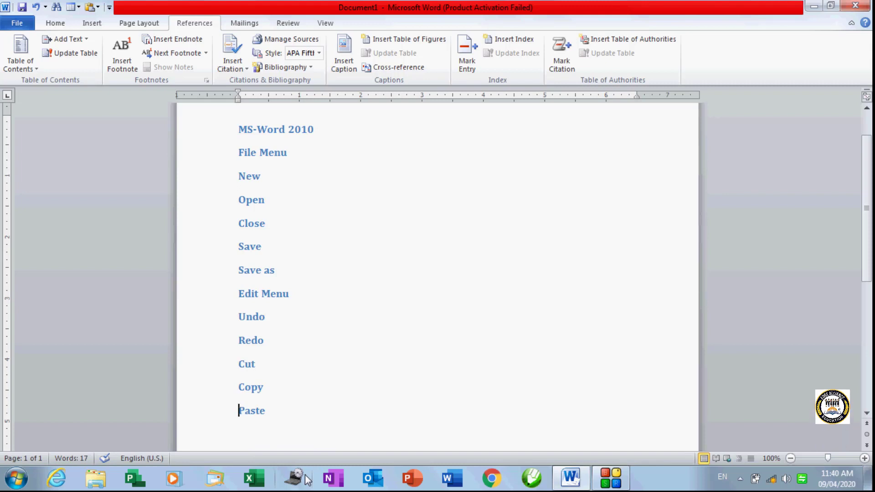
Step: Insert a page break before the Paste line so it starts on its own page
key("ctrl+Home")
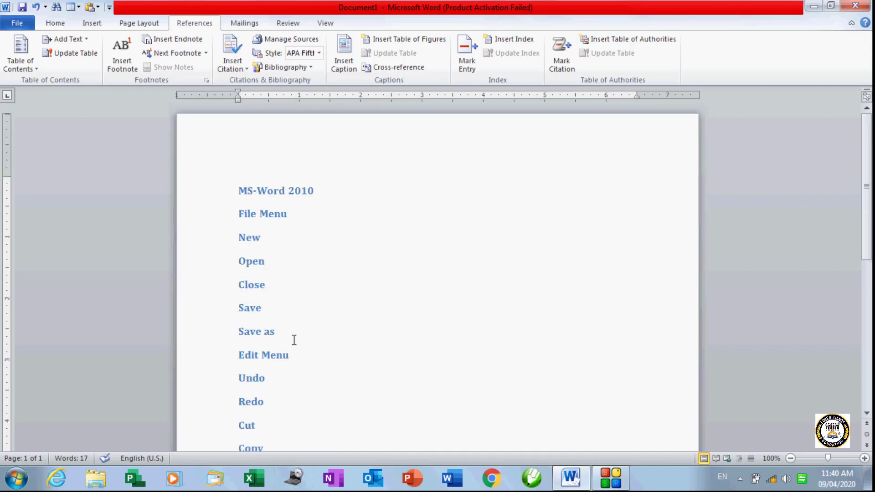
scroll(294, 340, "down", 2)
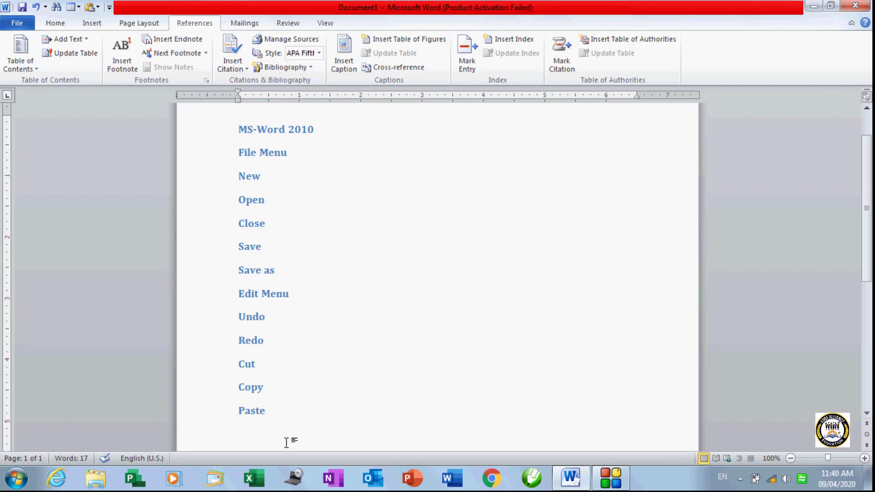
key("ctrl+Return")
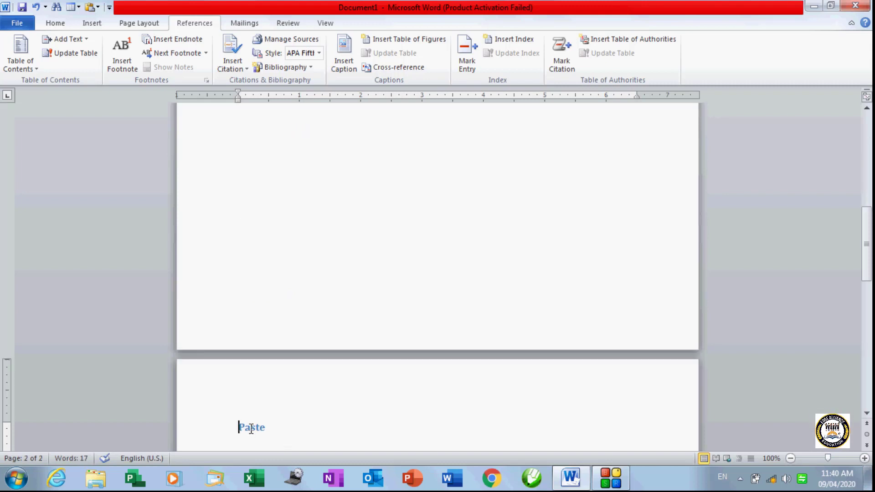
scroll(260, 416, "down", 3)
scroll(268, 374, "down", 5)
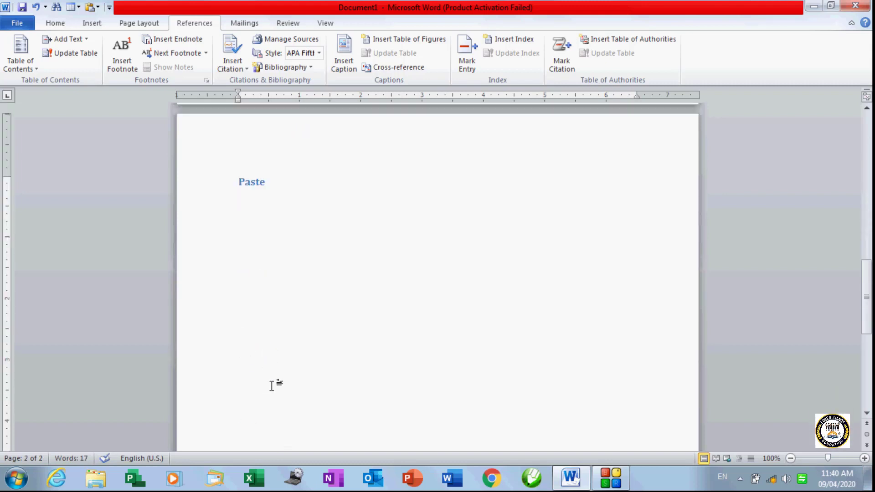
scroll(272, 385, "down", 3)
scroll(274, 384, "up", 8)
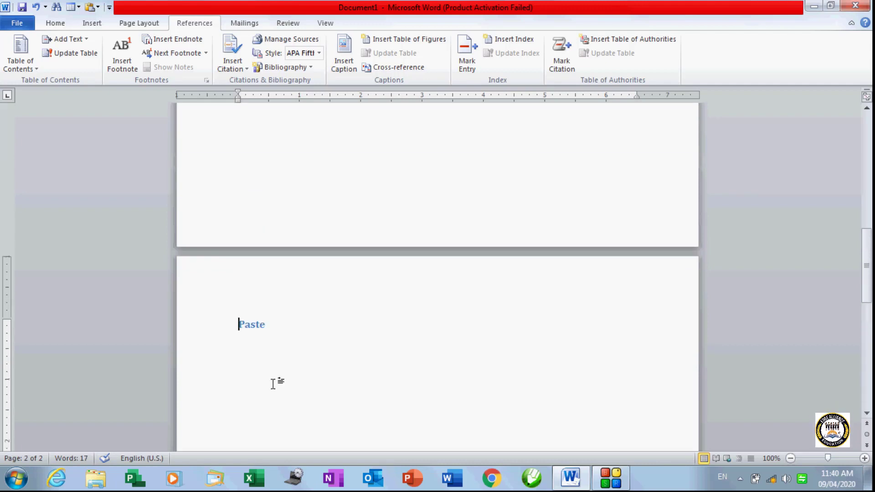
Step: Insert a page break before the Copy line on the first page and check the separated pages
scroll(273, 384, "up", 18)
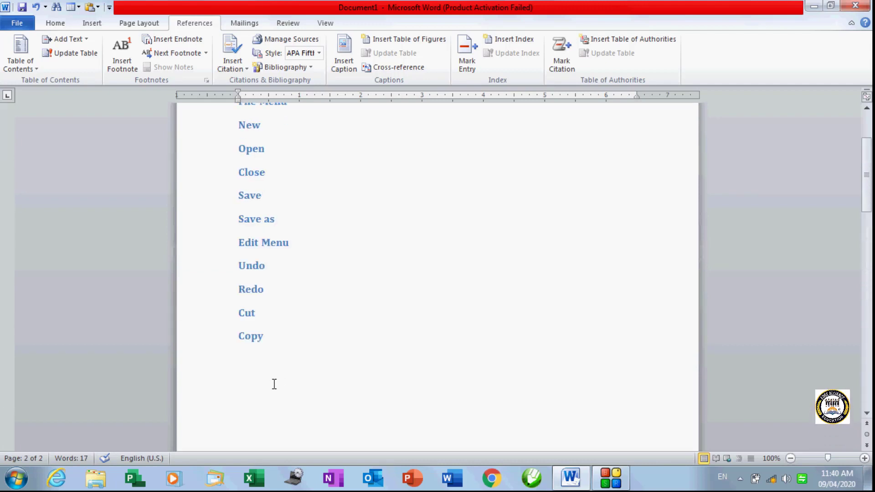
scroll(274, 384, "down", 2)
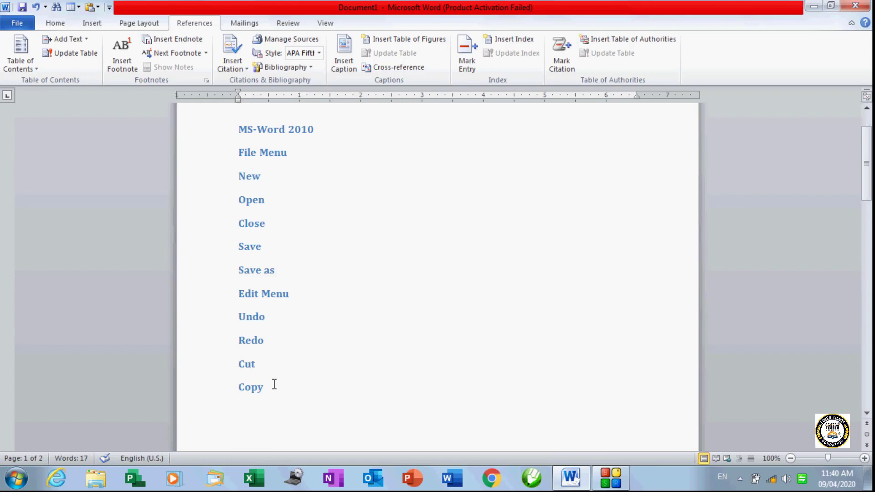
left_click(240, 389)
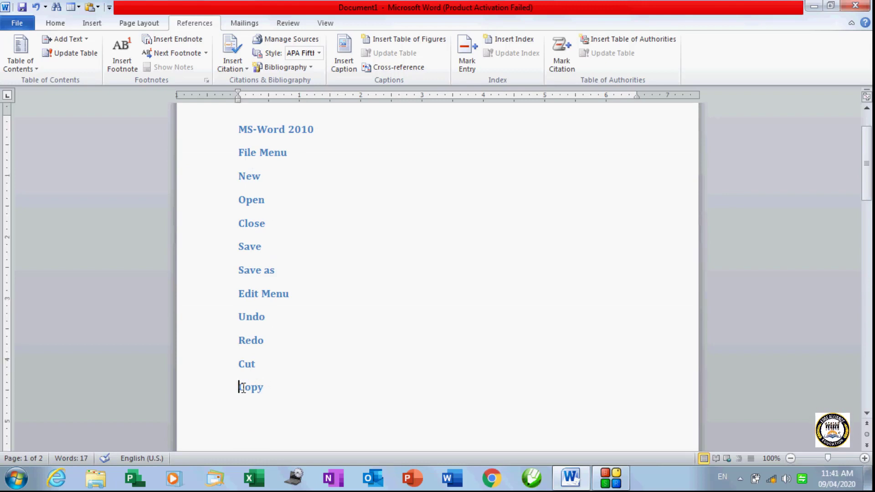
key("ctrl+Return")
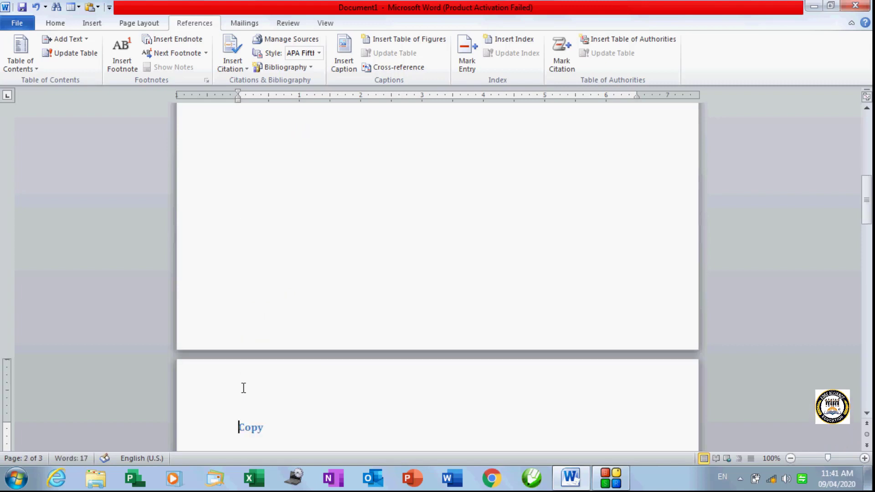
scroll(243, 415, "down", 18)
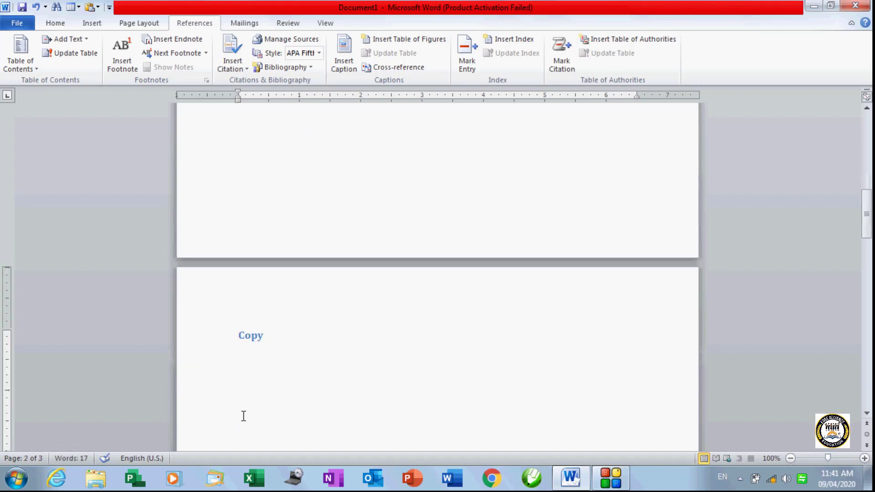
scroll(243, 416, "down", 12)
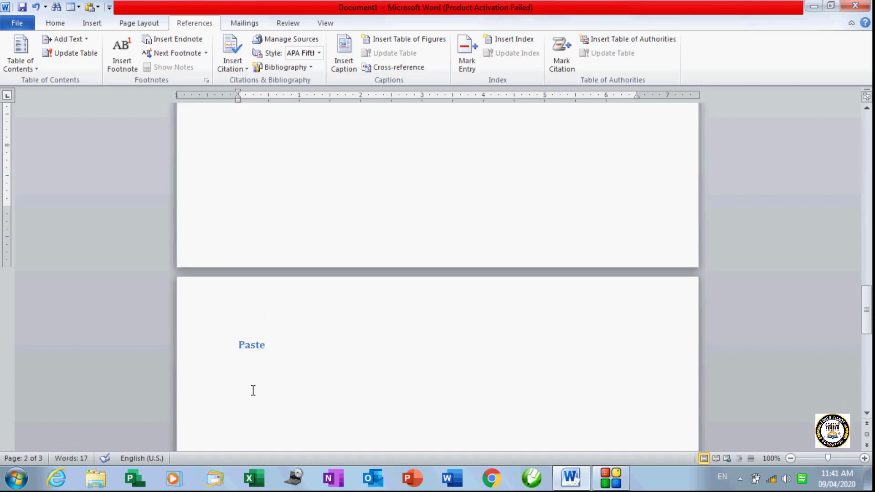
Step: Insert a page break before the Cut line and another before the Redo line
scroll(254, 390, "up", 20)
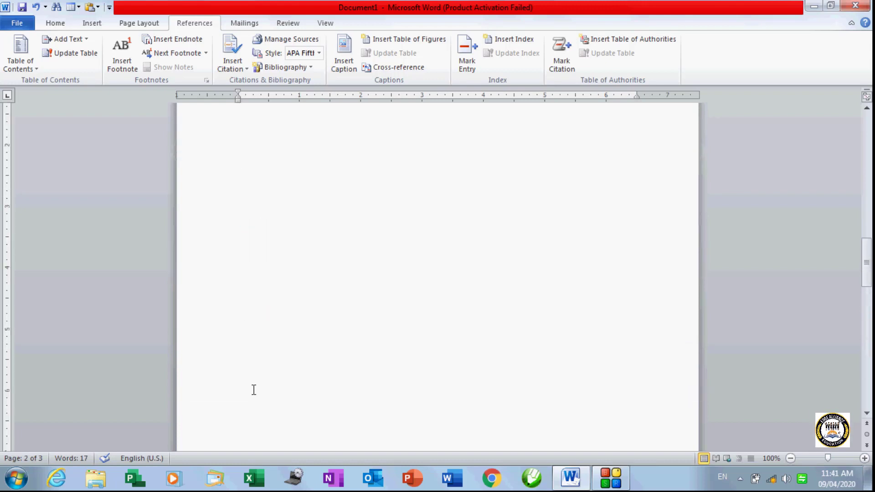
scroll(253, 389, "up", 12)
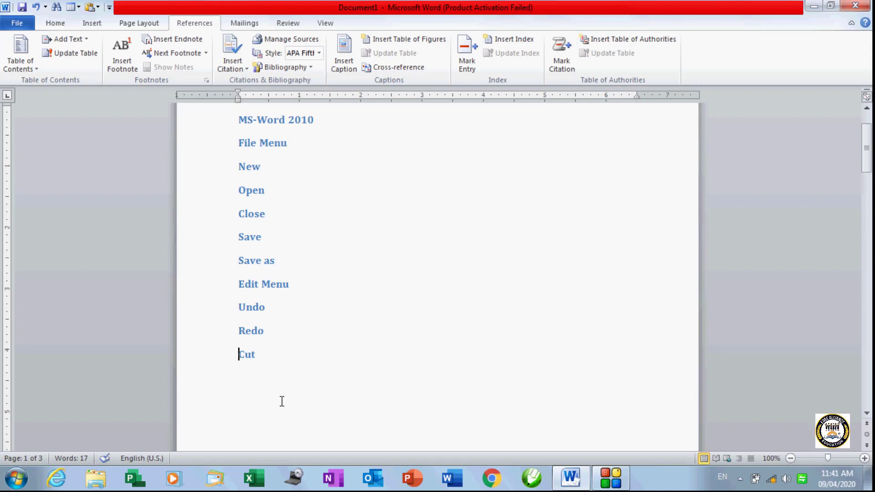
key("ctrl+Return")
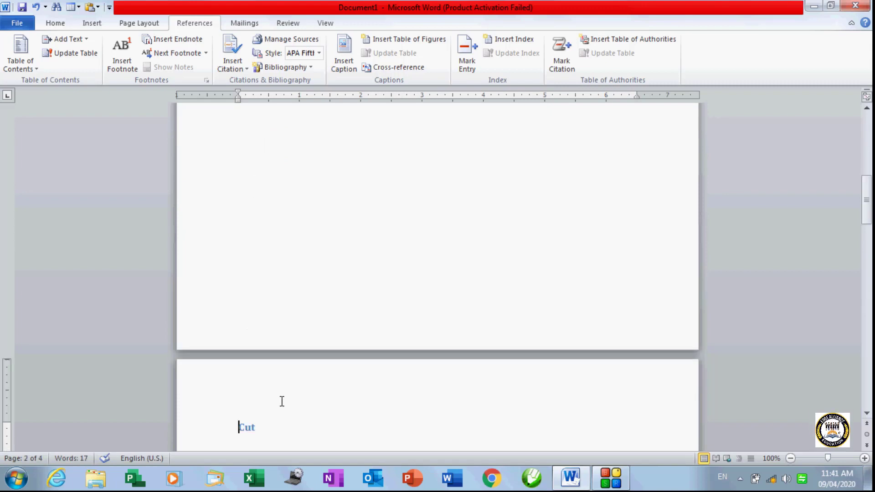
scroll(278, 400, "up", 6)
scroll(277, 401, "up", 3)
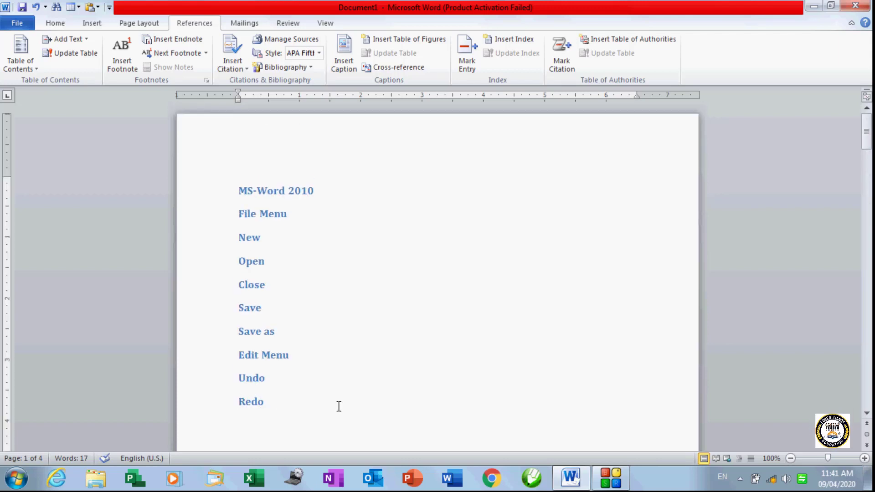
key("ctrl+Return")
Step: Insert a page break before the Undo line and another before the Edit Menu line
scroll(338, 406, "up", 10)
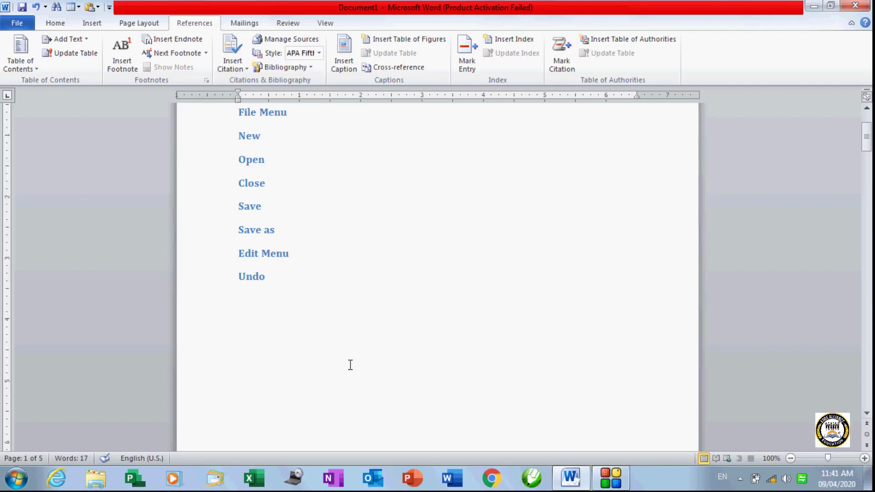
key("ctrl+Return")
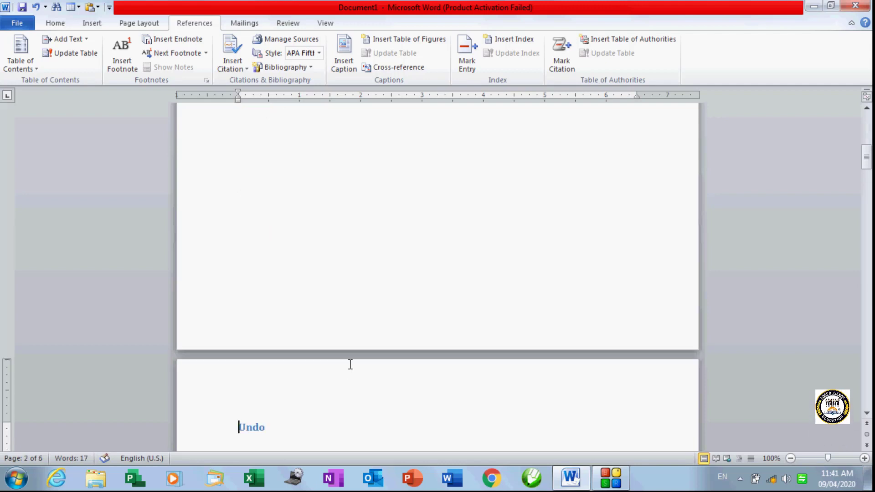
scroll(350, 364, "up", 15)
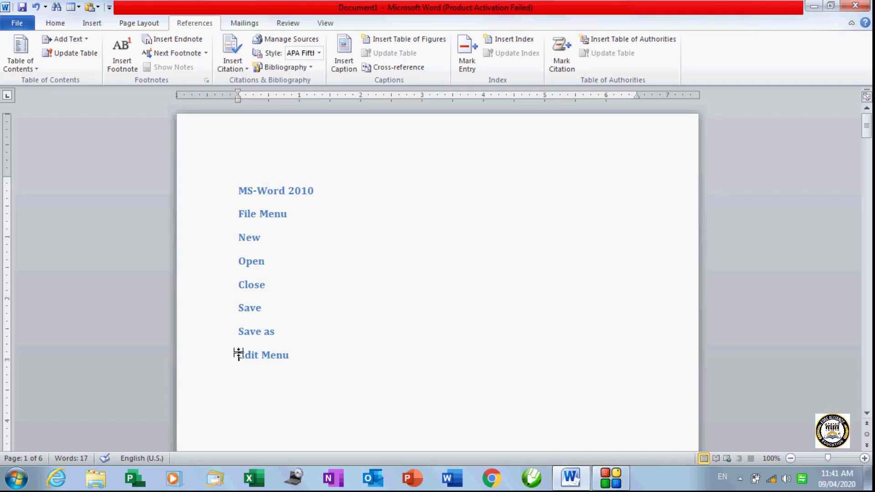
left_click(238, 354)
key("ctrl+Return")
Step: Insert a page break before the Save as line on the first page
scroll(236, 352, "up", 15)
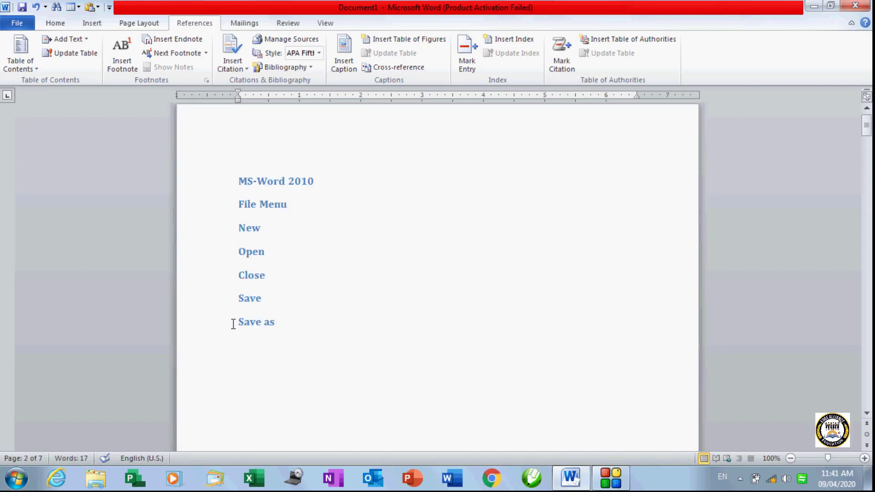
left_click(237, 322)
key("ctrl+Return")
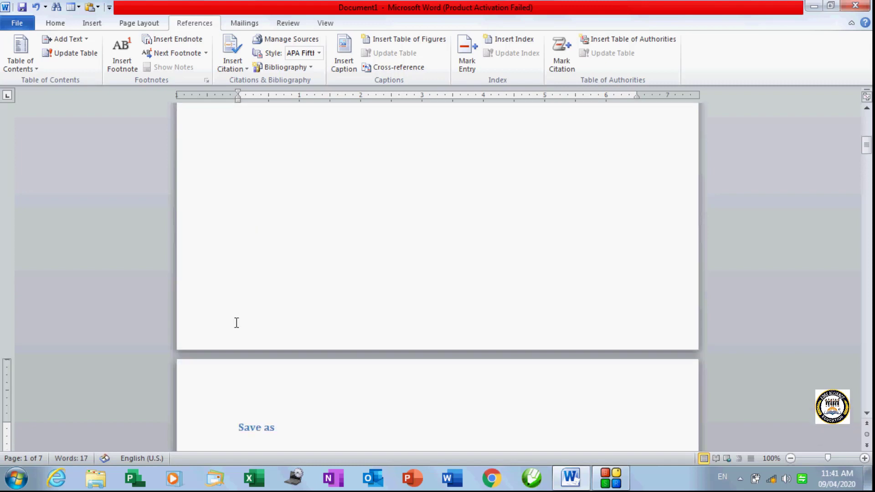
Step: Insert a page break before the Save line on the first page and another before the Close line
scroll(236, 322, "up", 15)
left_click(237, 309)
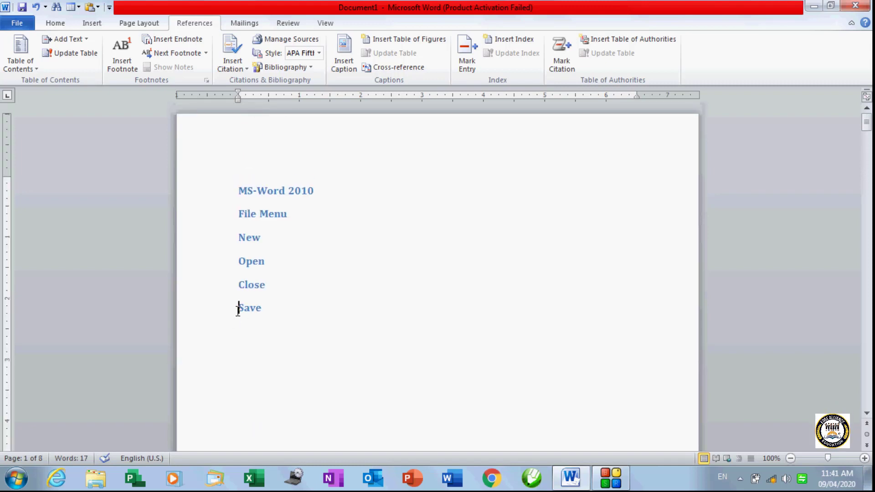
key("ctrl+Return")
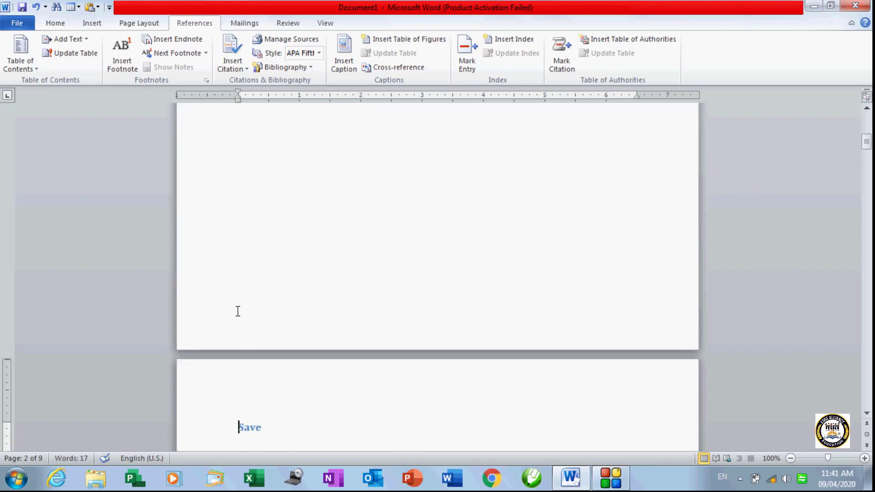
scroll(237, 311, "up", 10)
left_click(237, 287)
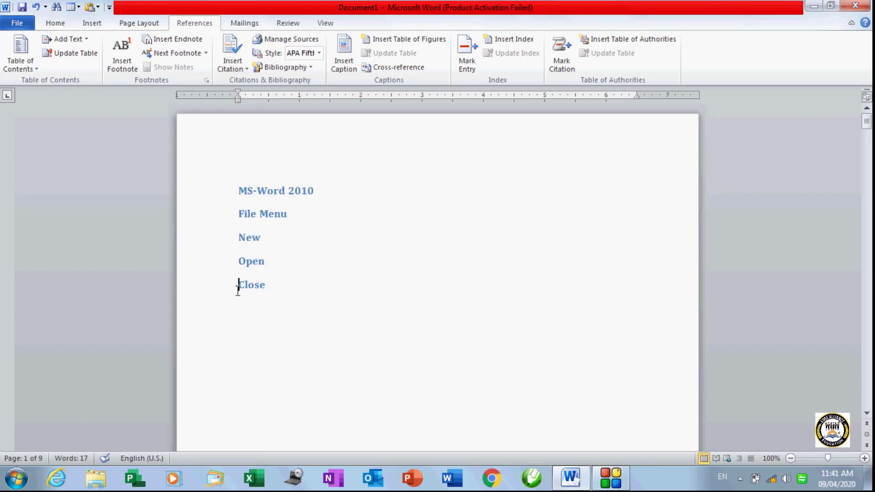
key("ctrl+Return")
Step: Insert a page break before the Open line and another before the New line
scroll(236, 290, "up", 5)
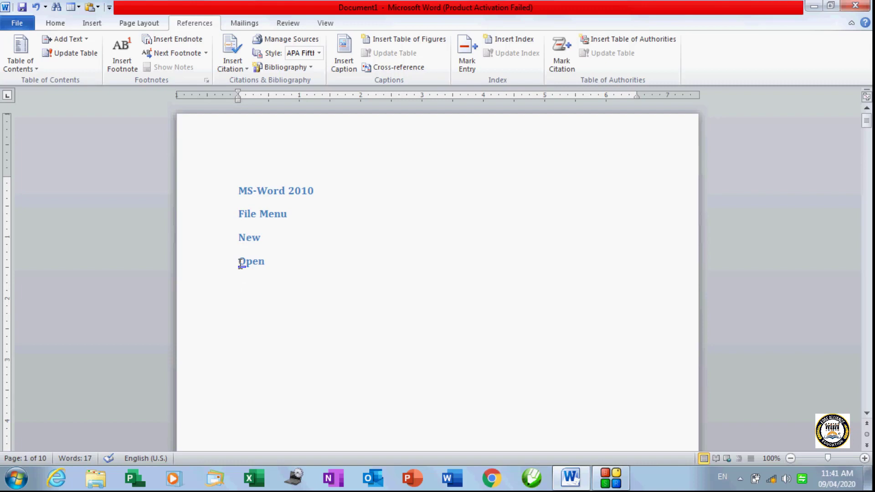
key("ctrl+Return")
scroll(240, 261, "up", 5)
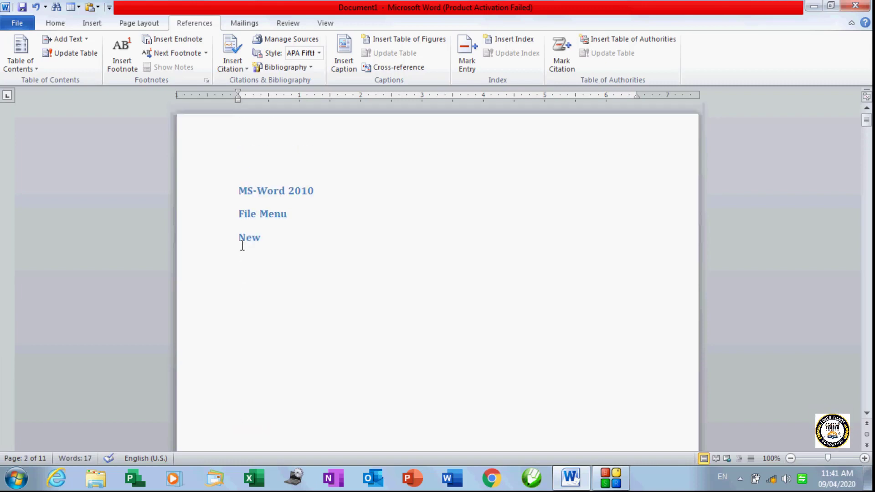
left_click(239, 237)
key("ctrl+Return")
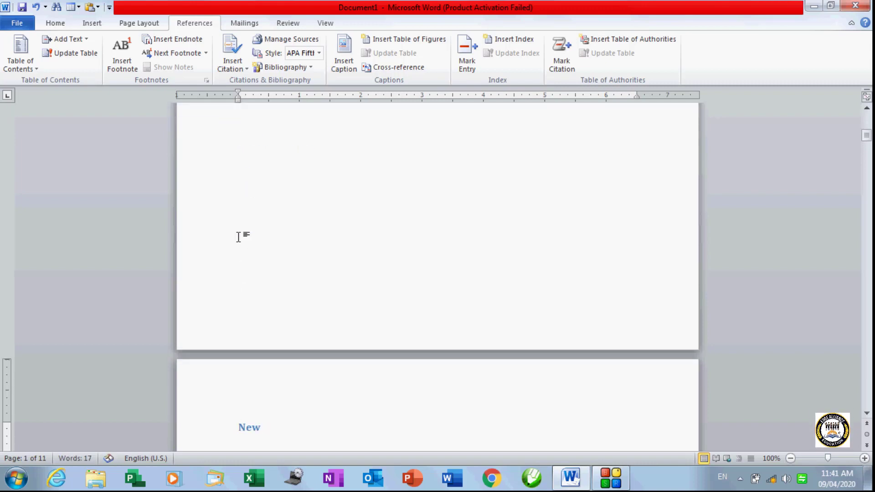
Step: Insert a page break before the File Menu line and another before MS-Word 2010, leaving the first page blank
scroll(239, 238, "up", 5)
left_click(240, 219)
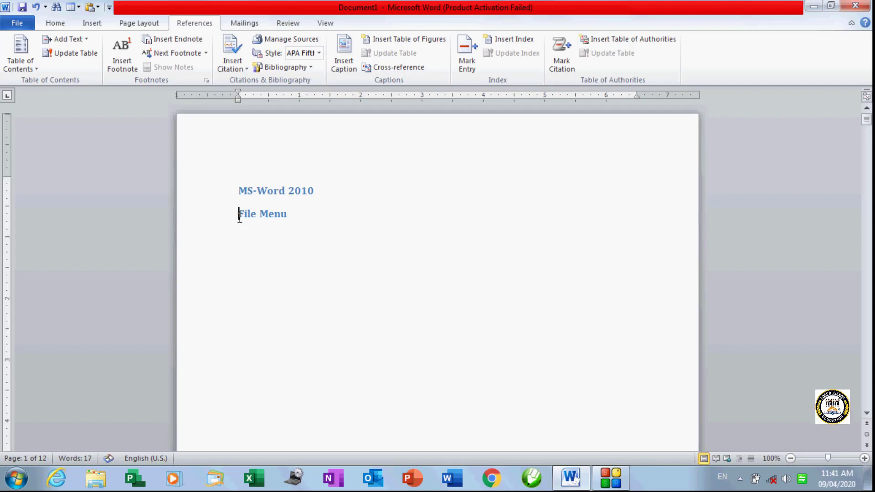
key("ctrl+Return")
scroll(239, 218, "up", 5)
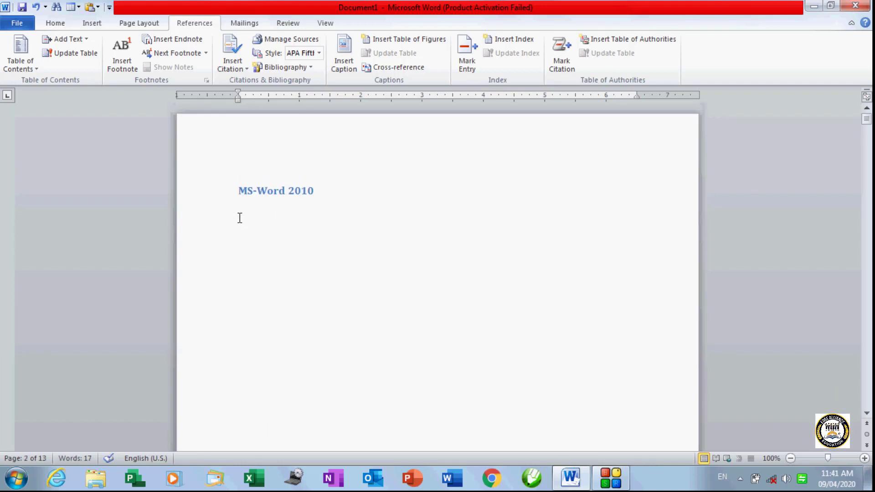
left_click(240, 195)
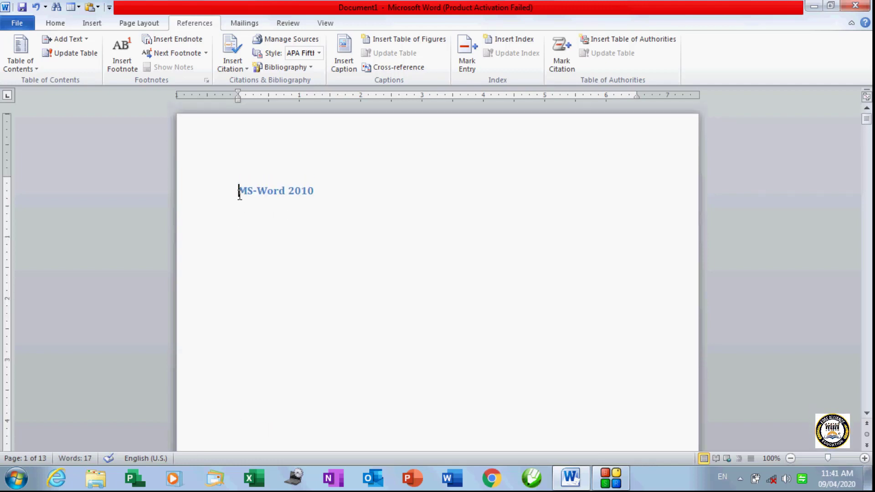
key("ctrl+Return")
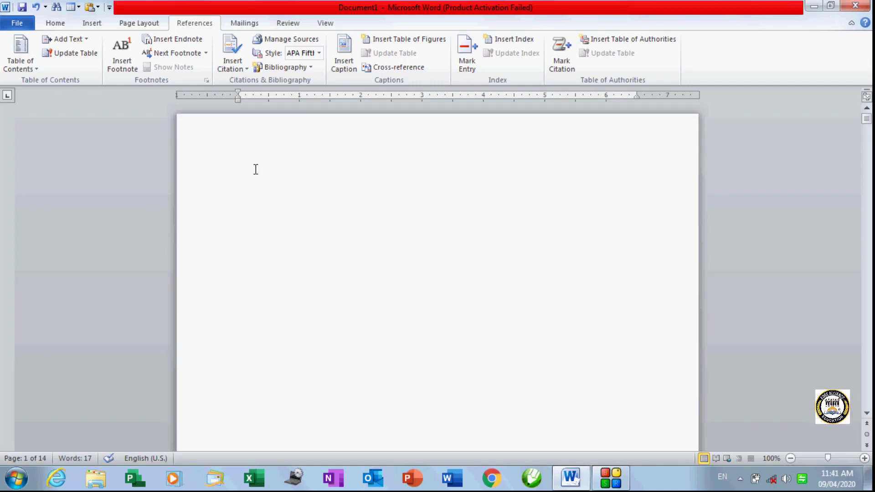
Step: Add an empty line below the MS-Word 2010 heading and another below the File Menu heading
scroll(256, 170, "down", 10)
scroll(255, 169, "down", 5)
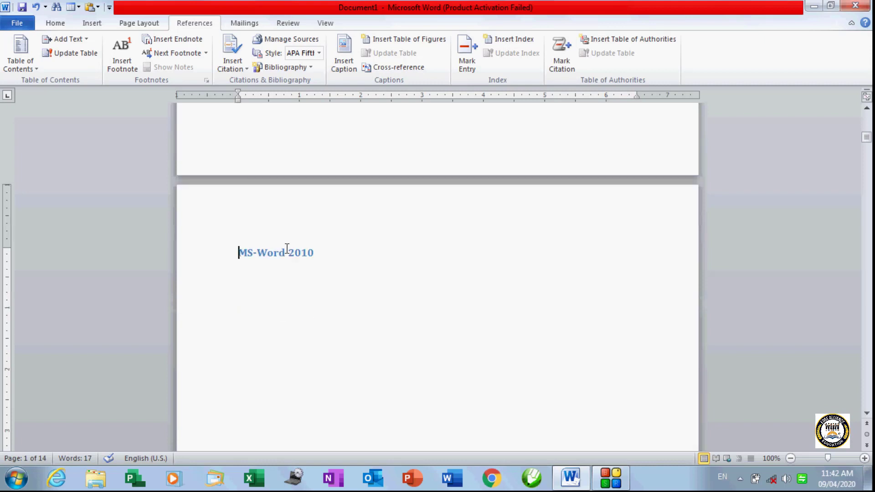
left_click(330, 253)
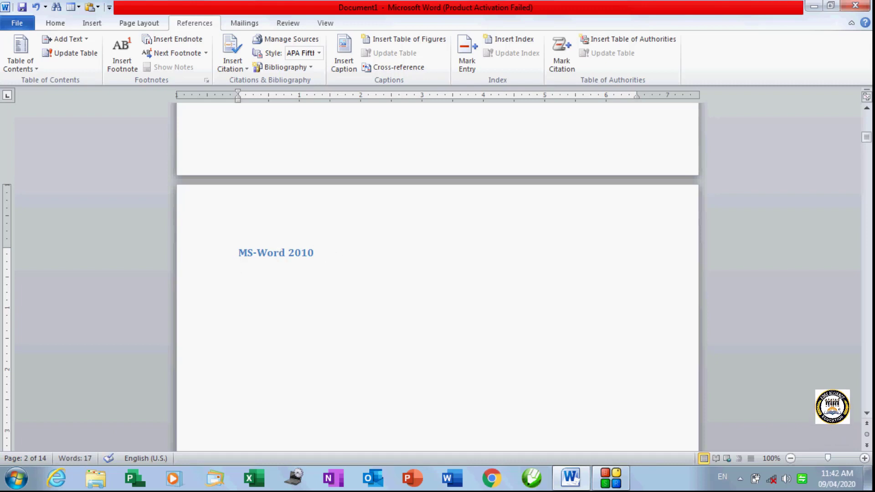
key("Return")
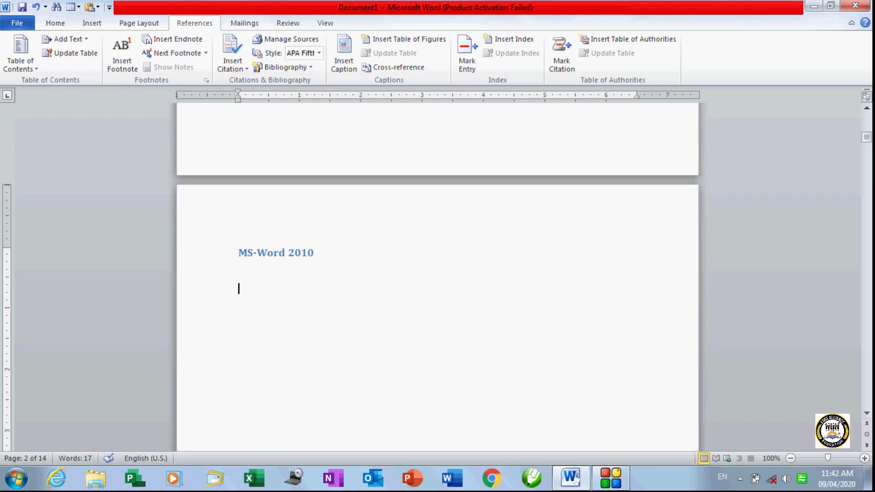
scroll(348, 268, "down", 15)
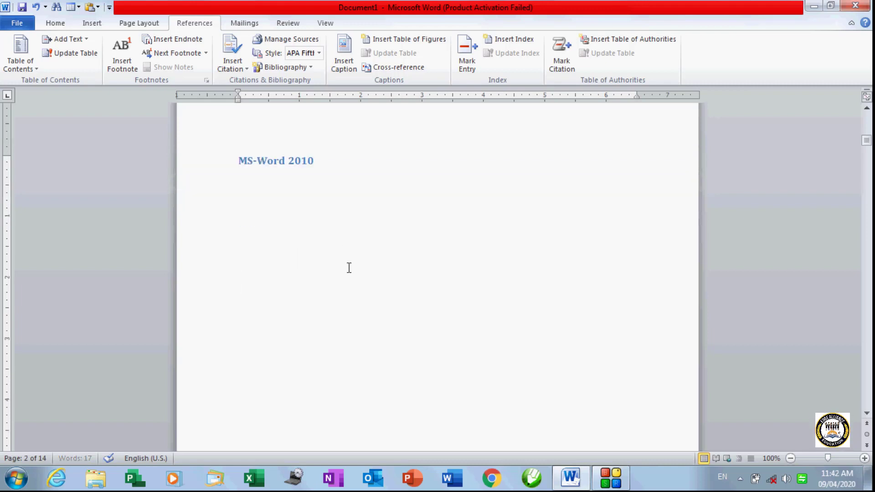
scroll(349, 267, "up", 15)
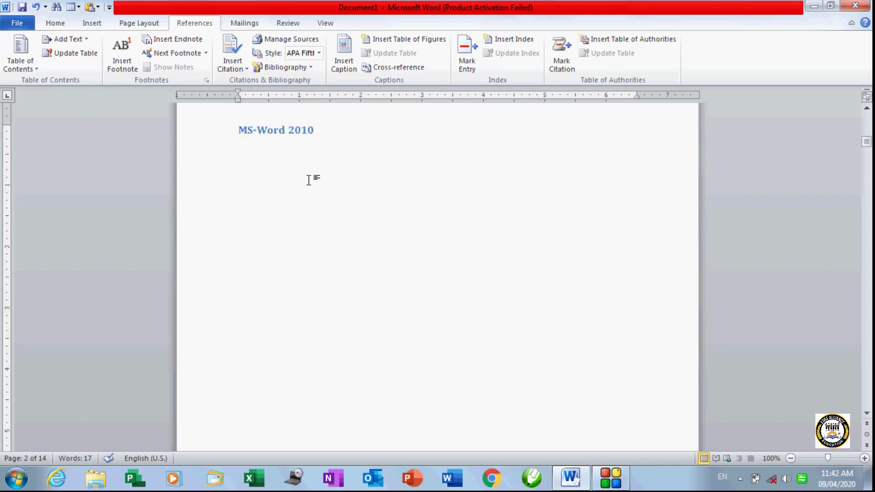
scroll(346, 342, "down", 12)
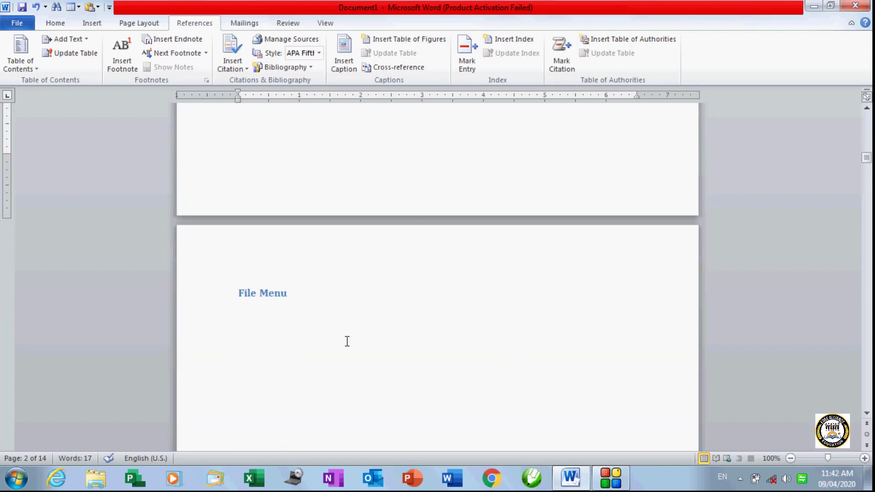
left_click(311, 288)
key("Return")
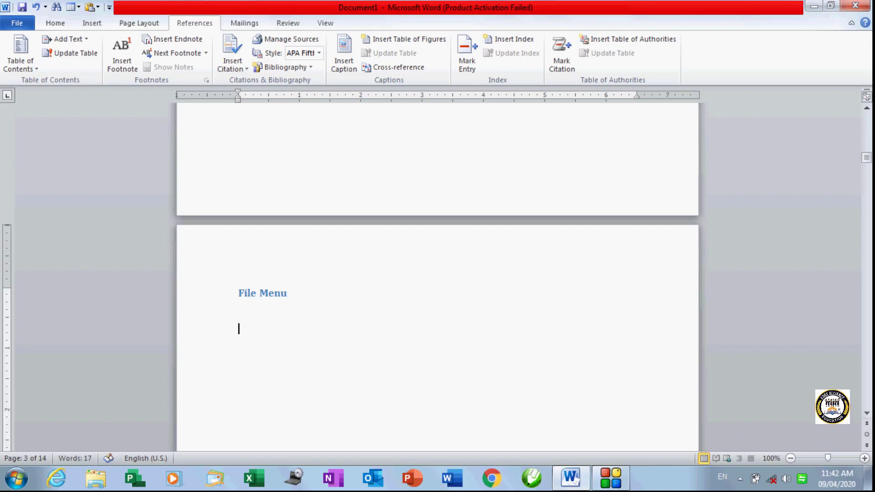
Step: Add the body text "Create a new page in Ms-Office Ctrl+N" on a new line below the New heading
scroll(437, 274, "down", 15)
scroll(437, 274, "down", 15)
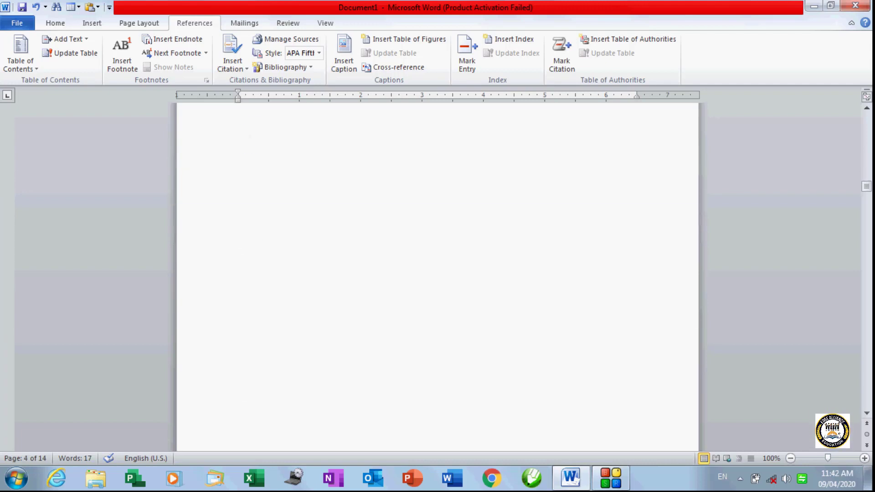
scroll(438, 273, "down", 10)
scroll(437, 273, "up", 20)
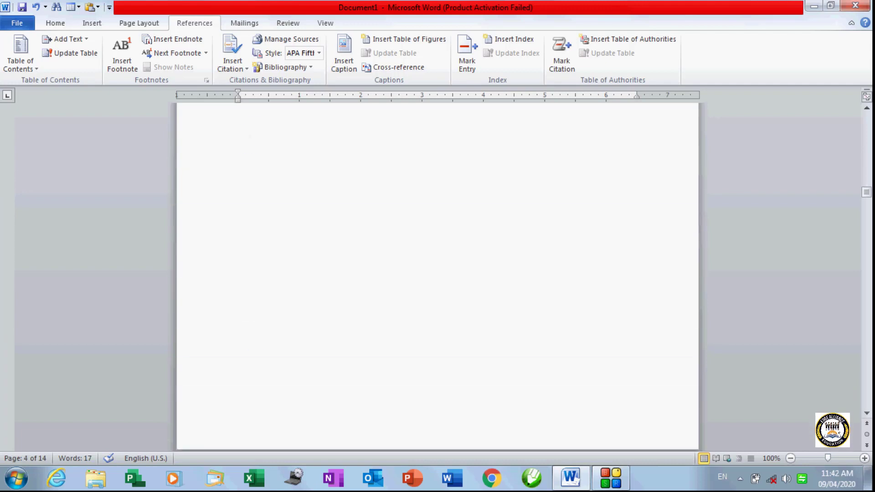
left_click(312, 242)
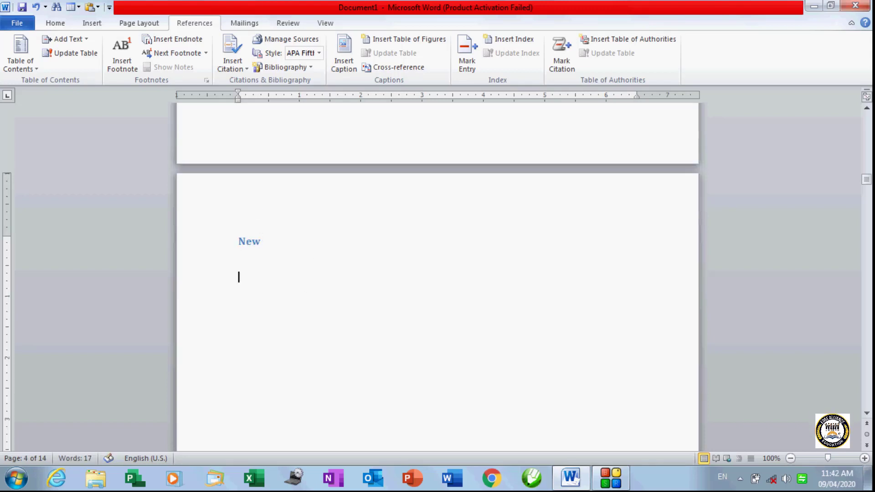
type("Create a n")
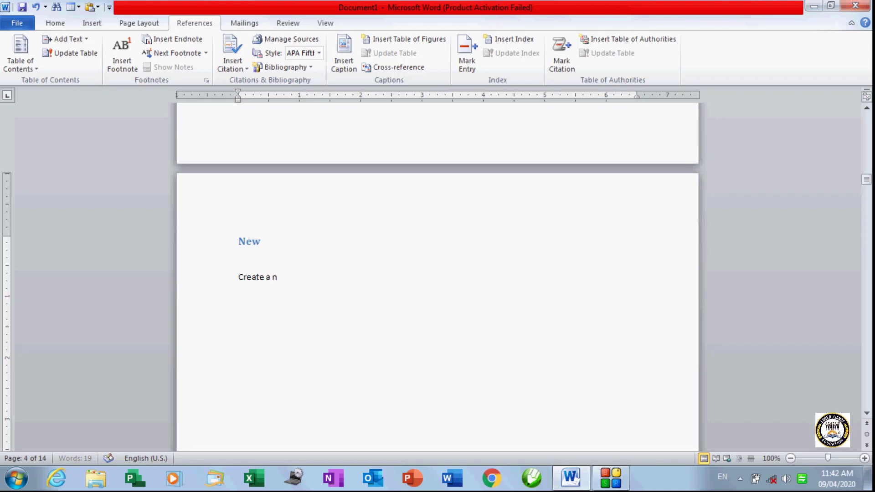
type("ew ")
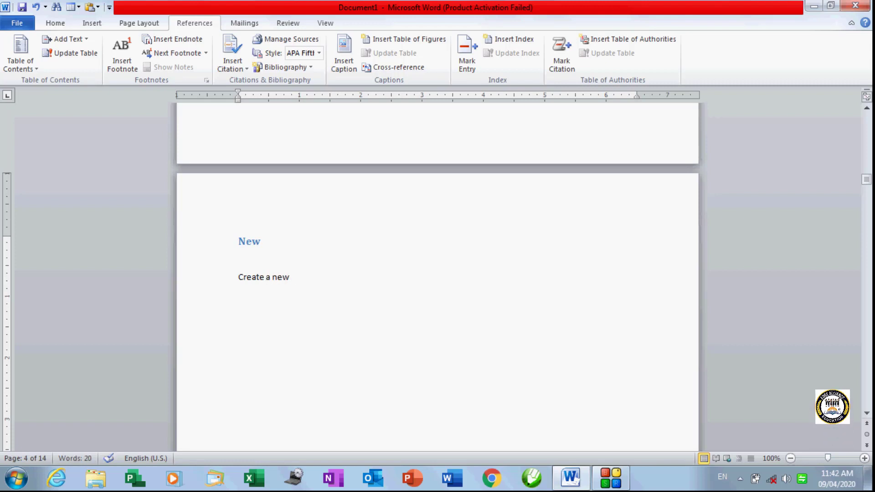
type("page")
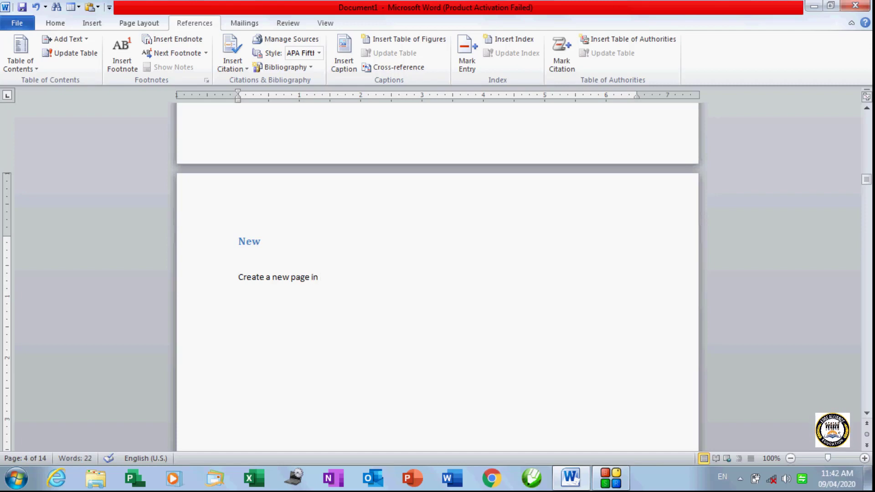
type("in Ms-Off")
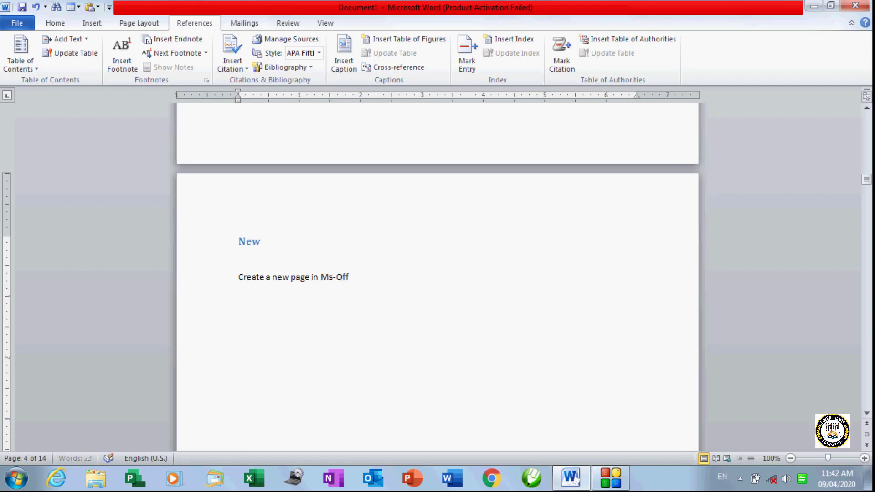
type("ice Ct")
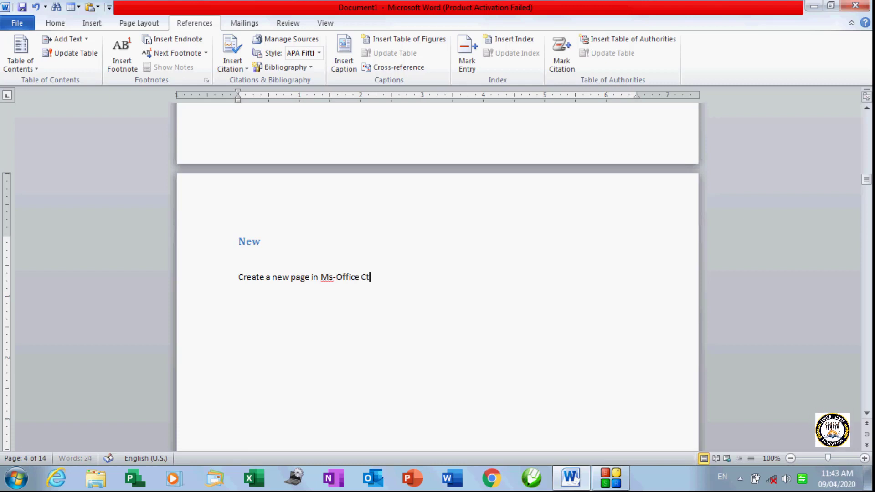
type("rl+N")
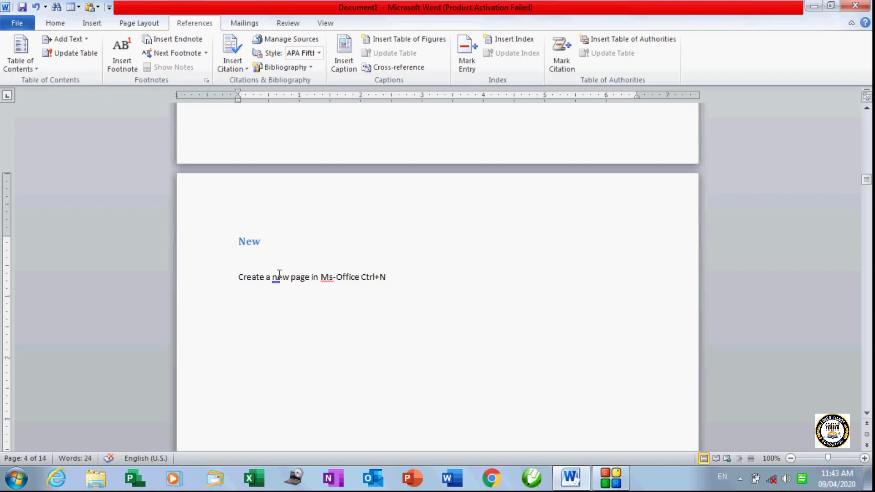
Step: Insert the built-in Automatic Table 2 table of contents on the blank first page
scroll(284, 280, "down", 10)
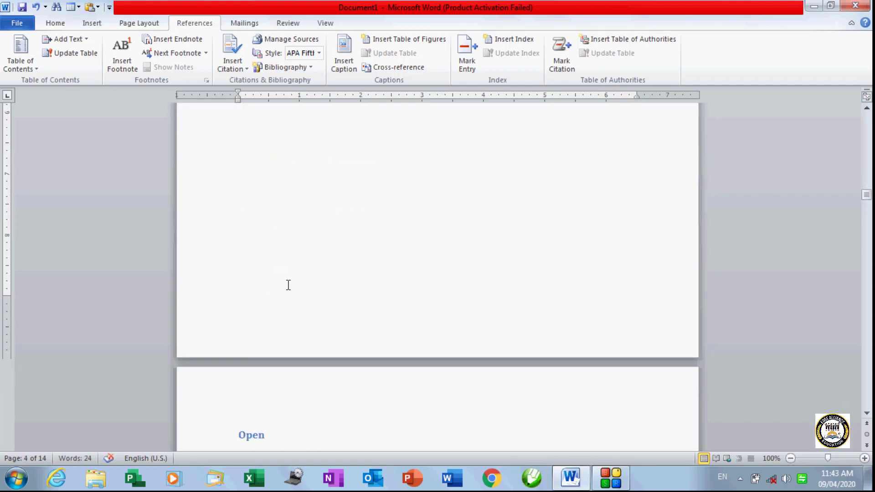
scroll(288, 285, "down", 5)
scroll(288, 284, "up", 20)
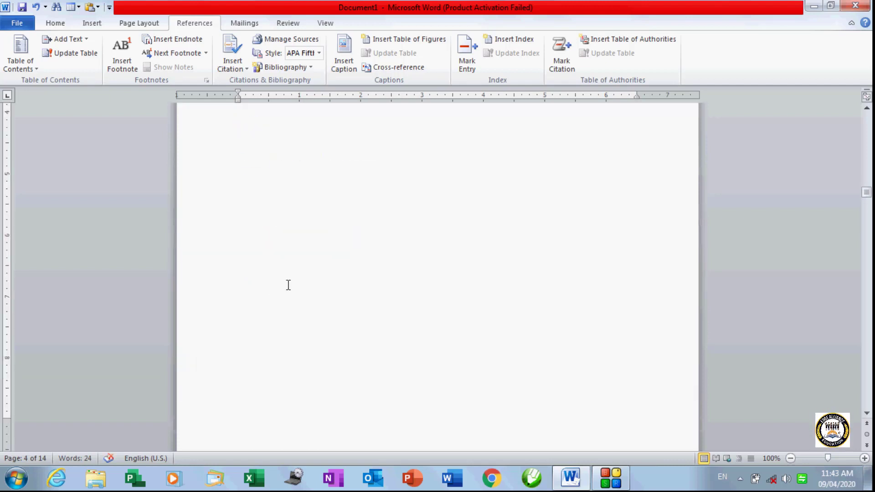
scroll(288, 284, "down", 15)
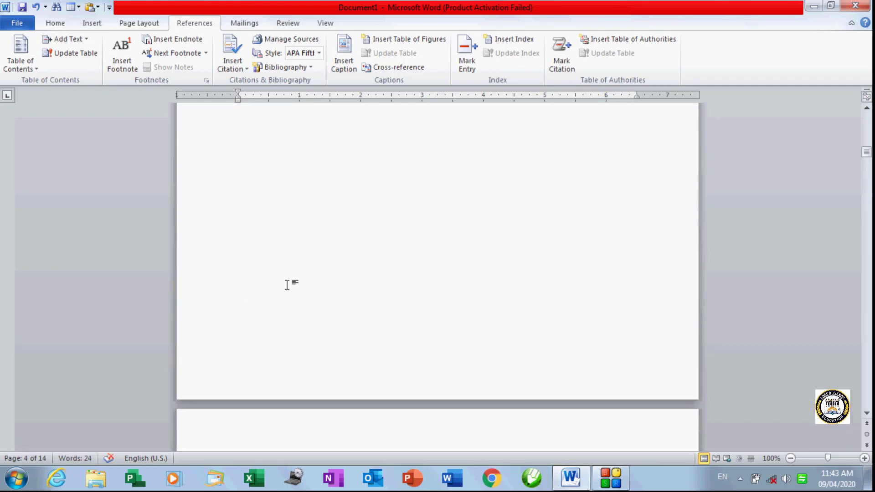
scroll(287, 285, "down", 12)
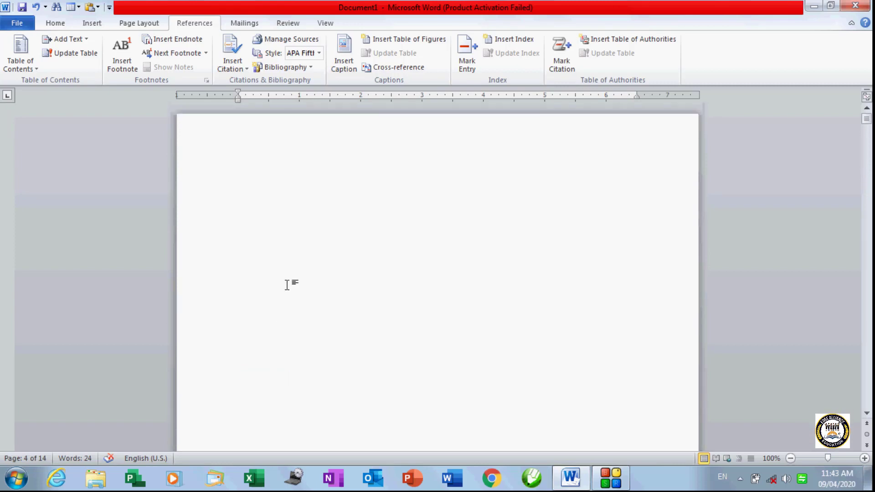
left_click(268, 165)
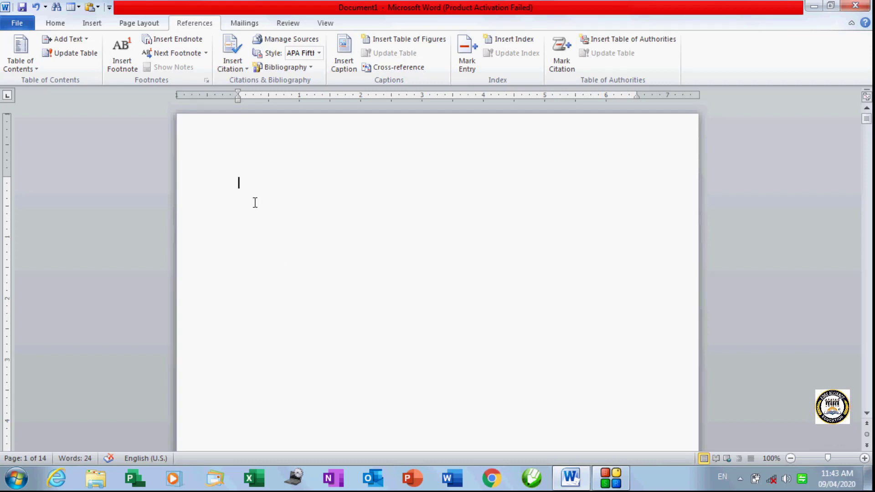
left_click(9, 71)
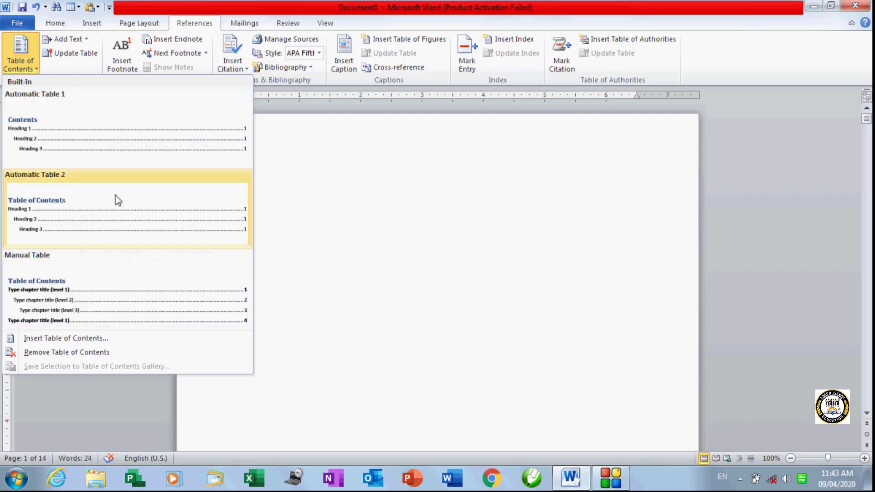
left_click(138, 217)
scroll(278, 217, "up", 5)
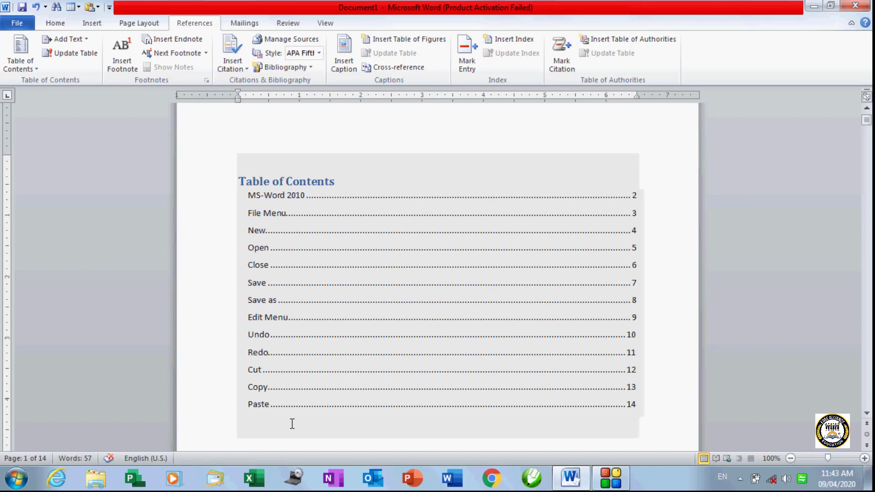
left_click(30, 68)
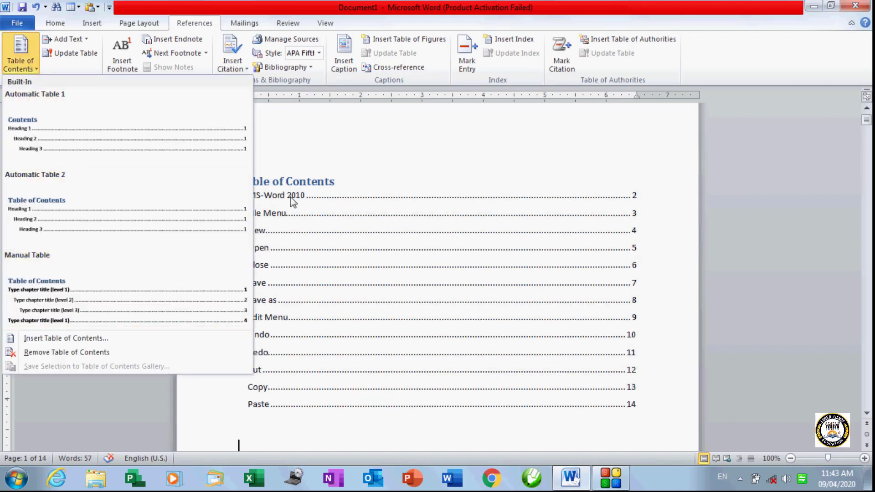
left_click(363, 147)
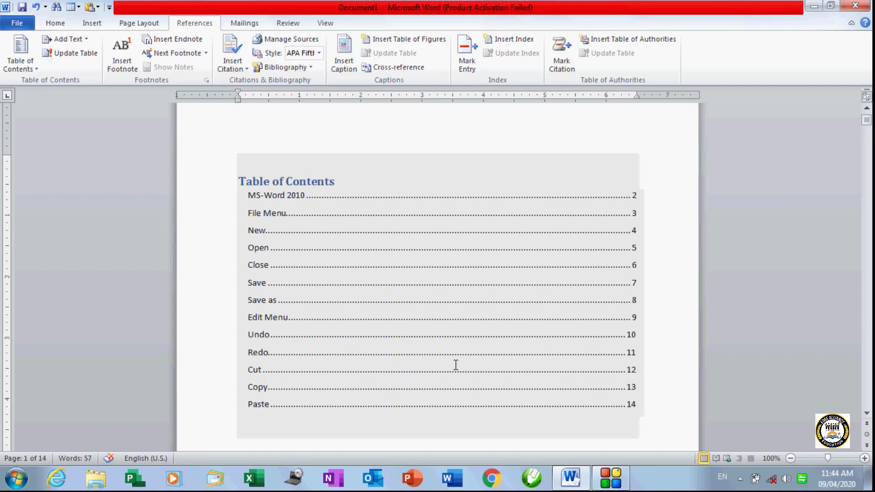
Step: Follow the Cut entry's link in the table of contents to its page, and return to the start of the document
left_click(298, 357)
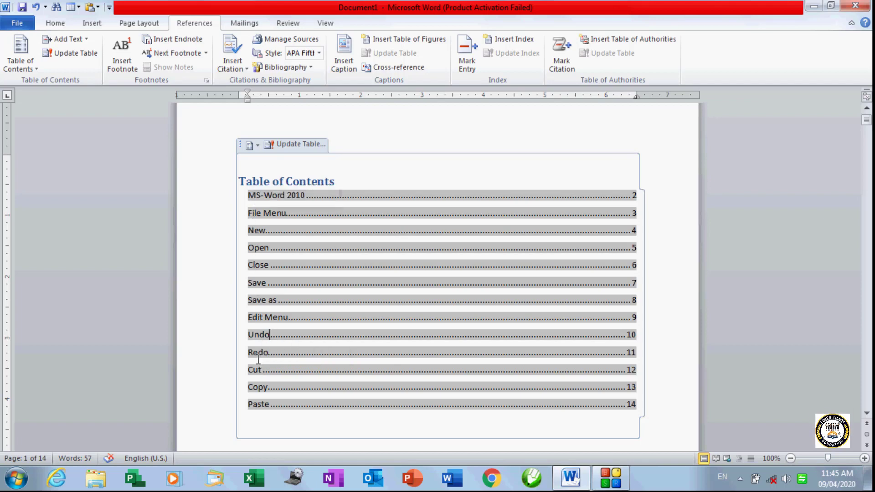
left_click(253, 369)
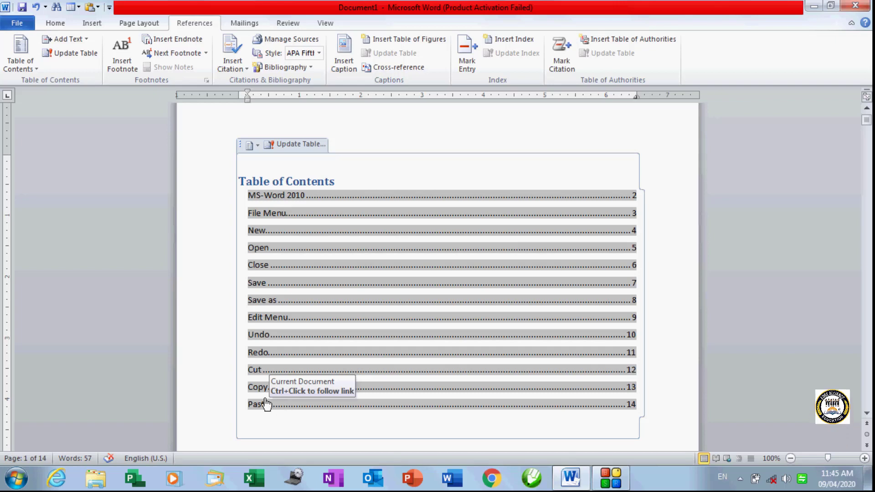
left_click(256, 370, "ctrl")
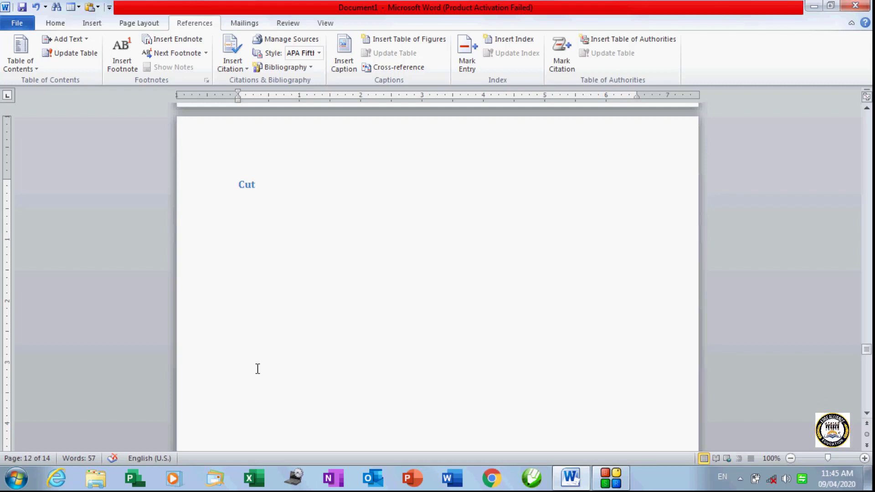
scroll(257, 369, "up", 1)
scroll(257, 368, "up", 4)
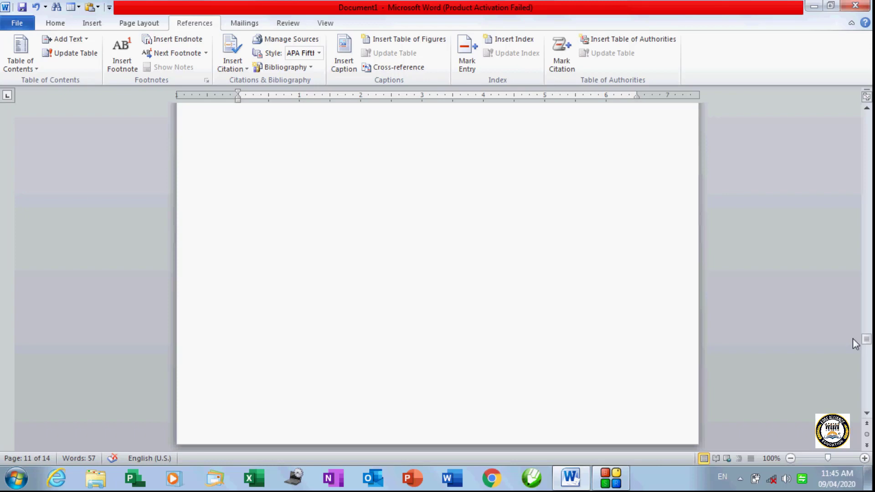
key("ctrl+Home")
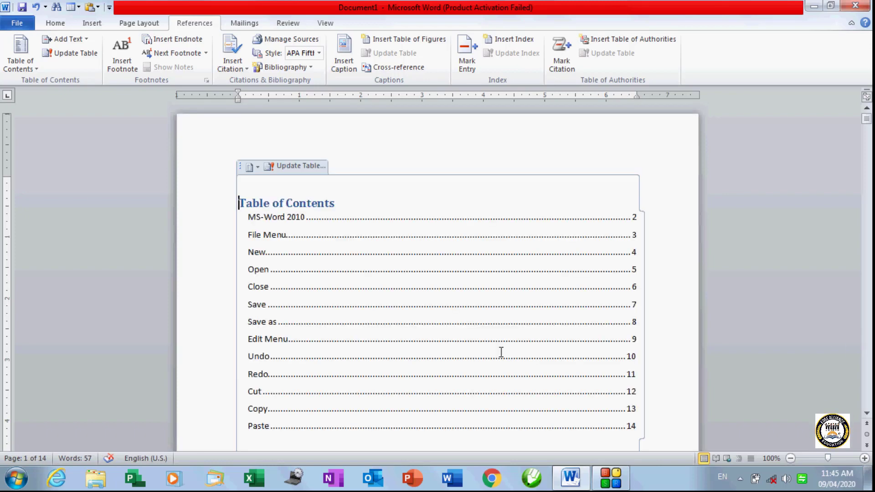
Step: Follow the New entry's link in the table of contents to its page, and go back to the contents page
left_click(254, 251)
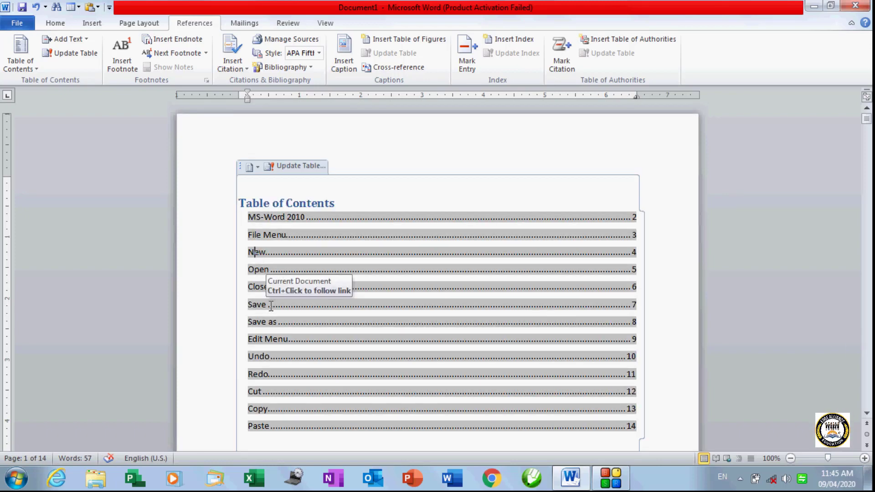
left_click(257, 253, "ctrl")
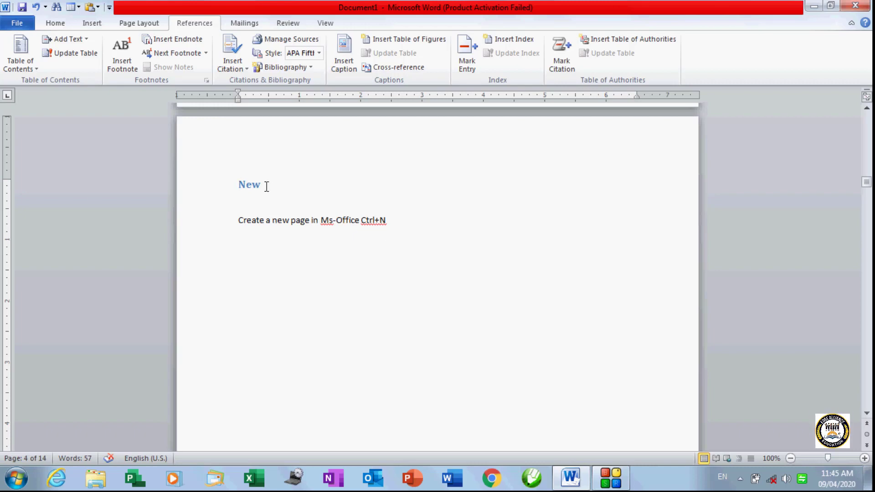
scroll(266, 216, "up", 20)
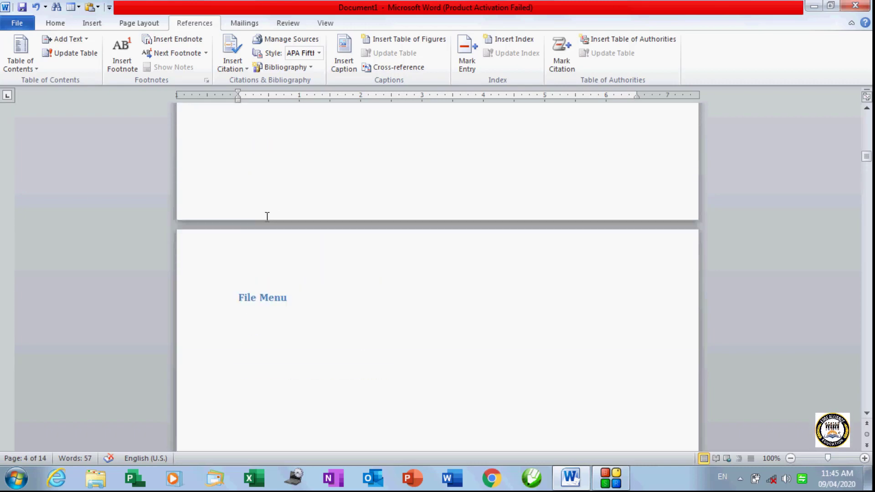
scroll(267, 216, "up", 20)
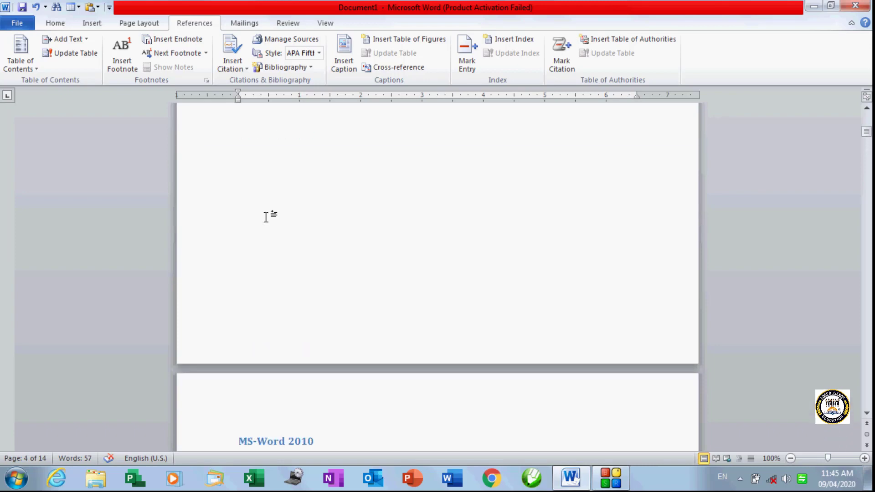
scroll(266, 216, "up", 4)
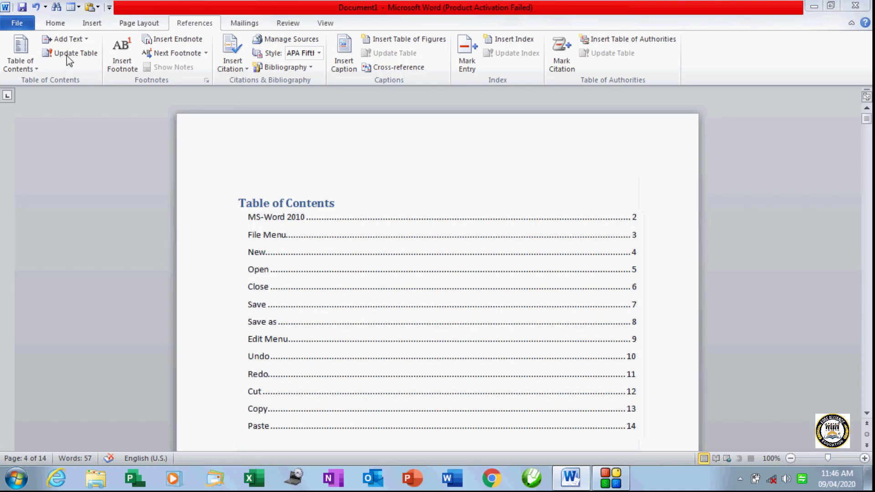
Step: Replace the table of contents with a custom one that has Show page numbers turned off
left_click(19, 68)
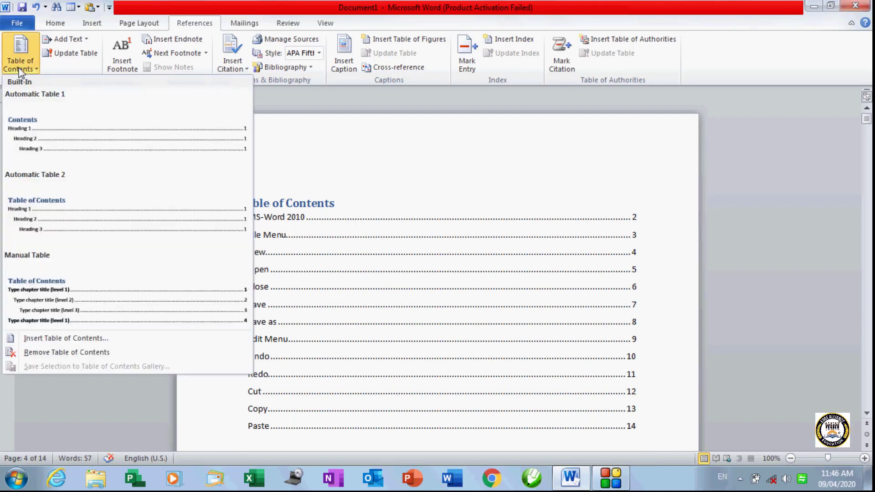
left_click(40, 338)
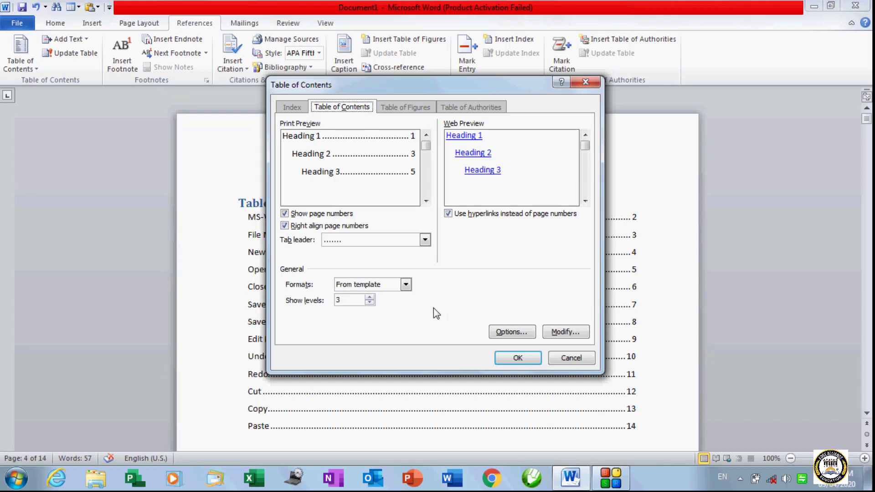
left_click(286, 213)
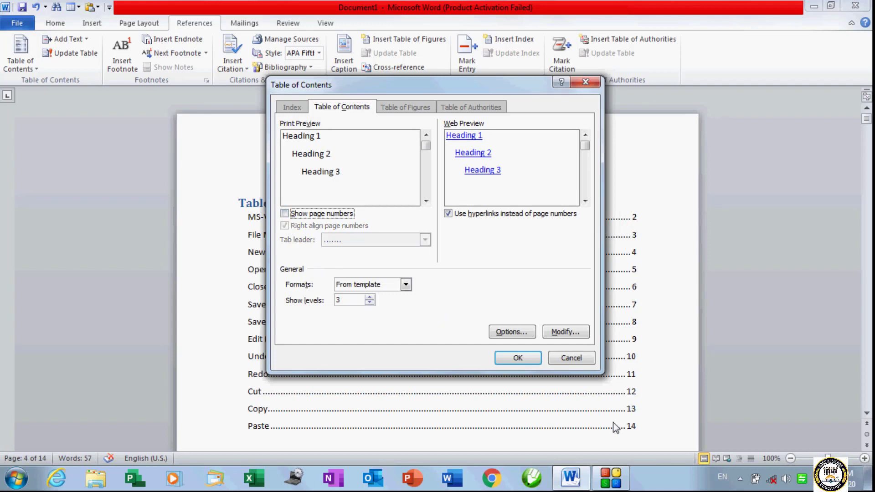
left_click(515, 359)
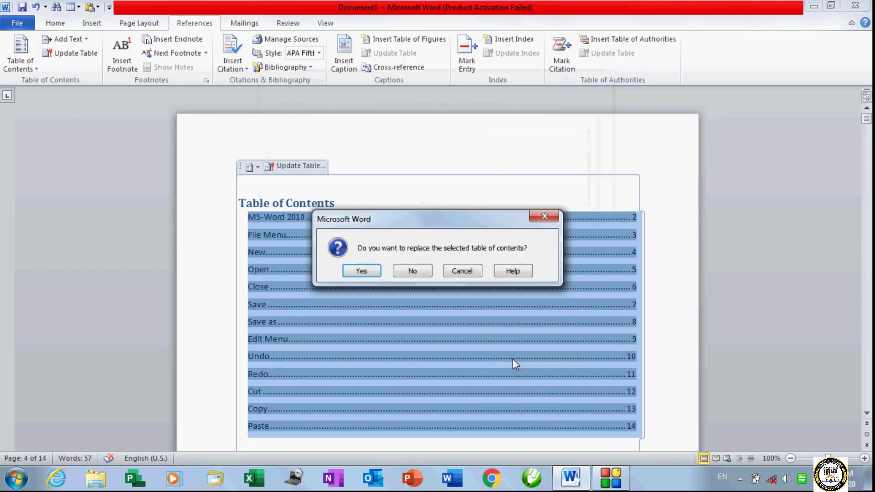
left_click(361, 271)
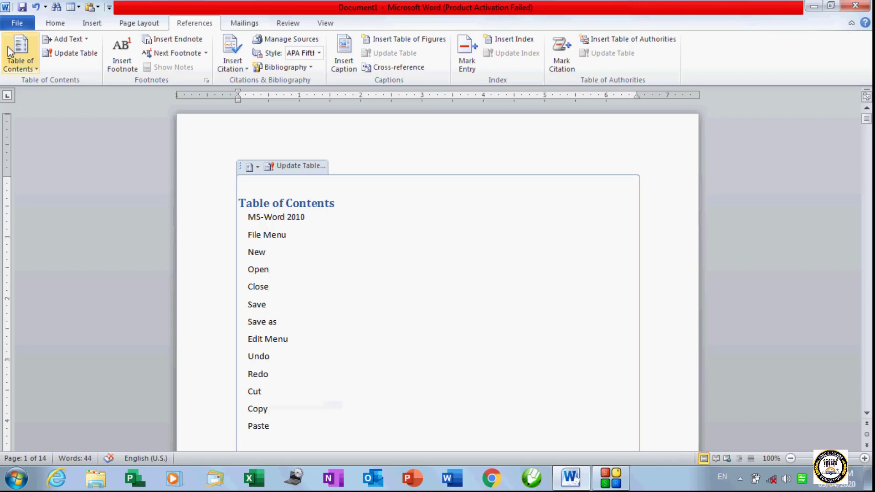
Step: Replace the table of contents with a custom one that has Show page numbers turned on
left_click(20, 69)
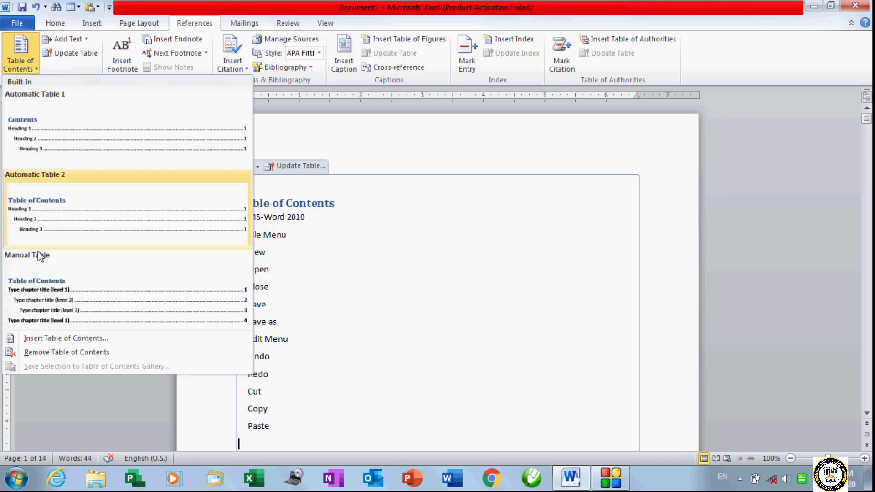
left_click(53, 337)
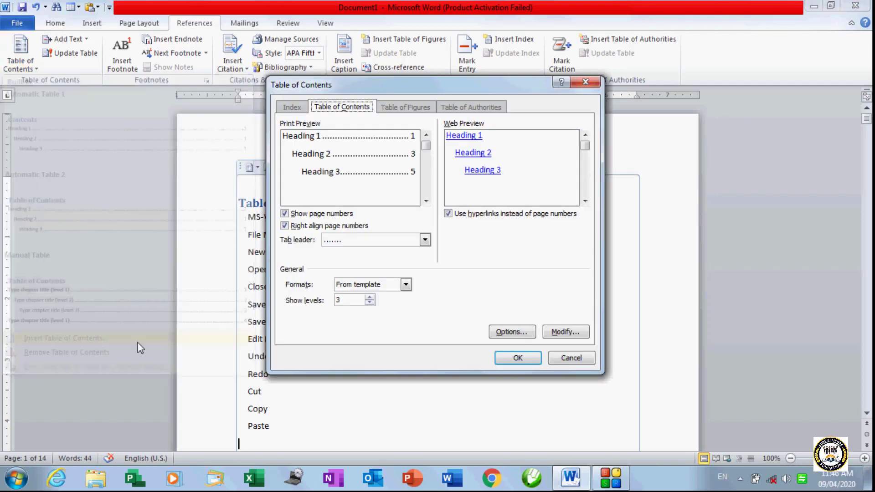
left_click(292, 218)
left_click(292, 218)
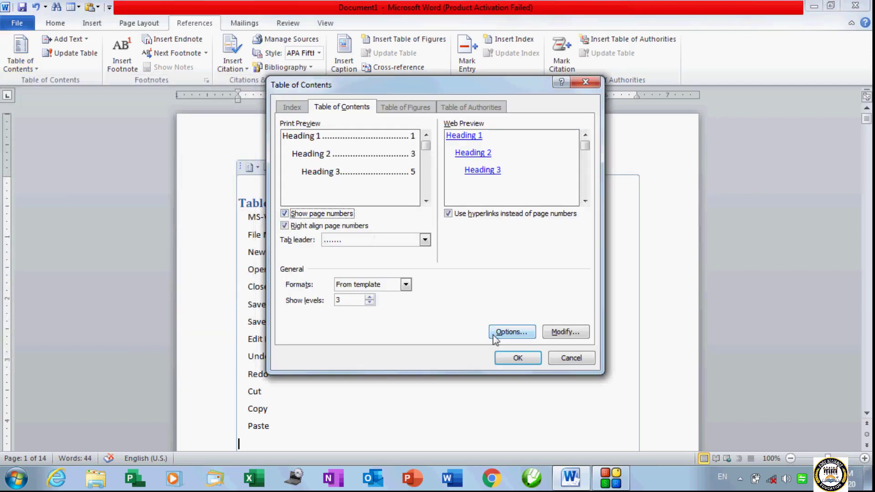
left_click(528, 363)
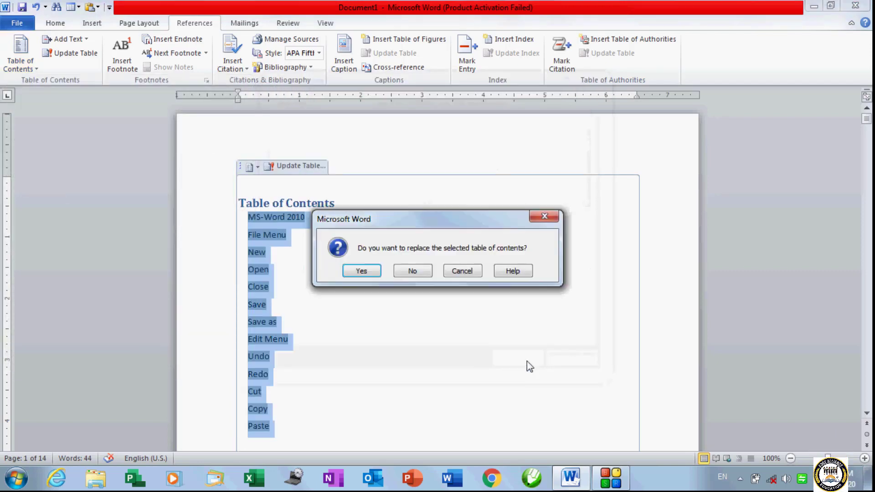
left_click(355, 271)
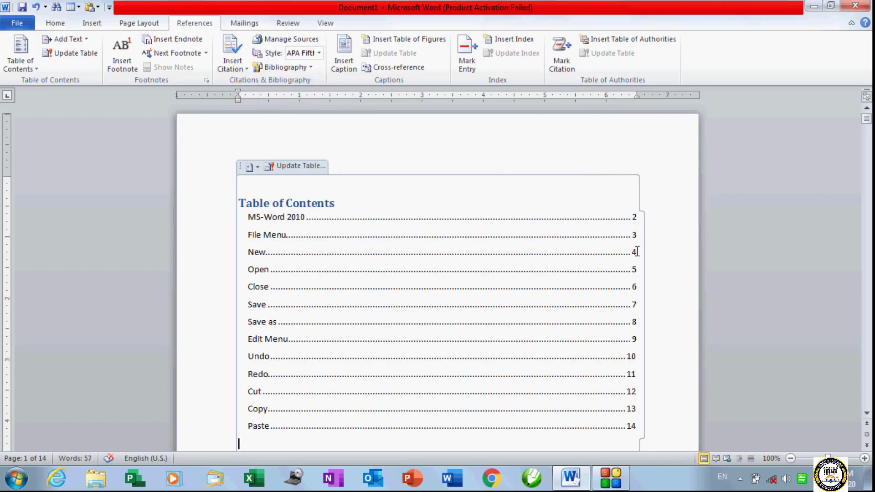
Step: Replace the table of contents with one that shows page numbers but has Right align page numbers turned off
left_click(20, 53)
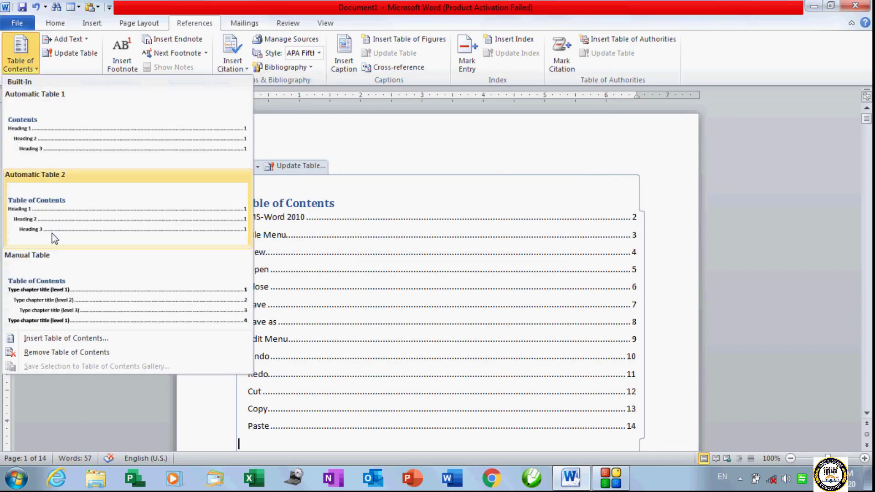
left_click(65, 339)
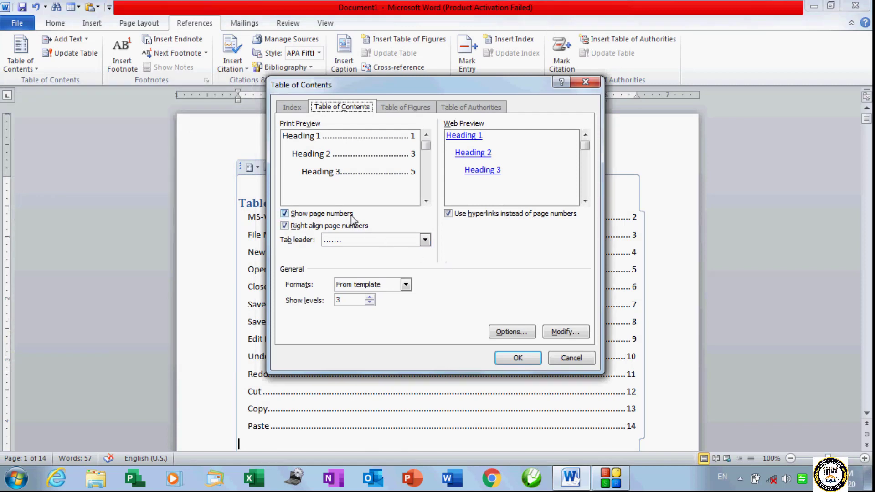
left_click(347, 216)
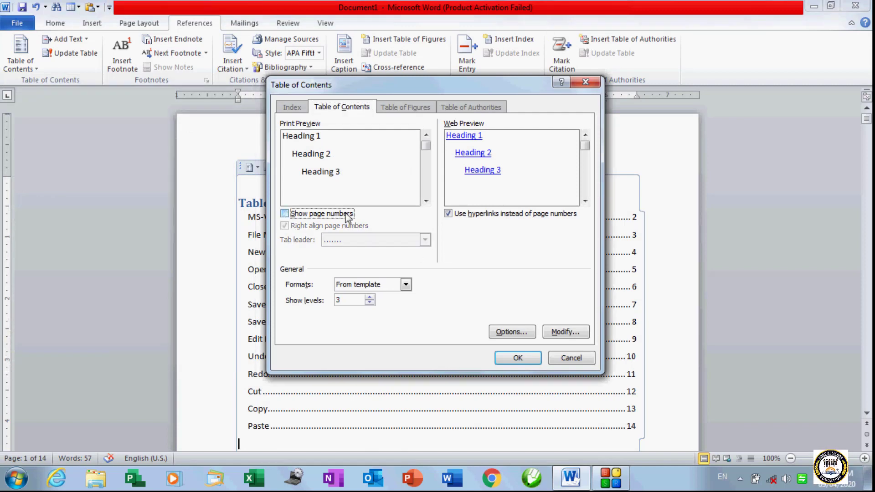
left_click(347, 216)
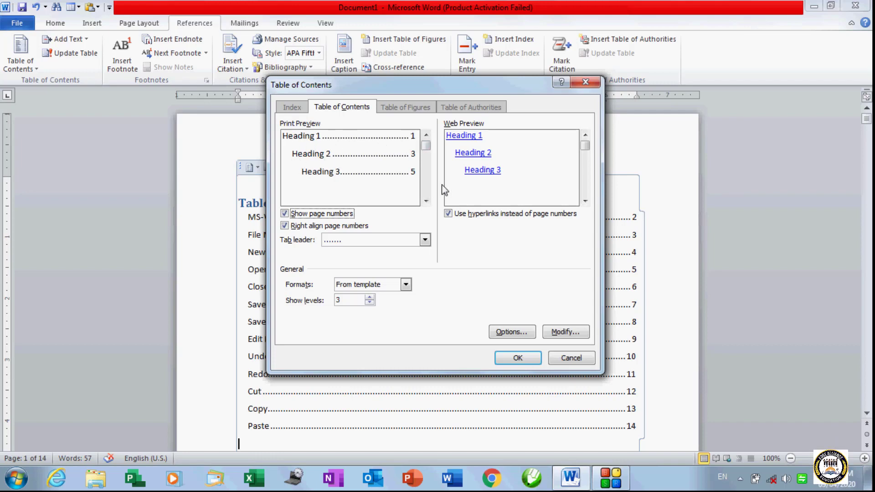
left_click(300, 227)
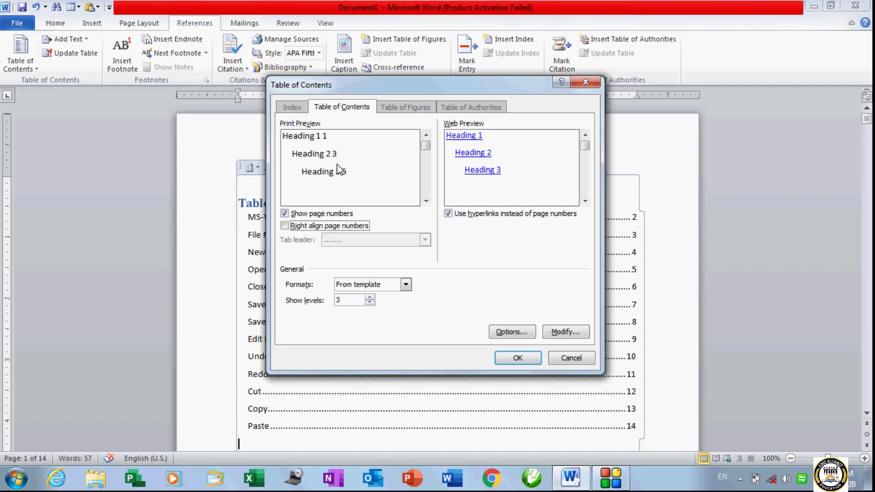
left_click(515, 360)
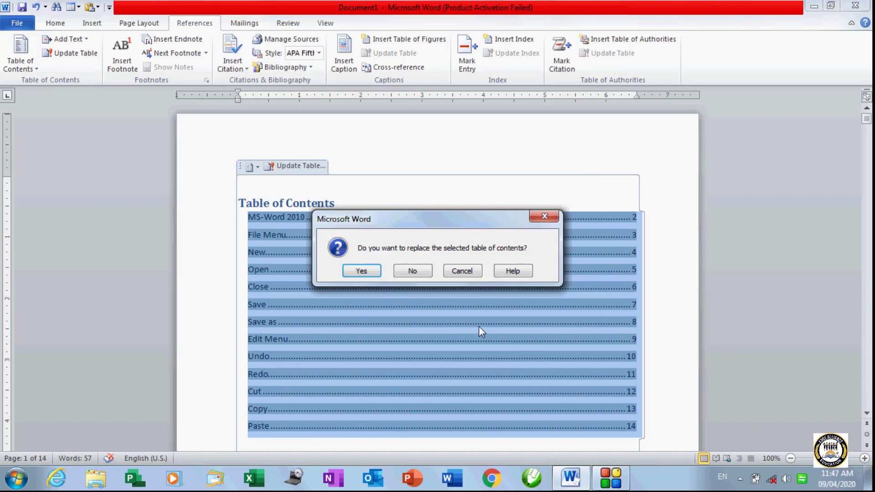
left_click(368, 276)
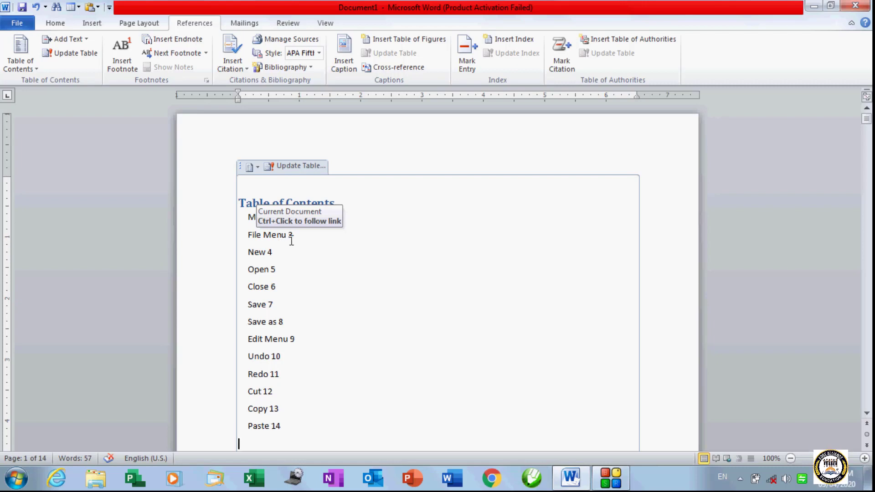
Step: Turn Right align page numbers back on and replace the existing table of contents
left_click(28, 71)
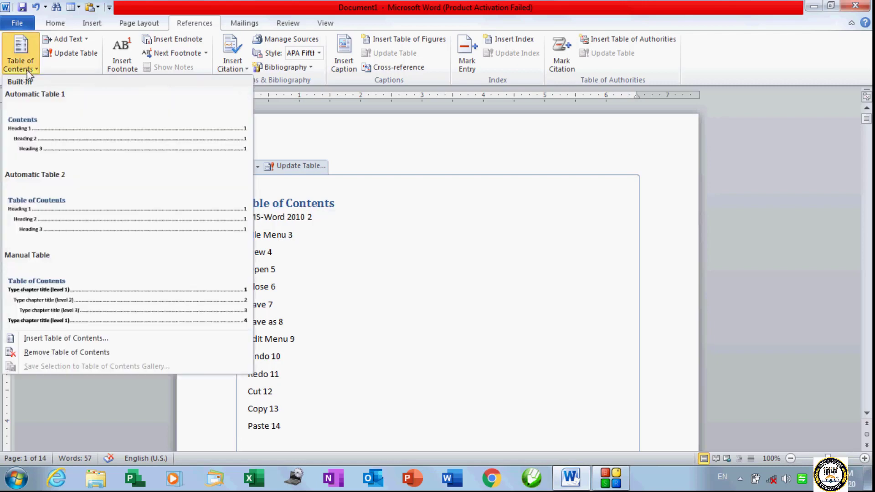
left_click(66, 338)
left_click(300, 227)
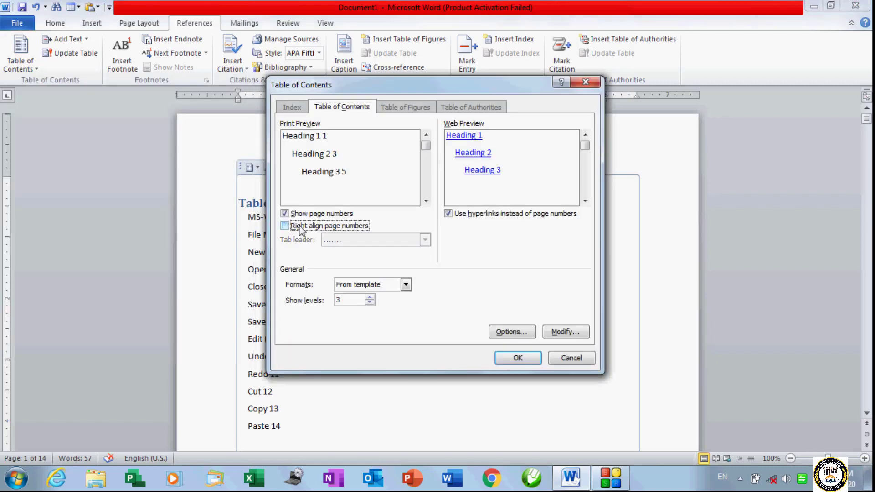
left_click(300, 227)
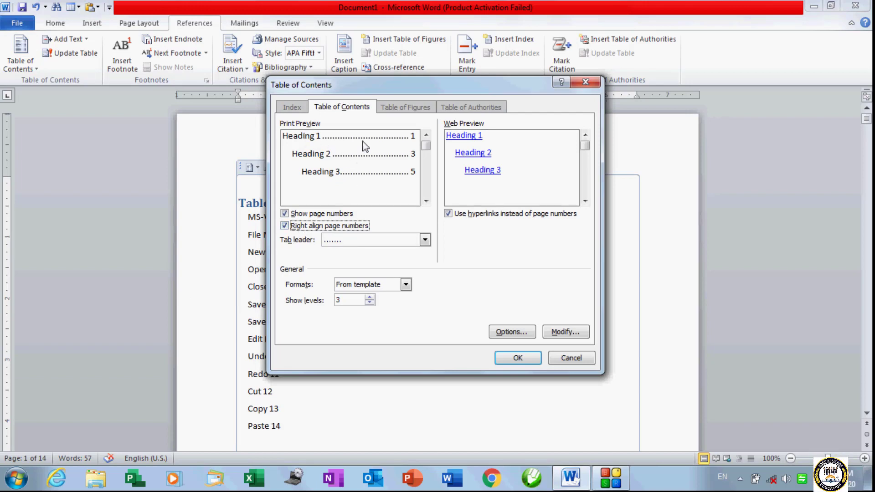
left_click(520, 358)
left_click(371, 273)
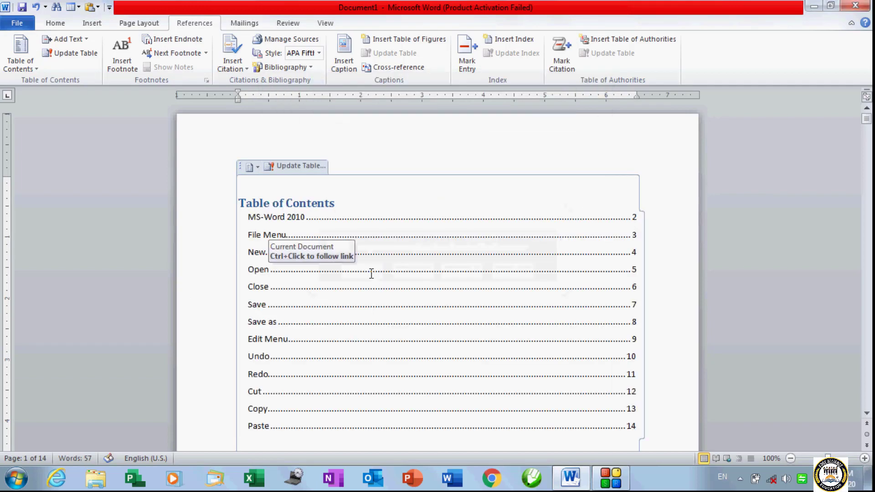
Step: Replace the table of contents with a custom one that uses the solid underline tab leader
left_click(20, 60)
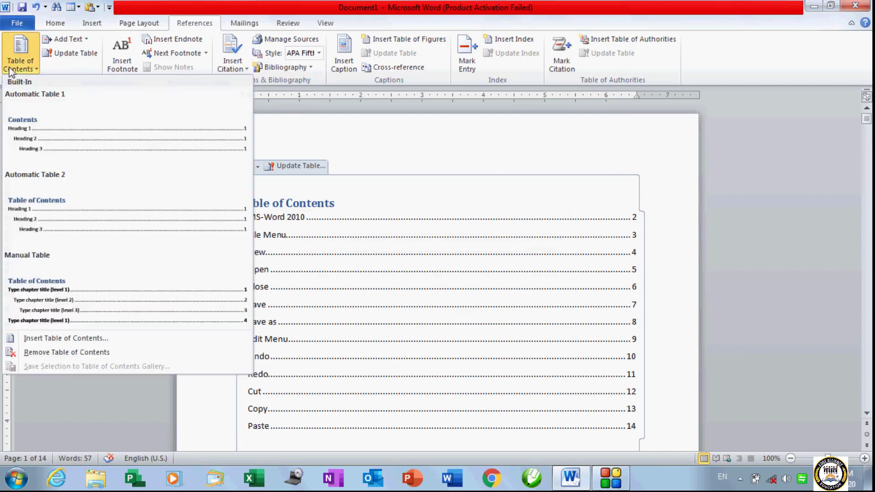
left_click(68, 339)
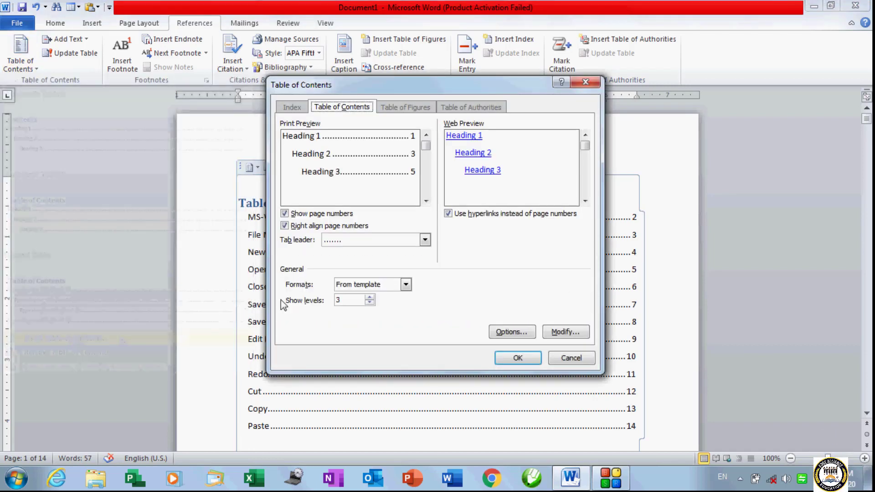
left_click_drag(344, 81, 308, 60)
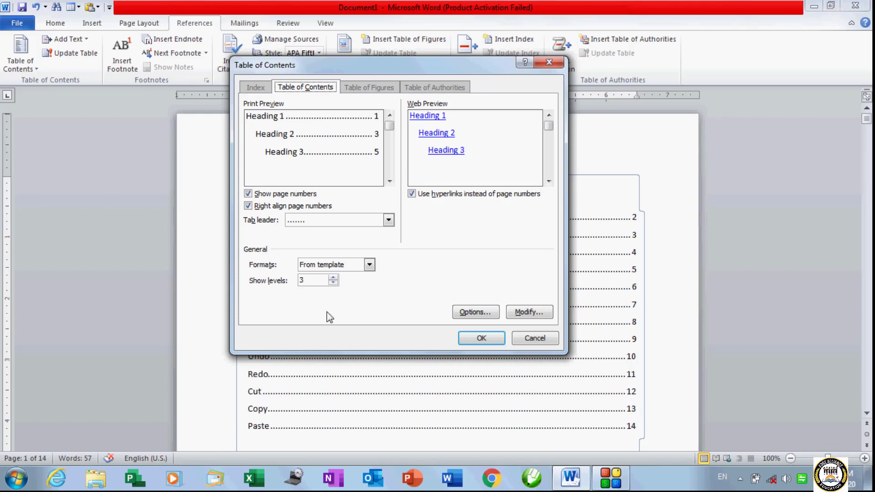
left_click(332, 222)
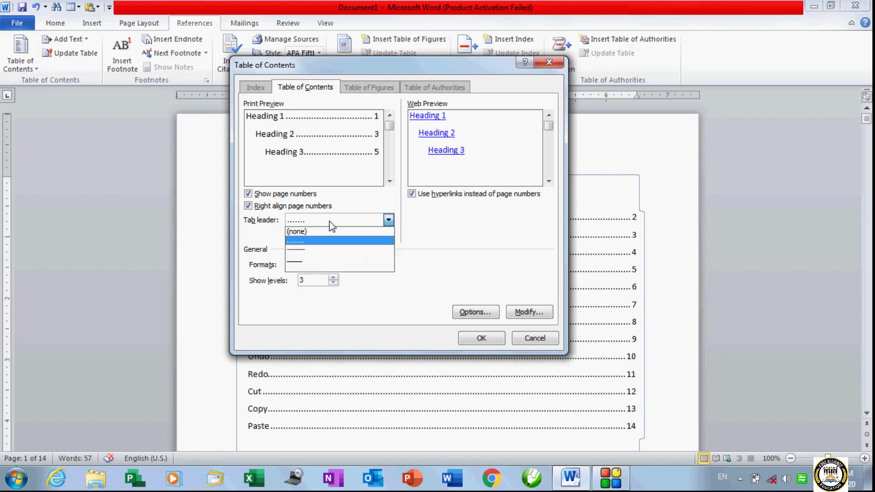
left_click(321, 250)
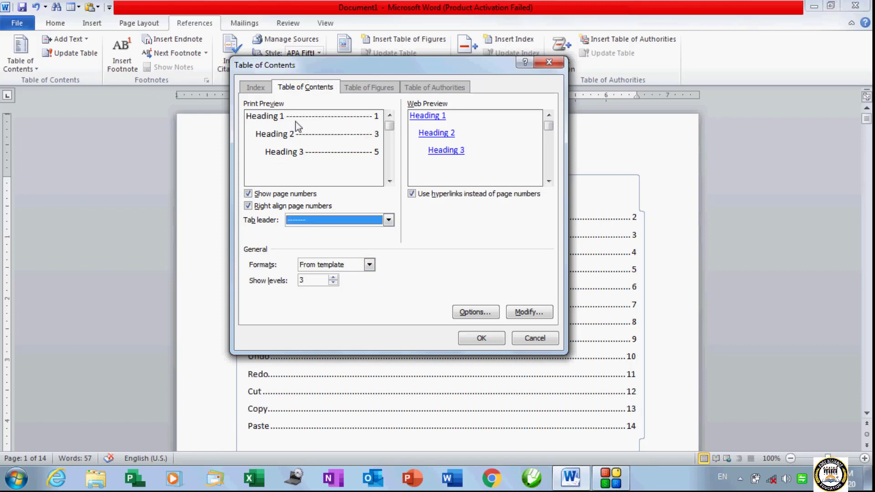
left_click(332, 220)
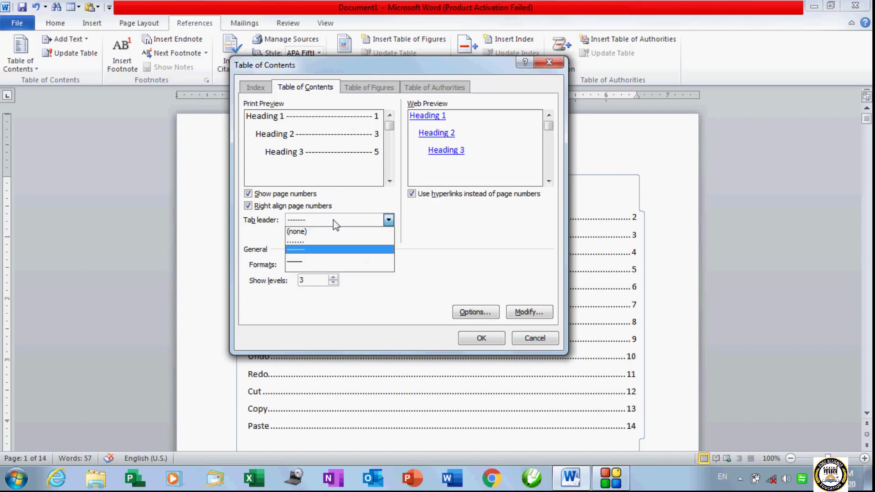
left_click(322, 261)
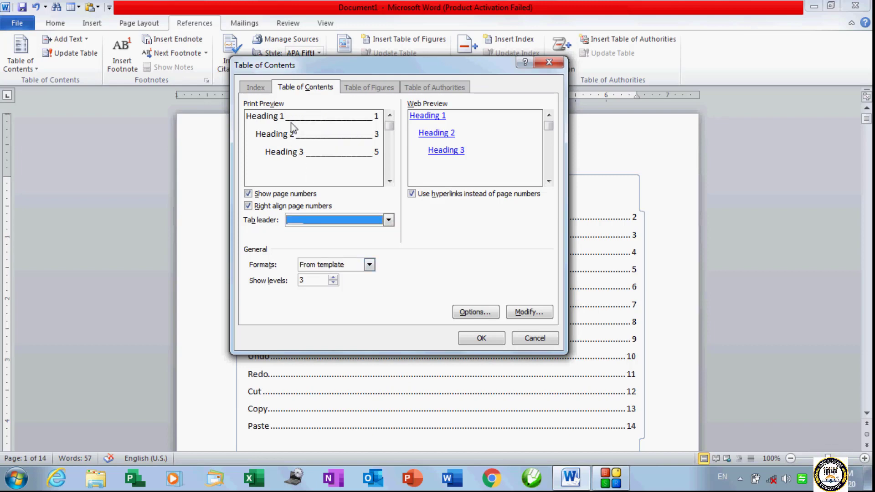
left_click(479, 337)
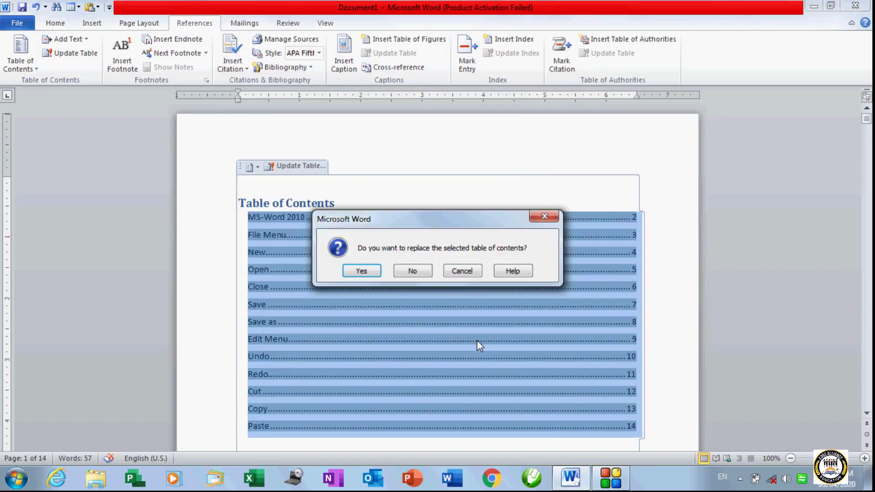
left_click(352, 272)
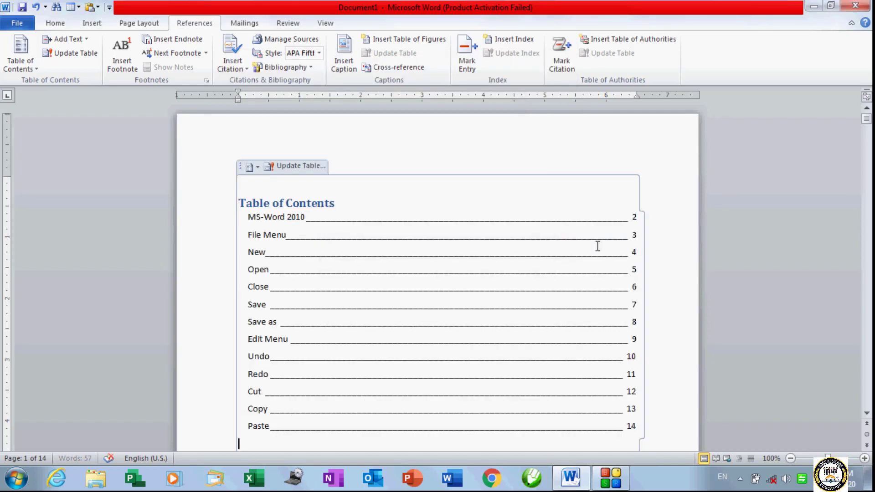
Step: Replace the table of contents with a custom one that has Use hyperlinks instead of page numbers turned off
left_click(30, 71)
left_click(45, 338)
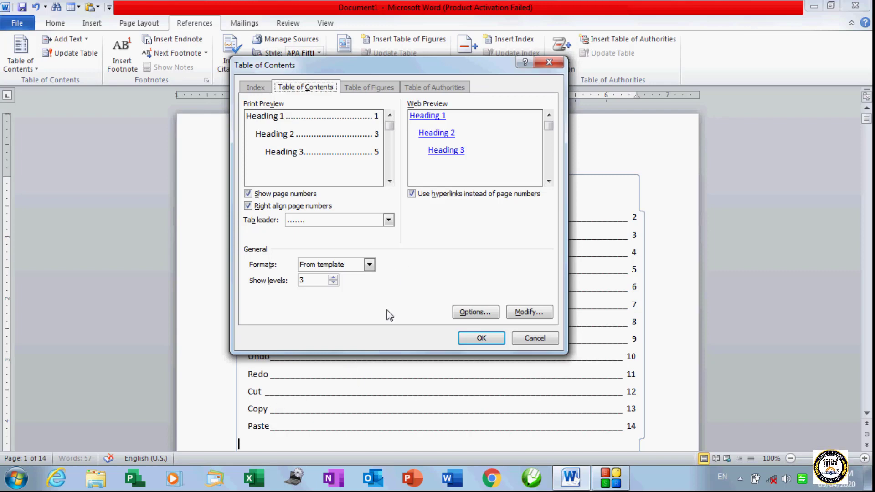
left_click(412, 194)
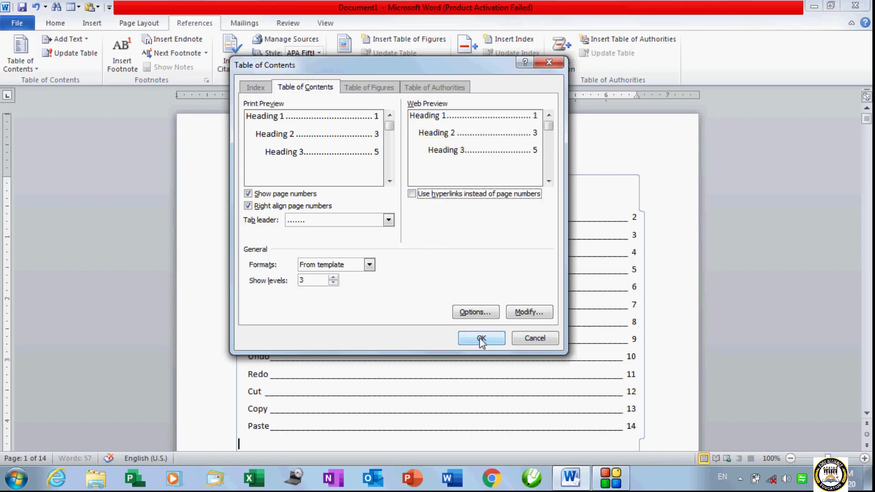
left_click(481, 340)
left_click(342, 272)
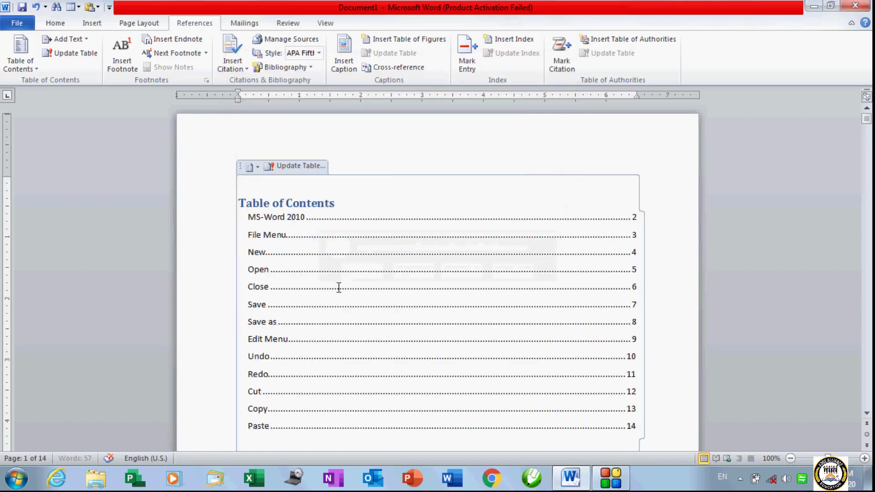
Step: Check how the Edit Menu and Save as entries in the table of contents respond as links
left_click(272, 337)
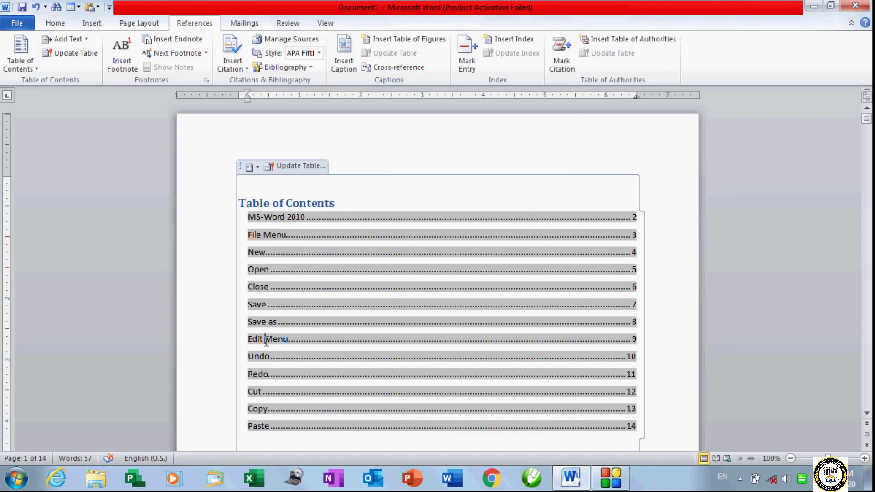
triple_click(267, 324)
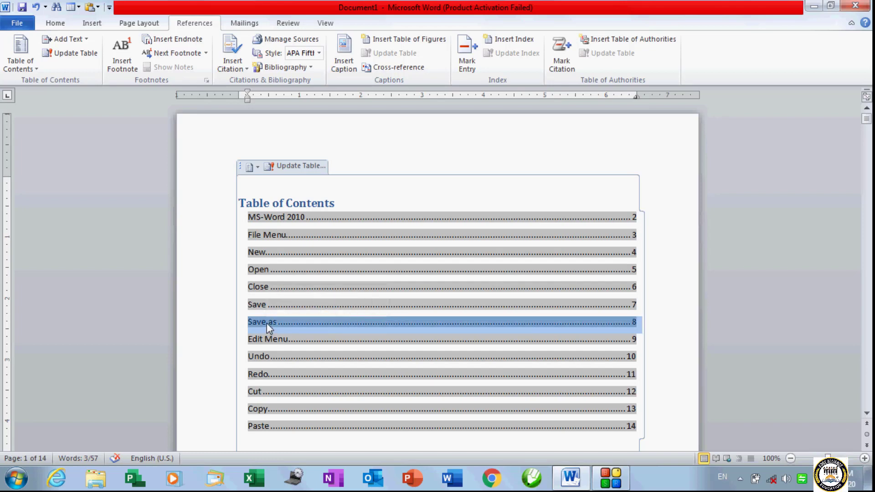
left_click(267, 323)
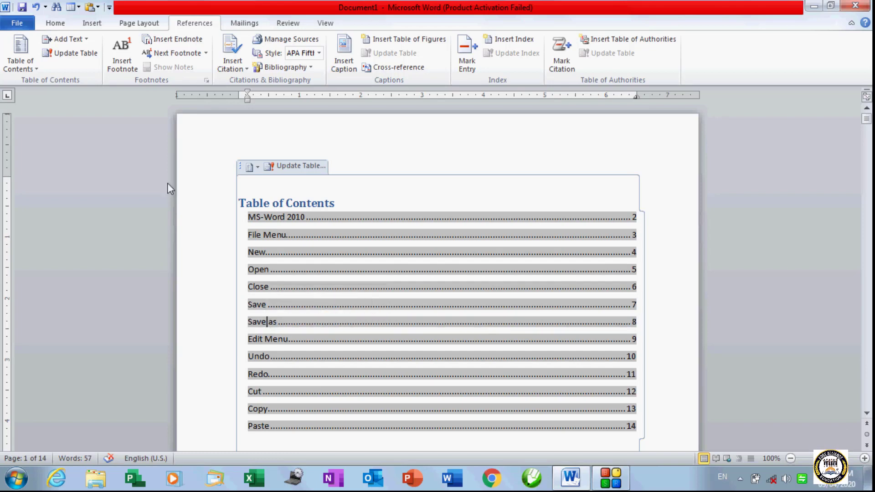
Step: Turn Use hyperlinks instead of page numbers back on and replace the existing table of contents
left_click(20, 59)
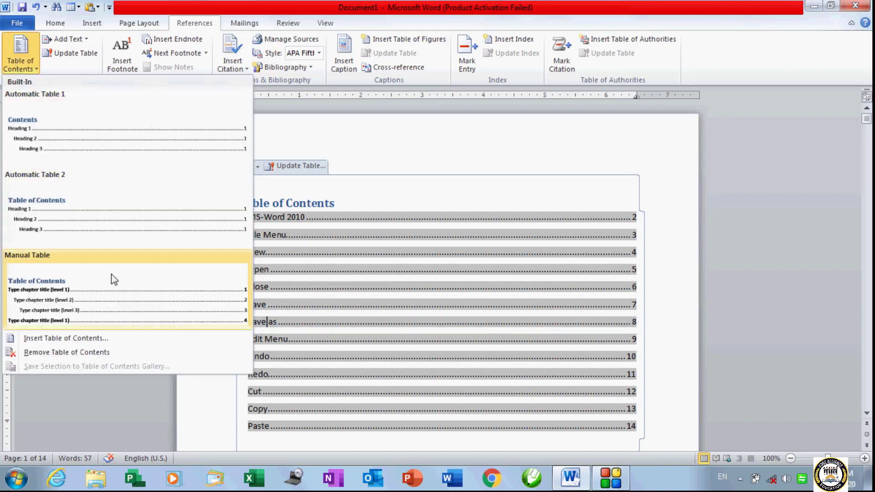
left_click(99, 341)
left_click(426, 195)
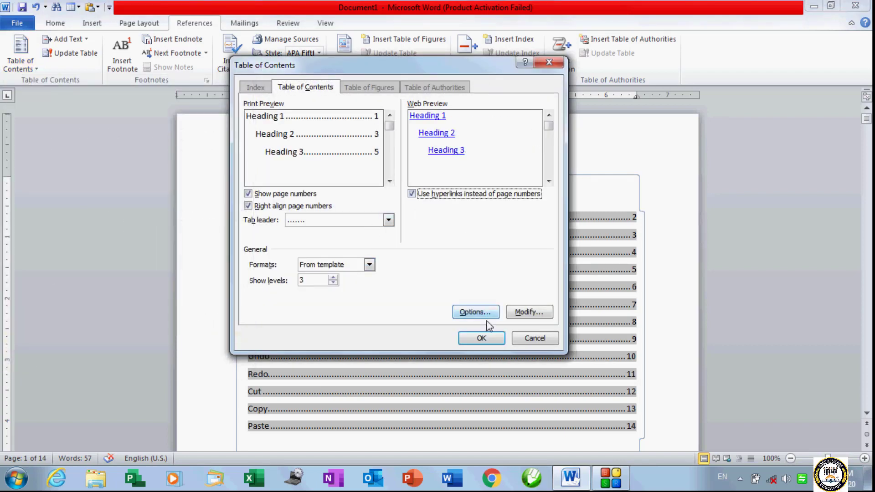
left_click(481, 337)
left_click(393, 274)
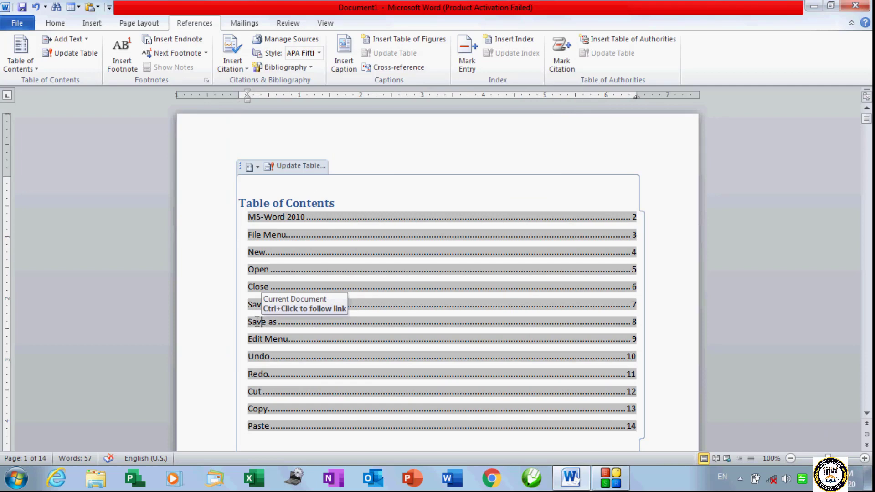
Step: Replace the table of contents with one that shows 5 heading levels, checking the print preview and the resulting list
left_click(25, 62)
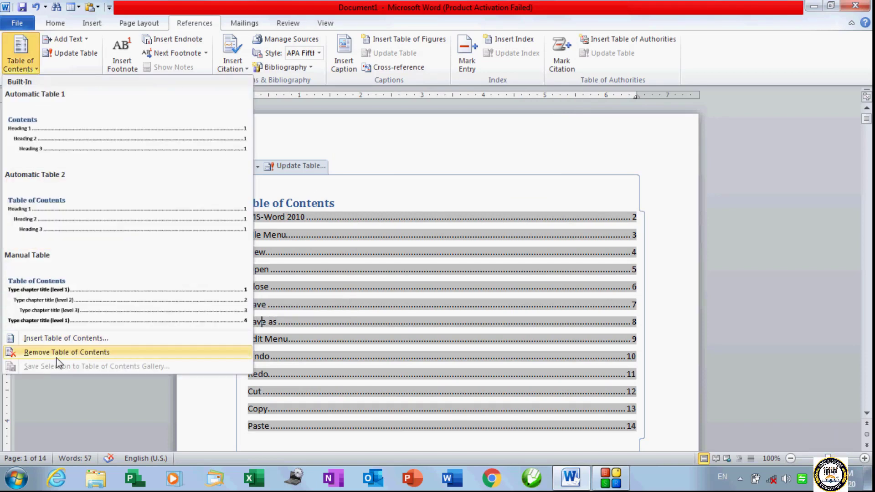
left_click(59, 340)
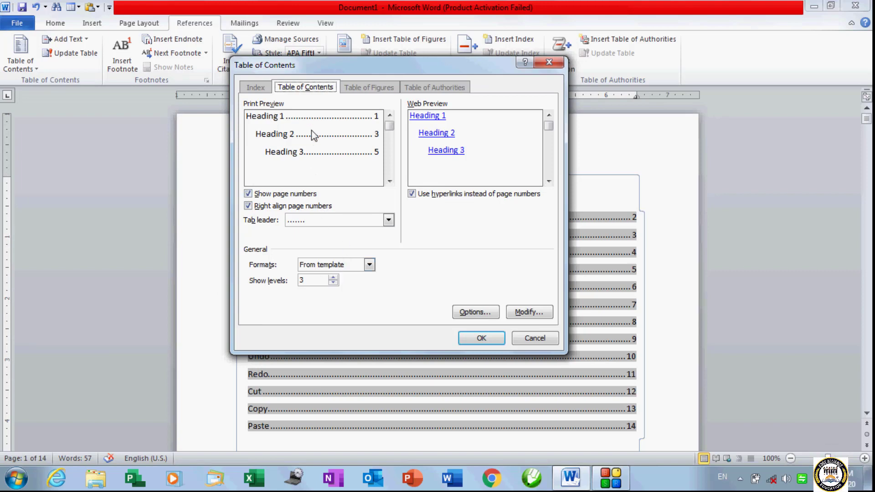
left_click(333, 278)
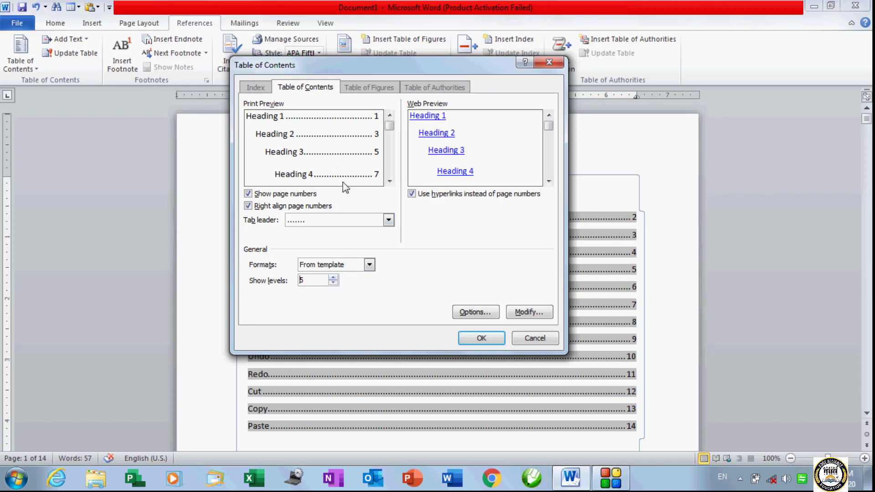
left_click(389, 181)
left_click(389, 181)
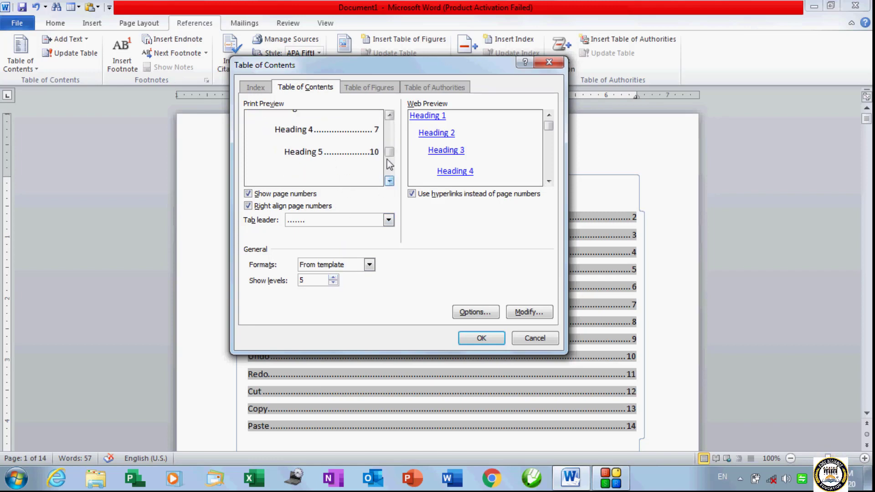
scroll(388, 160, "up", 2)
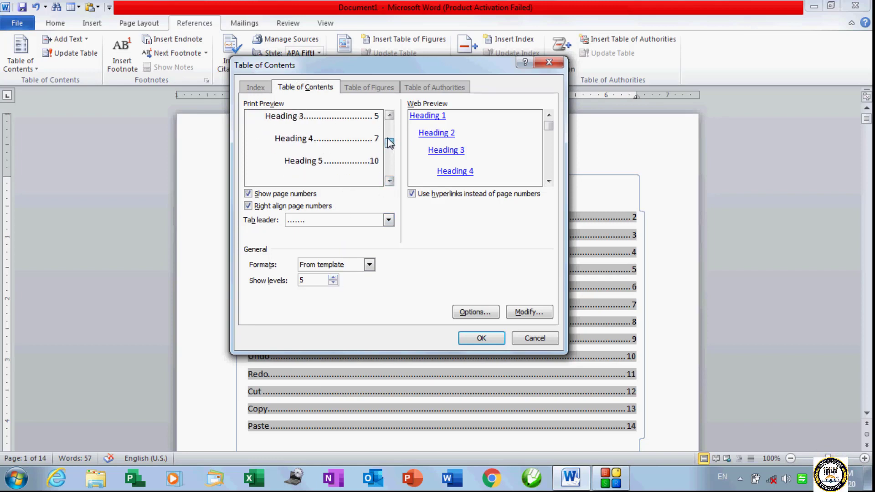
left_click(466, 342)
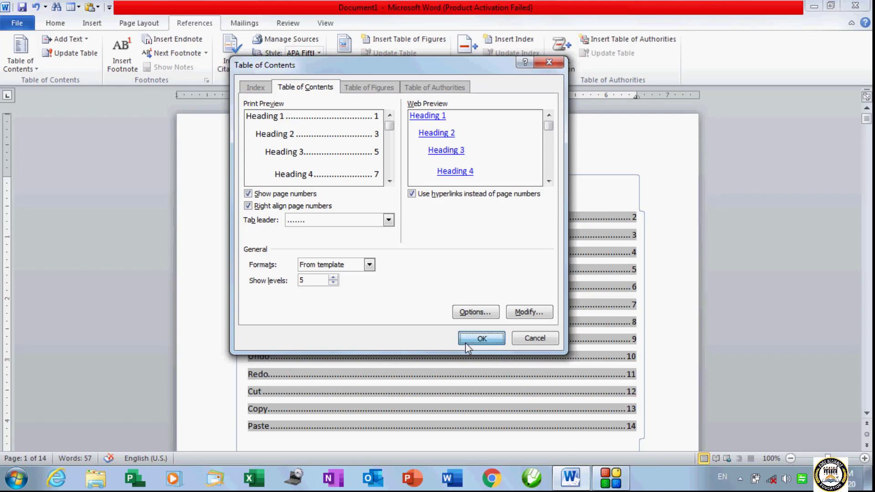
left_click(397, 266)
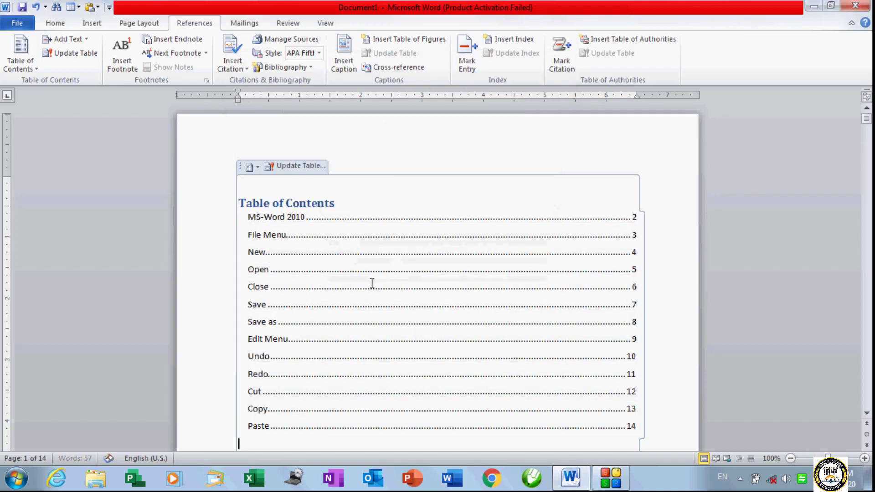
scroll(350, 232, "down", 3)
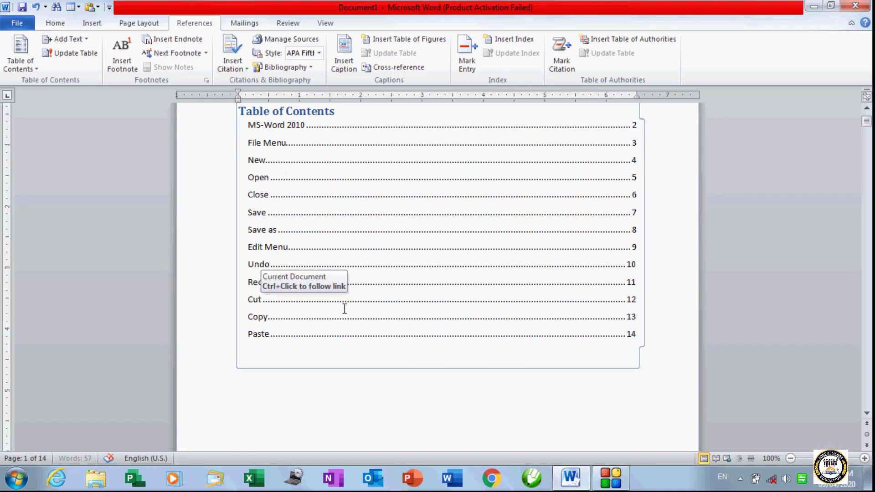
scroll(343, 308, "up", 3)
Step: Remove the table of contents from the first page and check that the heading pages remain
left_click(20, 52)
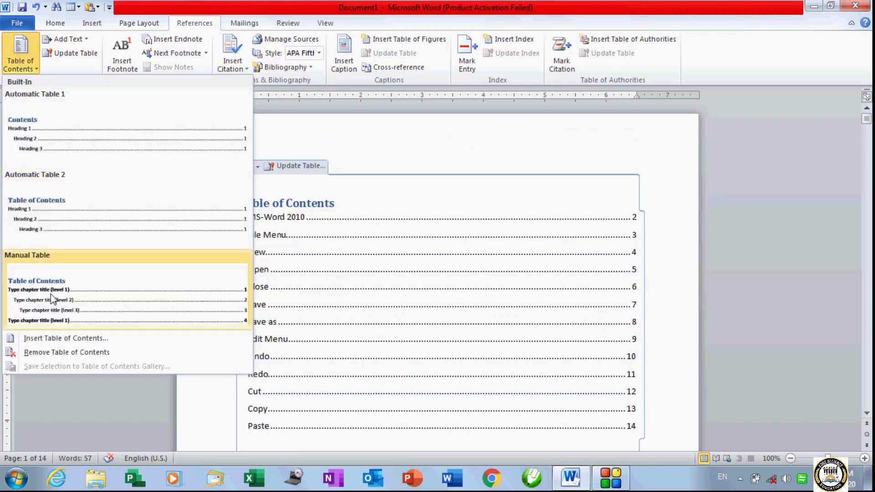
left_click(51, 354)
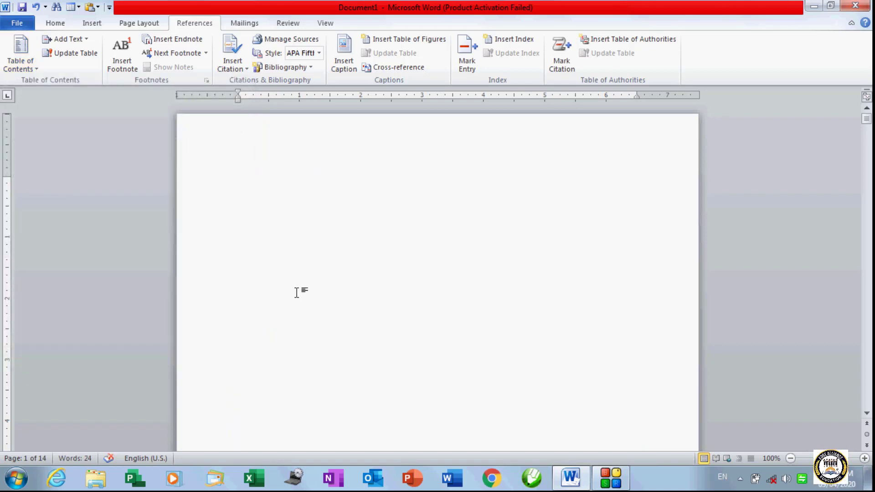
scroll(296, 293, "down", 1)
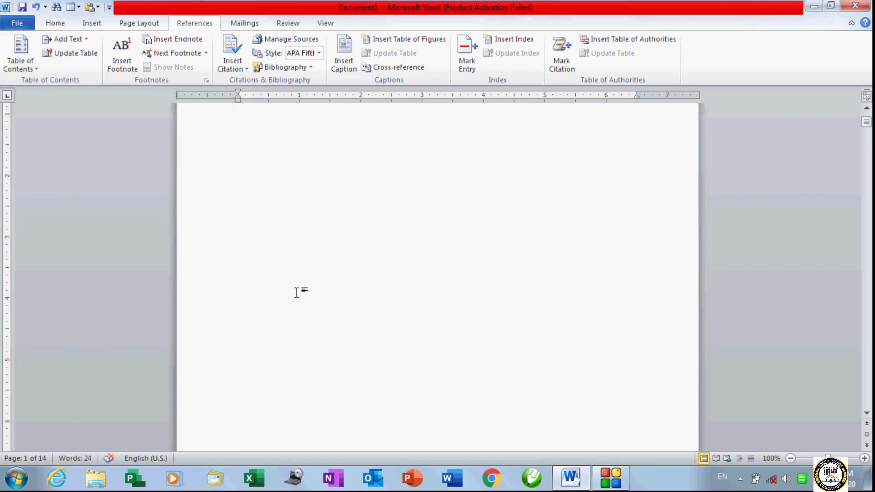
scroll(296, 293, "down", 10)
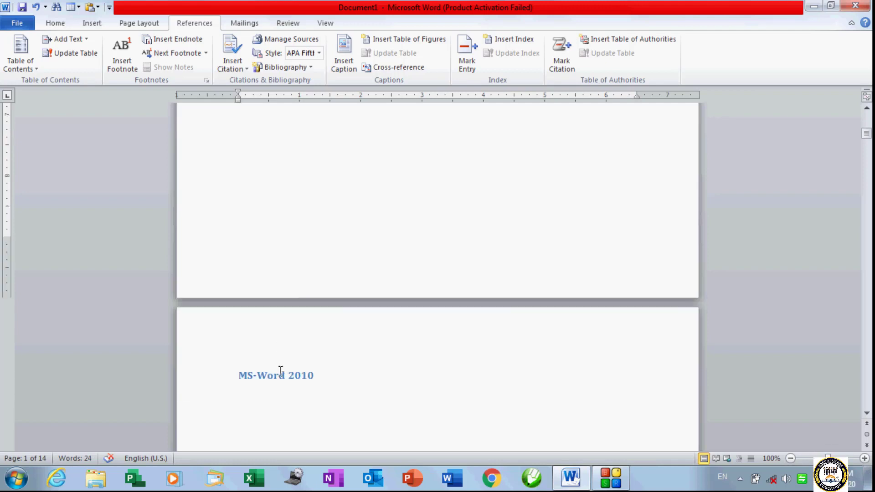
scroll(276, 377, "down", 6)
scroll(276, 378, "up", 10)
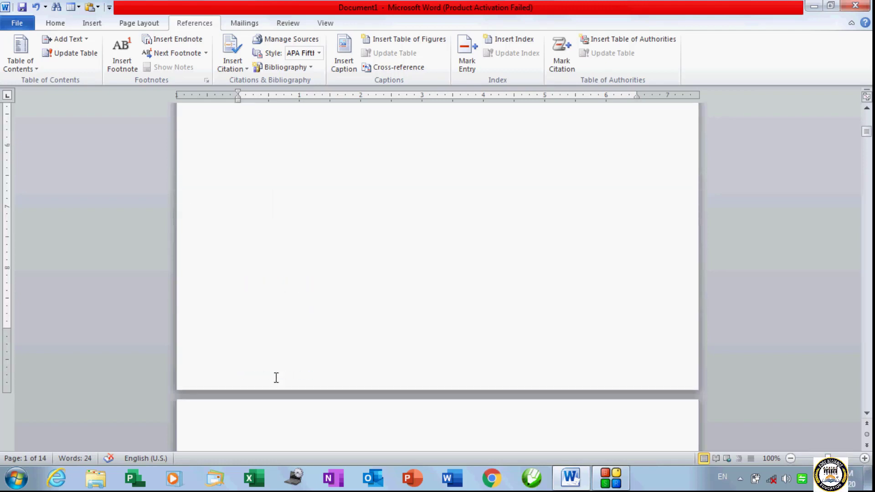
scroll(276, 377, "up", 11)
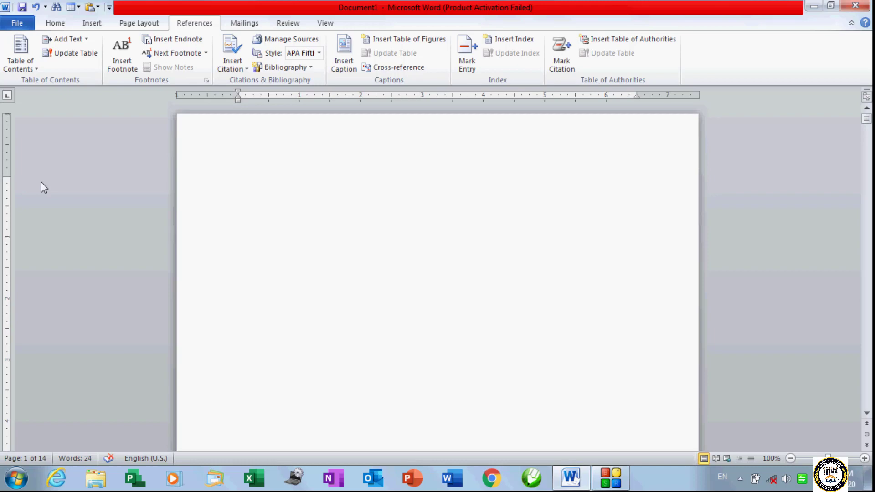
Step: Insert the built-in Automatic Table 1 table of contents on the empty first page and review its entries
left_click(17, 64)
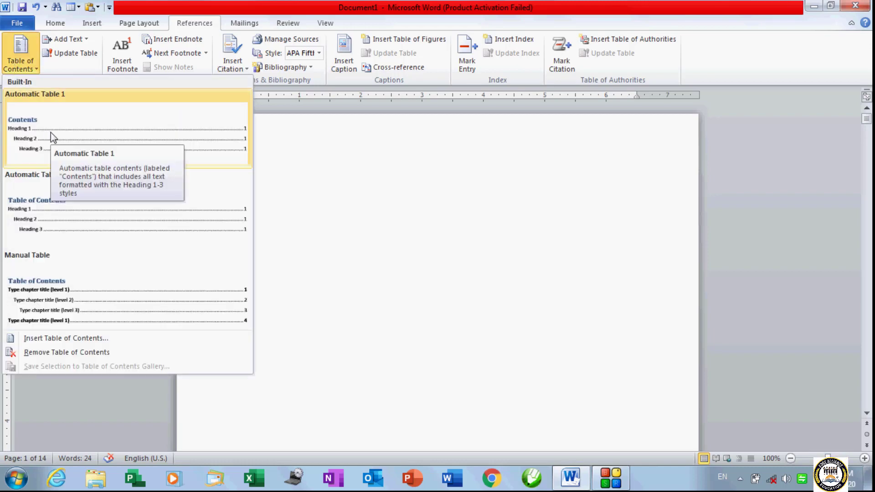
left_click(51, 132)
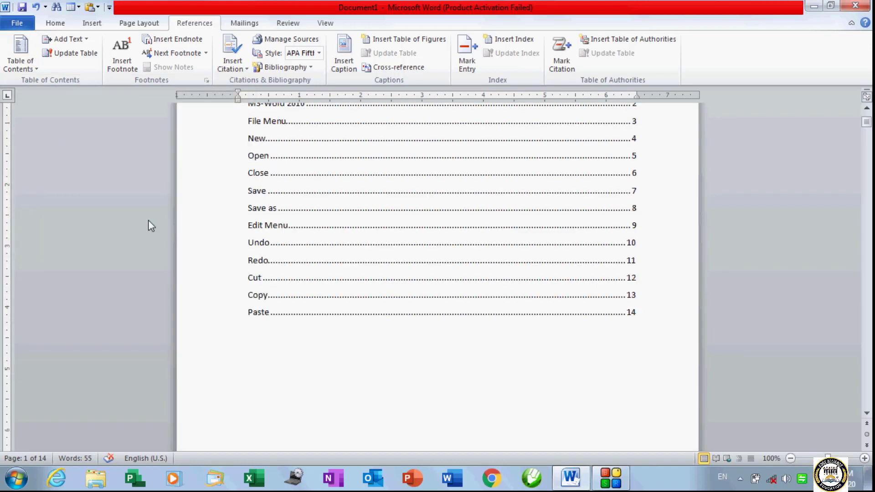
scroll(148, 220, "up", 4)
scroll(250, 242, "down", 1)
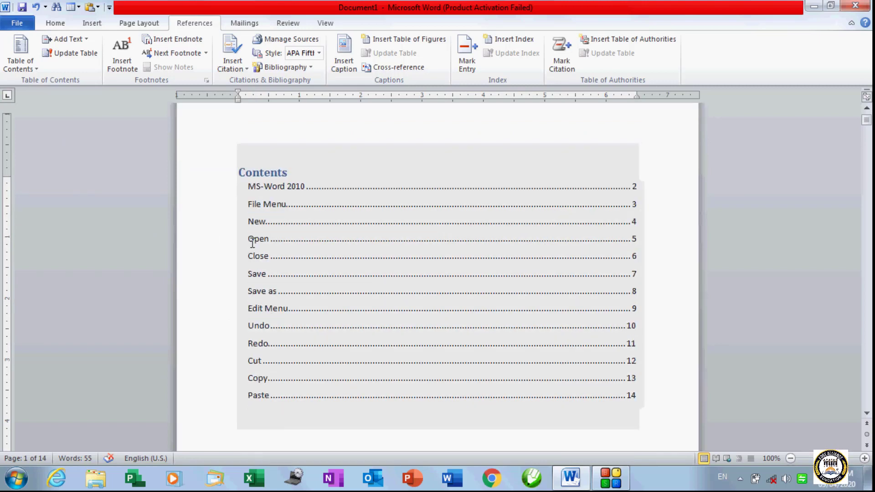
Step: Examine the Table of Contents gallery and the heading levels offered by Add Text for the new contents table
scroll(258, 237, "down", 1)
left_click(264, 265)
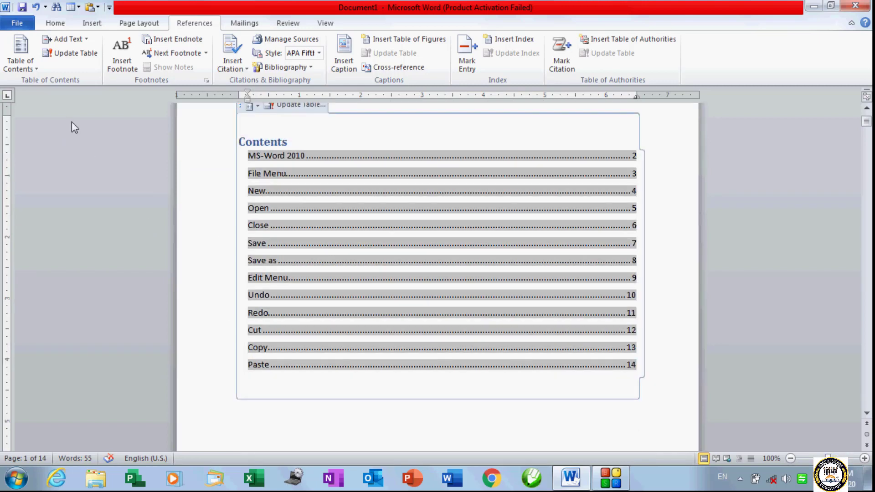
left_click(19, 56)
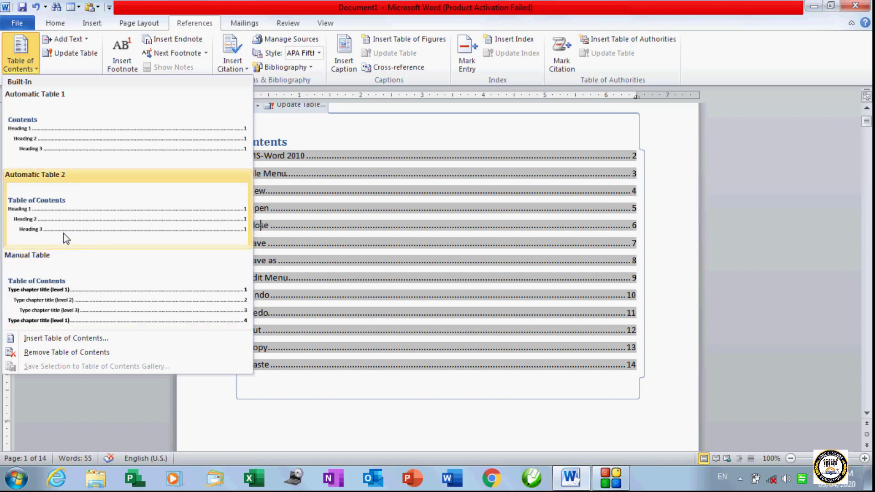
left_click(24, 69)
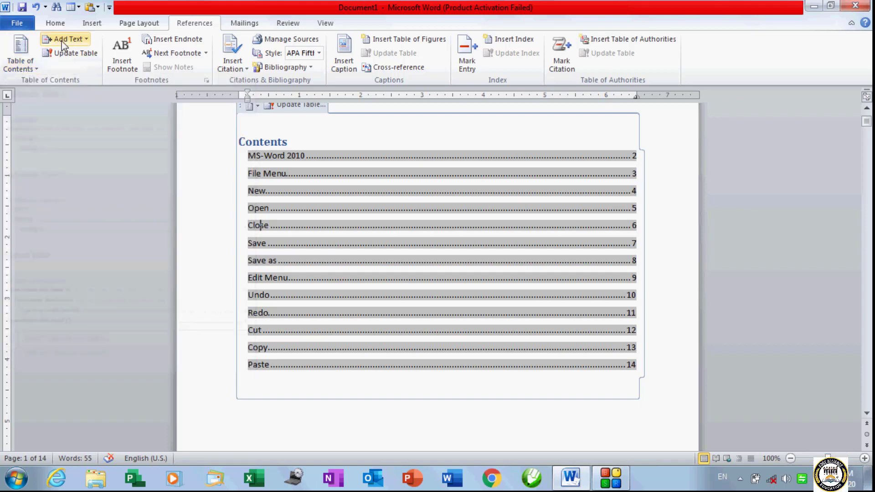
left_click(64, 39)
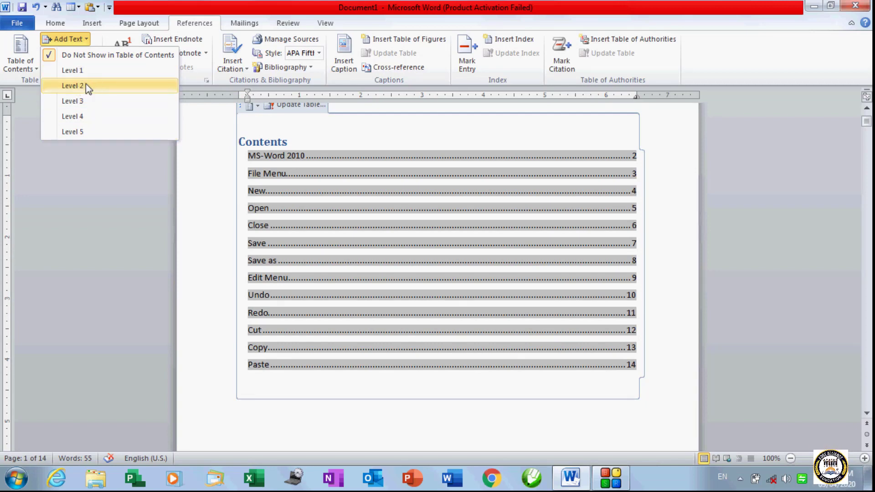
Step: Replace the table of contents while keeping 5 heading levels, and check the levels offered by Add Text
left_click(20, 61)
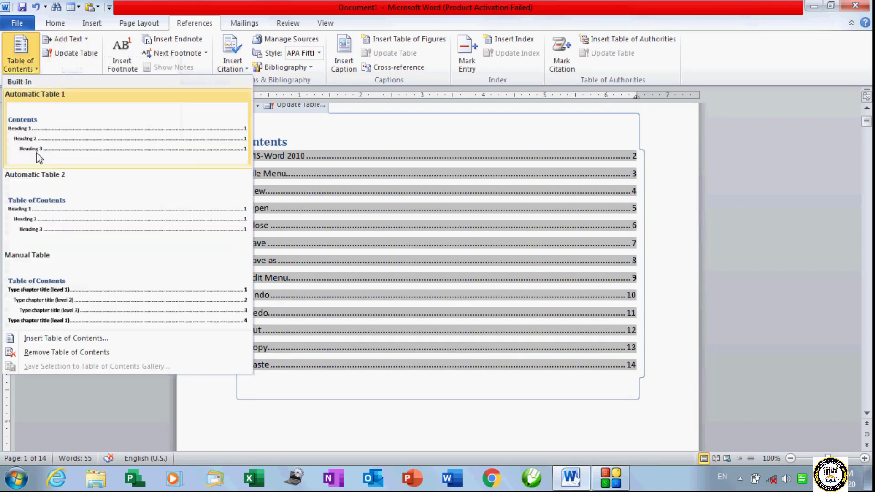
left_click(48, 339)
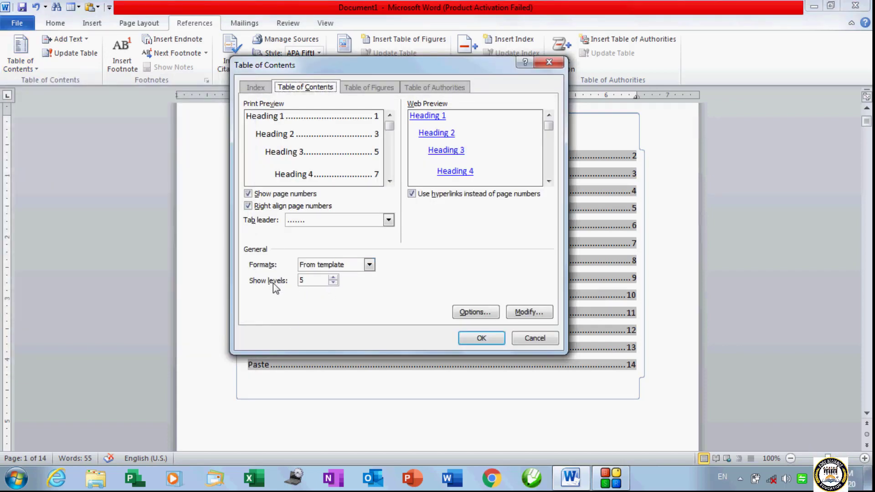
left_click(476, 338)
left_click(386, 272)
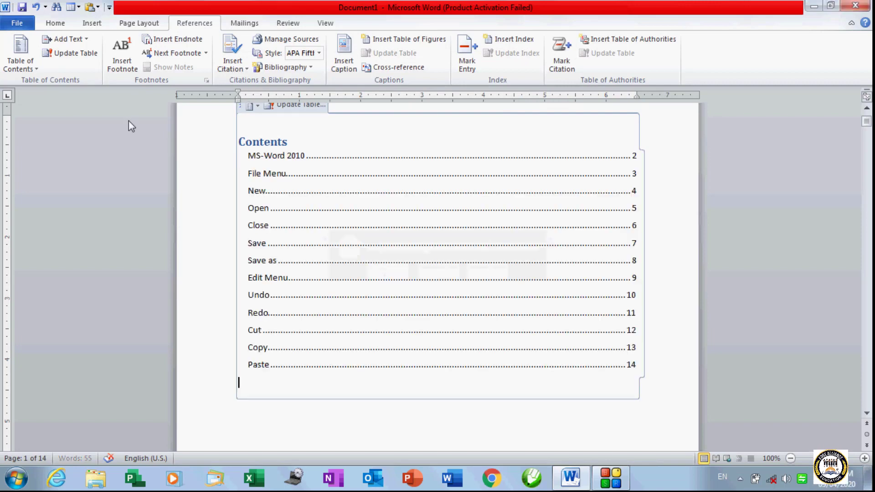
left_click(66, 39)
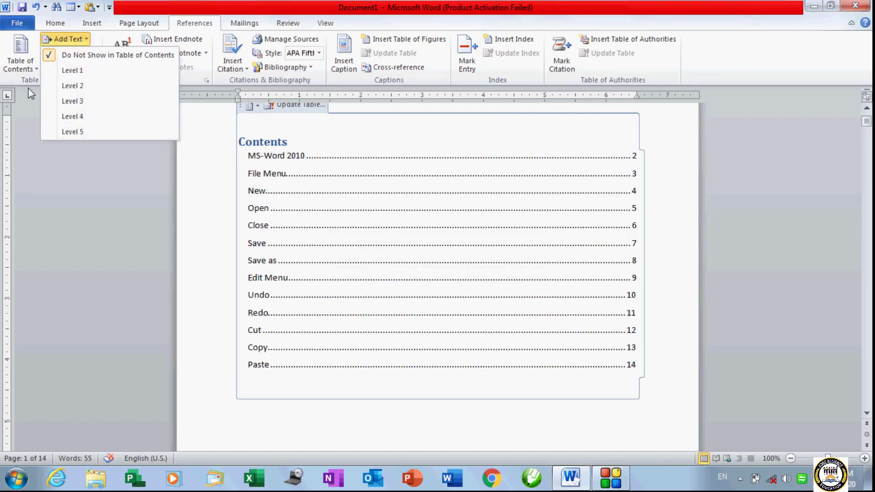
Step: Replace the table of contents with one that shows 4 heading levels, and check the levels offered by Add Text
left_click(21, 55)
left_click(46, 338)
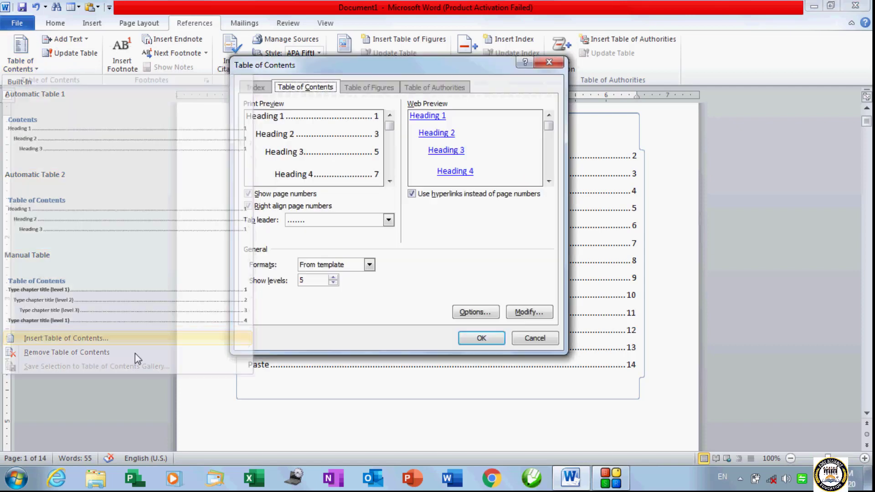
left_click(334, 277)
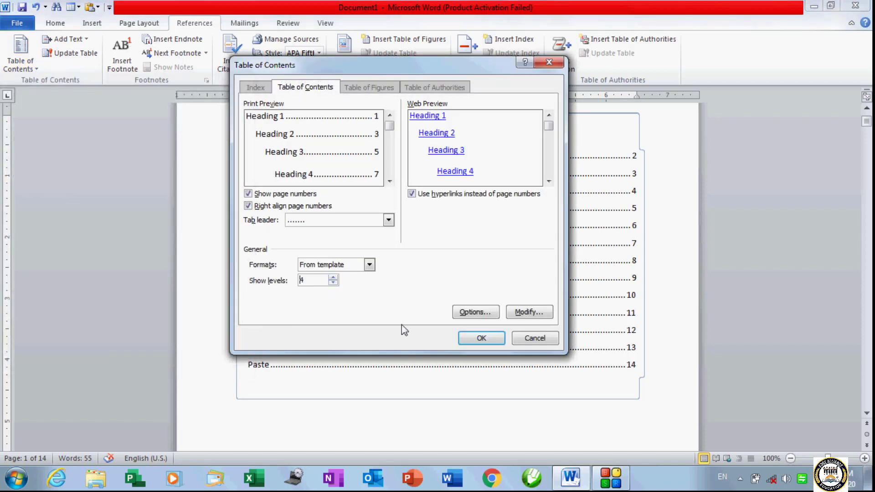
left_click(482, 337)
left_click(361, 270)
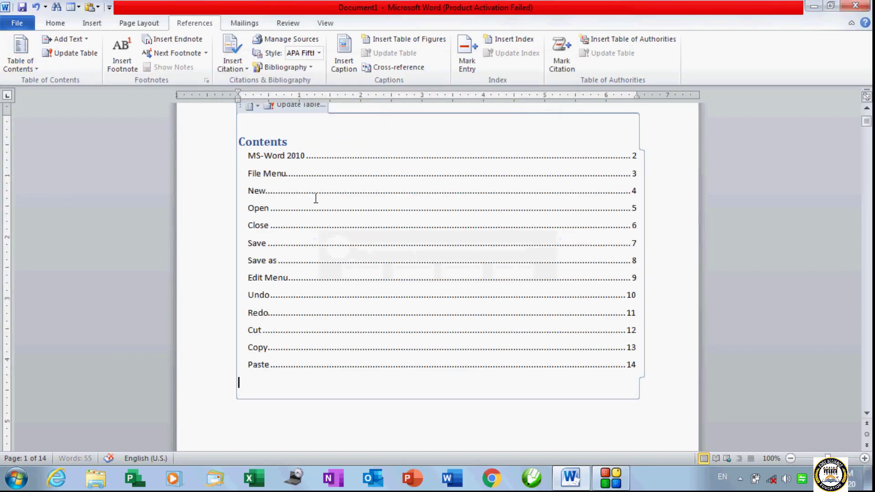
left_click(66, 39)
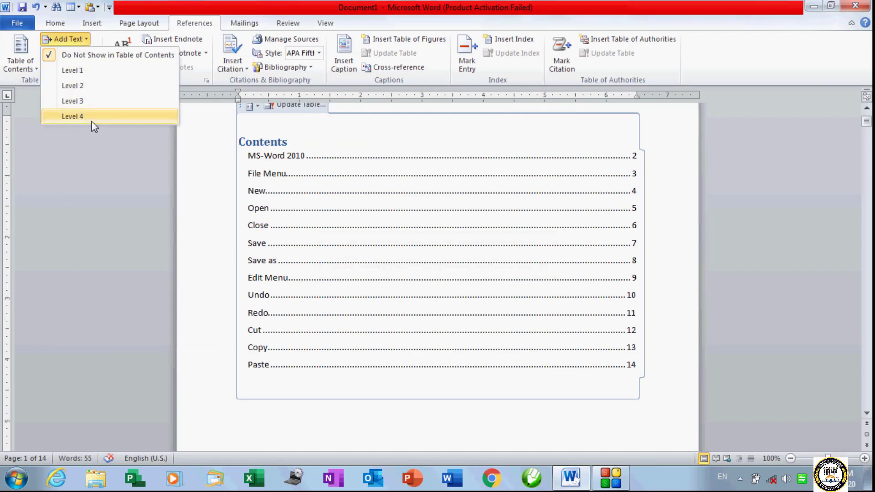
left_click(19, 57)
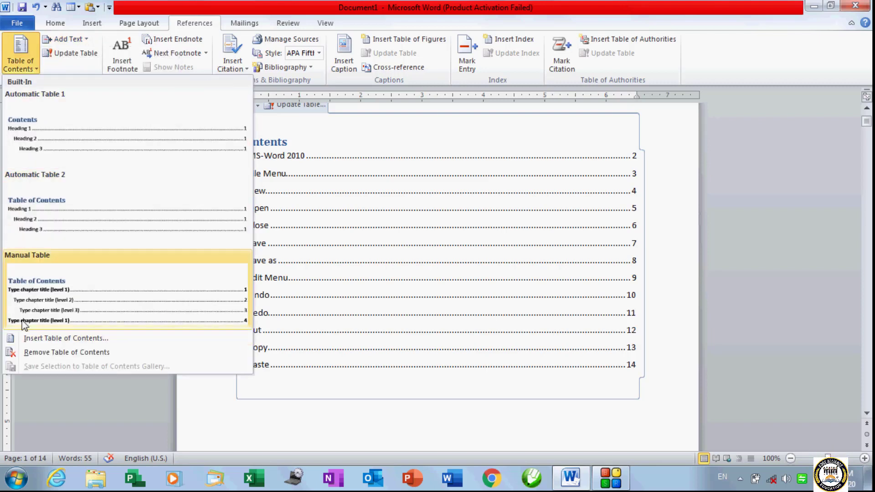
left_click(63, 59)
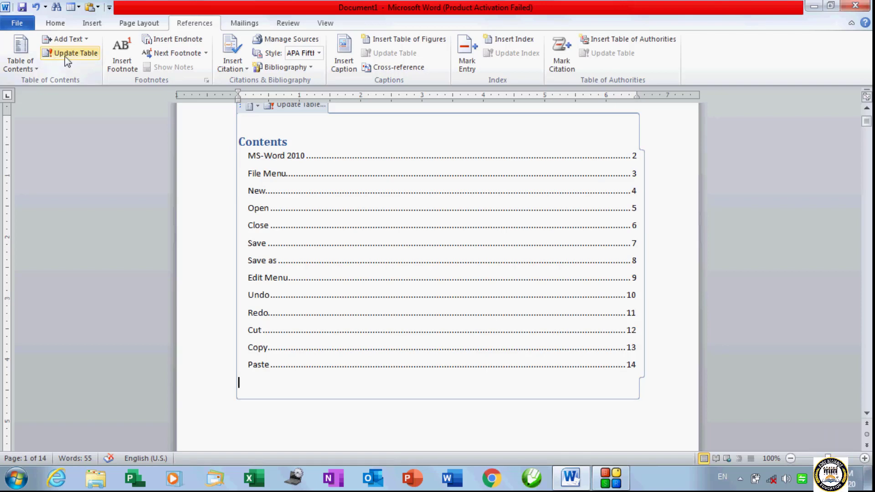
Step: Add a new page after the Paste page at the document's end with the heading "View Menu"
left_click(293, 298)
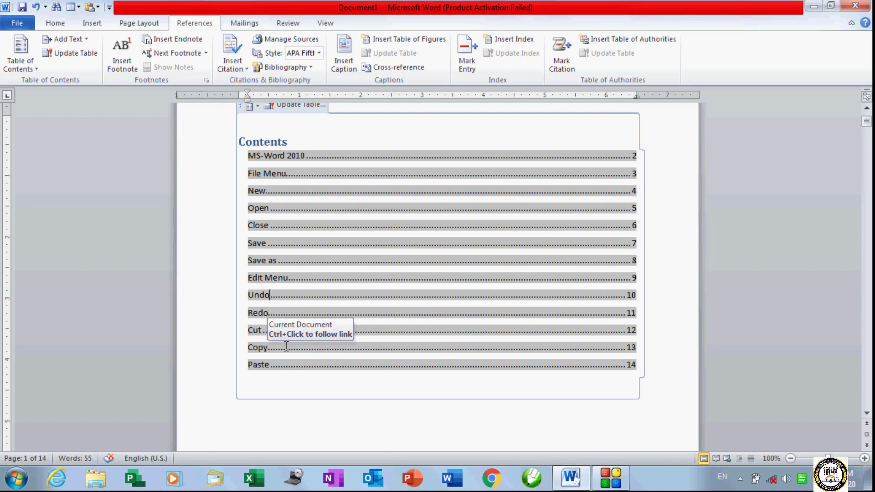
scroll(286, 346, "down", 12)
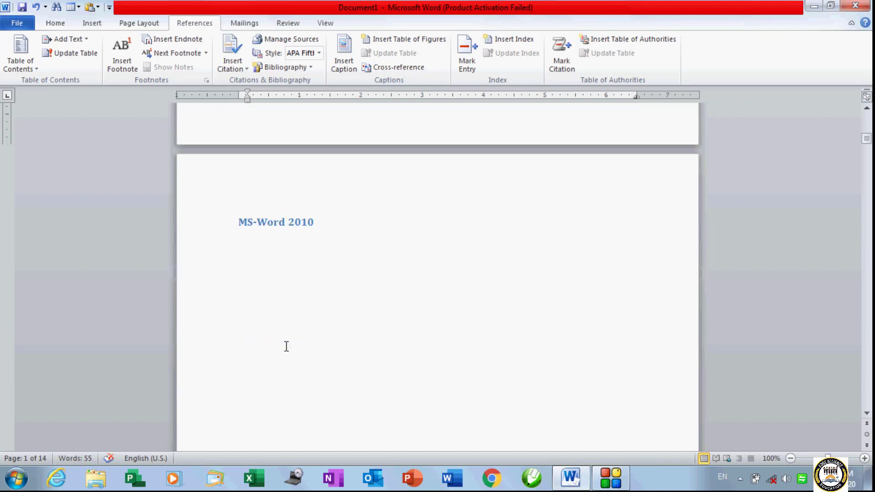
scroll(286, 347, "down", 20)
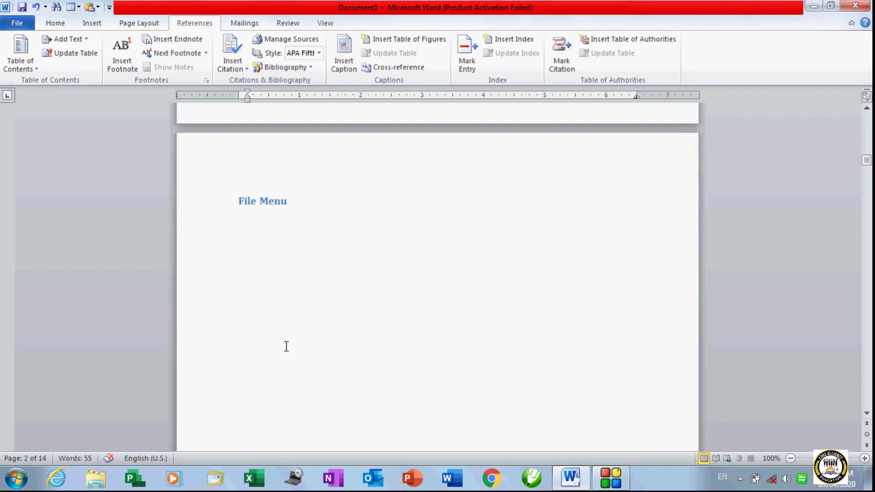
scroll(286, 346, "down", 20)
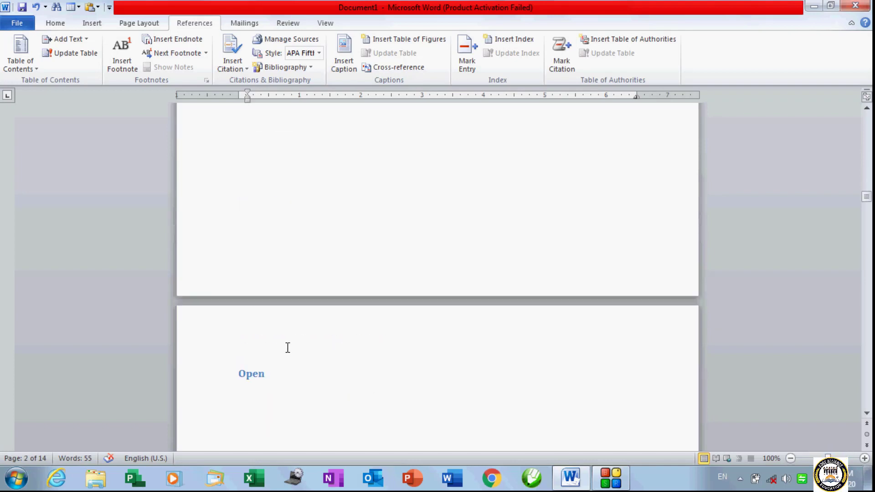
scroll(287, 348, "down", 8)
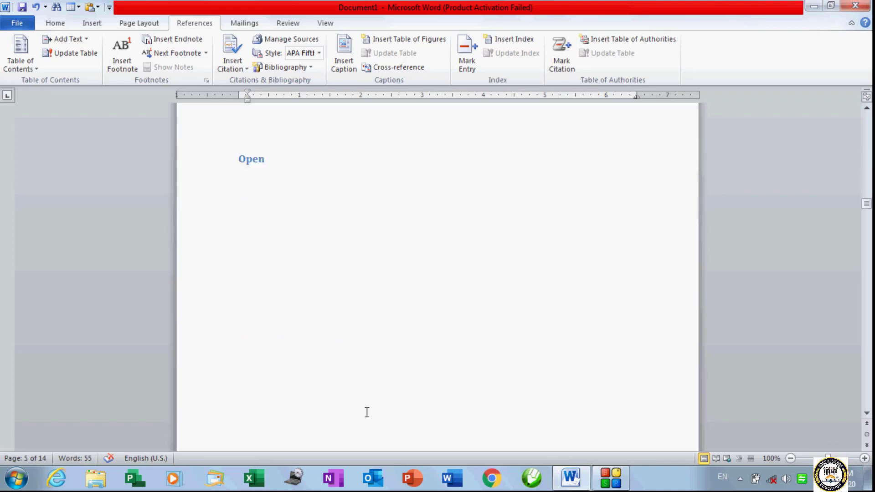
key("ctrl+End")
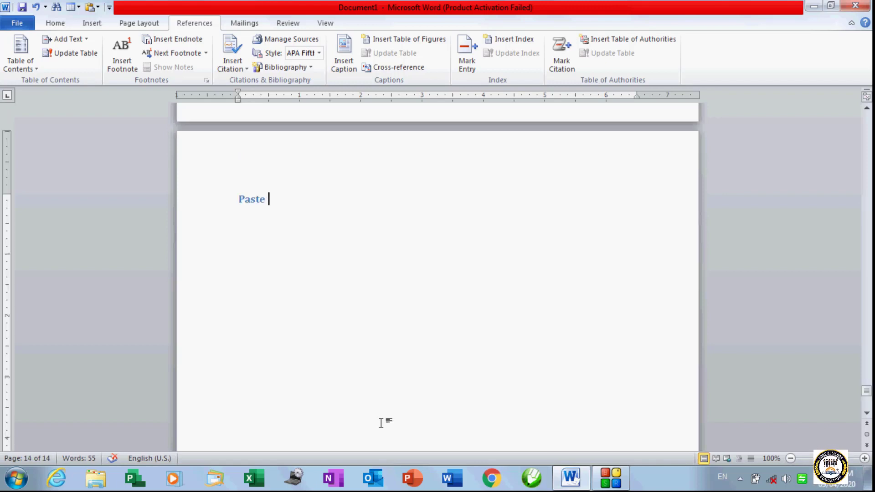
scroll(381, 423, "up", 5)
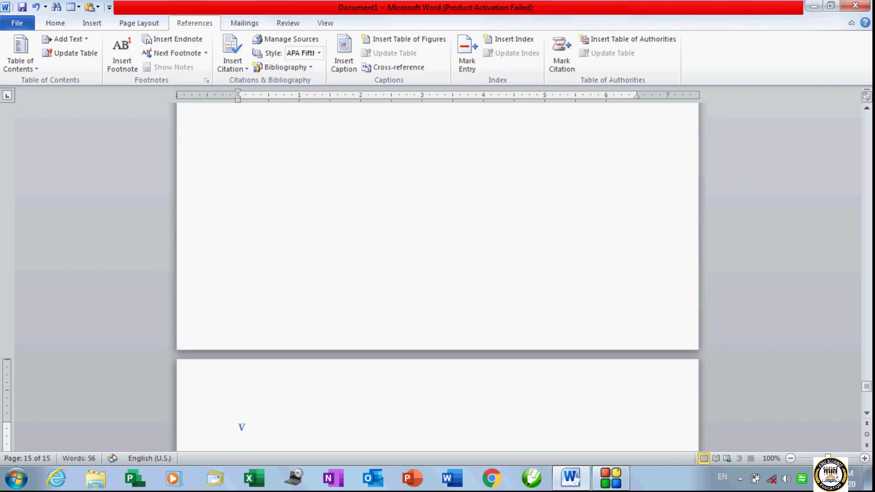
type("ew Menu")
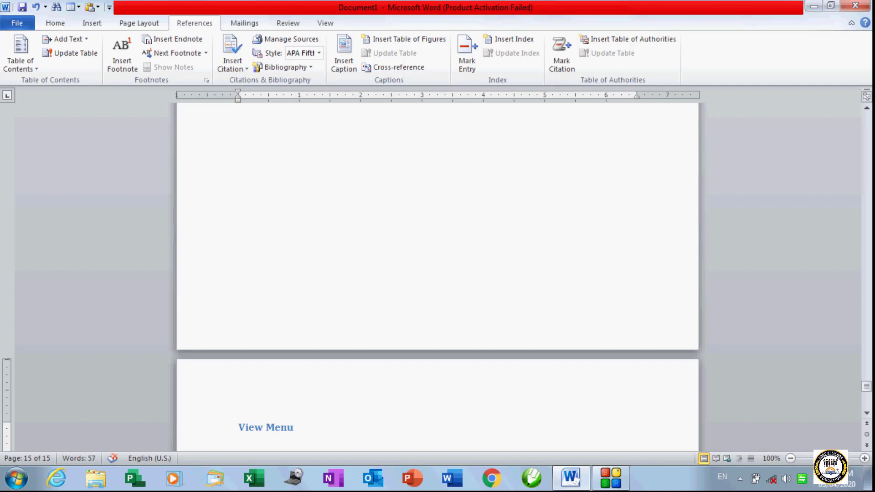
Step: Add two more pages after View Menu, headed "Outline" and "Print layout"
key("ctrl+Return")
type("Out")
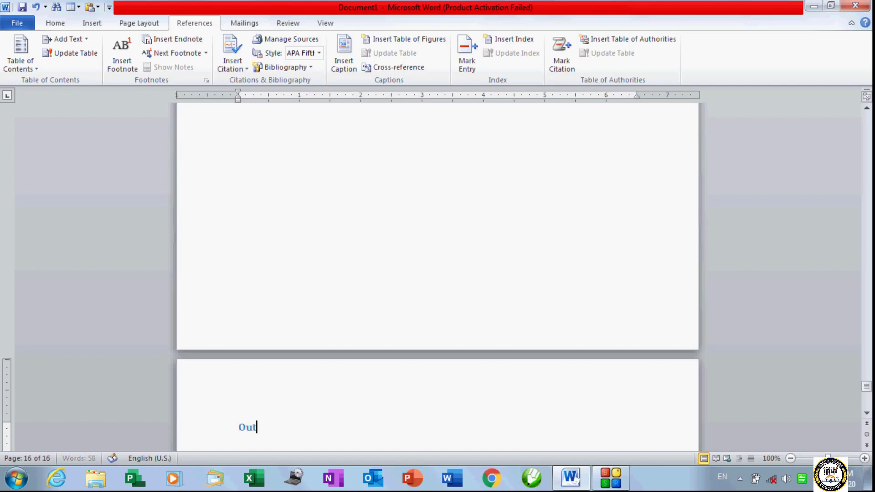
type("line")
key("ctrl+z")
type("Pri")
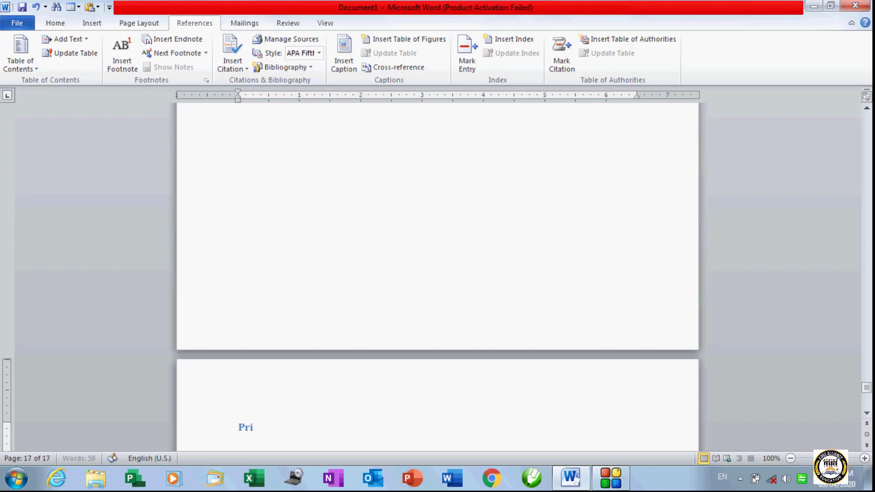
type("nt ")
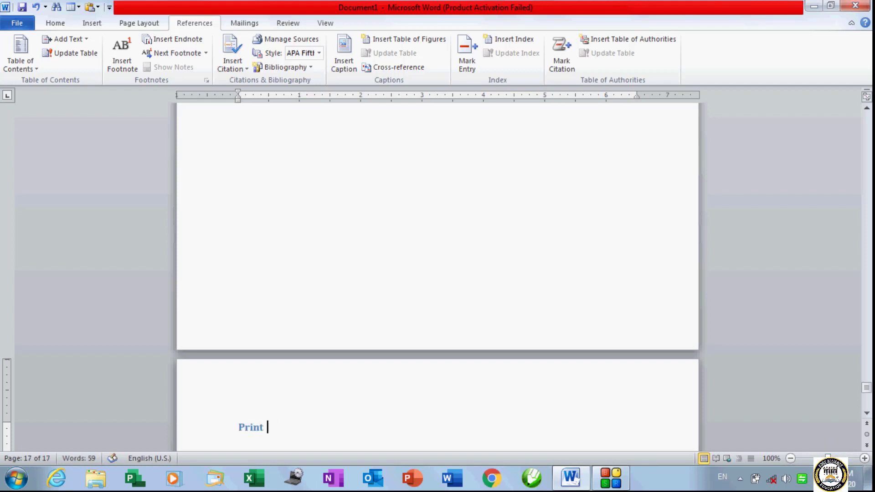
type("layout")
Step: Insert a new page directly after the Save as page with the heading "Print"
left_click_drag(866, 387, 871, 295)
left_click_drag(871, 192, 870, 246)
left_click(304, 189)
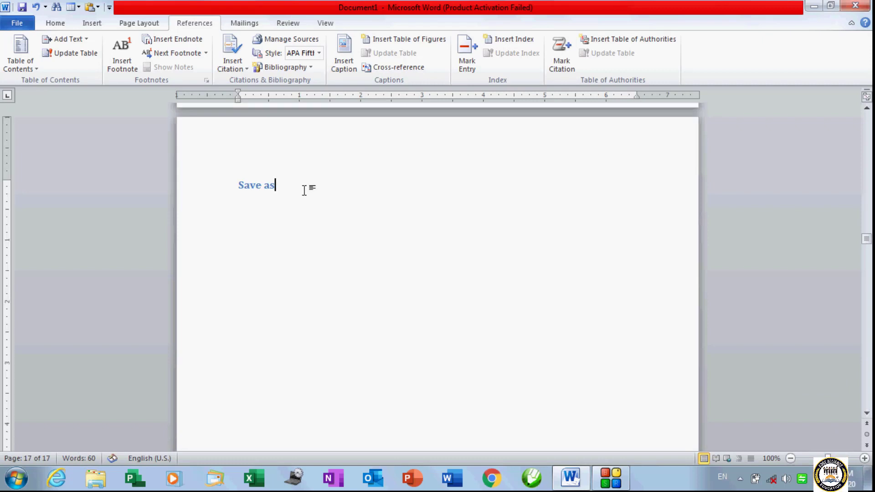
scroll(304, 189, "down", 5)
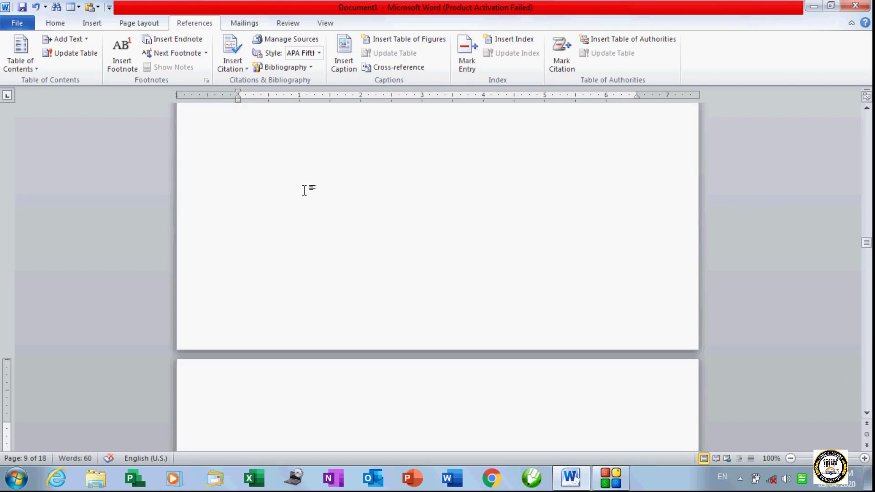
type("Print")
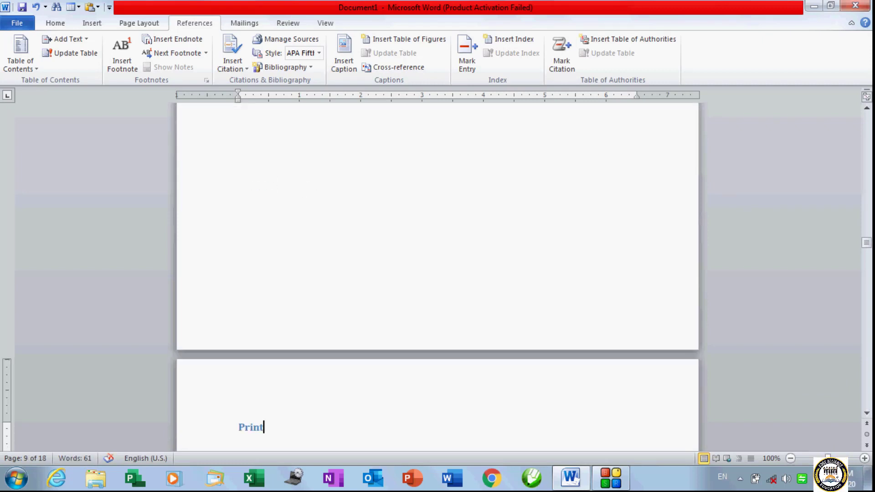
Step: Update only the page numbers of the table of contents on the first page
left_click_drag(866, 242, 870, 119)
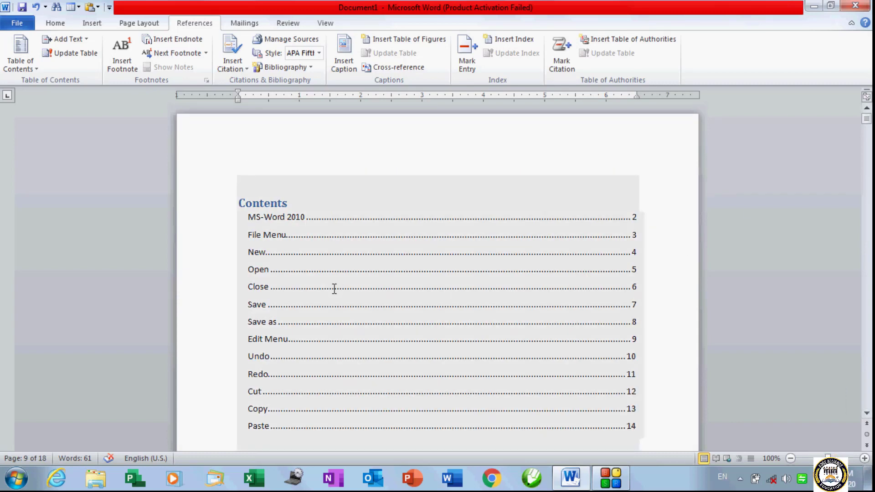
scroll(332, 292, "down", 2)
left_click(287, 275)
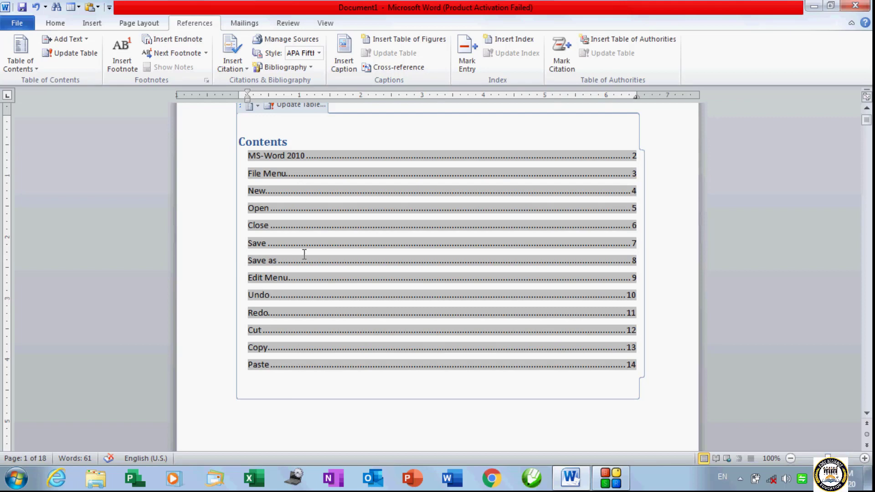
scroll(303, 365, "up", 1)
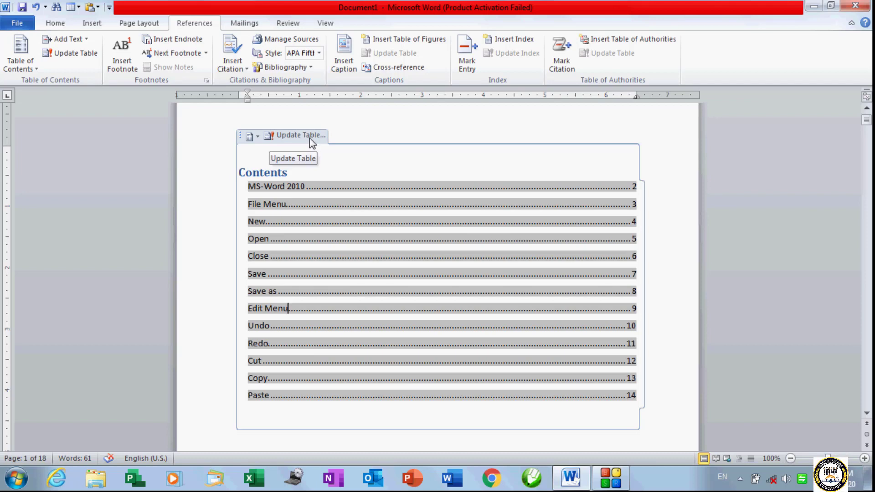
left_click(74, 53)
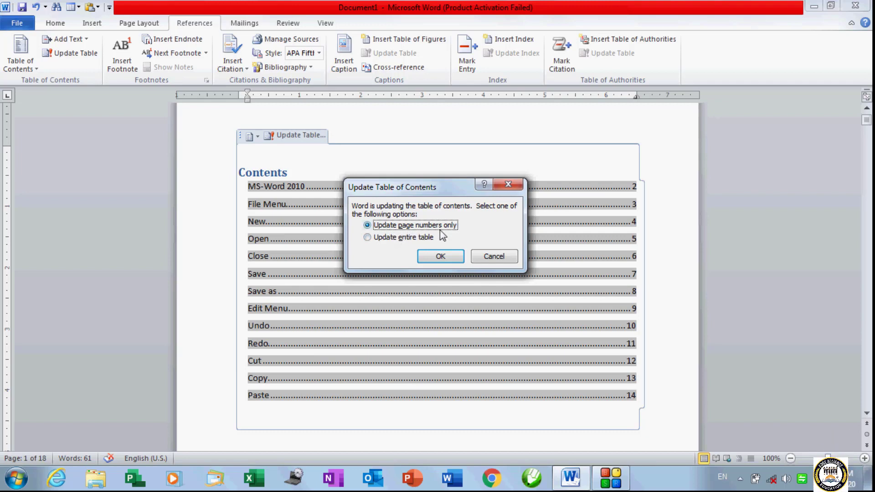
left_click(442, 256)
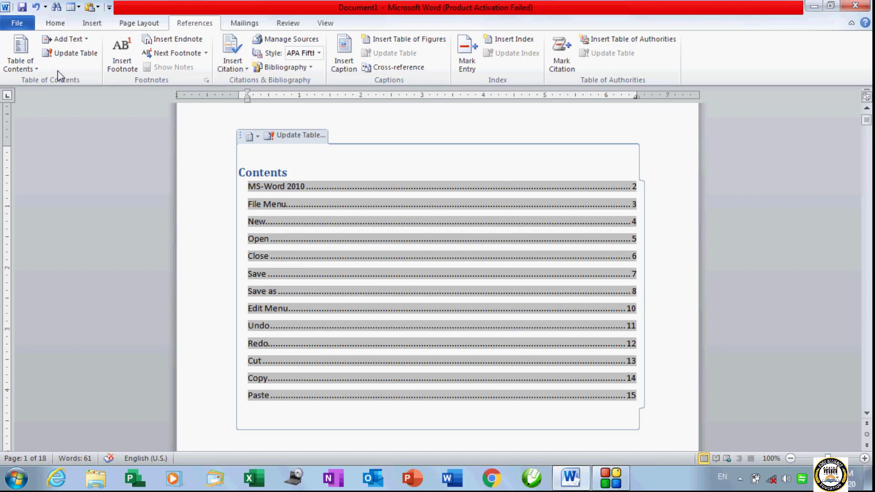
Step: Update the entire table of contents so it includes the newly added headings, and review its entries
left_click(85, 54)
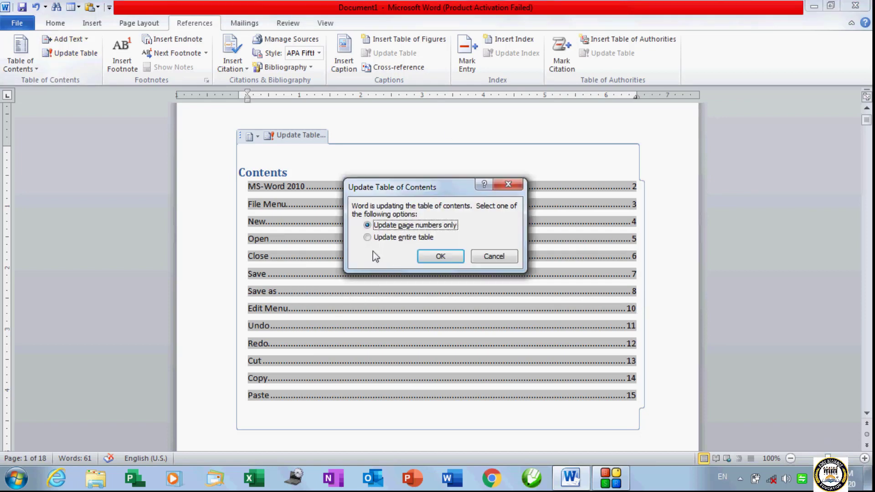
left_click(367, 238)
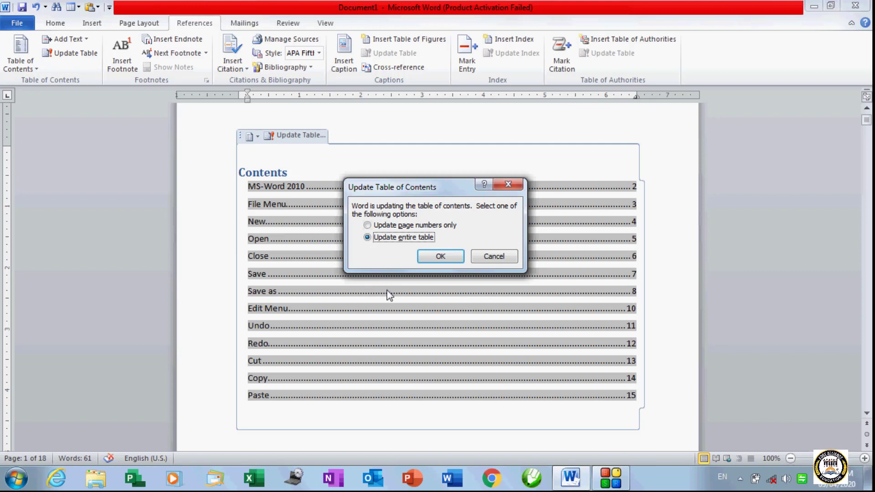
left_click(440, 256)
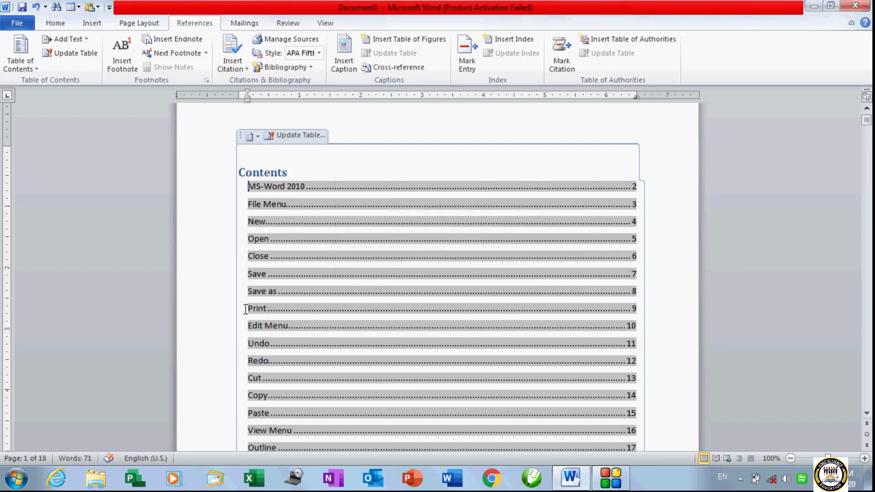
scroll(246, 309, "down", 6)
scroll(273, 255, "up", 4)
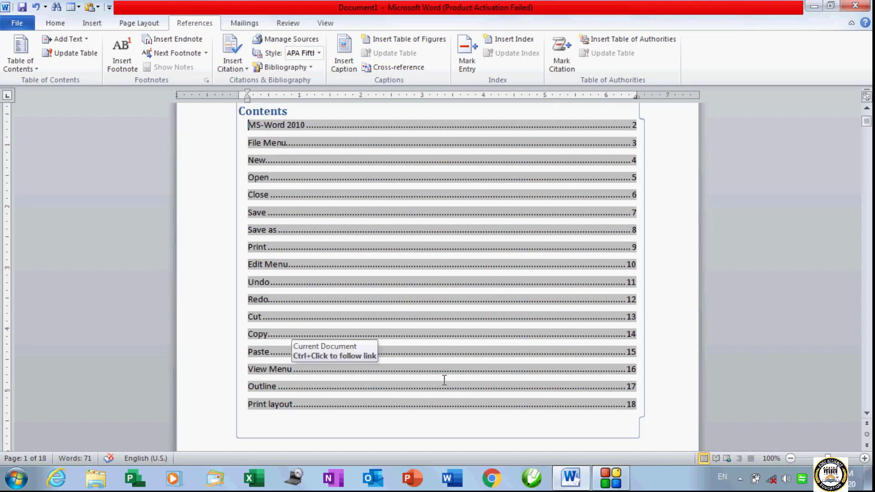
scroll(447, 364, "up", 1)
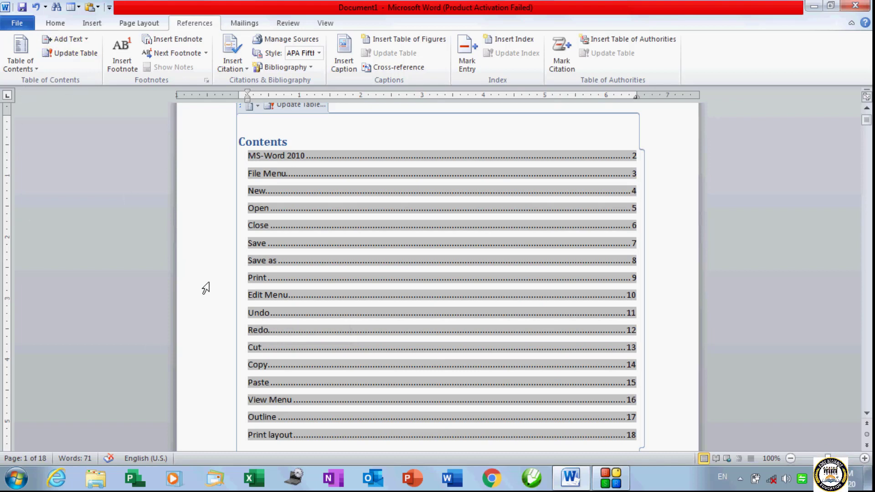
scroll(206, 288, "up", 3)
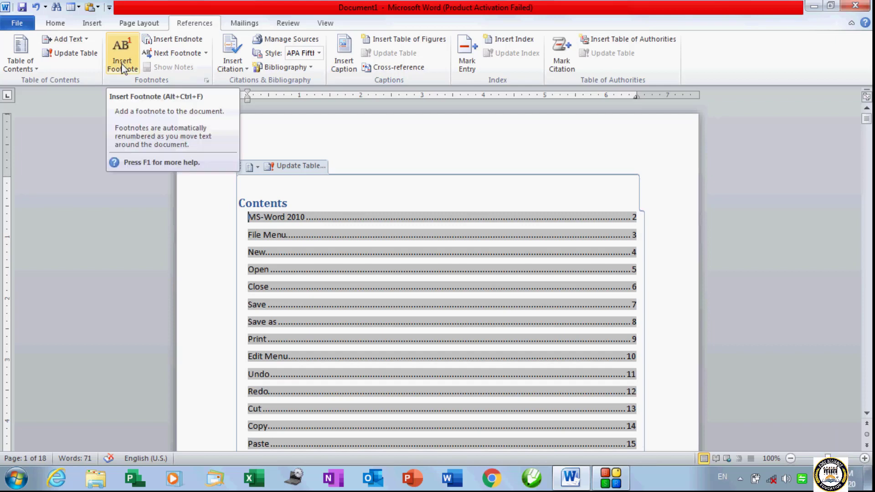
left_click(335, 134)
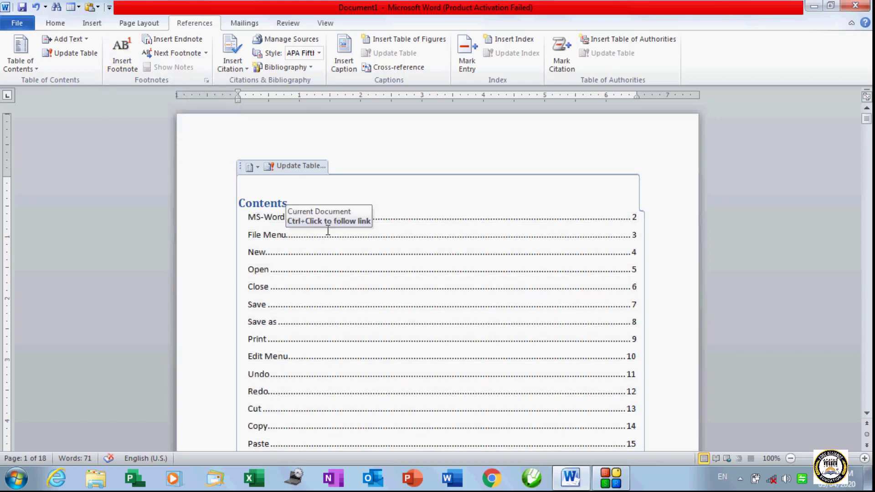
scroll(306, 291, "down", 2)
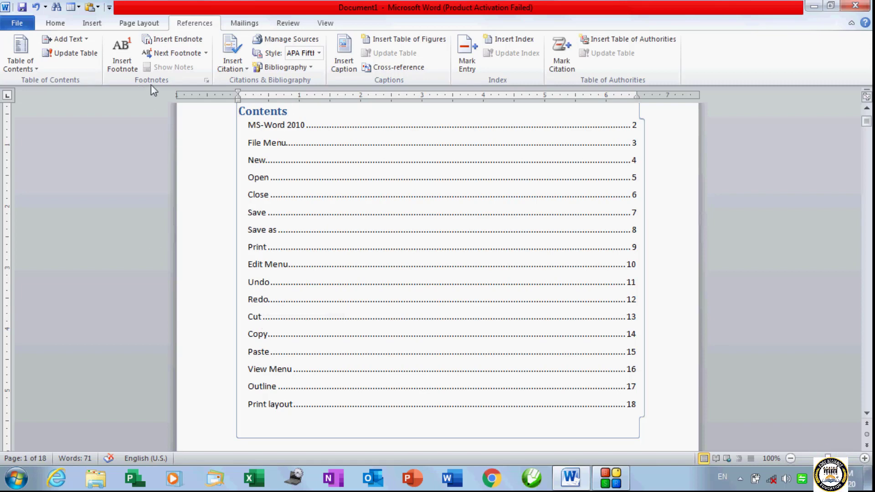
scroll(312, 322, "down", 1)
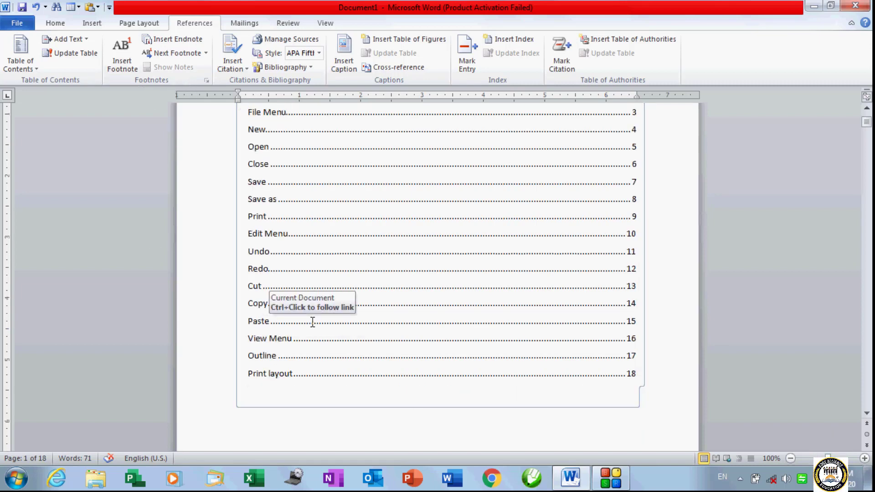
scroll(271, 394, "up", 2)
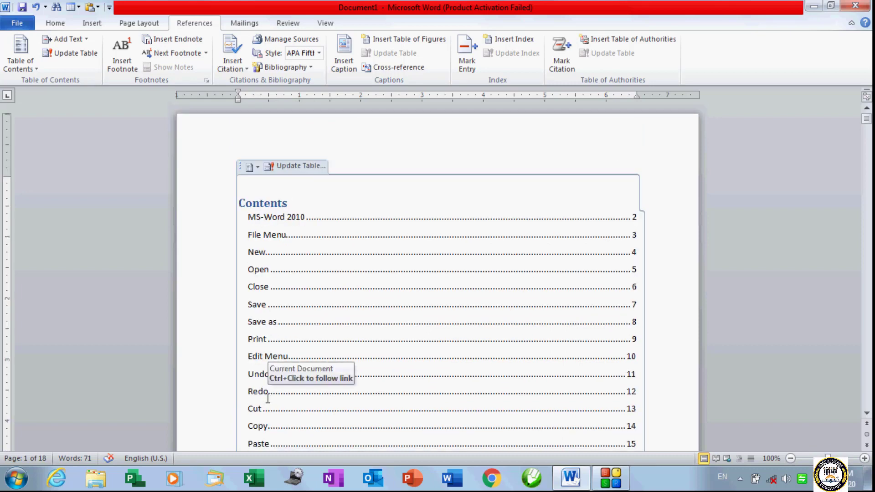
Step: Create a new blank document and fill it with sample paragraphs using =rand()
key("ctrl+n")
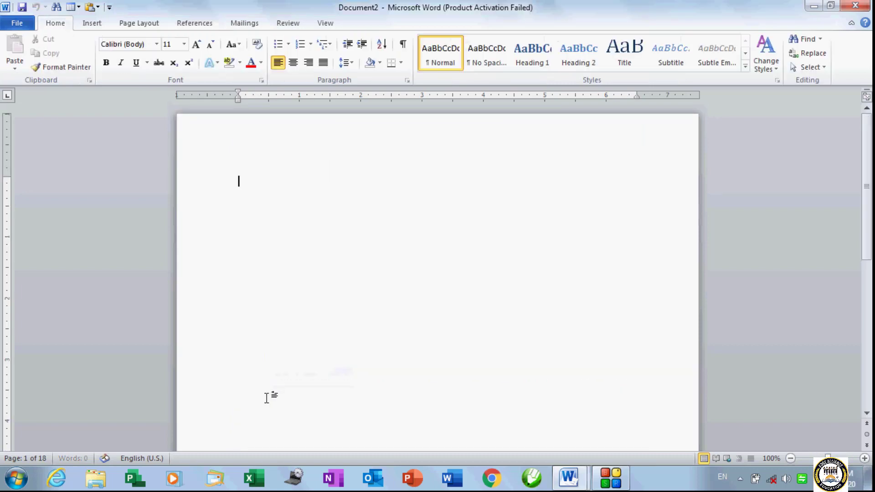
left_click(200, 26)
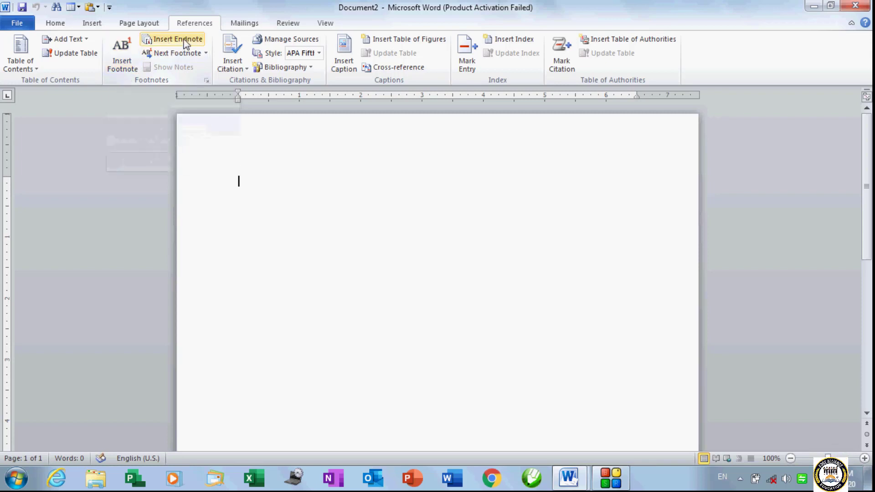
key("super+plus")
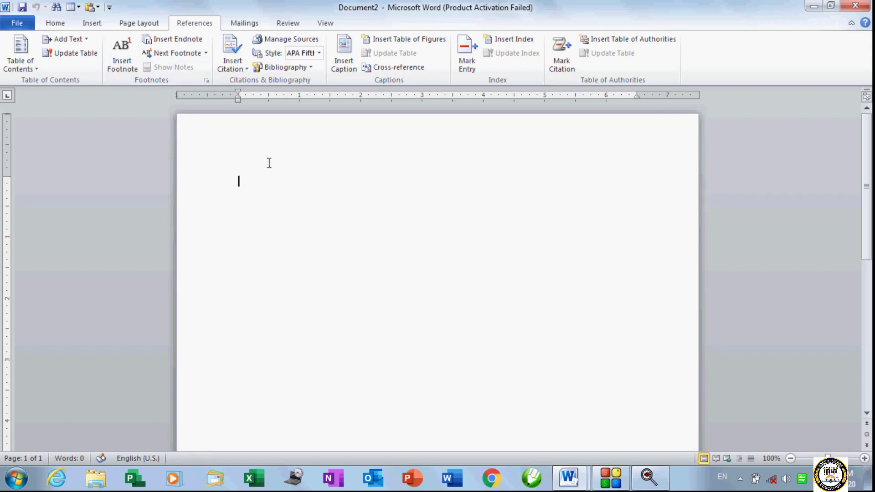
type("=rand")
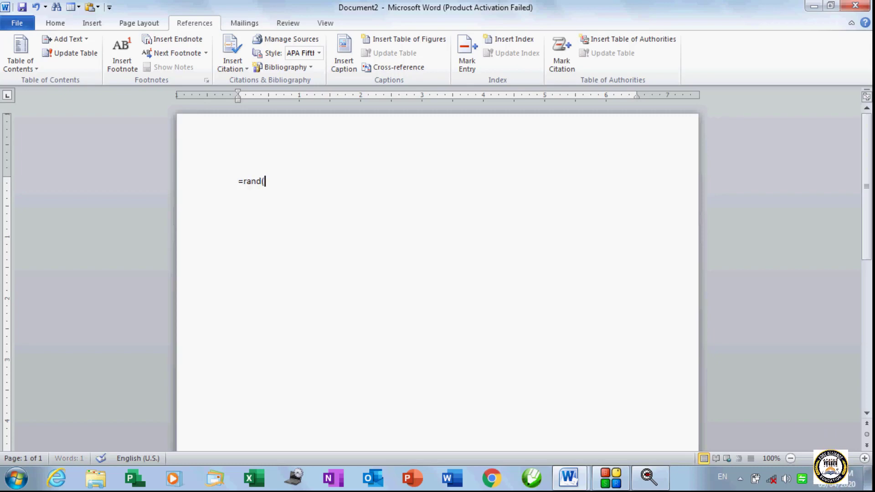
type("()")
key("Return")
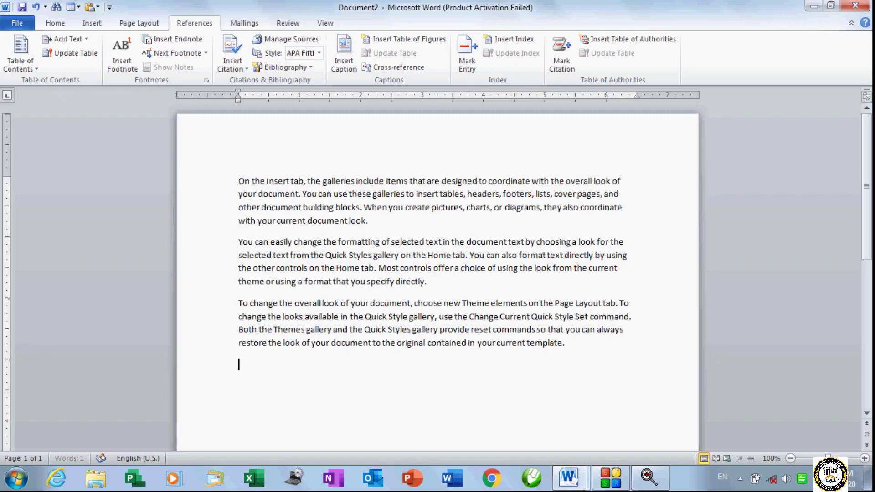
Step: Copy all three sample paragraphs and paste the copy directly below the last one
left_click_drag(238, 183, 573, 346)
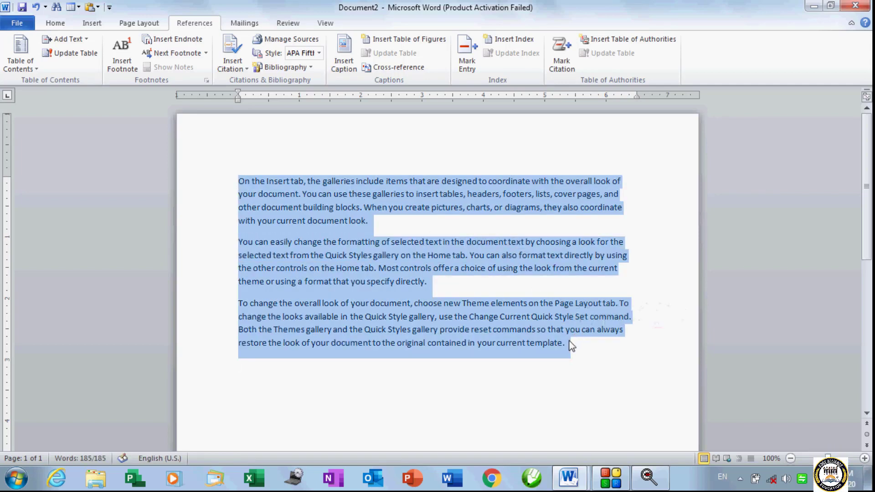
key("ctrl+c")
left_click(568, 345)
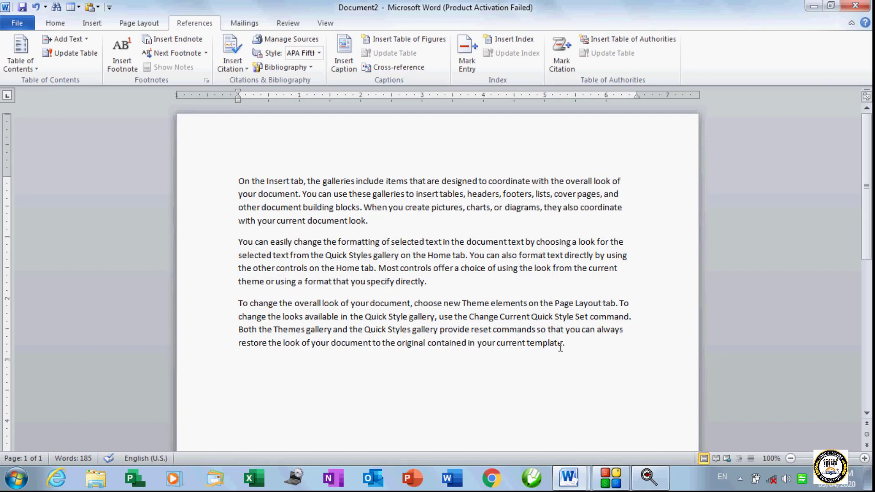
key("Return")
key("ctrl+v")
scroll(560, 346, "up", 5)
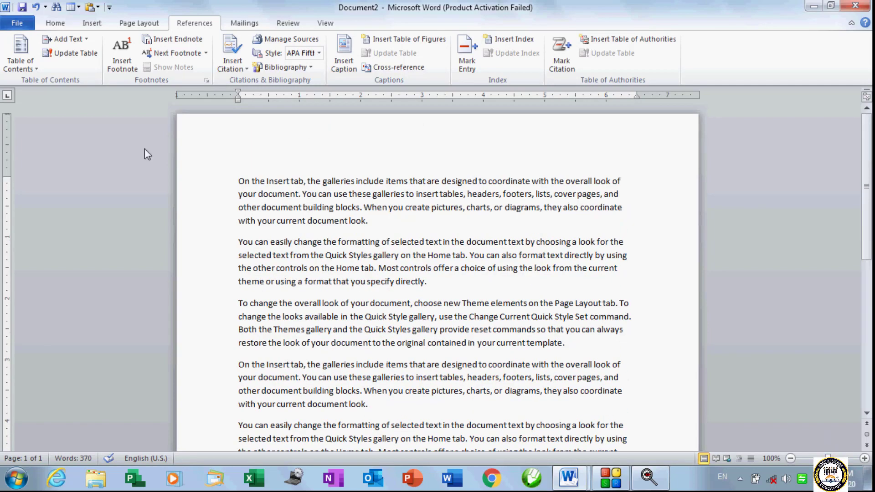
Step: Insert a footnote on the empty line after the last paragraph with the text "This is edge educations"
left_click(125, 68)
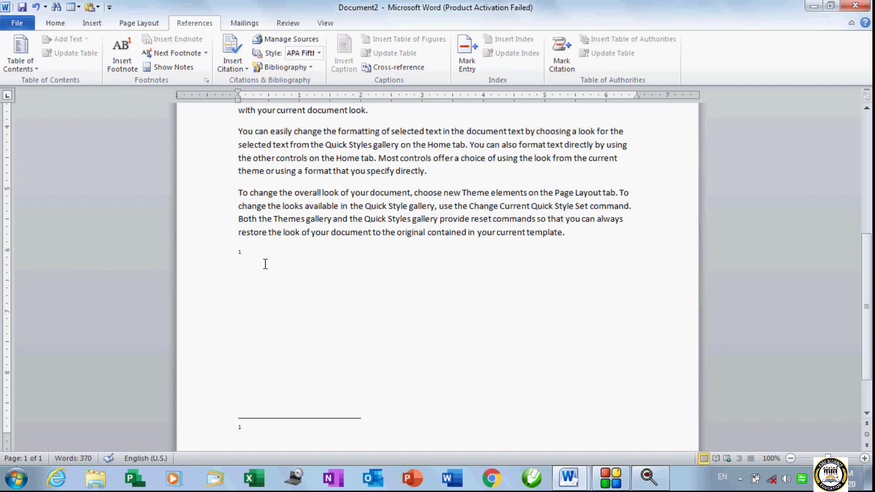
mouse_move(244, 252)
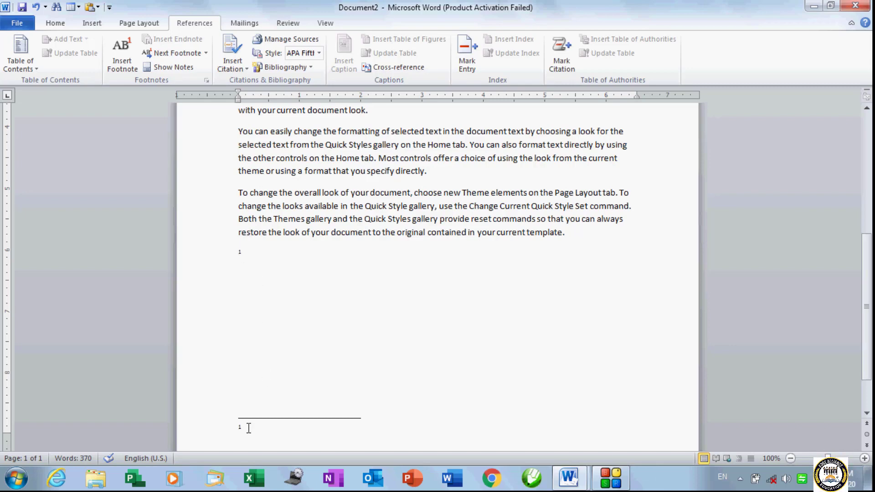
type("This is e")
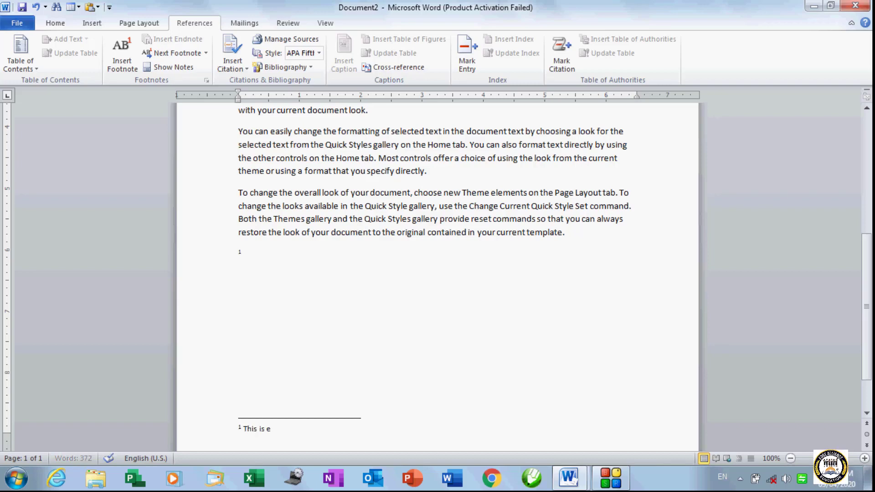
type("dge educations")
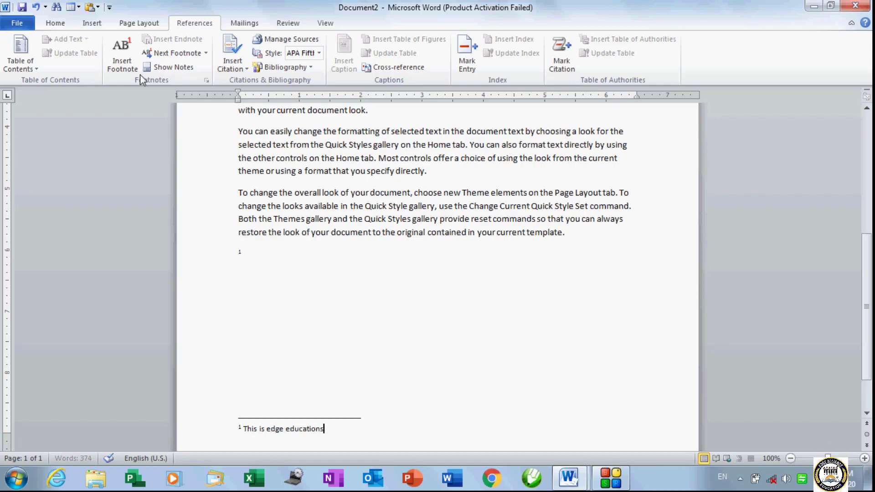
Step: Try inserting another footnote from within the note text, undo it, and remove the original footnote with its reference mark
left_click(127, 66)
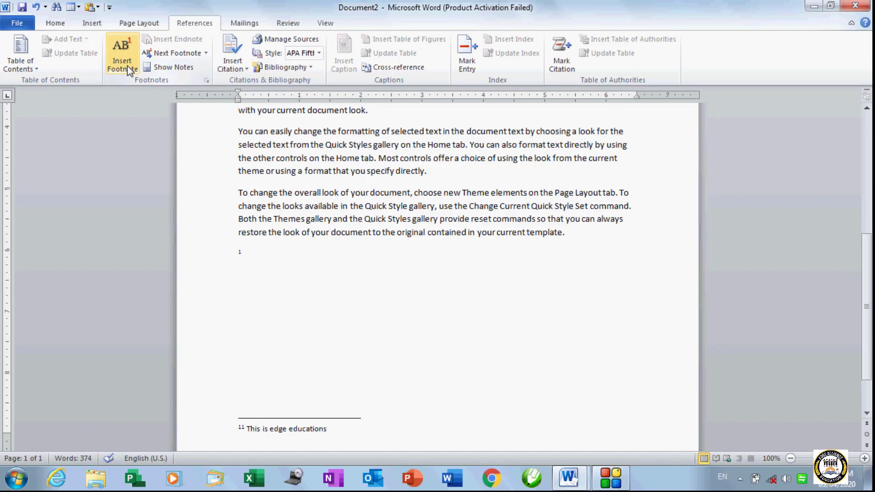
key("ctrl+z")
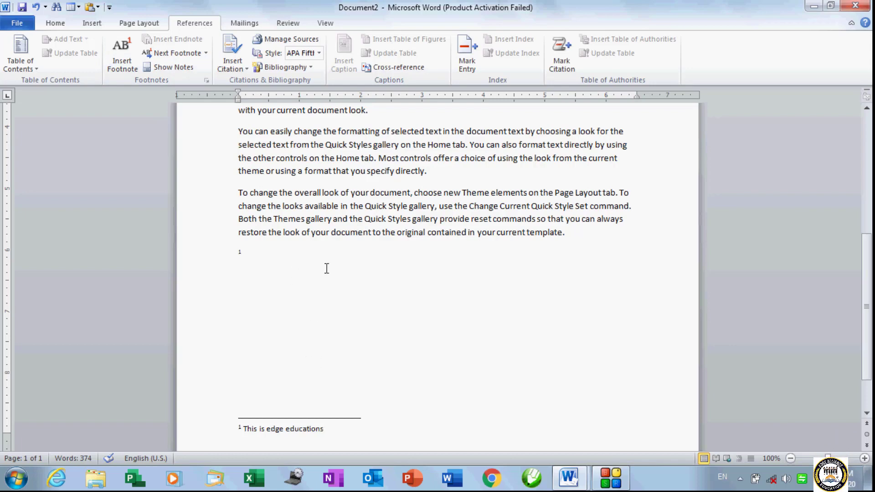
scroll(269, 385, "down", 2)
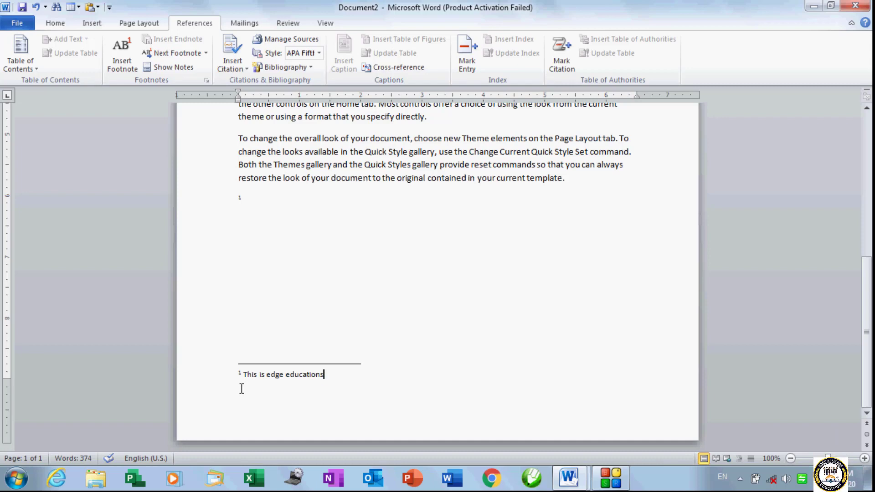
key("ctrl+BackSpace")
key("ctrl+BackSpace")
key("ctrl+BackSpace")
key("ctrl+z")
key("ctrl+z")
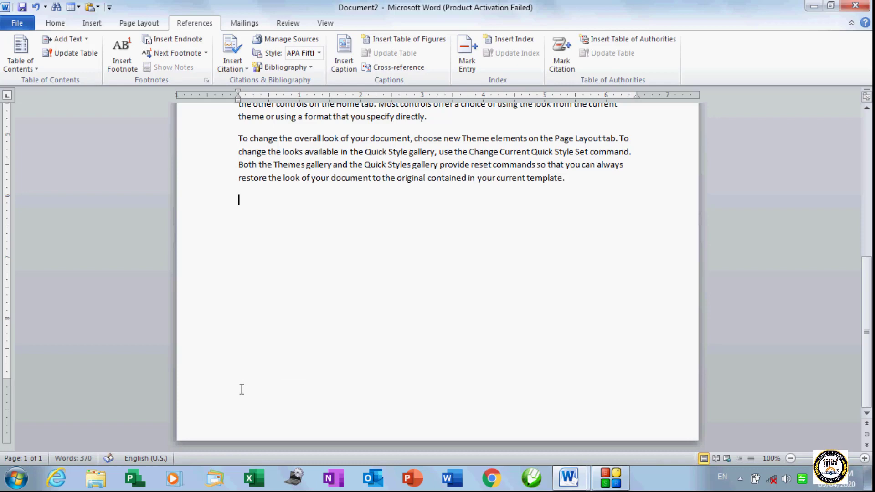
Step: Insert an endnote on the empty line after the last paragraph with the text "This is edge educations"
left_click(188, 43)
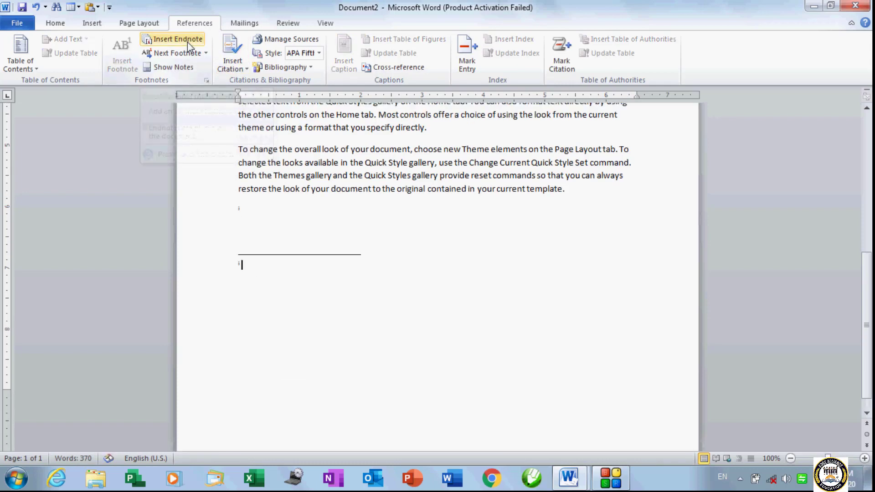
scroll(302, 276, "down", 1)
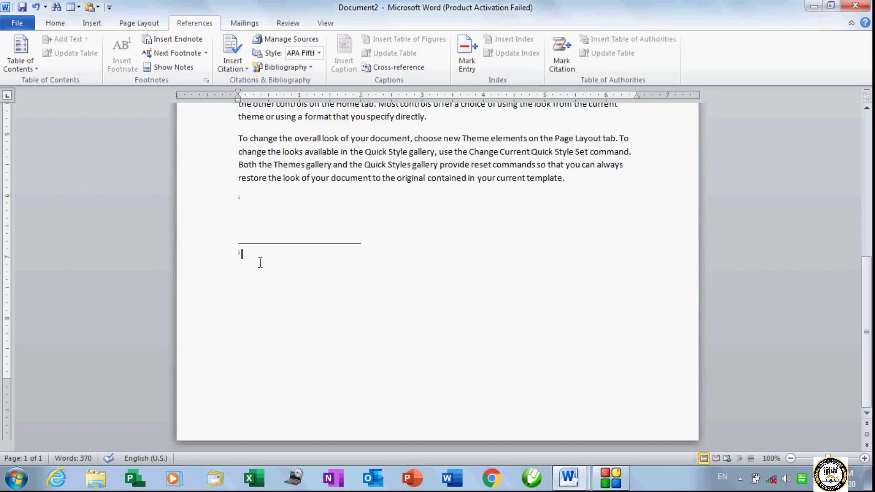
type("This ")
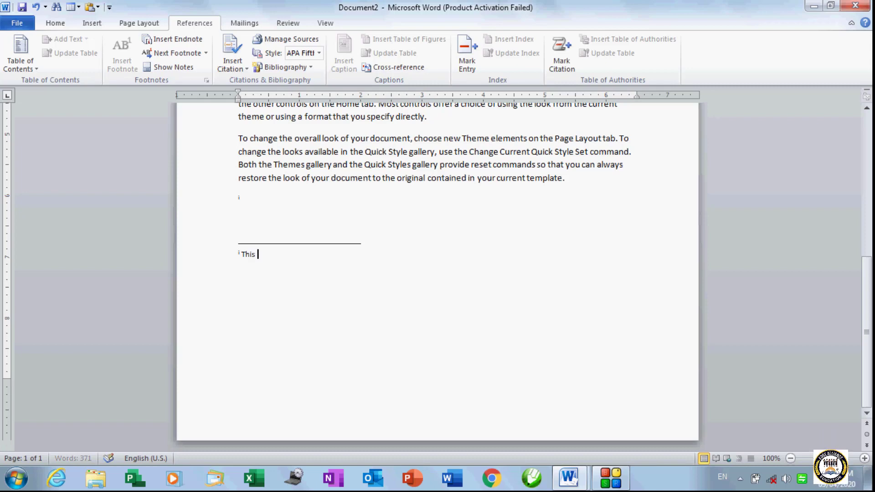
type("is edg")
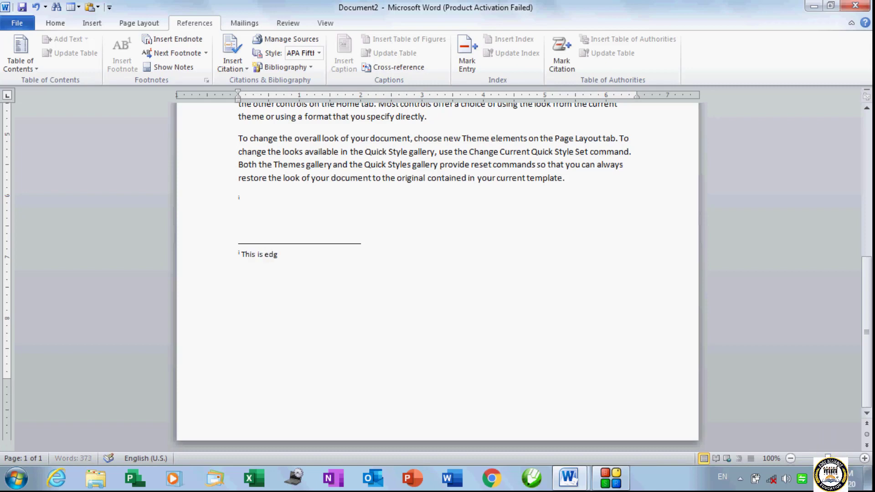
type("e educations")
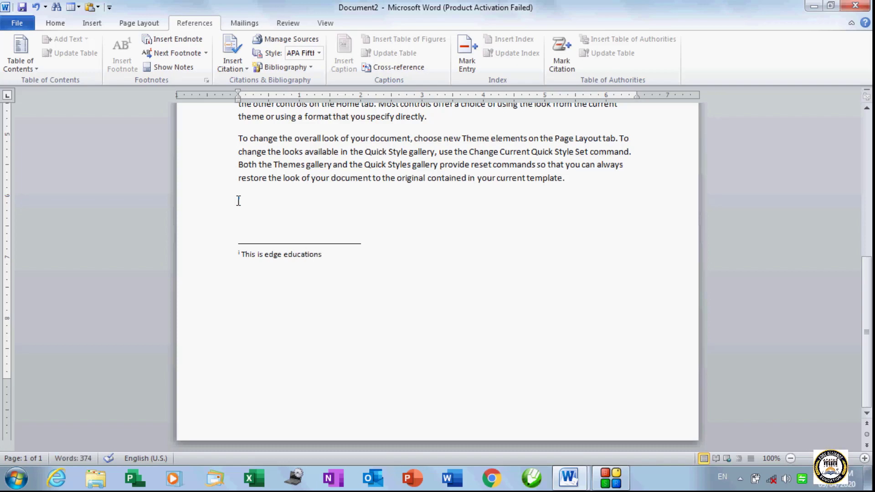
left_click(310, 179)
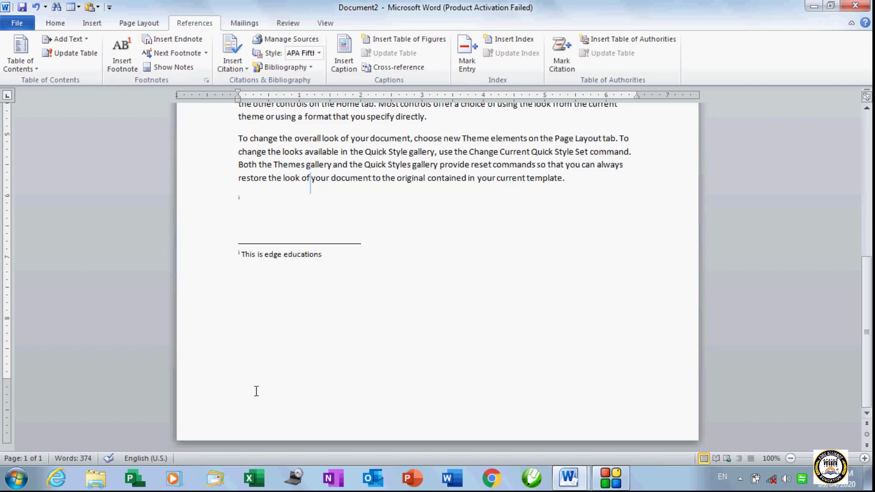
Step: Insert an endnote just before "the galleries" in the fourth paragraph with the text "lucknow"
scroll(278, 360, "up", 2)
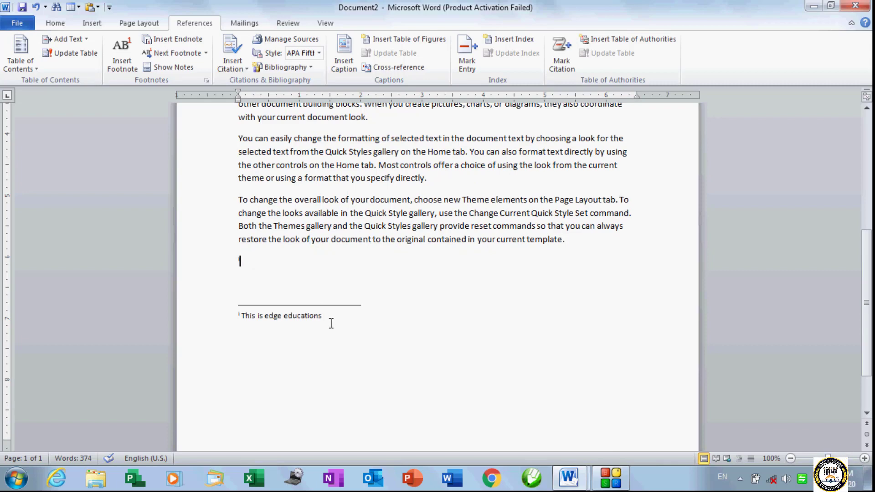
scroll(332, 324, "up", 4)
left_click(309, 201)
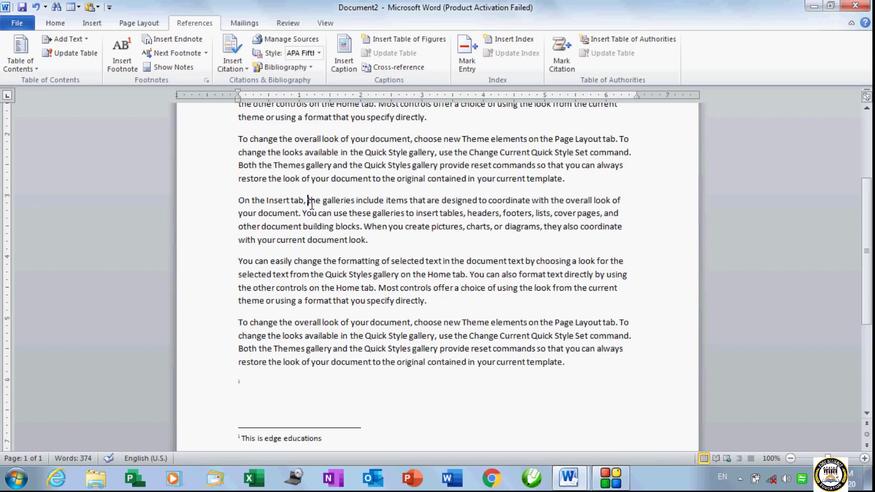
left_click(172, 39)
scroll(258, 343, "down", 3)
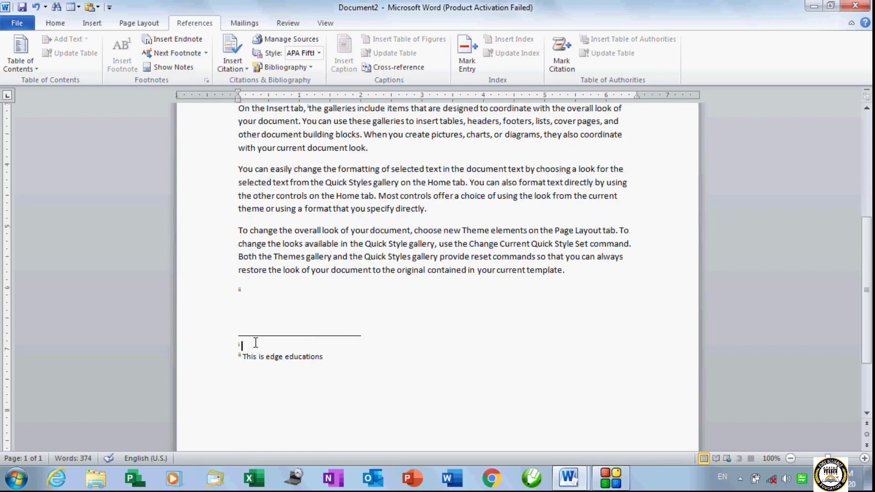
scroll(278, 344, "up", 2)
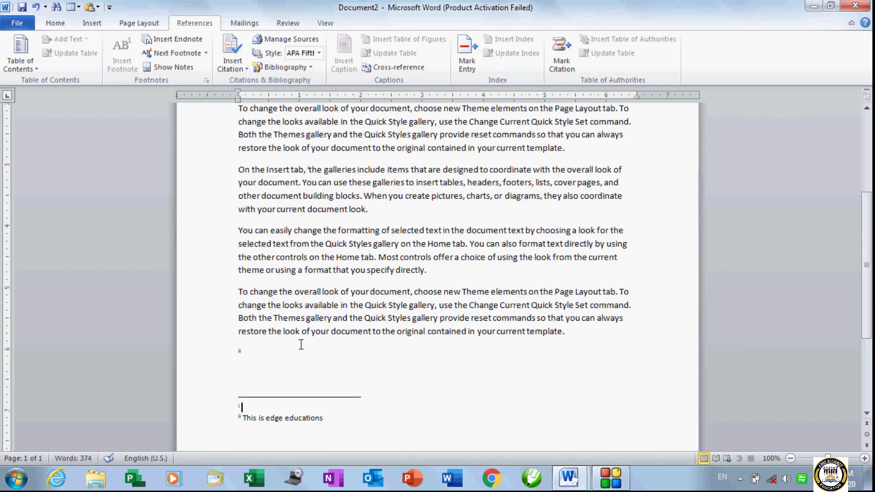
type("lucknow")
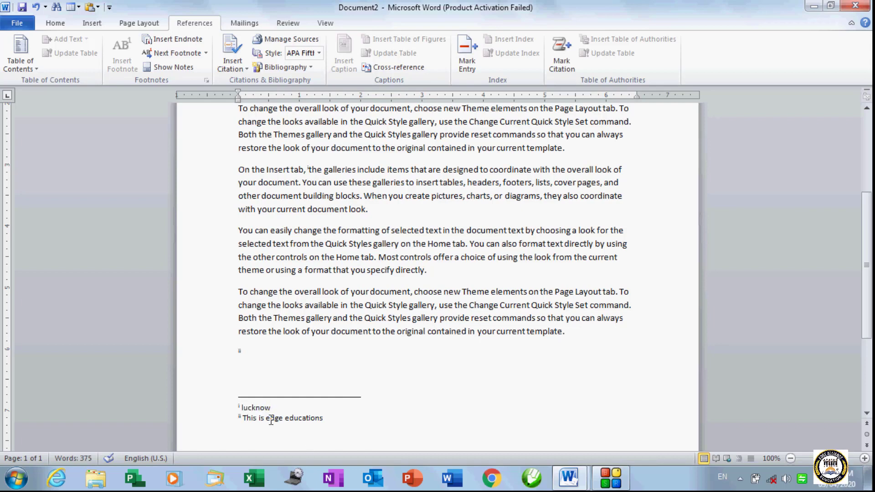
scroll(374, 195, "up", 1)
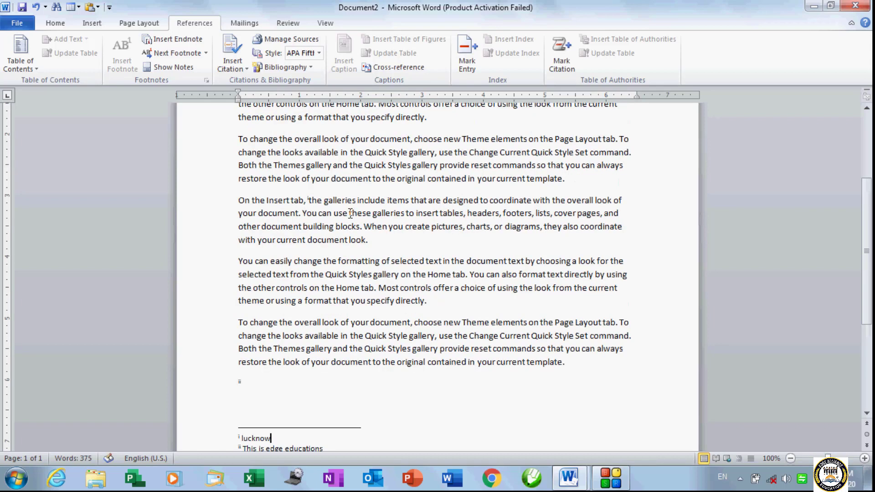
mouse_move(310, 200)
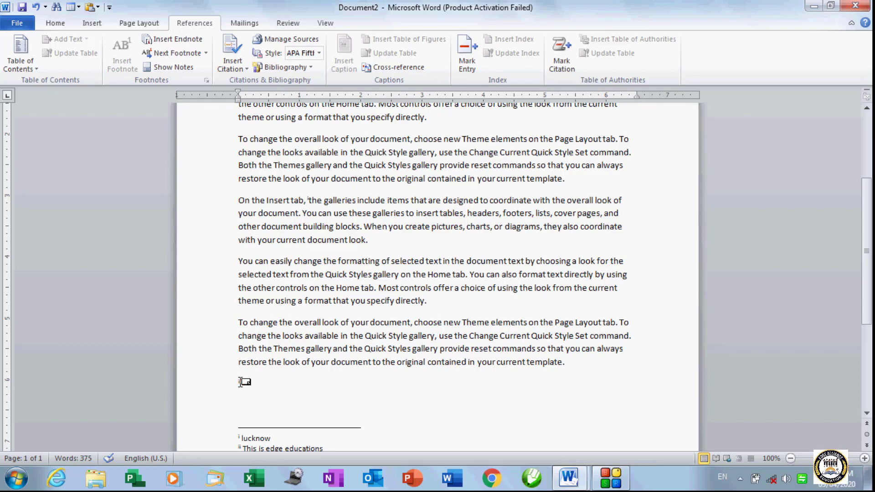
mouse_move(240, 381)
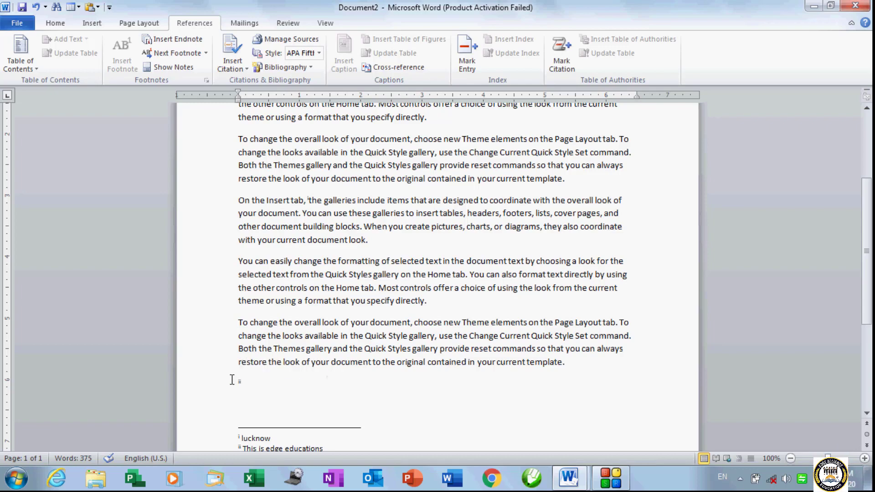
Step: Insert an endnote in the word "blocks" in the first paragraph with the text "Ms-Word 2010"
scroll(228, 384, "up", 4)
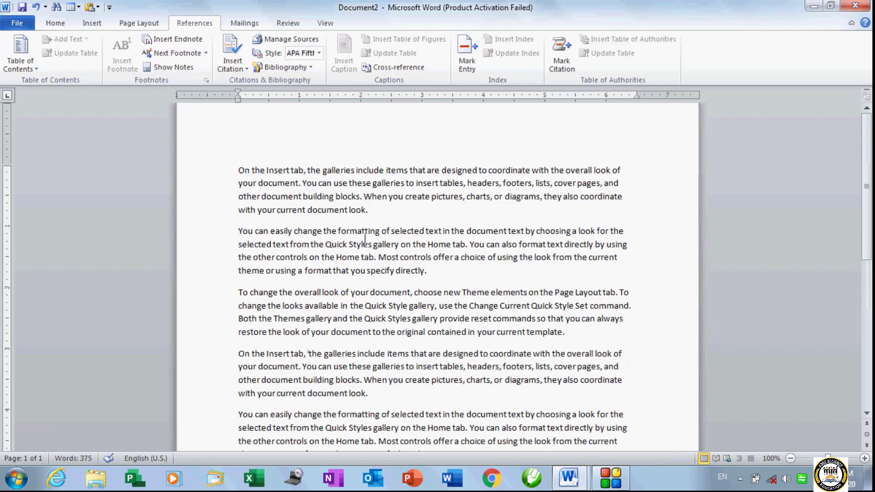
left_click(356, 196)
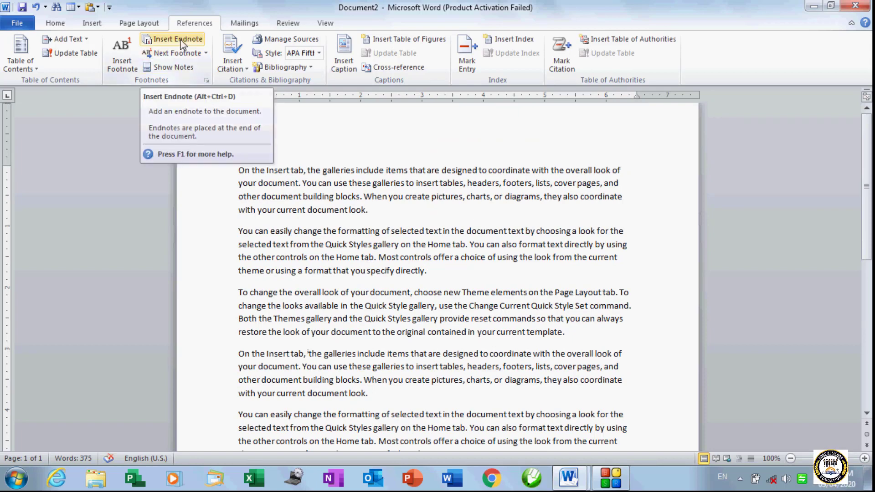
scroll(299, 363, "down", 1)
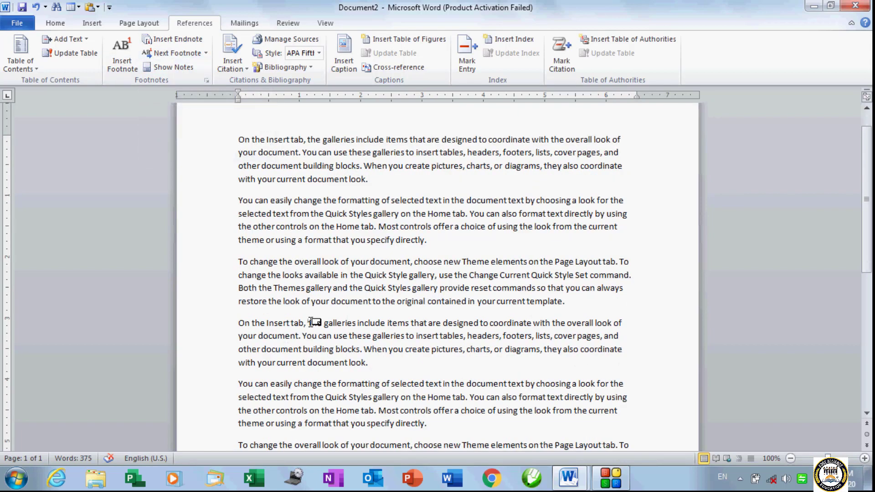
scroll(296, 337, "down", 4)
scroll(357, 164, "up", 5)
left_click(178, 40)
scroll(259, 430, "down", 1)
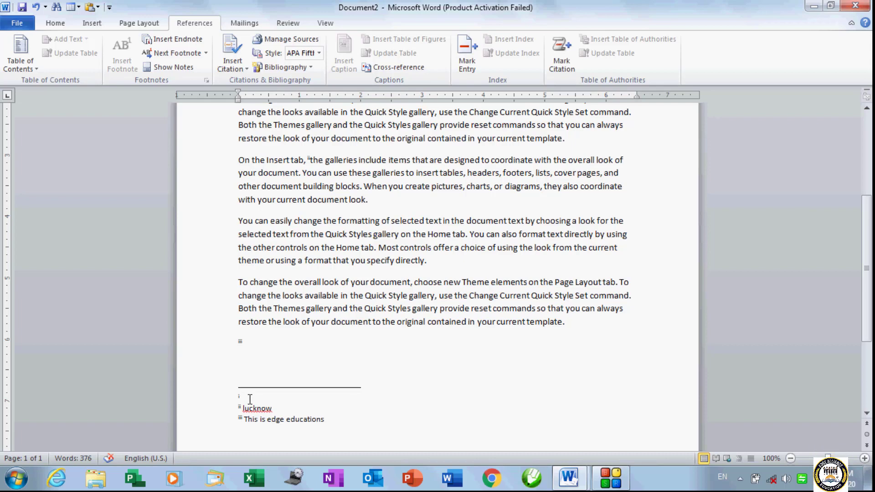
type("W")
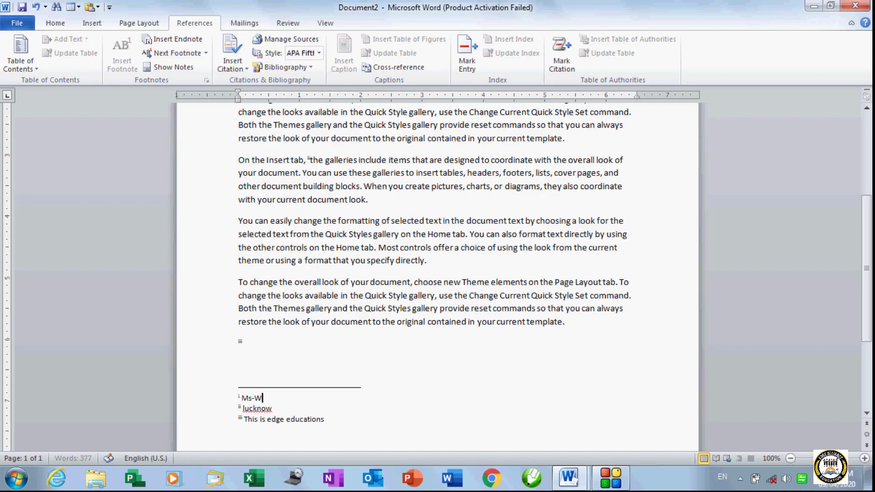
type("ord 2")
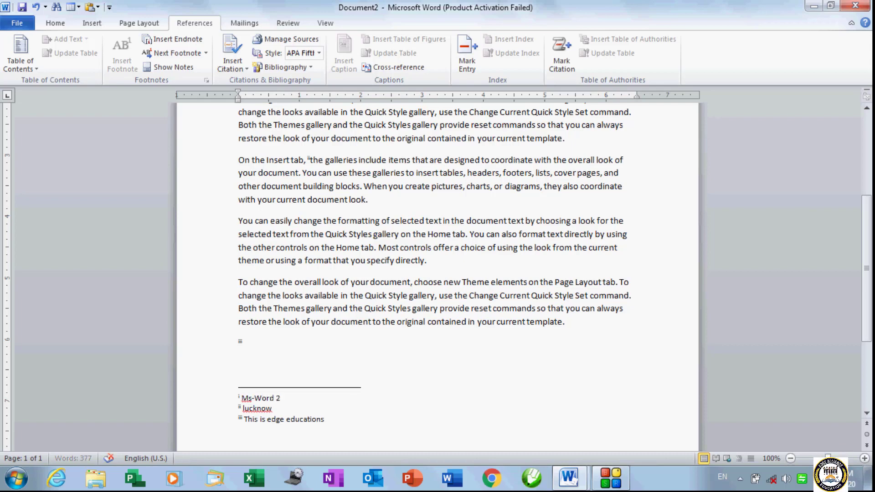
type("010")
Step: Examine the endnote reference marks in the body text against the notes listed at the end of the document
scroll(311, 370, "up", 4)
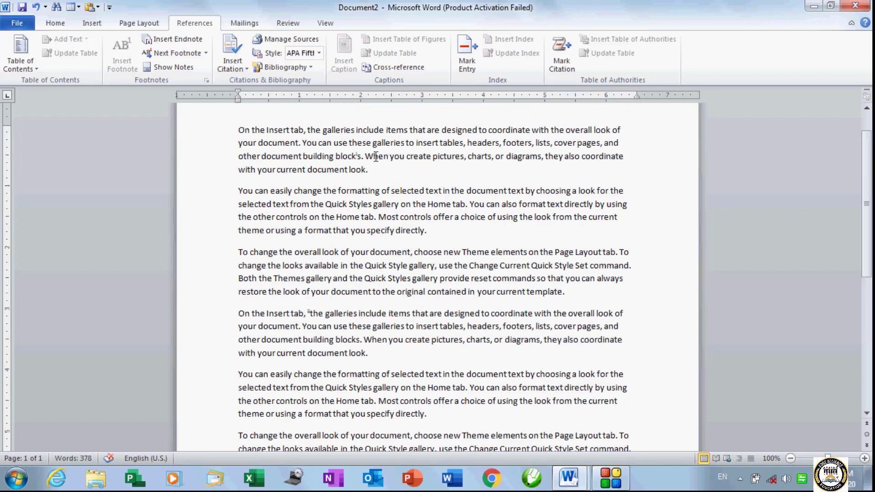
mouse_move(359, 152)
scroll(310, 317, "down", 3)
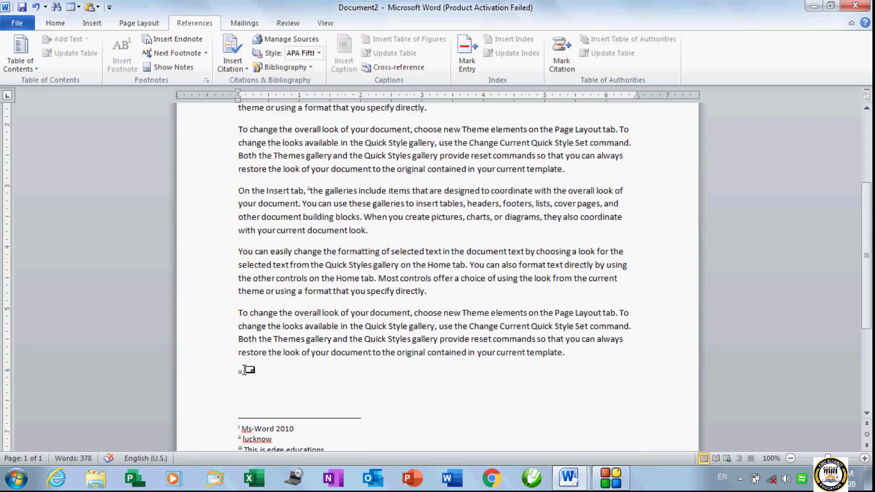
scroll(245, 370, "up", 4)
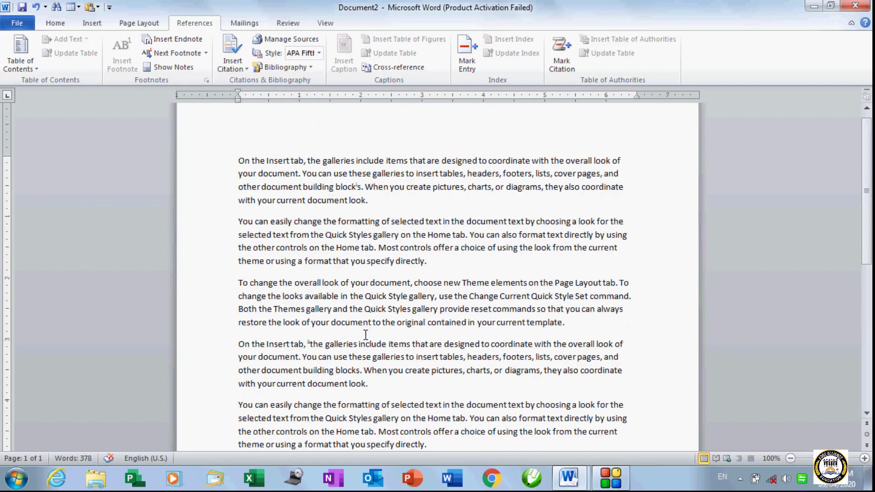
scroll(364, 349, "down", 4)
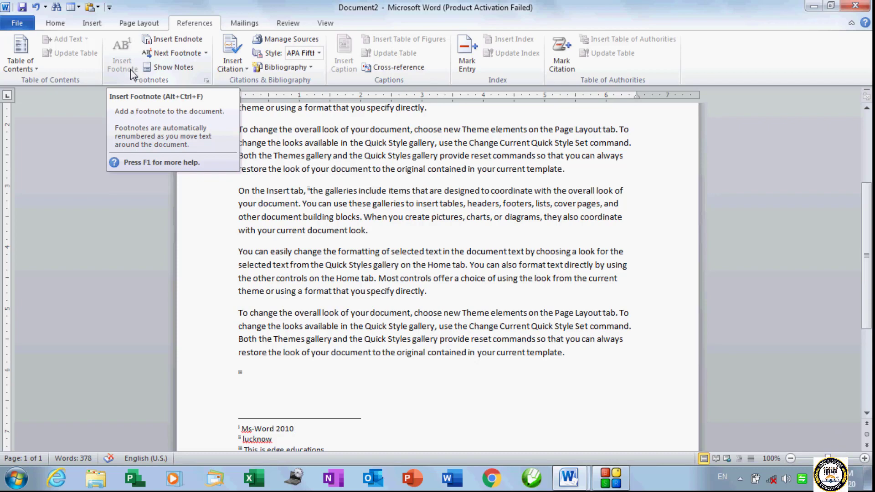
scroll(287, 355, "down", 3)
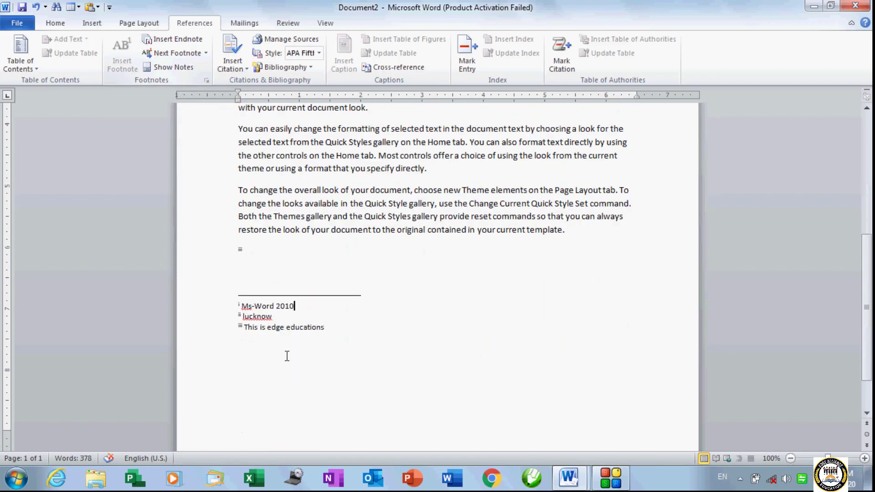
scroll(287, 356, "up", 10)
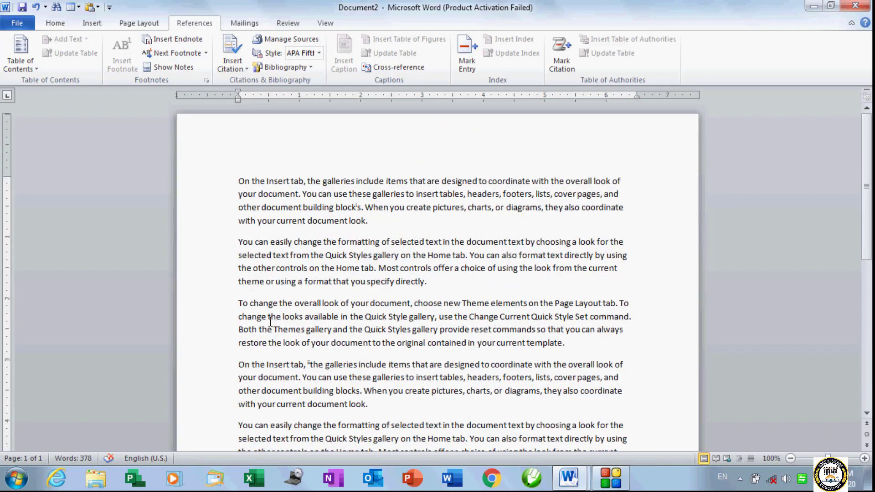
Step: Open the choices for moving between footnotes and endnotes
left_click(207, 54)
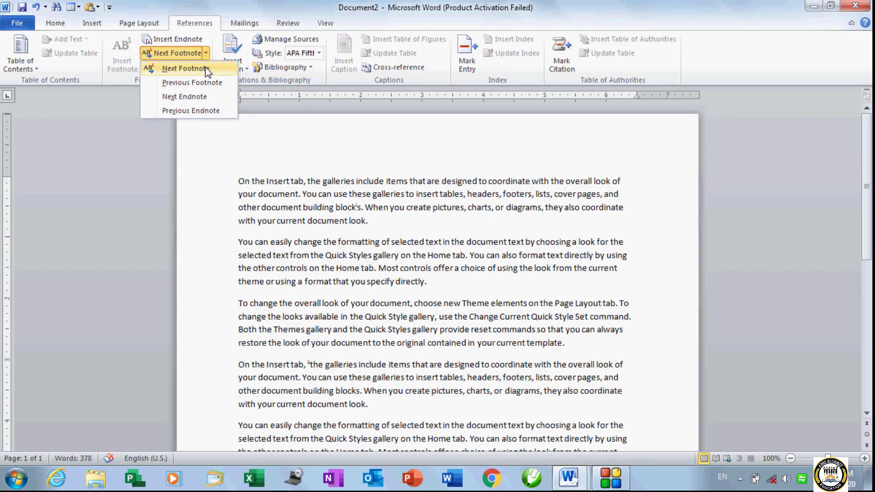
Step: Move forward from the first endnote reference to the second and third using Next Endnote
left_click(364, 208)
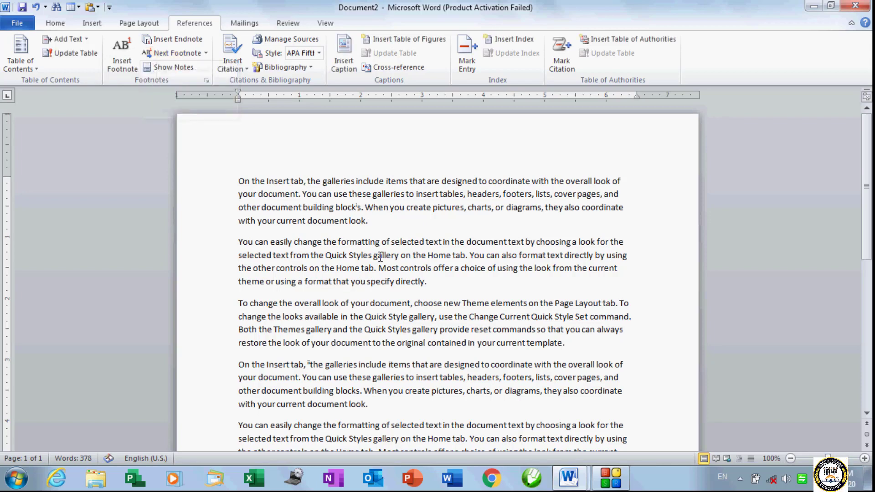
left_click(206, 54)
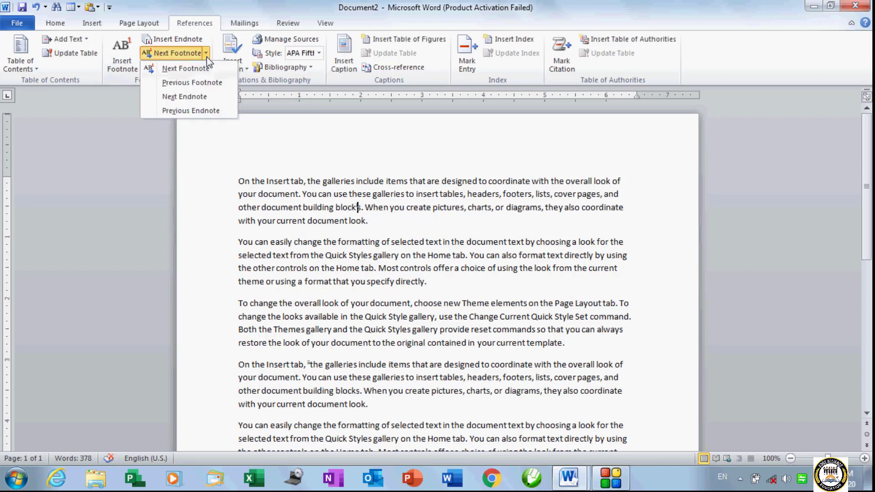
left_click(213, 98)
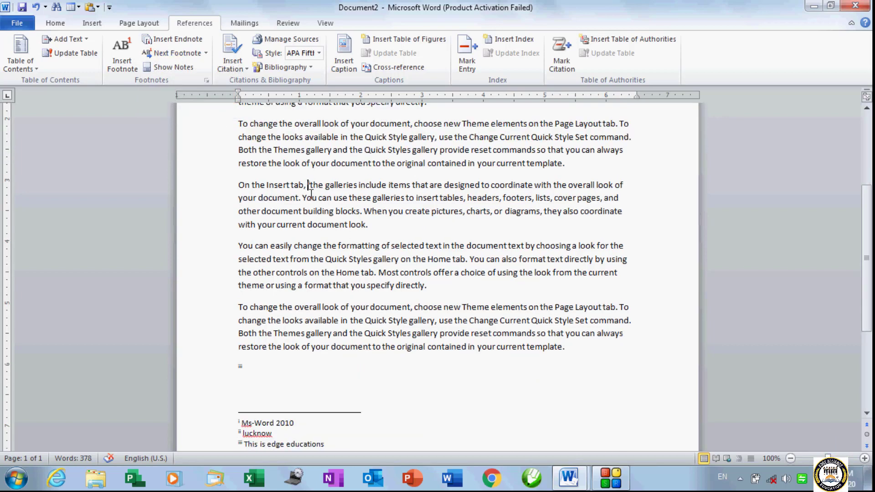
left_click(206, 54)
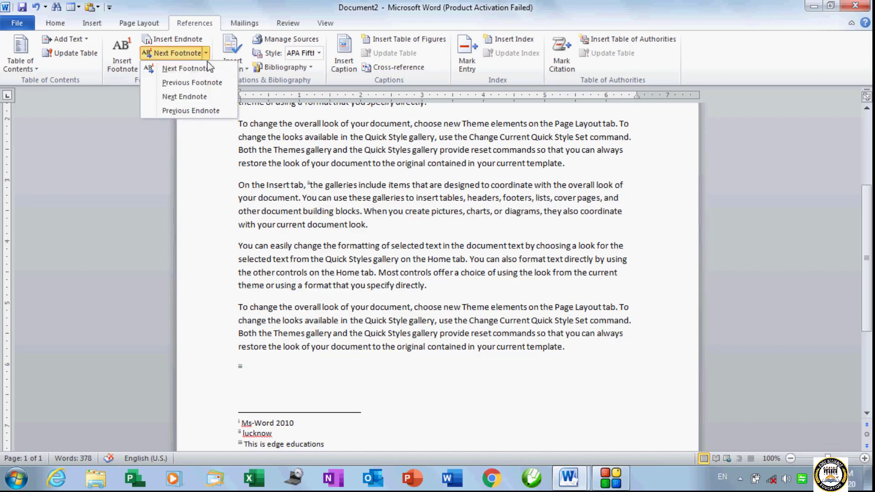
left_click(201, 101)
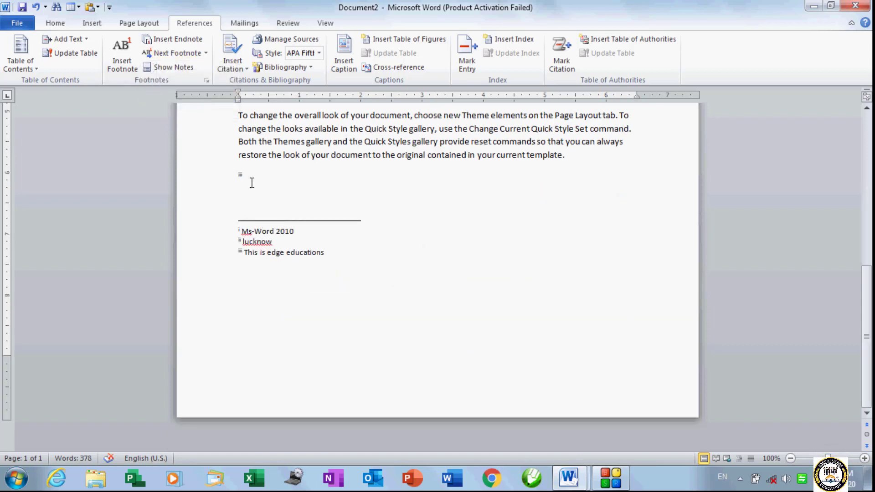
Step: Go back through the endnote references to the first one in the opening paragraph and preview its note text
left_click(207, 53)
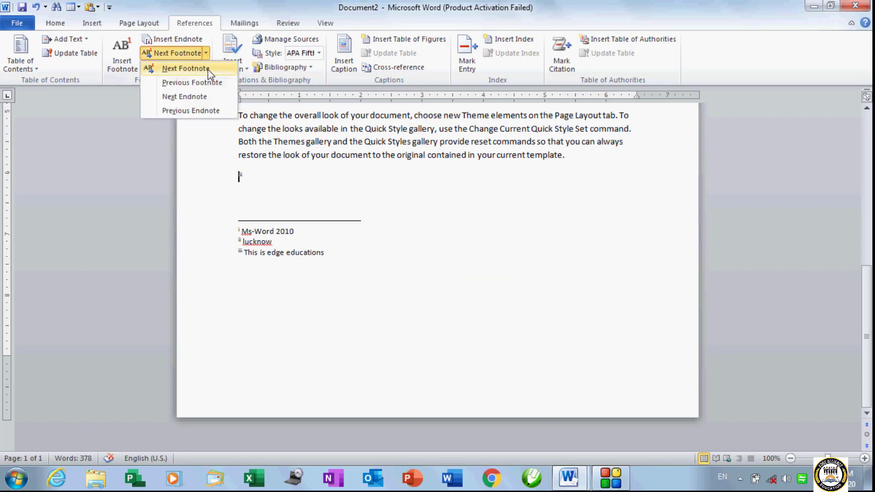
left_click(204, 111)
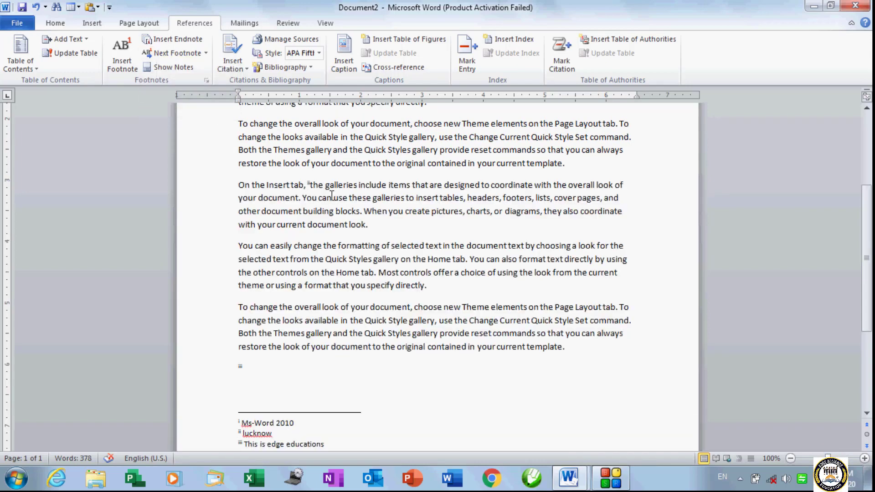
left_click(207, 55)
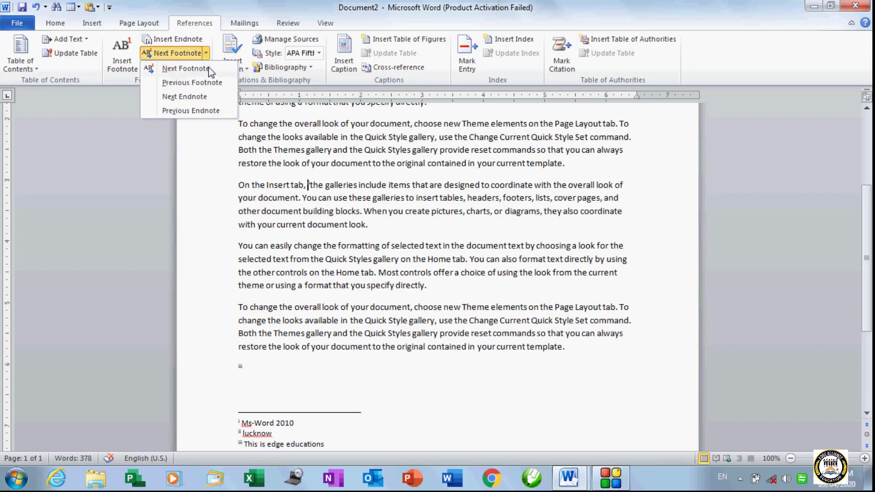
left_click(204, 111)
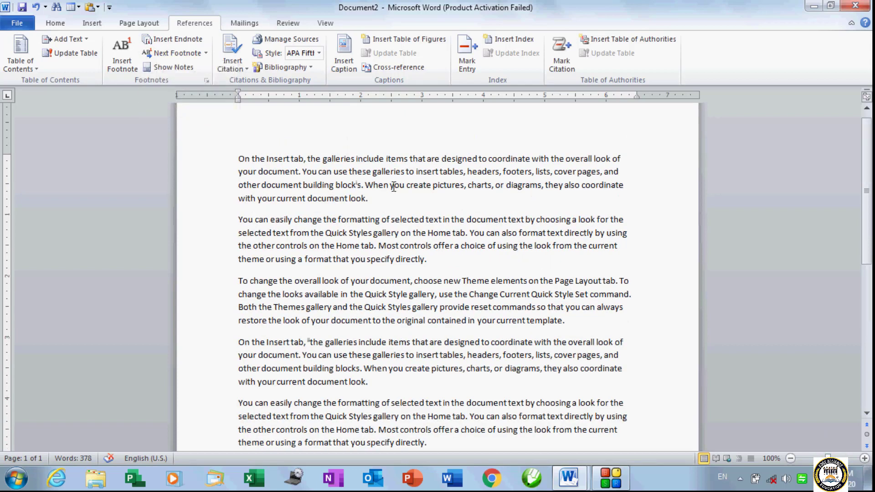
mouse_move(360, 187)
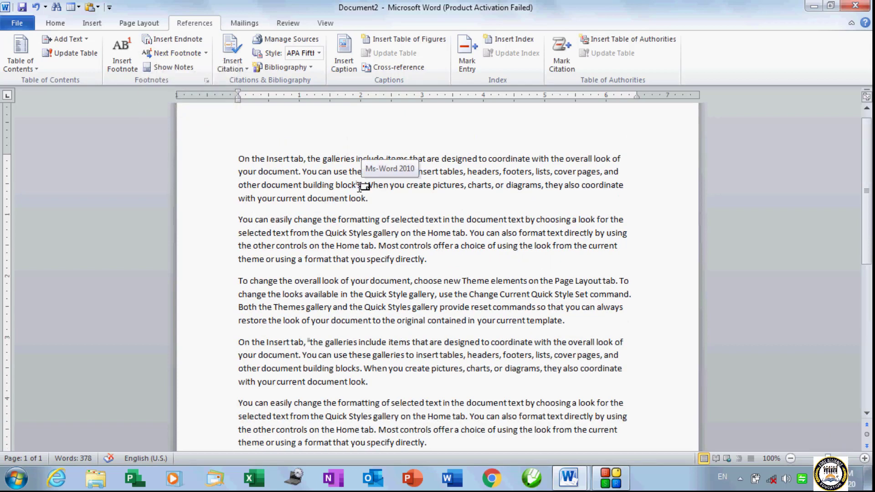
Step: Switch between the endnote text and its reference in the body with Show Notes, ending at the notes
left_click(207, 54)
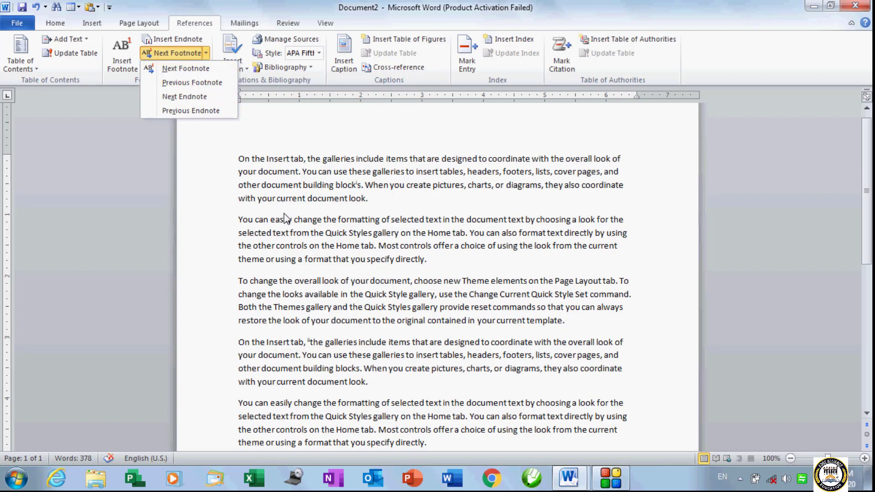
left_click(205, 84)
left_click(179, 72)
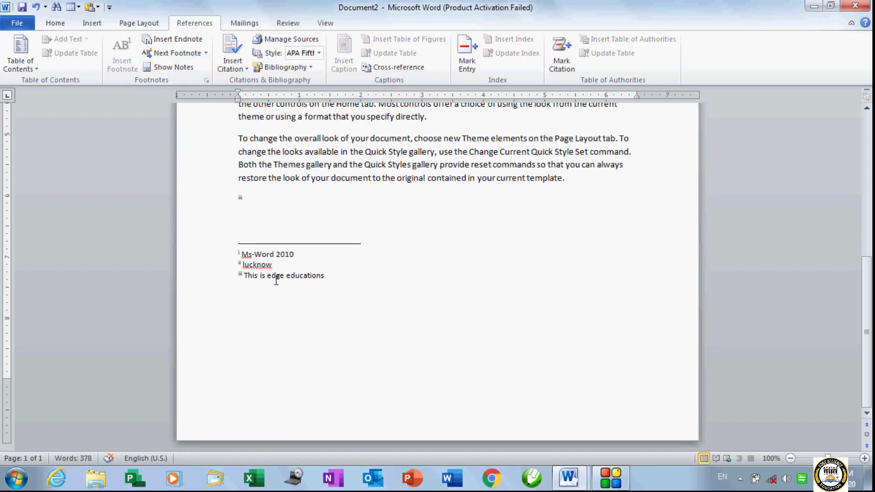
left_click(181, 67)
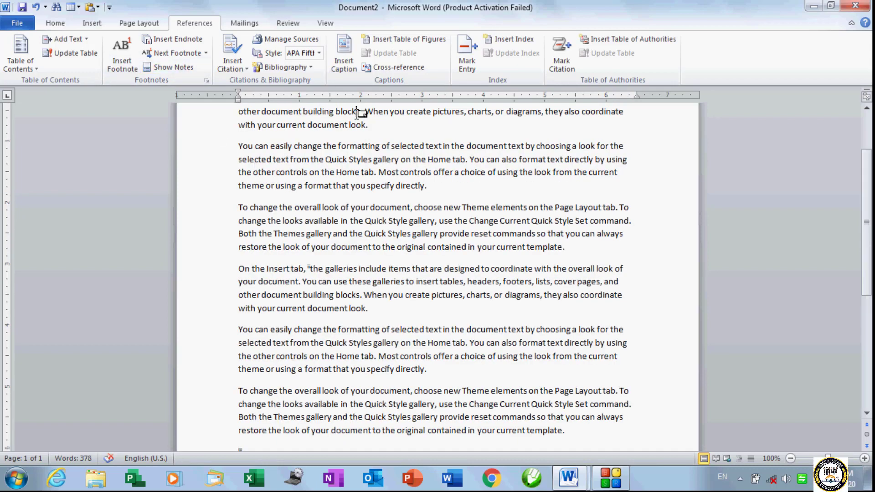
mouse_move(358, 113)
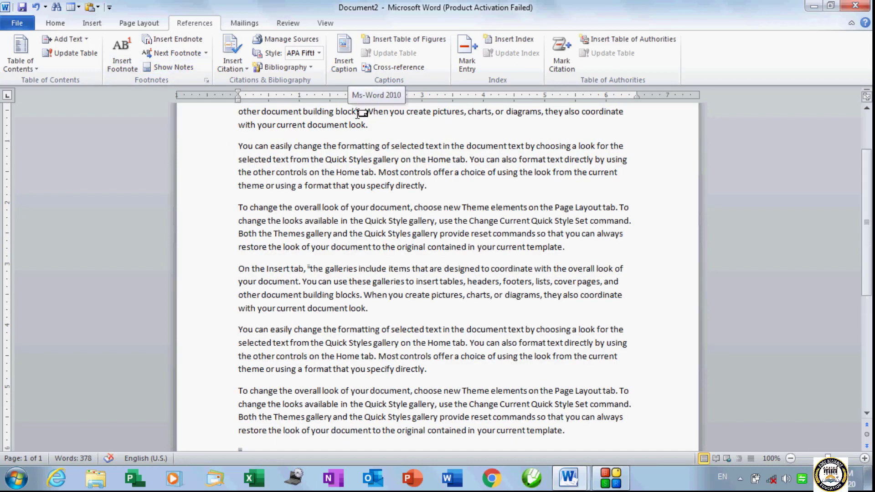
left_click(163, 69)
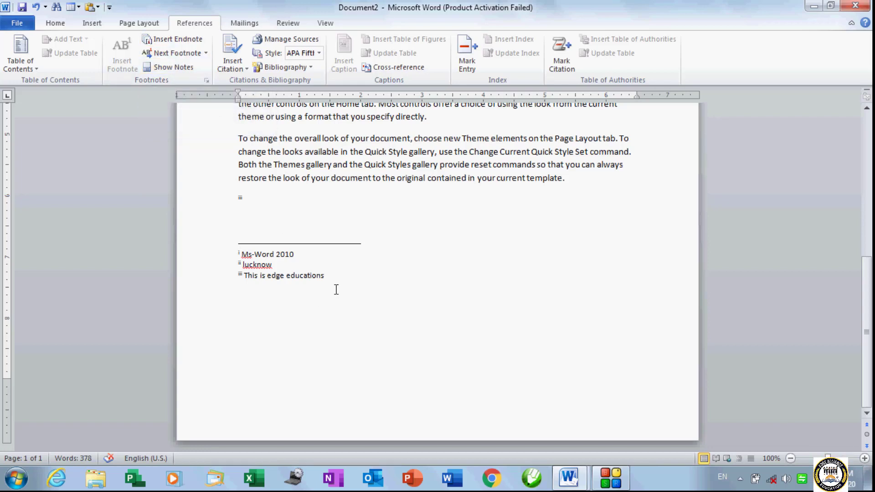
Step: Undo the insertion of all three endnotes and their texts
key("ctrl+z")
key("ctrl+z")
key("ctrl+z")
key("ctrl+z")
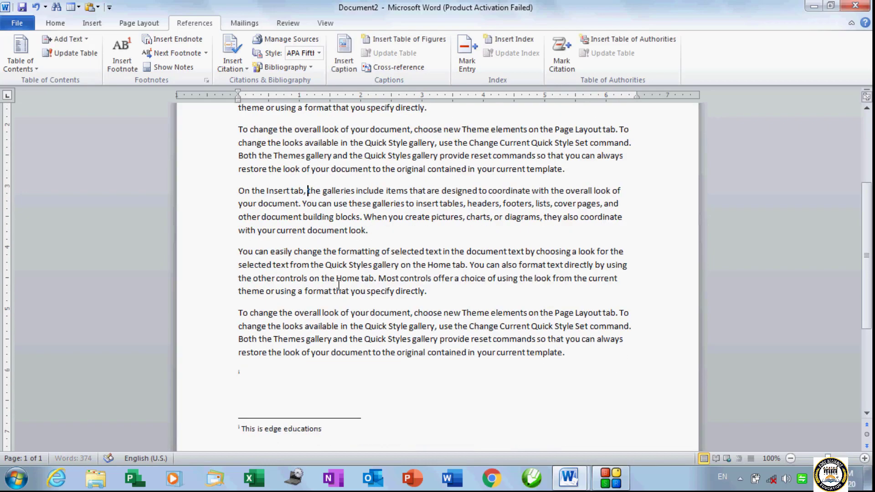
key("ctrl+z")
key("ctrl+z")
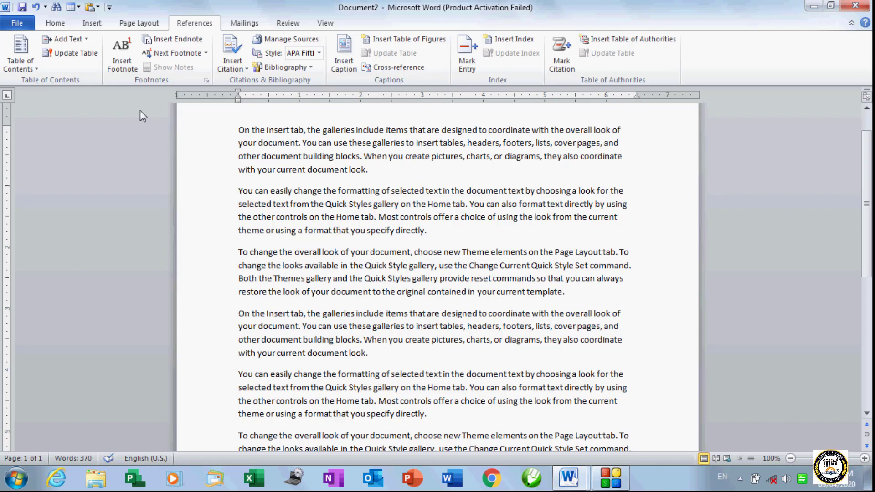
Step: Insert the footnote "First" before "galleries" in the first paragraph and the footnote "Second" before "original" in the third paragraph
left_click(132, 69)
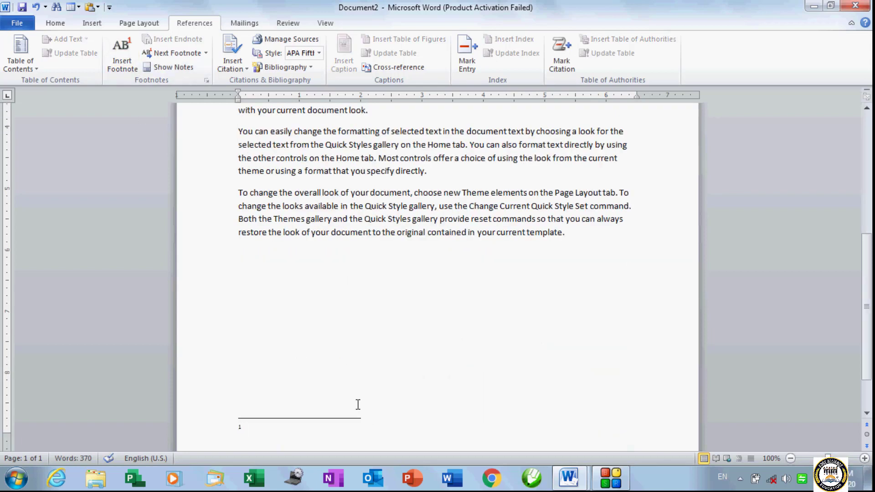
type("First")
scroll(359, 406, "up", 5)
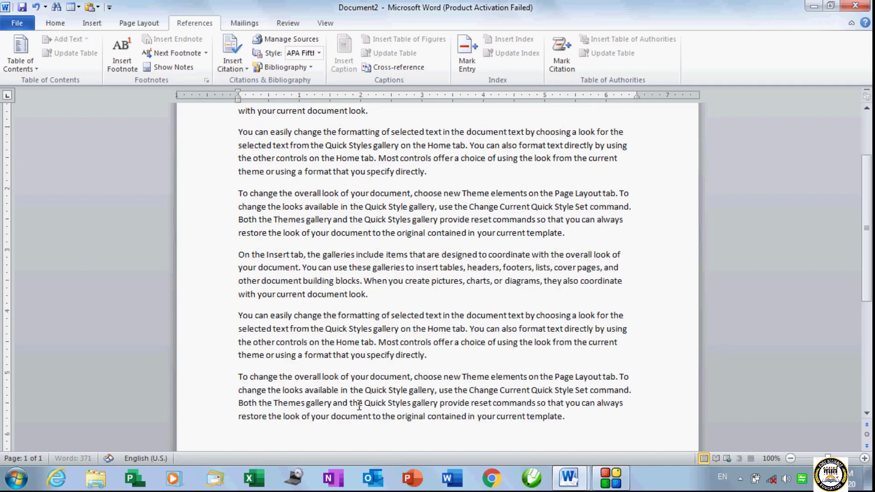
left_click(397, 232)
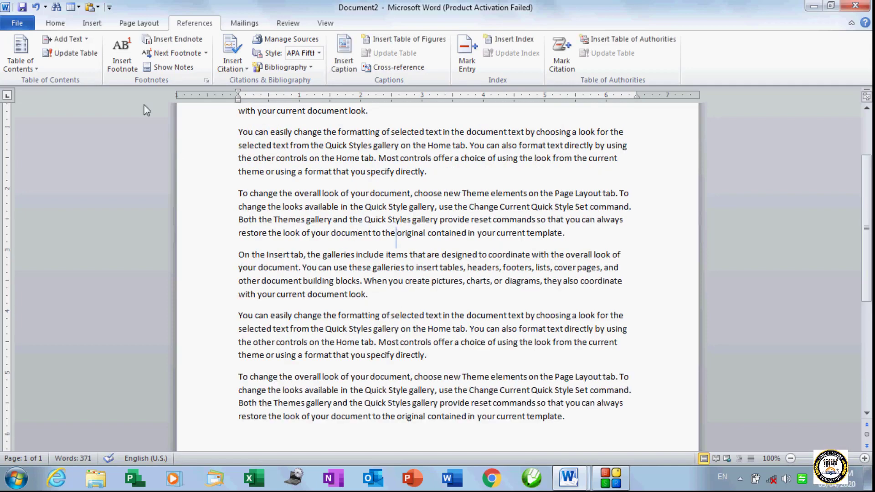
left_click(123, 61)
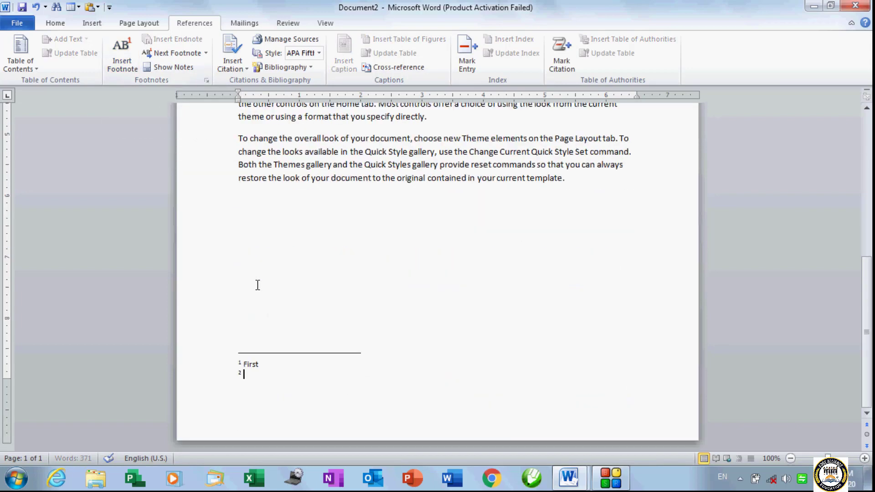
type("Second")
Step: In the last paragraph, insert the footnote "Third" inside the first "Quick" and the footnote "Fourth" inside "template"
left_click(378, 151)
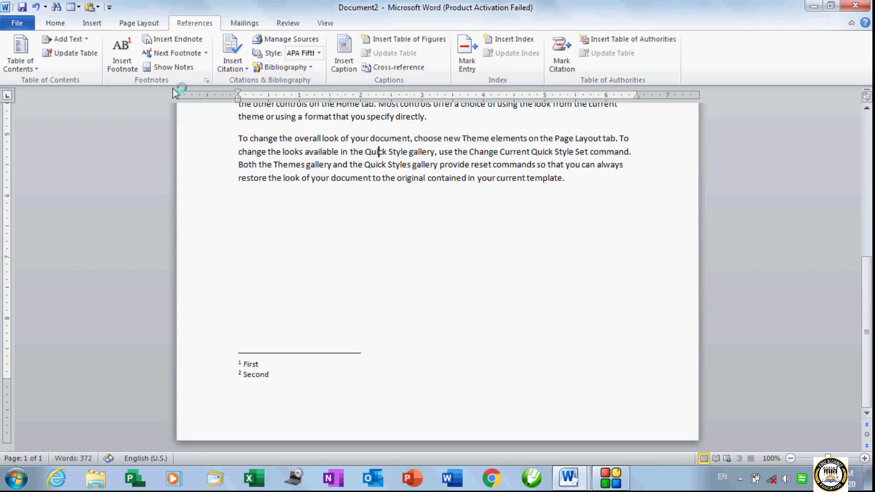
left_click(125, 66)
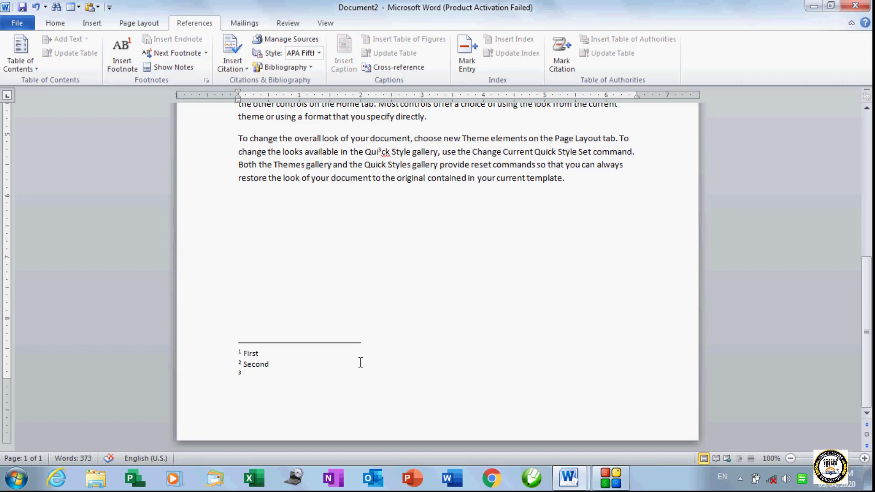
type("Third")
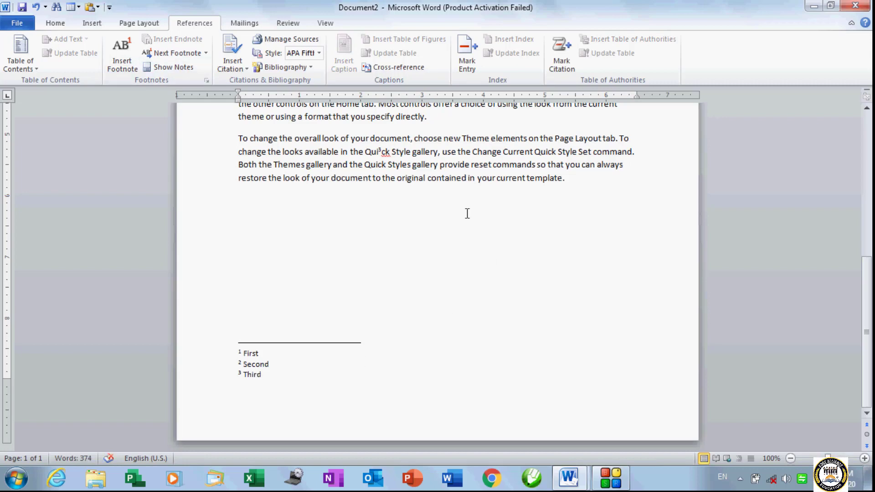
left_click(539, 177)
left_click(122, 53)
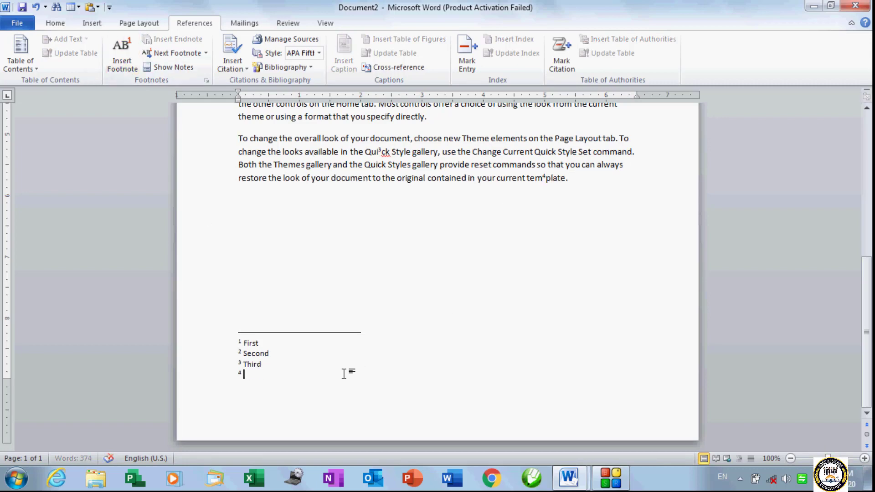
type("Fourth")
Step: Review the four footnotes and their references, then try Previous Footnote repeatedly from within the footnote text
scroll(344, 379, "up", 8)
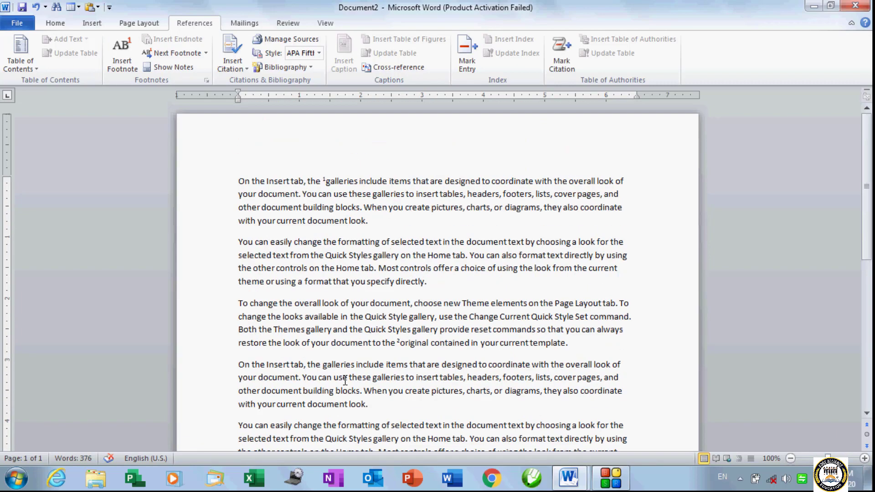
scroll(345, 381, "down", 8)
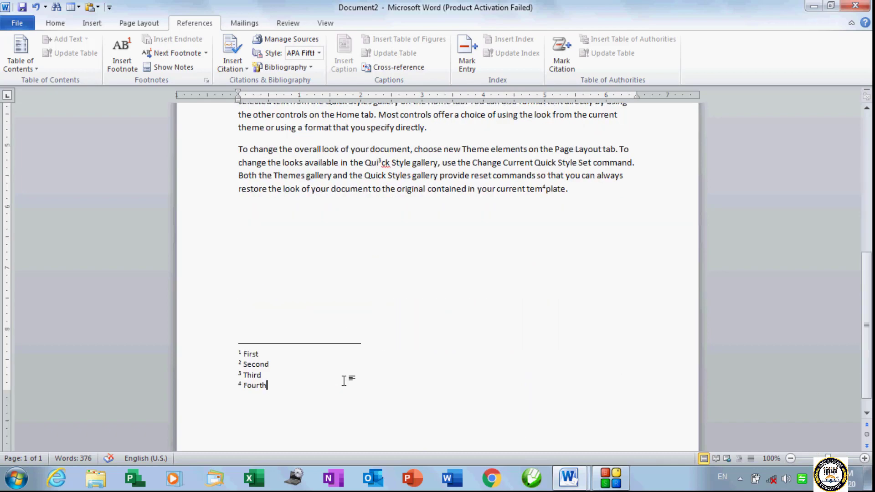
scroll(328, 387, "down", 1)
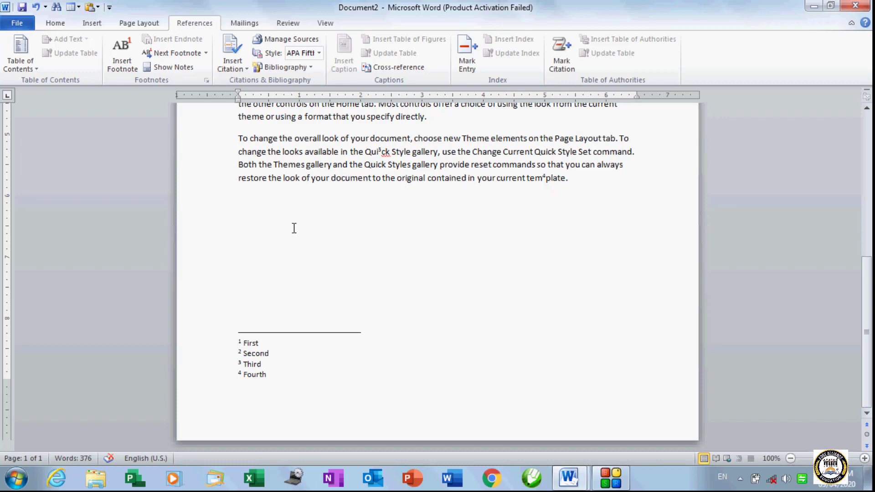
left_click(206, 53)
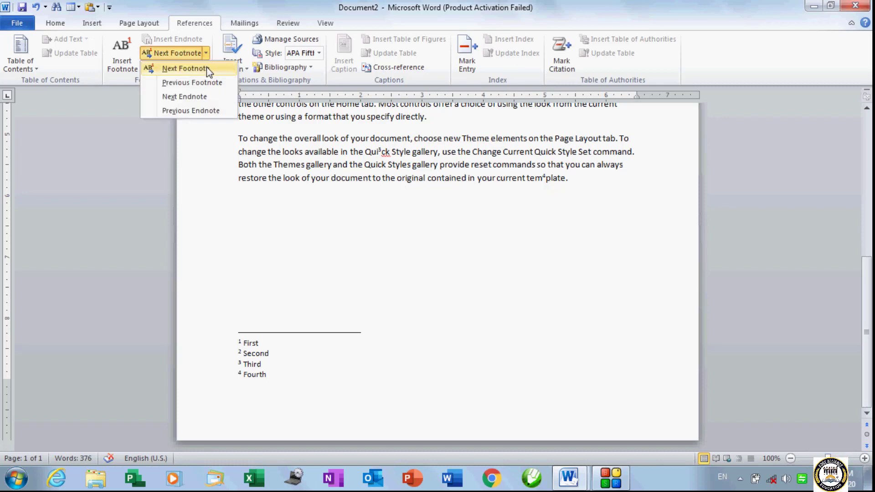
left_click(212, 83)
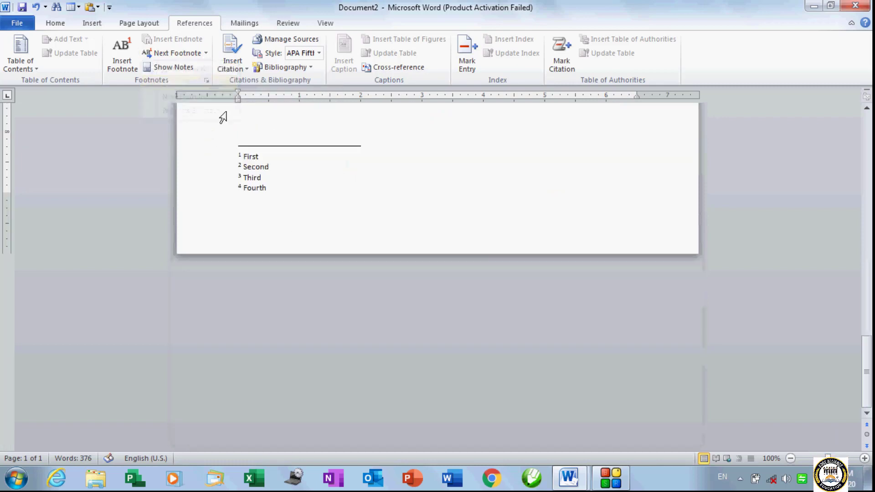
left_click(206, 54)
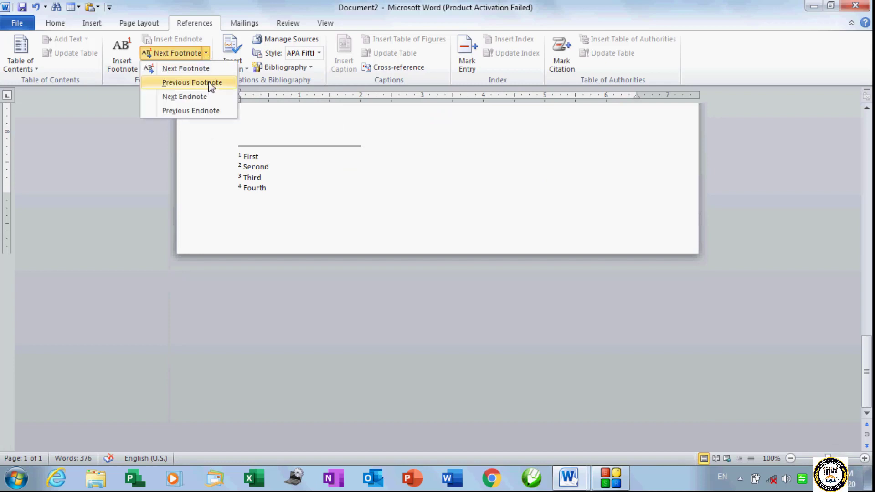
left_click(207, 83)
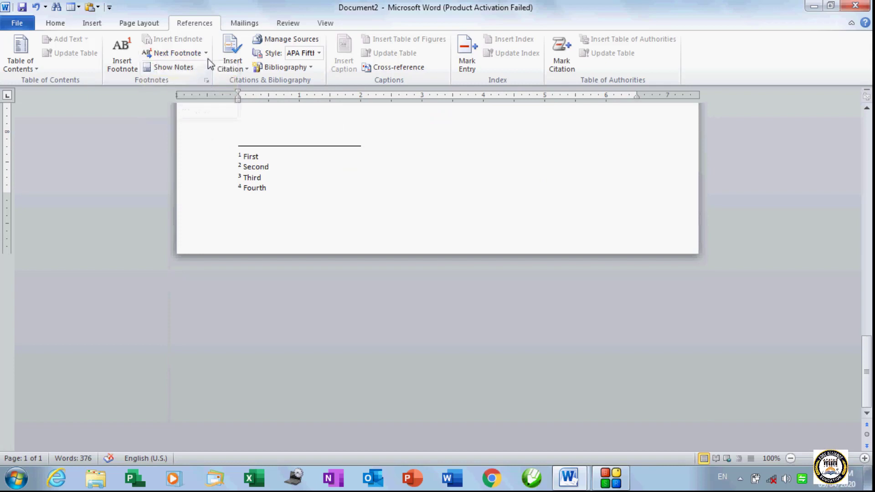
left_click(206, 53)
left_click(207, 84)
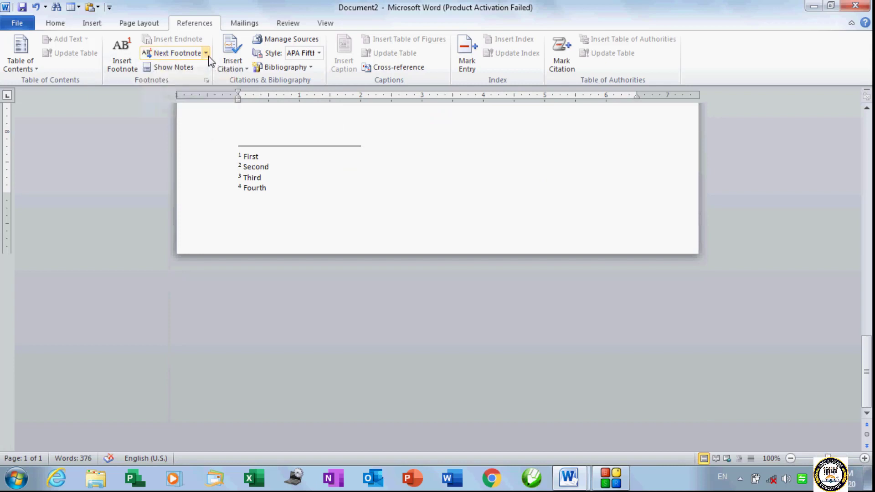
left_click(206, 53)
left_click(207, 84)
Step: Try Next Footnote twice from within the footnote text
left_click(206, 53)
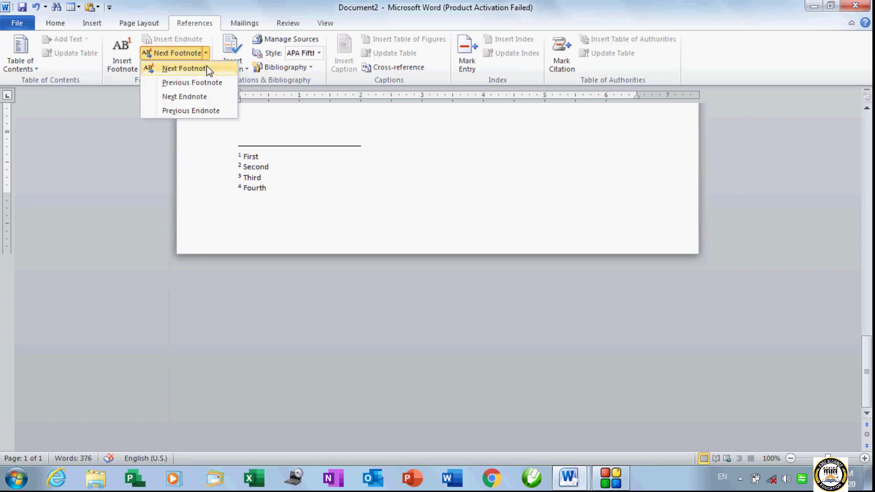
left_click(203, 69)
left_click(206, 53)
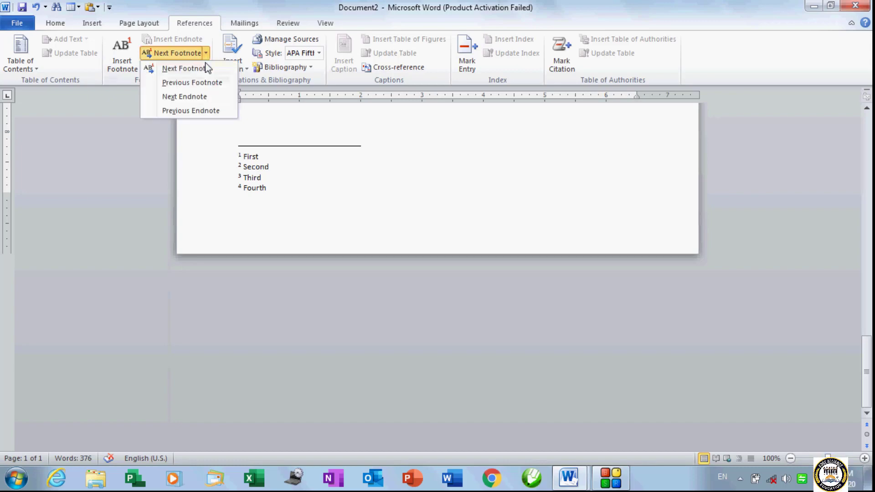
left_click(203, 69)
Step: Place the cursor in the first paragraph and step forward with Next Footnote to the fourth reference, inside "template"
scroll(283, 172, "up", 5)
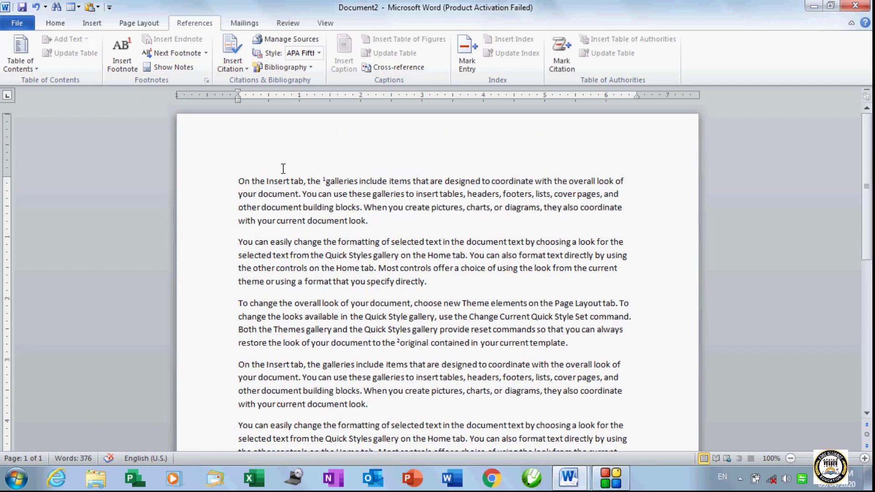
left_click(272, 212)
left_click(206, 53)
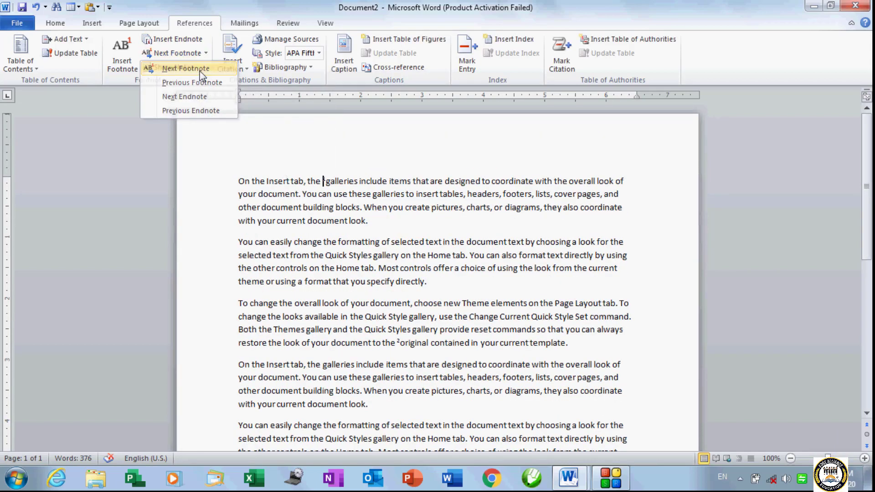
left_click(198, 69)
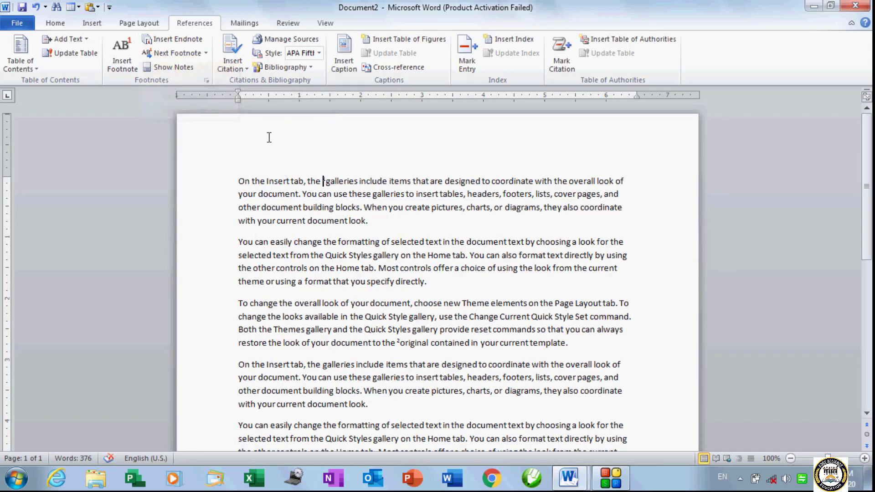
left_click(206, 53)
left_click(207, 67)
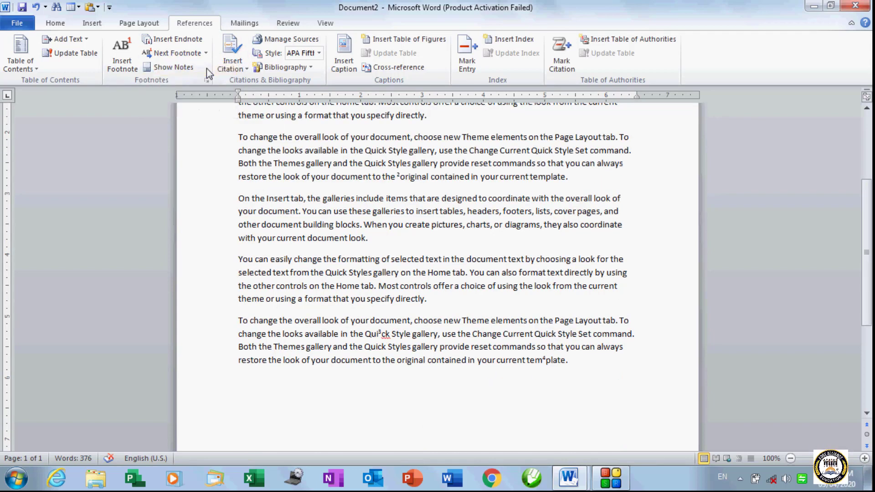
left_click(207, 53)
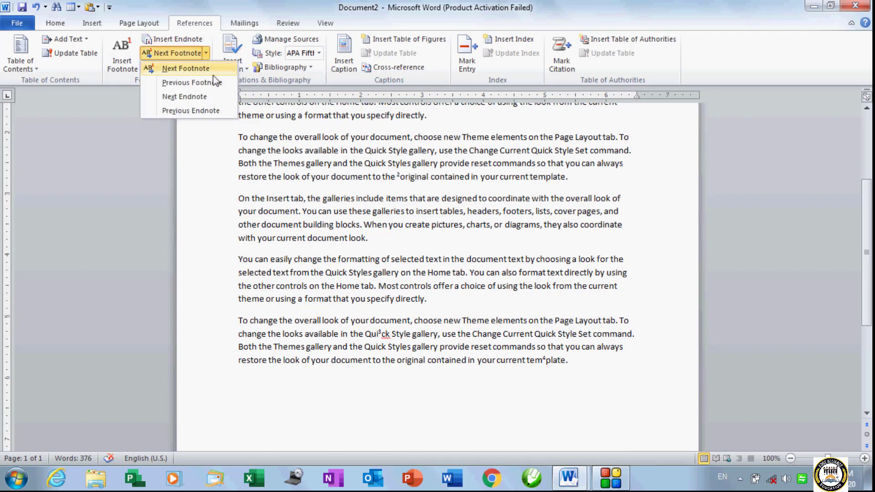
left_click(213, 72)
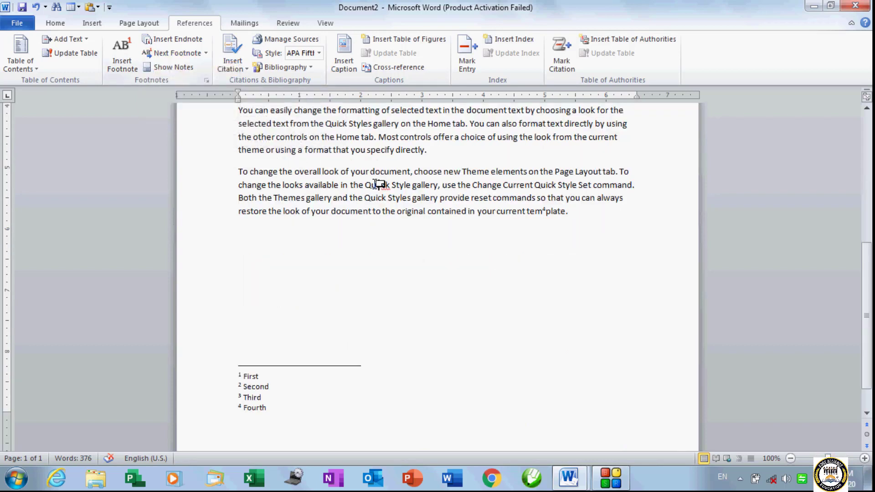
left_click(206, 53)
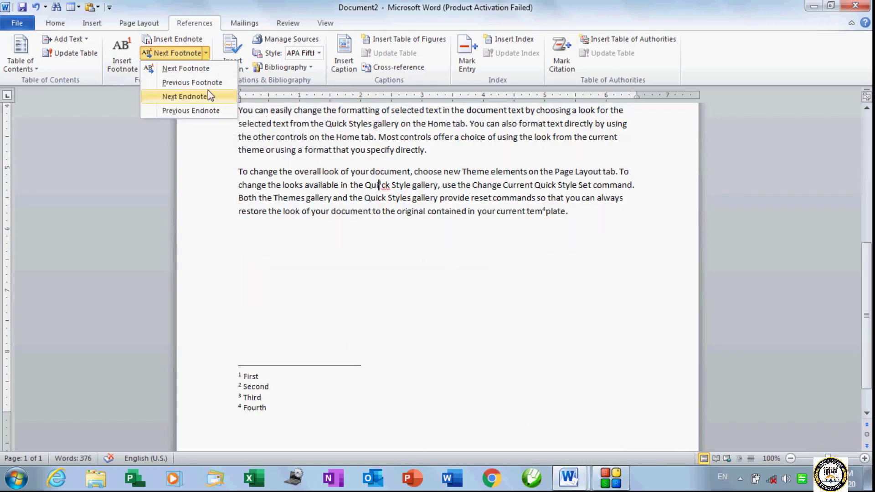
left_click(208, 72)
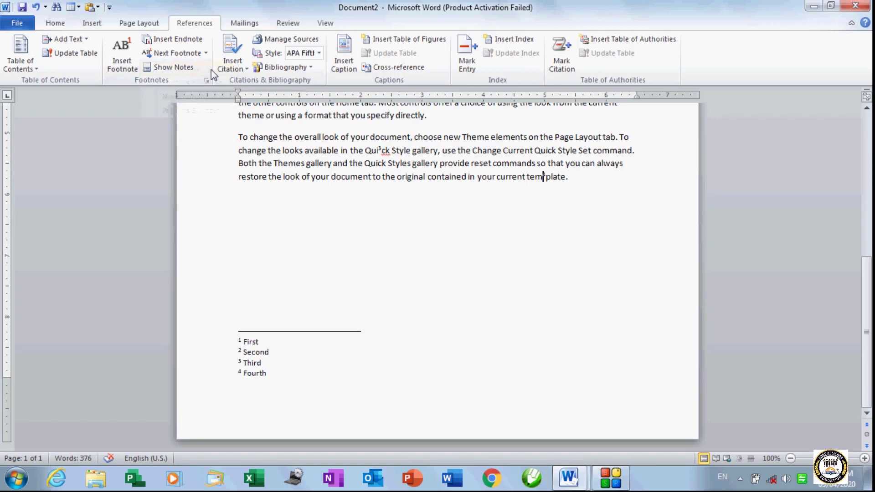
Step: Step back with Previous Footnote from the fourth reference to the first one, before "galleries"
left_click(206, 53)
left_click(209, 82)
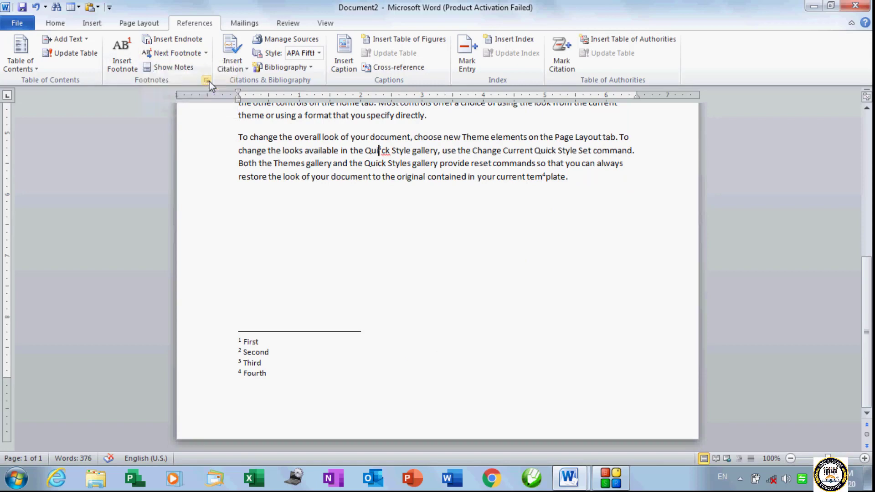
left_click(206, 53)
left_click(211, 83)
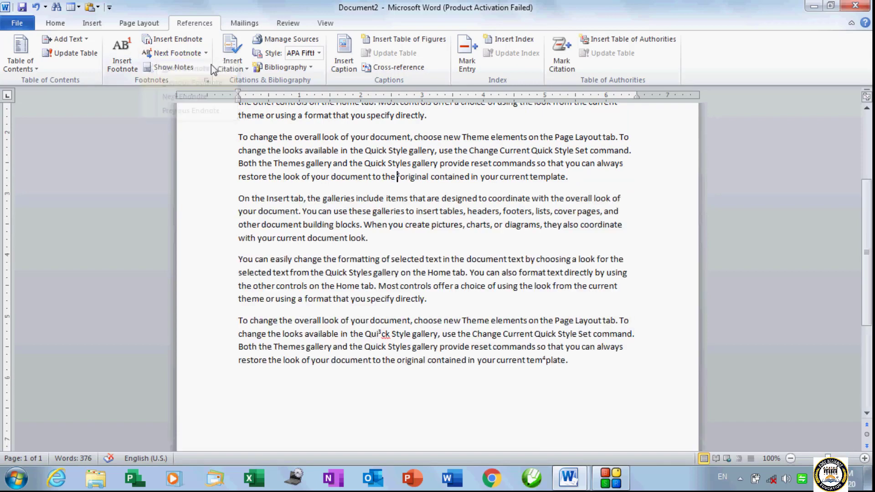
left_click(206, 54)
left_click(209, 82)
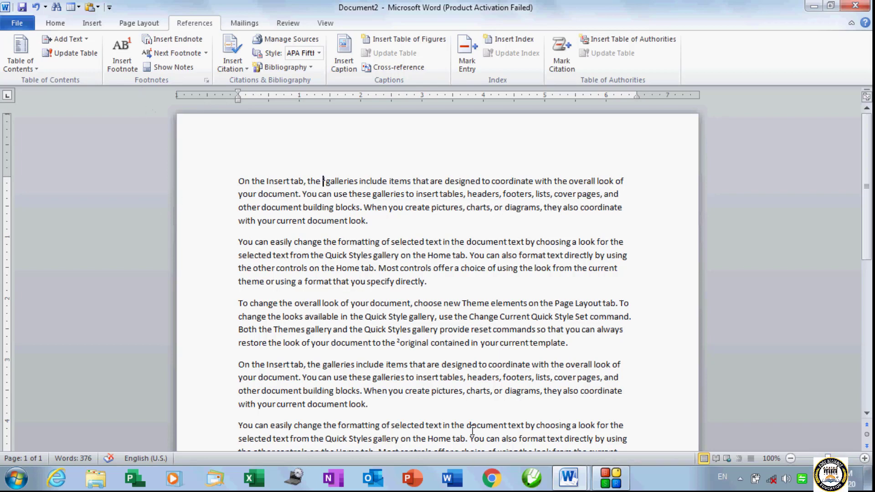
Step: Switch to Document1 and look through its table of contents and the first heading page
mouse_move(568, 479)
left_click(526, 416)
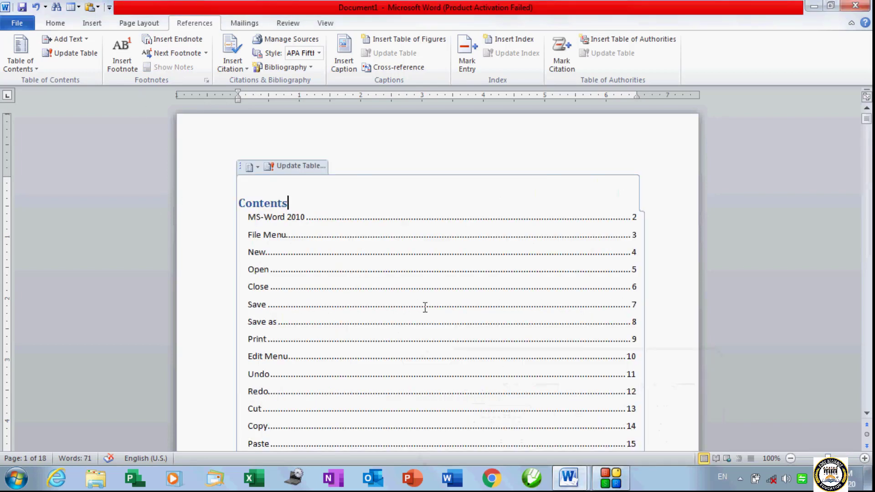
scroll(385, 277, "down", 15)
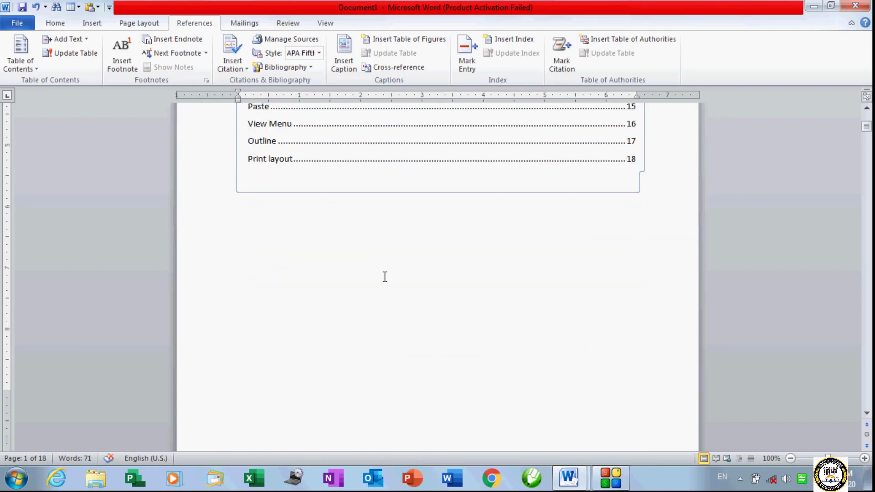
scroll(383, 276, "down", 4)
scroll(385, 276, "up", 20)
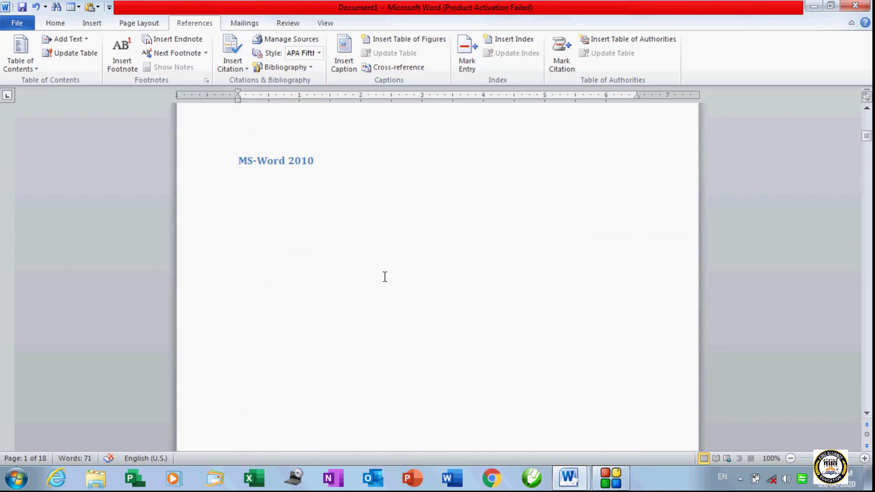
scroll(385, 276, "up", 1)
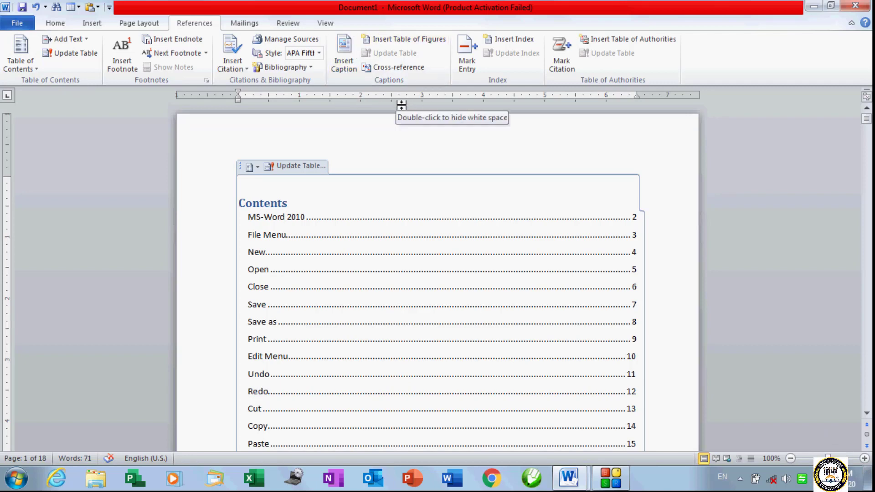
Step: Create a new blank document
key("ctrl+n")
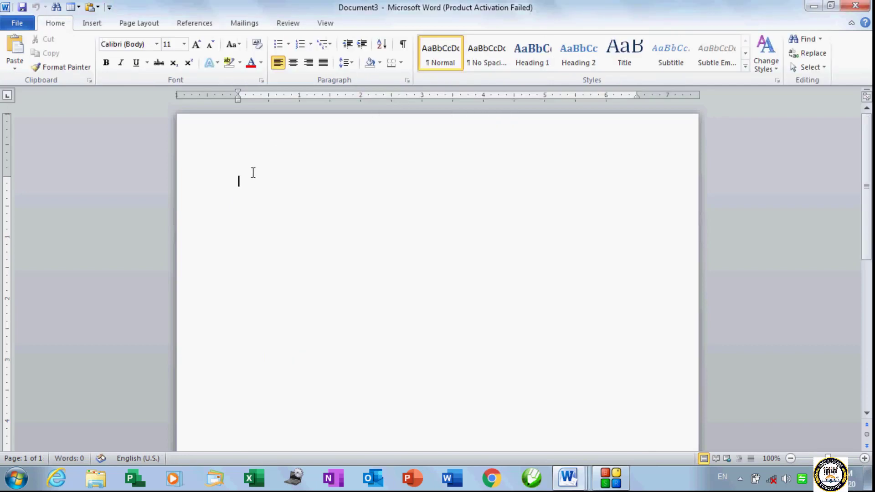
left_click(195, 24)
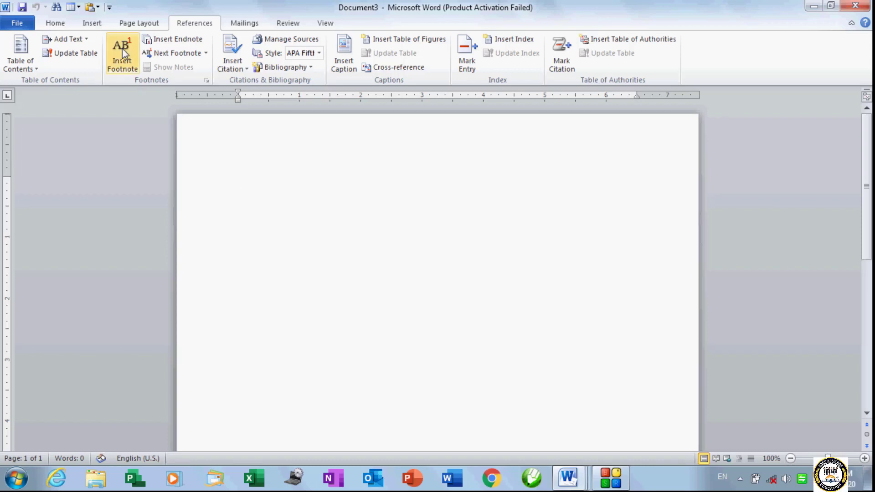
left_click(101, 28)
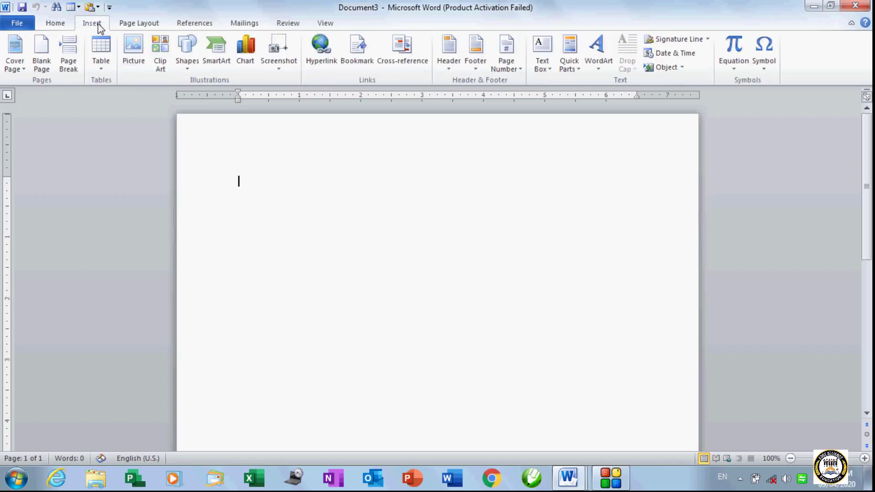
Step: Insert the pictures Desert, Hydrangeas, Jellyfish, Lighthouse, Penguins and Tulips from the Sample Pictures folder into the blank document
left_click(140, 60)
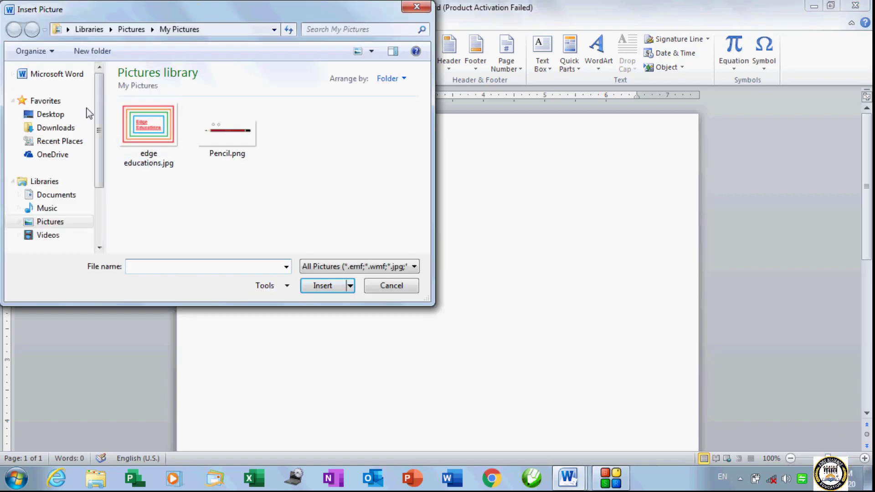
left_click(76, 224)
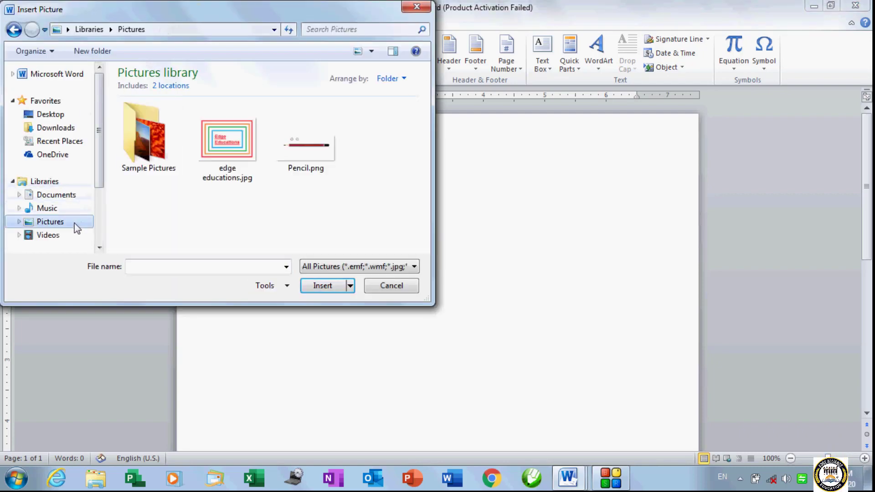
double_click(142, 152)
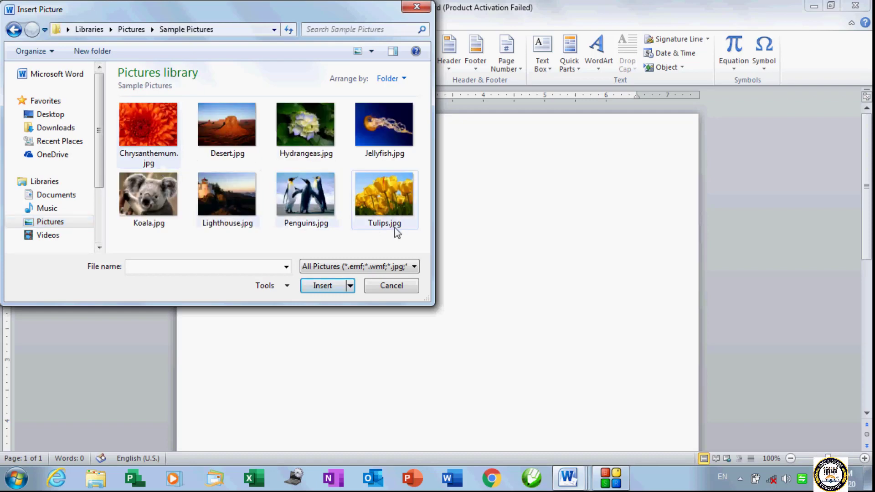
left_click_drag(408, 234, 208, 109)
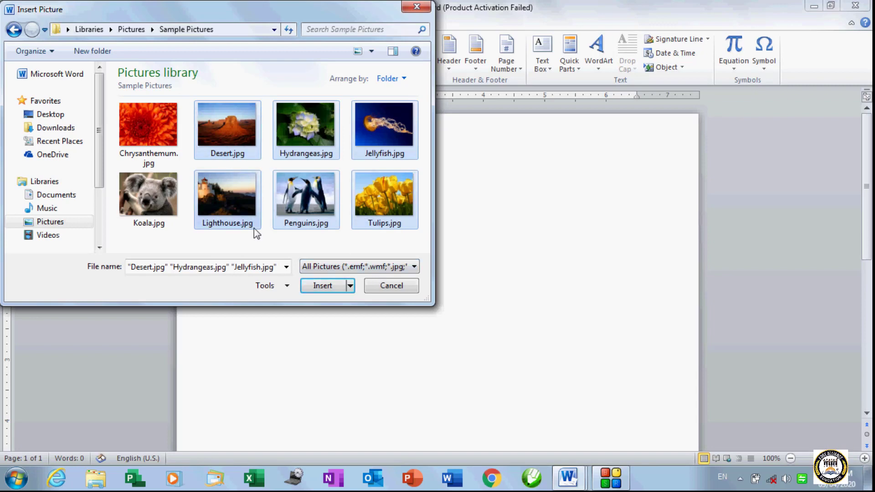
left_click(324, 287)
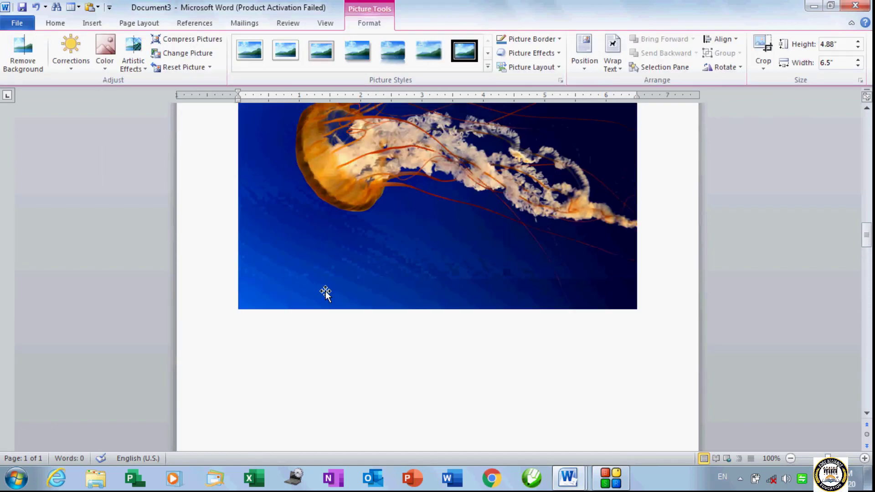
Step: Shrink the Desert picture on the first page, and the Hydrangeas picture below it to about 2.69" by 3.58"
scroll(325, 291, "up", 12)
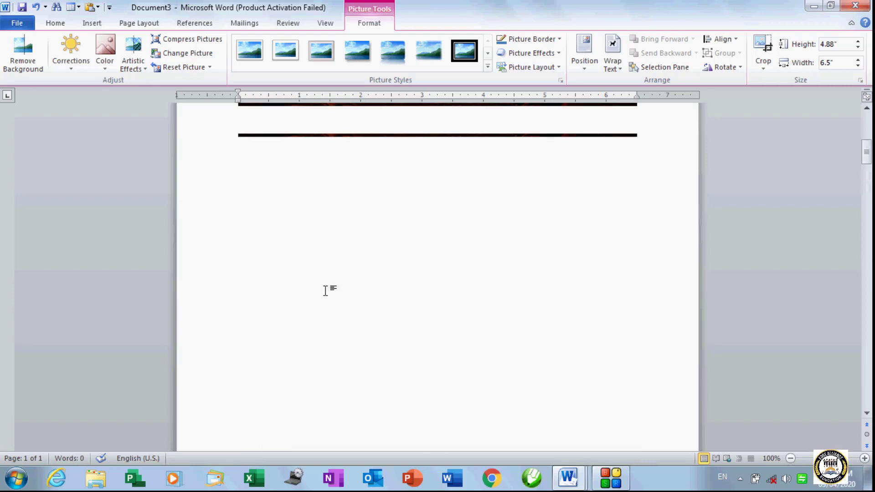
left_click(586, 213)
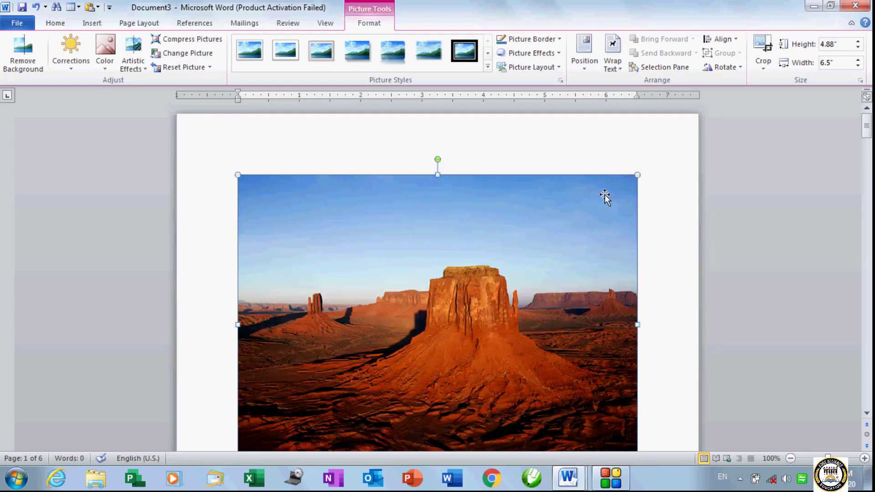
left_click_drag(637, 175, 471, 296)
scroll(471, 296, "down", 4)
left_click(546, 264)
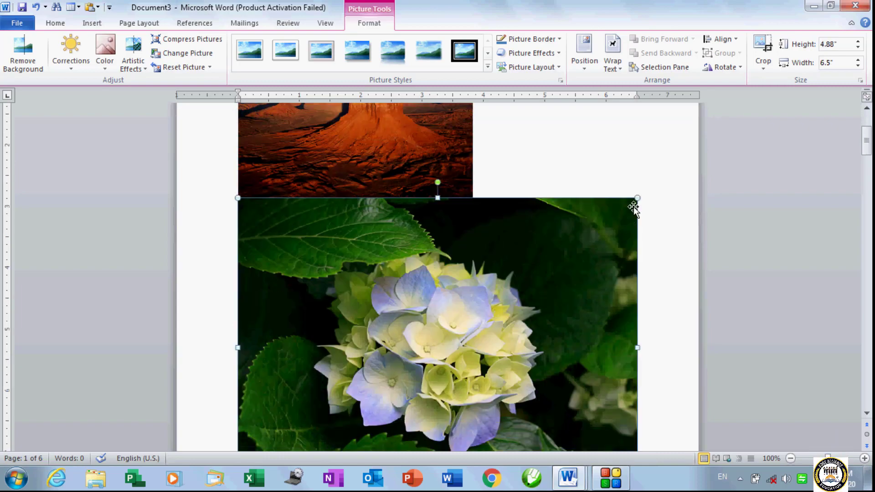
left_click_drag(637, 198, 381, 332)
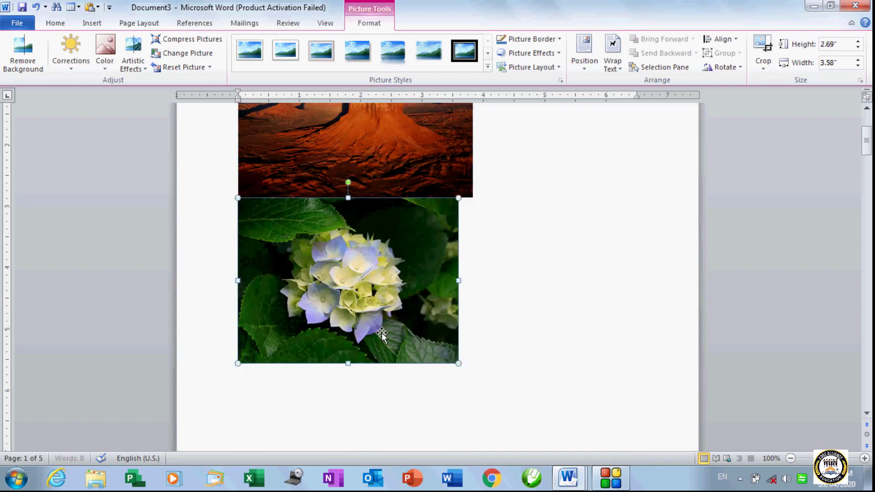
Step: Shrink the Jellyfish picture to about 2.87" by 3.83" and the Lighthouse picture to about 2.54" by 3.39"
scroll(394, 326, "down", 10)
left_click(425, 359)
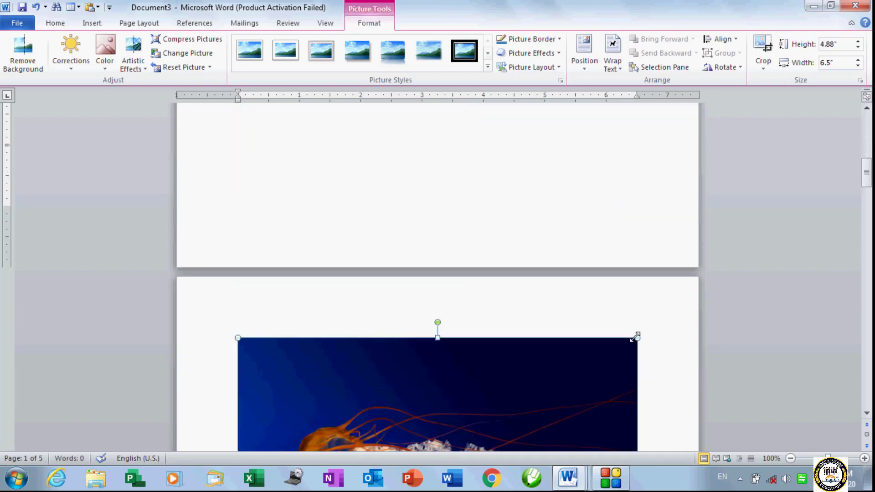
left_click_drag(634, 337, 442, 400)
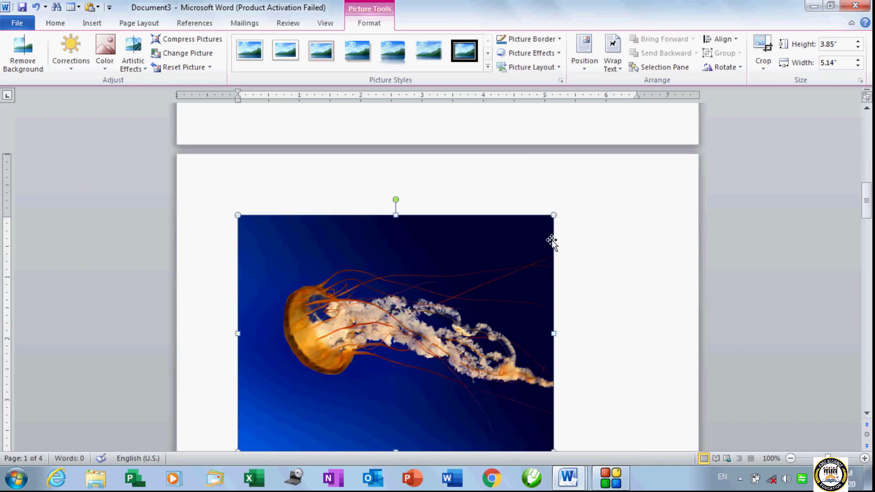
scroll(464, 275, "down", 12)
left_click(488, 287)
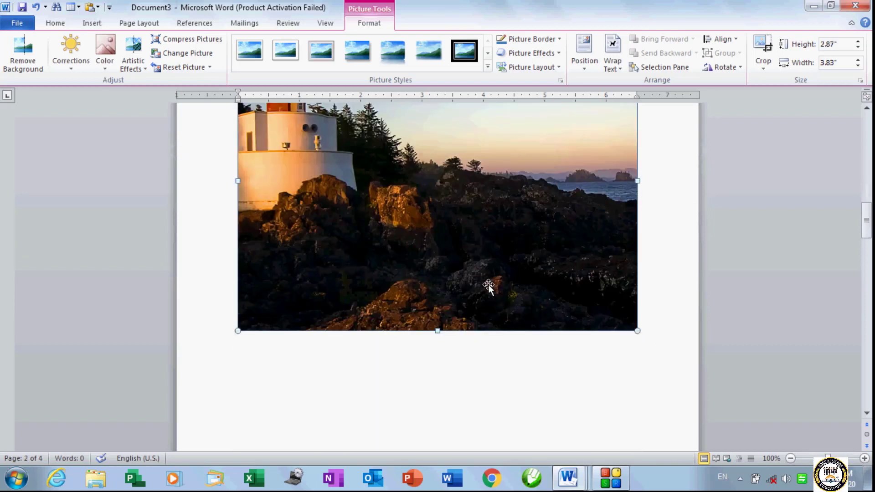
left_click_drag(638, 331, 438, 195)
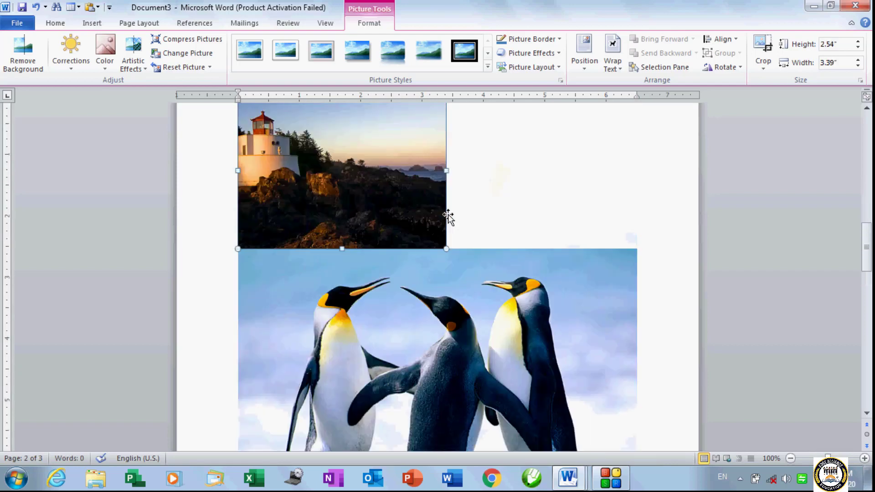
Step: Shrink the Penguins picture to about 3.4" by 4.53" and the Tulips picture to about 3.12" by 4.15"
left_click(560, 277)
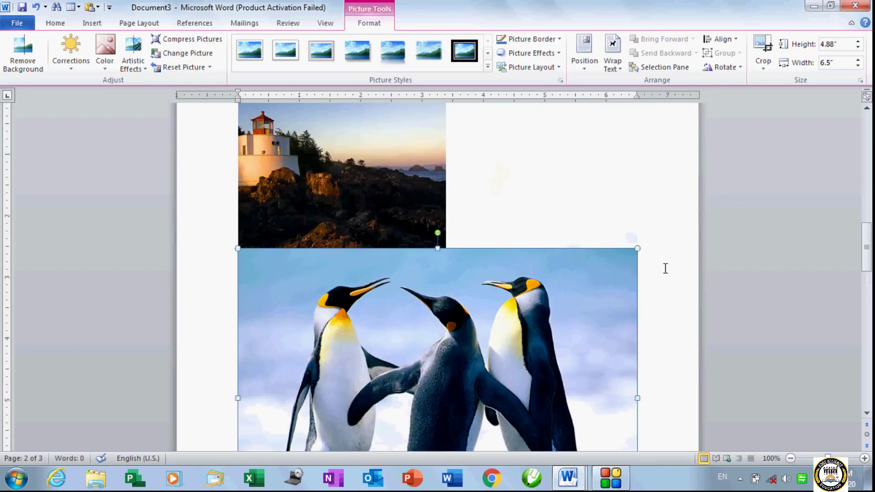
left_click_drag(624, 250, 518, 319)
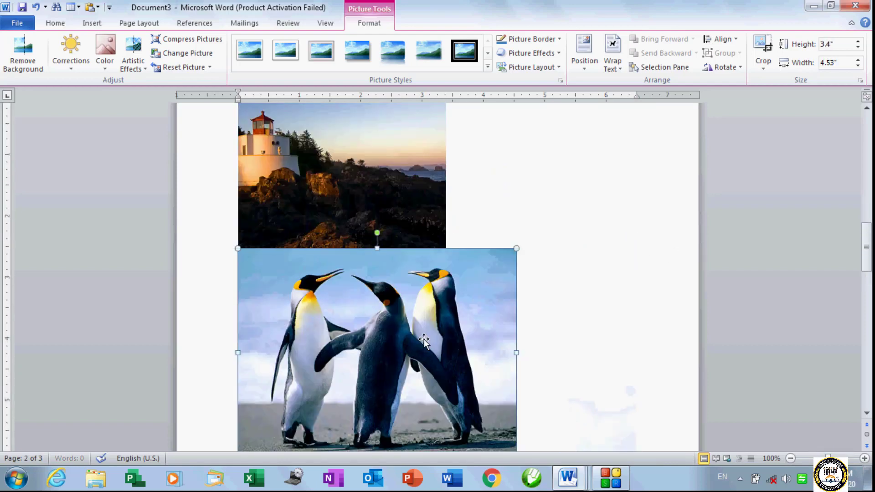
scroll(483, 285, "down", 8)
scroll(482, 286, "down", 5)
left_click(514, 332)
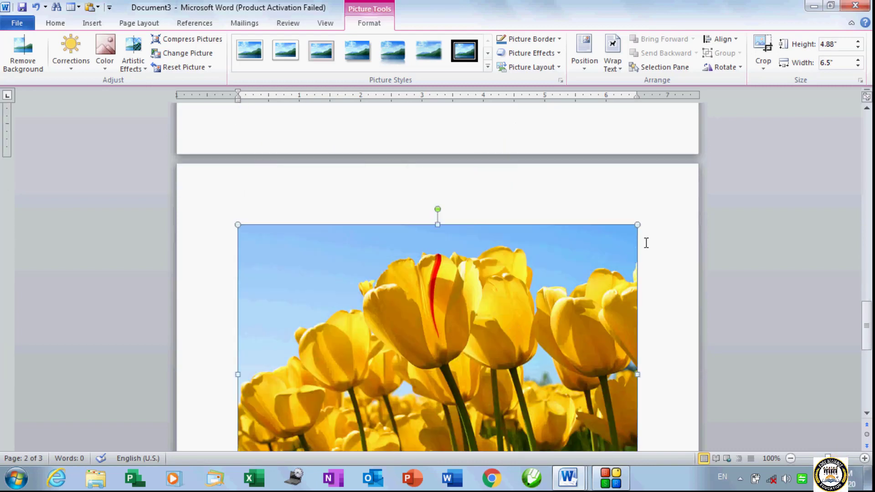
left_click_drag(638, 223, 427, 334)
Step: Enlarge the Lighthouse picture to about 3.33" by 4.44" and the Hydrangeas picture to about 2.87" by 3.82"
scroll(427, 335, "up", 8)
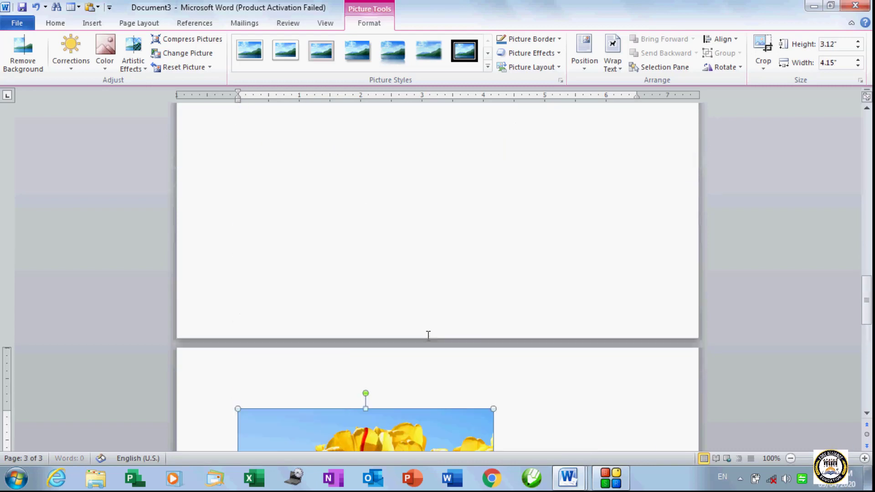
scroll(428, 335, "up", 6)
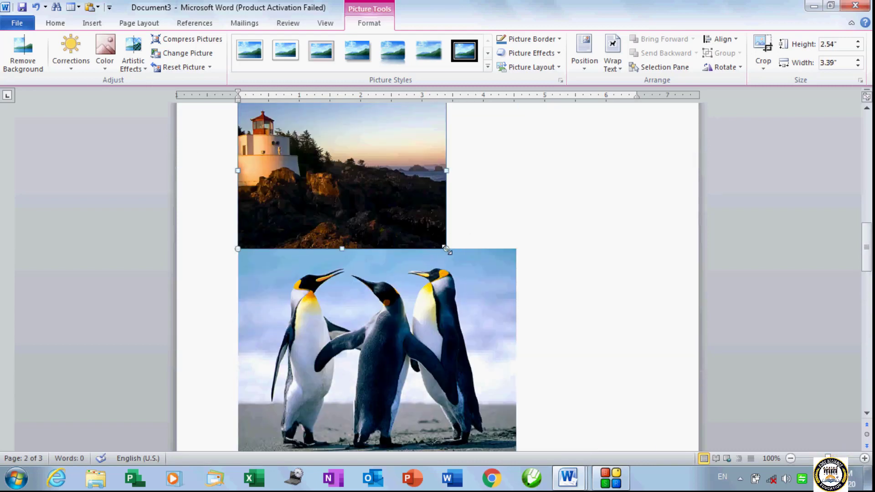
left_click_drag(447, 249, 510, 286)
scroll(488, 284, "up", 5)
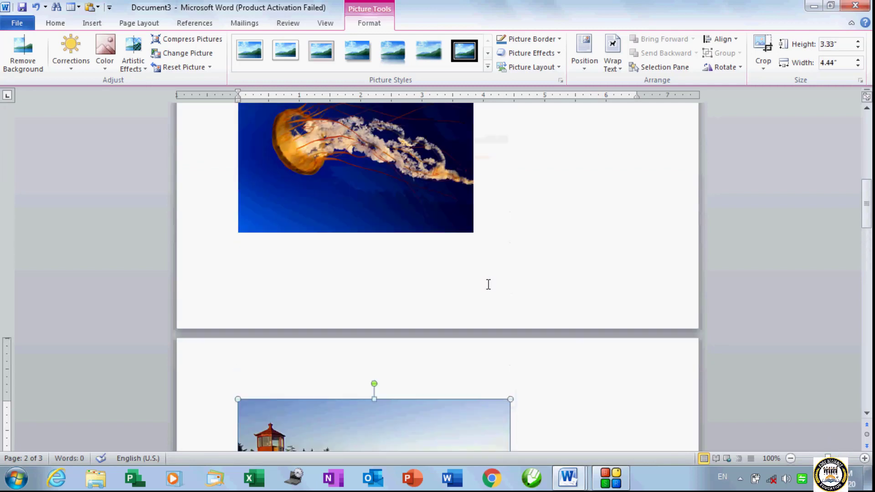
scroll(488, 284, "up", 6)
left_click(453, 301)
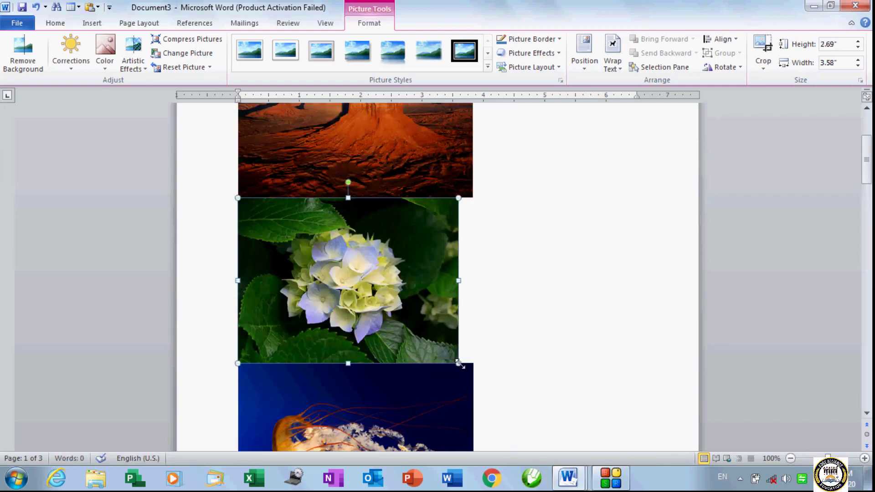
left_click_drag(463, 363, 477, 374)
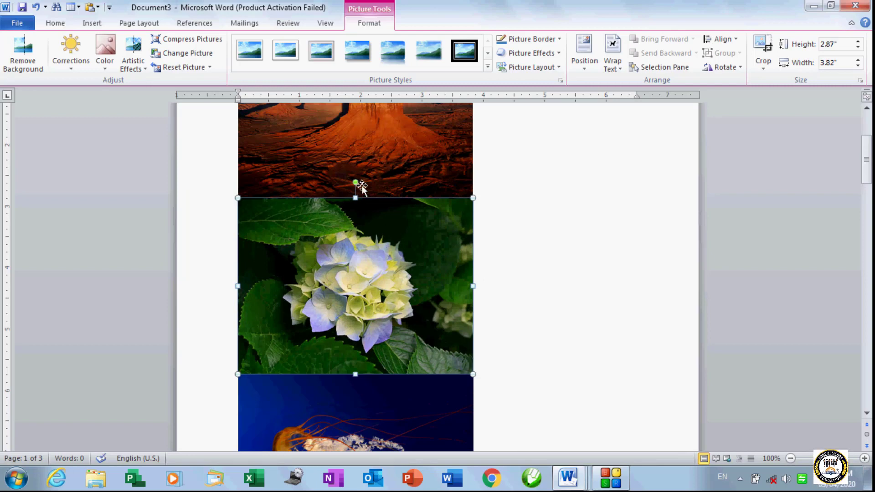
Step: Bring up the References commands and insert a page break before the Penguins picture
left_click(191, 24)
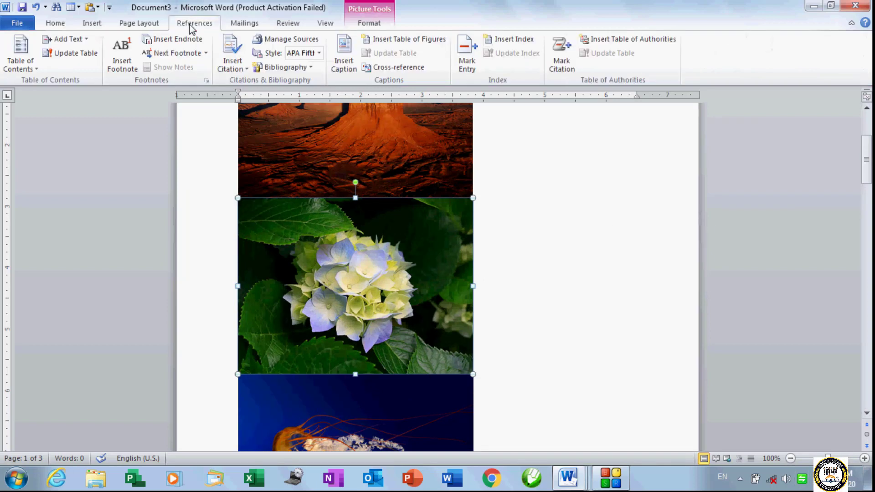
scroll(401, 273, "down", 15)
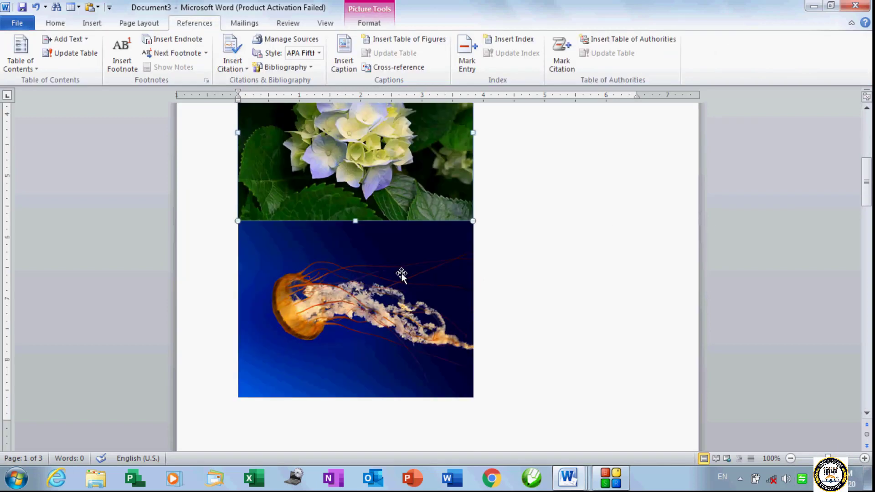
scroll(404, 272, "down", 15)
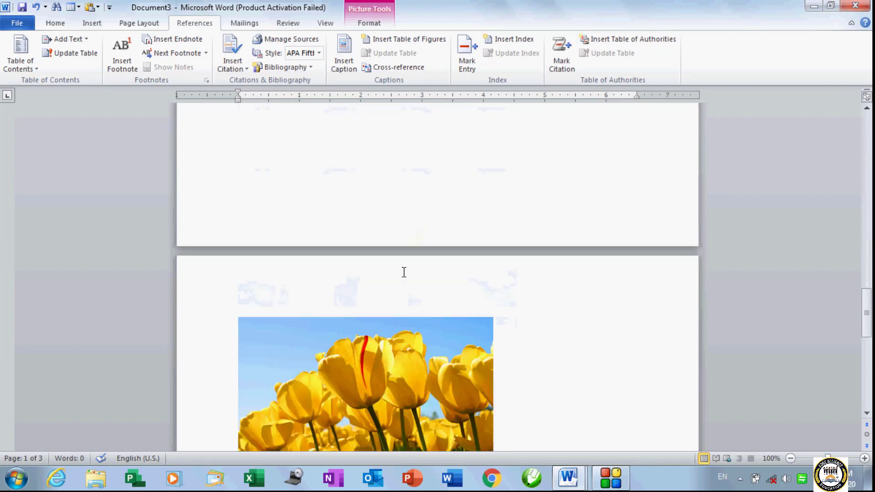
left_click(509, 169)
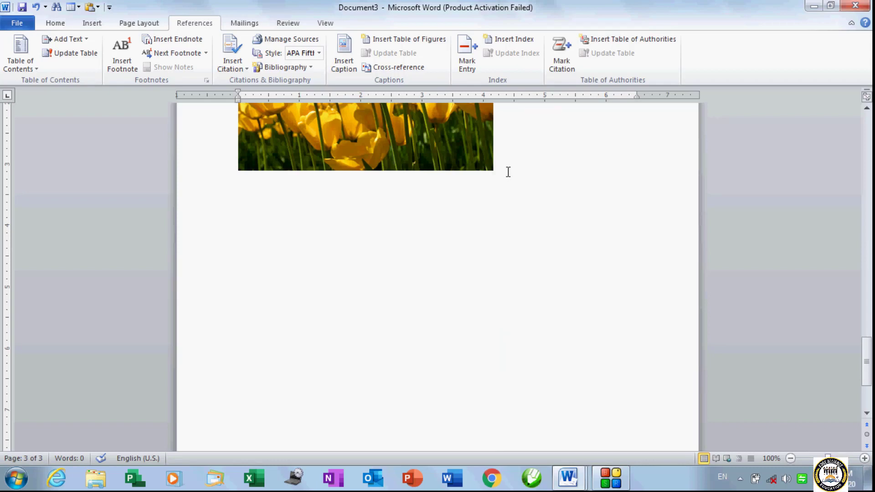
scroll(508, 171, "up", 2)
scroll(235, 233, "up", 3)
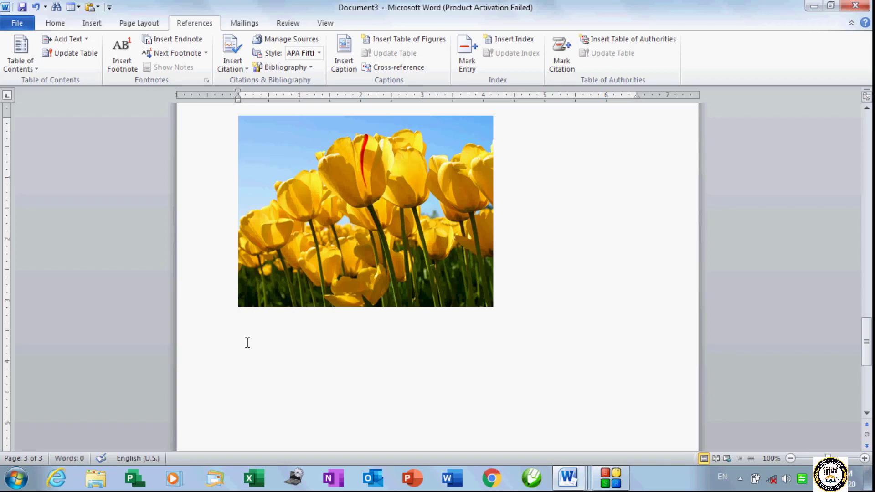
scroll(241, 343, "up", 20)
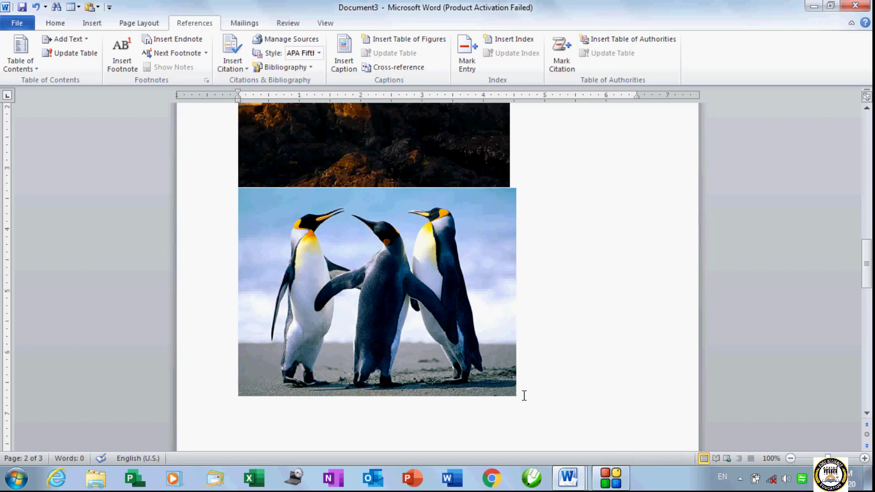
key("ctrl+Return")
Step: Insert page breaks before the Lighthouse and Jellyfish pictures so that each starts on its own page
scroll(523, 396, "up", 8)
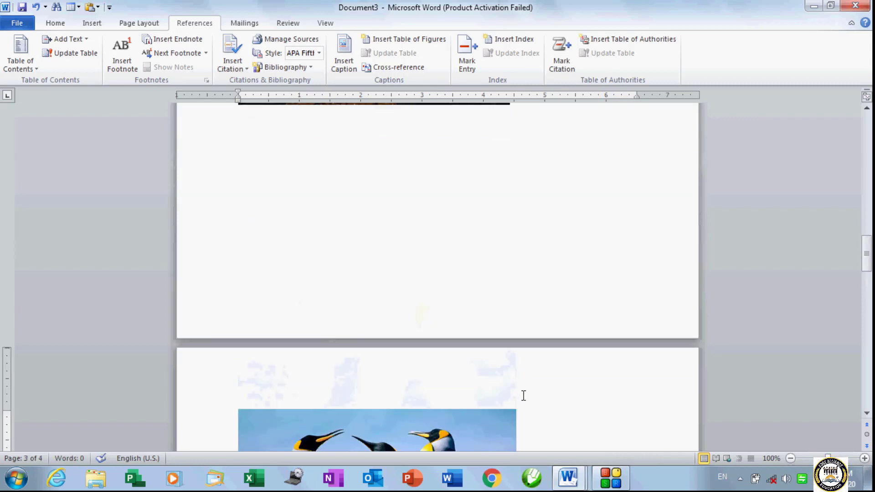
scroll(523, 395, "up", 3)
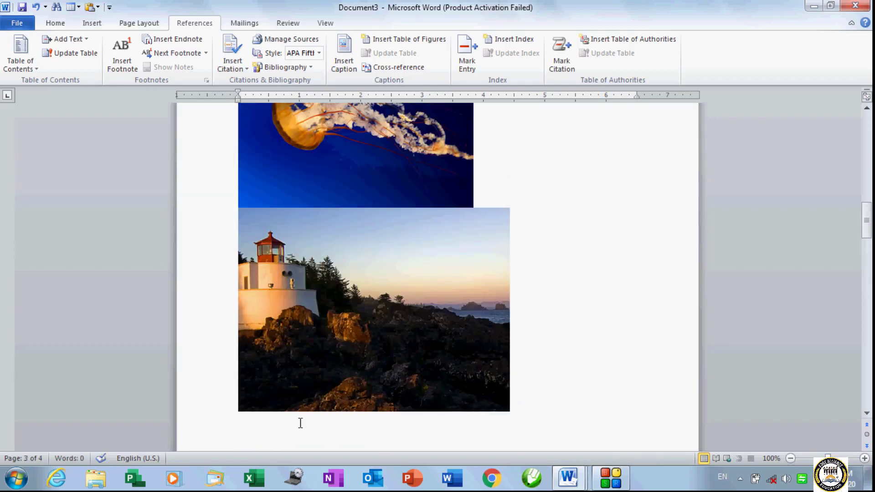
left_click(252, 406)
left_click(519, 406)
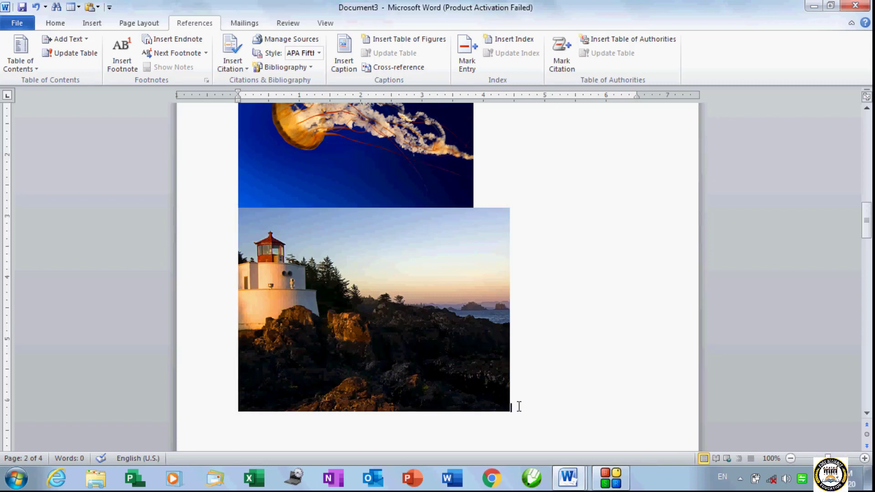
key("BackSpace")
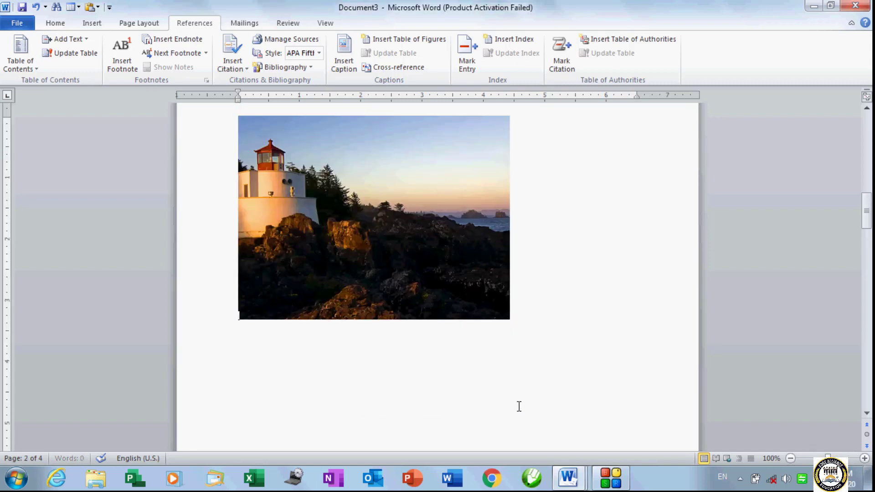
key("BackSpace")
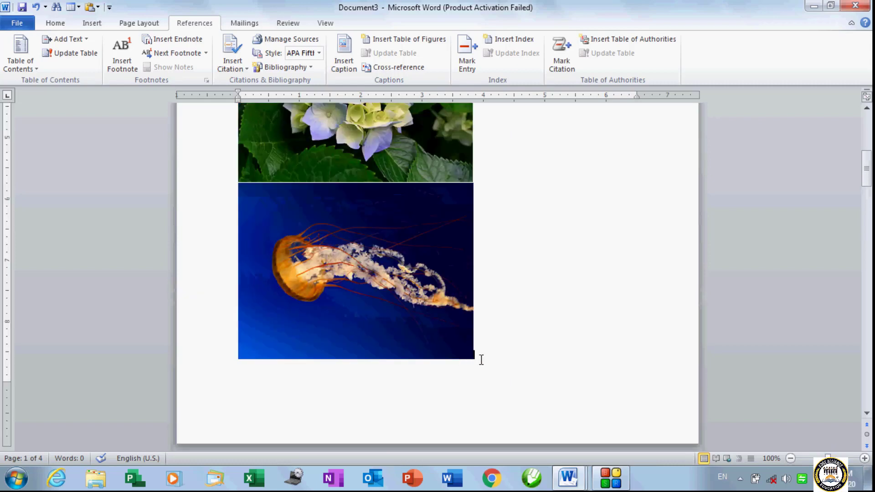
key("Return")
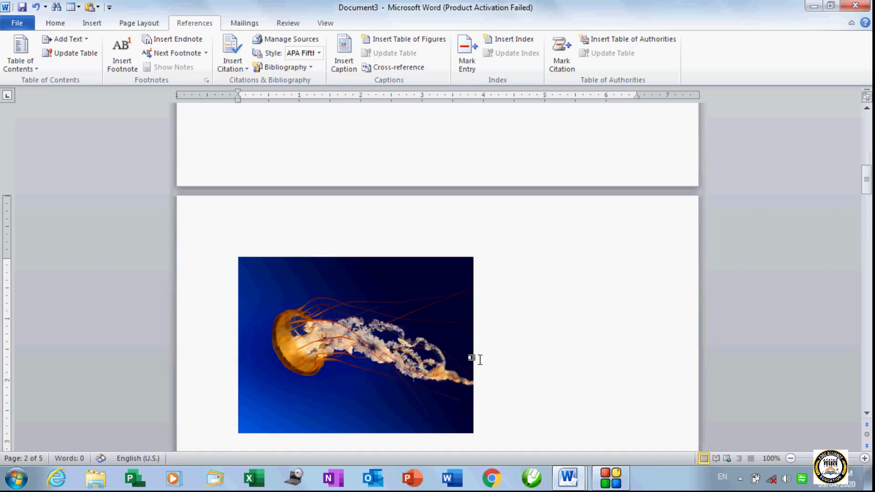
Step: Insert page breaks before the Hydrangeas and Desert pictures, leaving an empty first page in the document
scroll(478, 359, "up", 15)
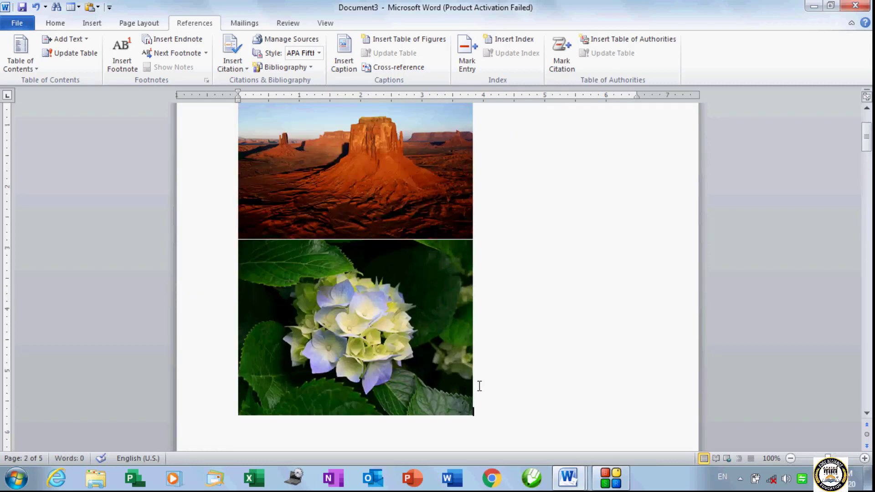
key("Left")
key("Return")
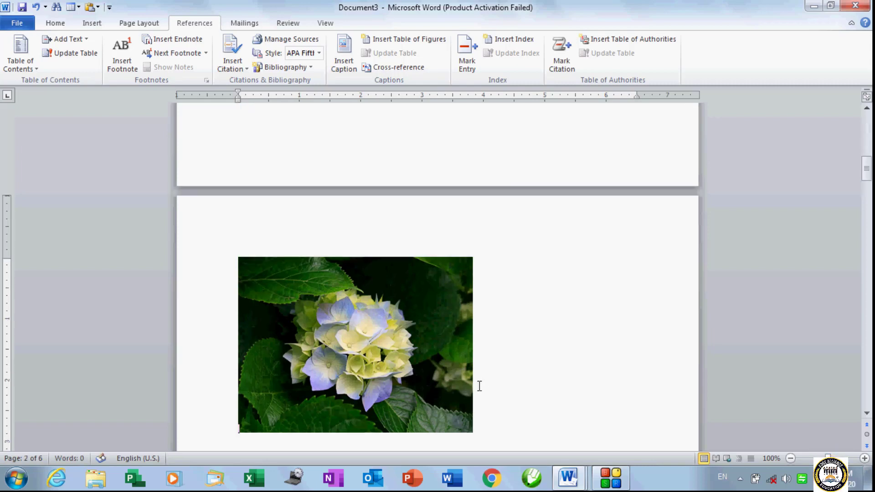
scroll(480, 386, "up", 20)
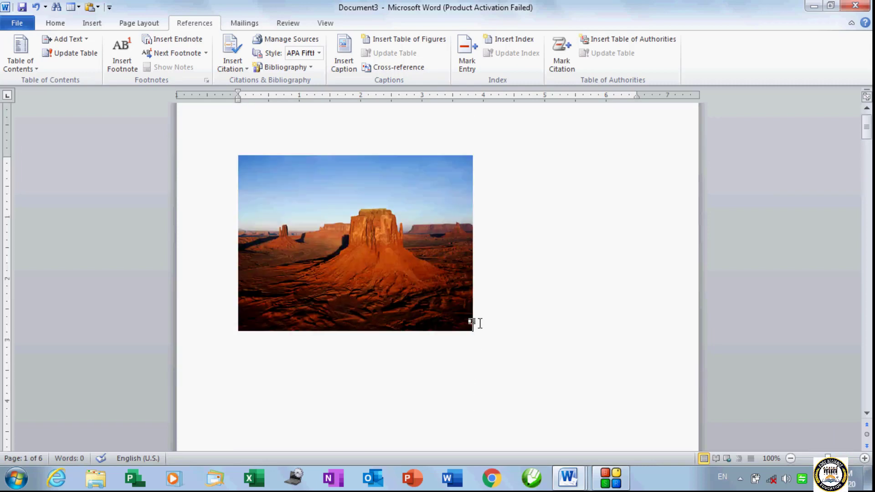
key("ctrl+Return")
scroll(481, 324, "up", 15)
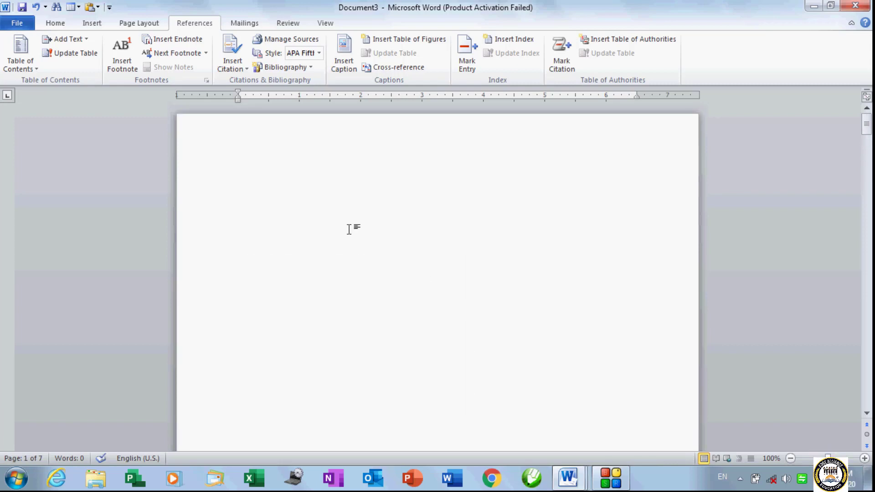
Step: Check the page layout from the blank first page through the Desert and Jellyfish pictures
left_click(266, 196)
scroll(264, 197, "down", 1)
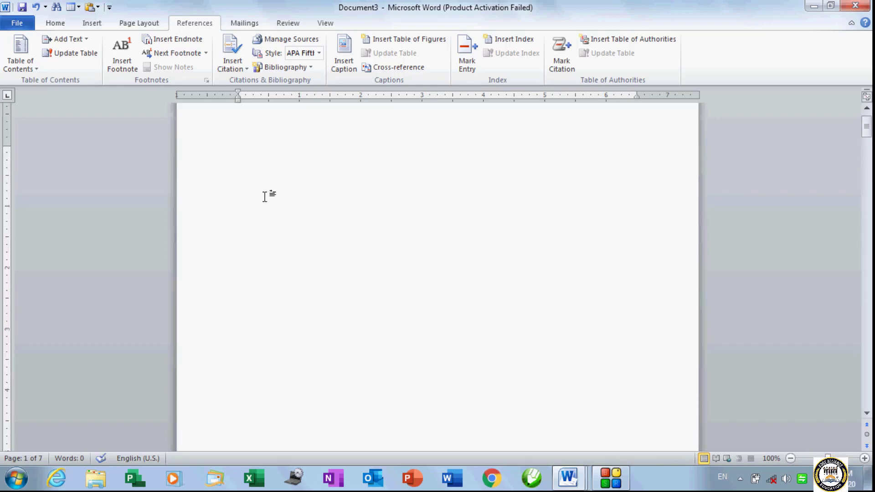
scroll(264, 196, "down", 20)
left_click(298, 255)
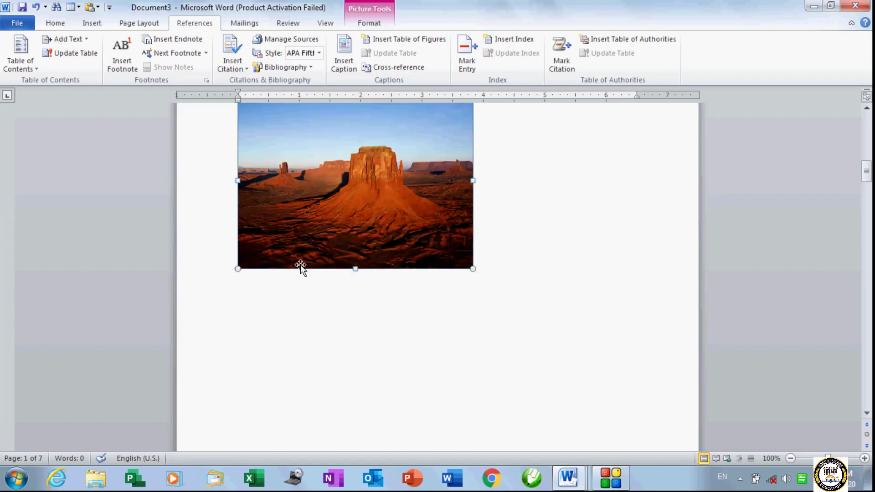
scroll(297, 296, "up", 13)
scroll(297, 297, "down", 20)
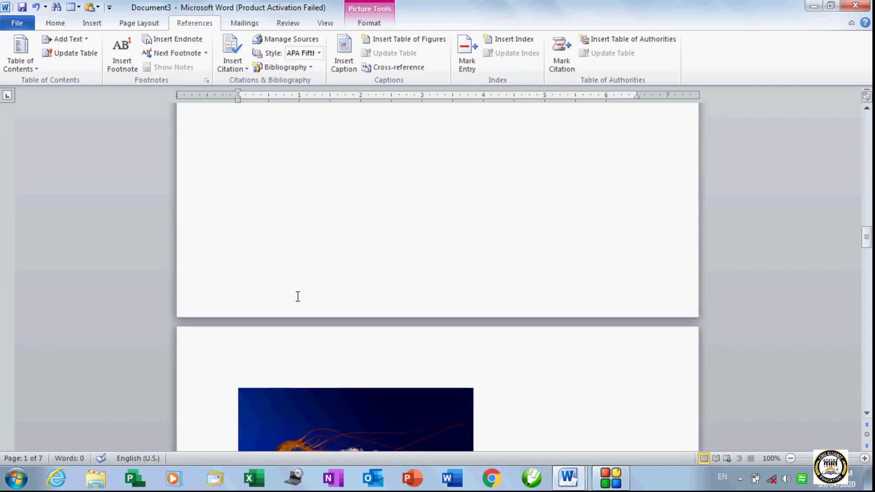
Step: Add blank lines below the Desert picture and start inserting a caption there
scroll(298, 296, "down", 10)
scroll(298, 297, "up", 11)
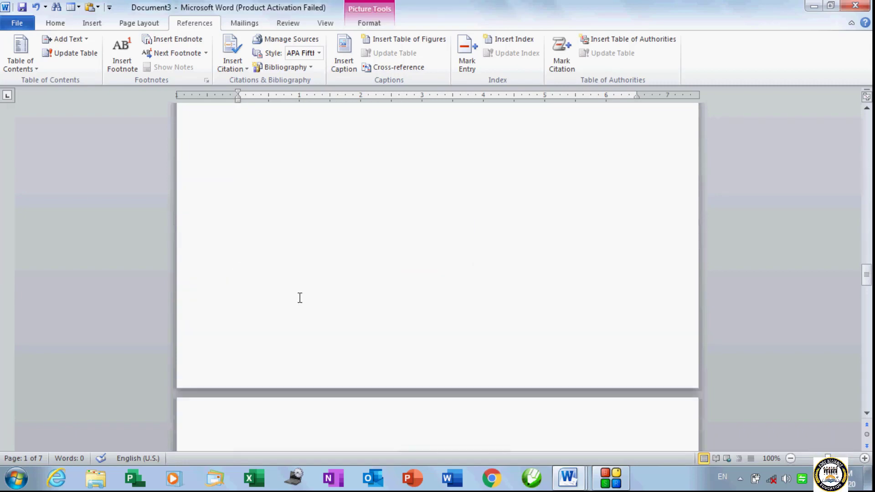
scroll(299, 297, "up", 20)
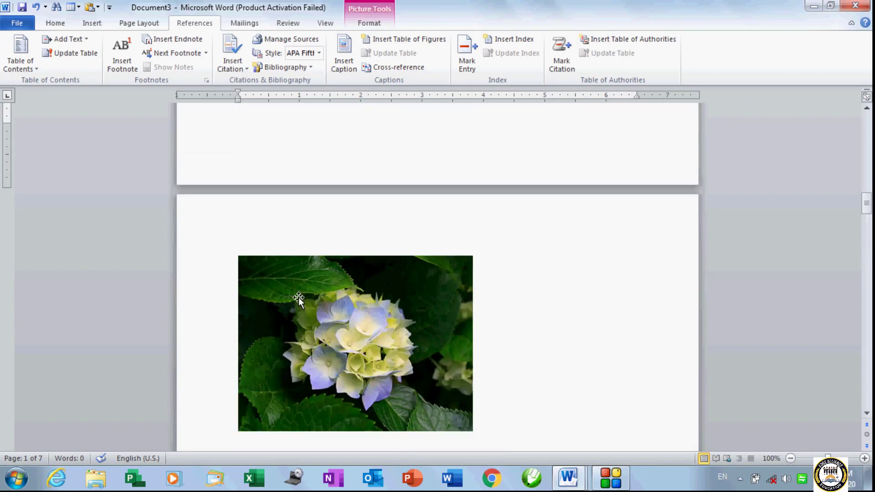
scroll(299, 297, "up", 15)
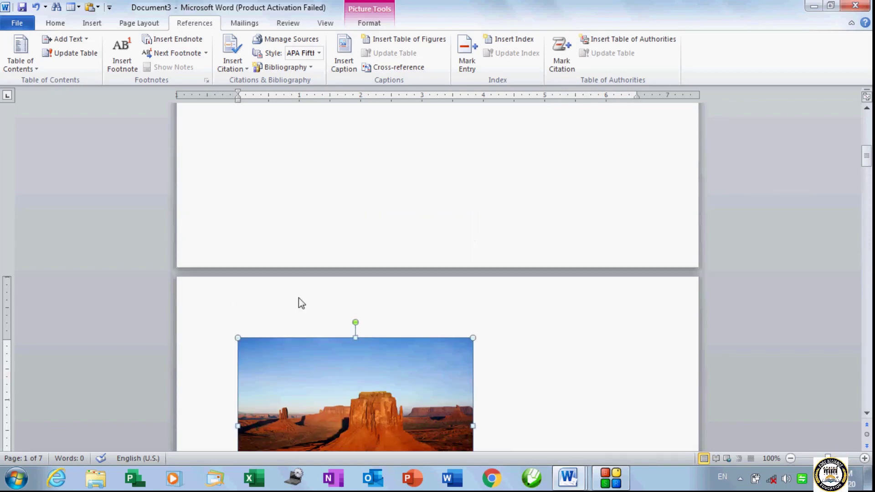
scroll(299, 298, "down", 5)
left_click(484, 348)
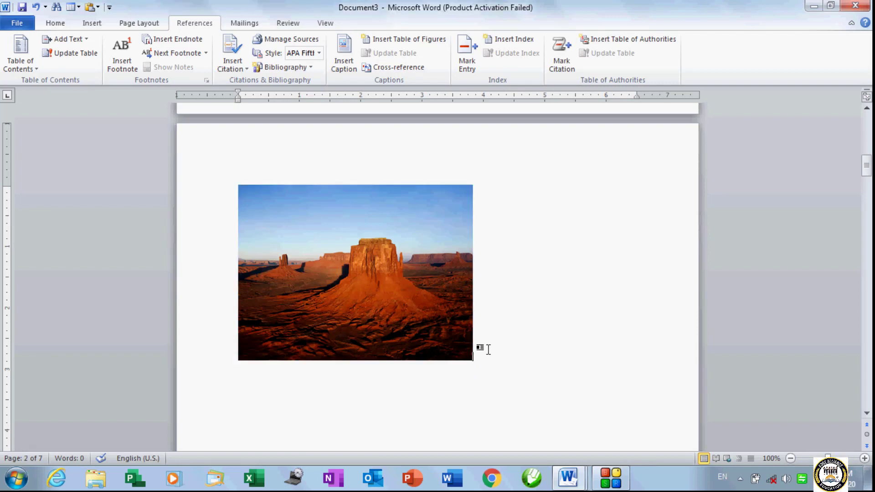
key("Return")
scroll(262, 386, "down", 3)
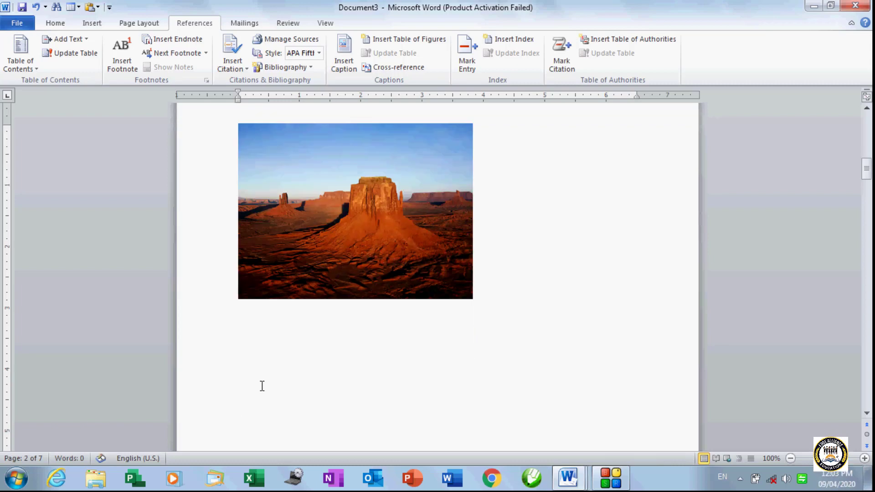
left_click(342, 71)
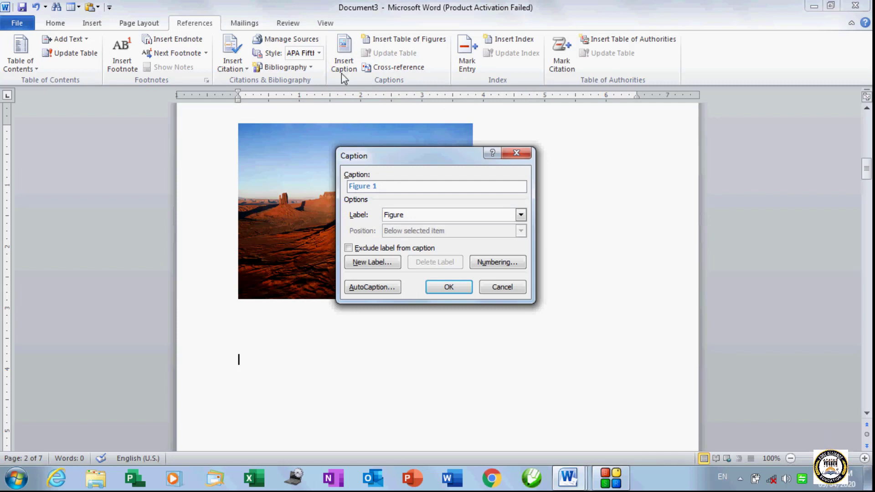
left_click_drag(423, 161, 470, 162)
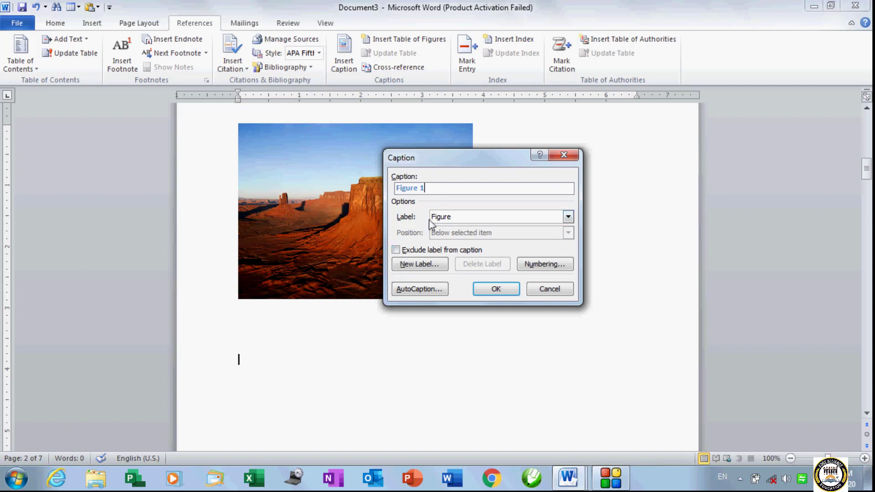
Step: Try the Equation and Table labels for the caption and return to the Figure label
left_click(497, 222)
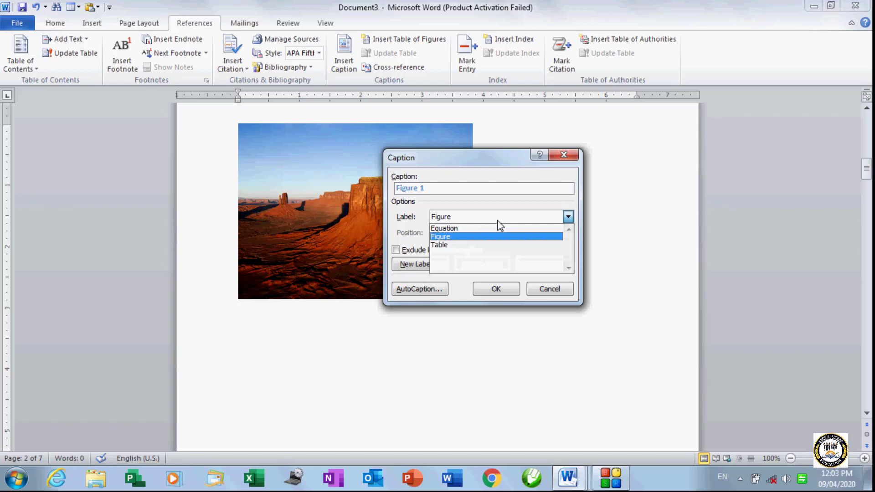
left_click(462, 229)
left_click(462, 219)
left_click(455, 245)
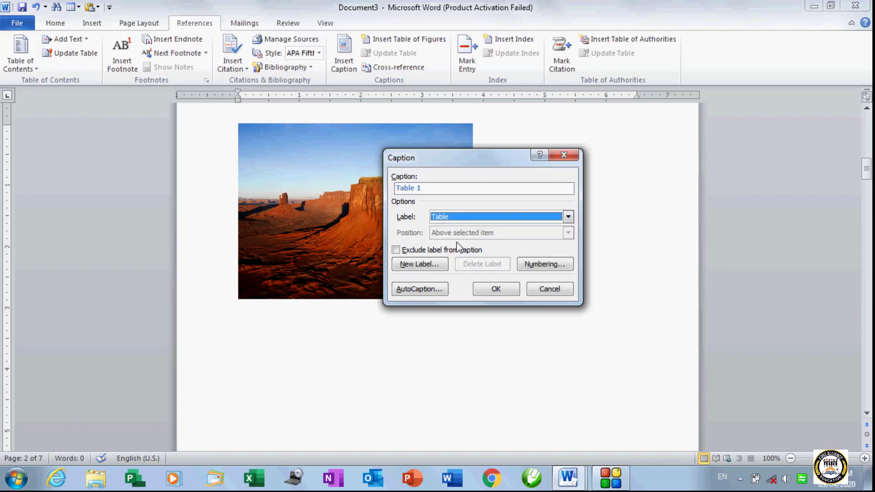
left_click(457, 218)
left_click(457, 237)
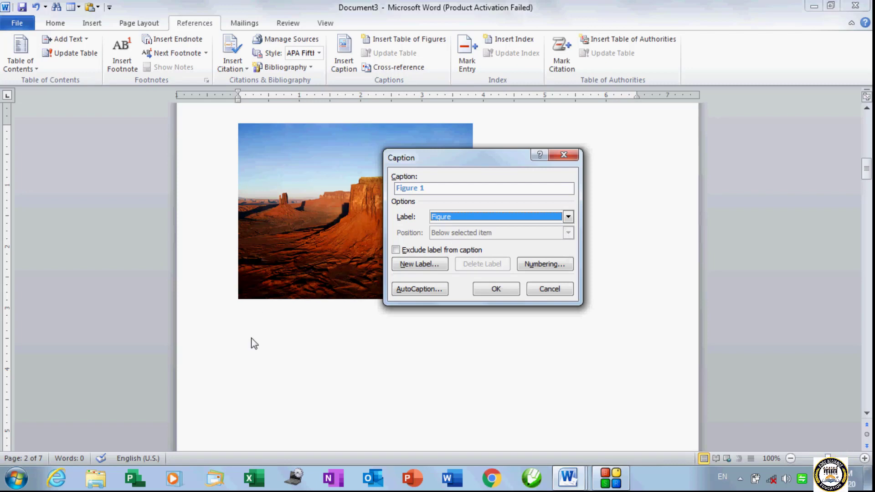
left_click(450, 221)
left_click(448, 228)
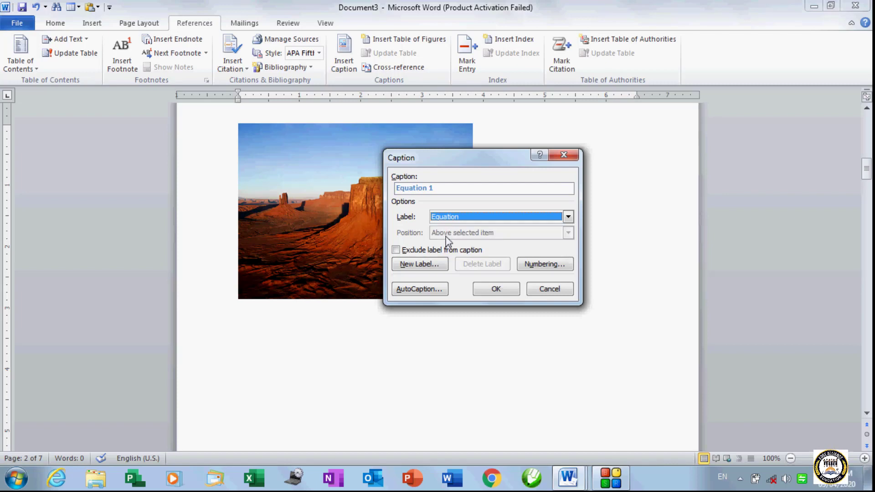
left_click(462, 219)
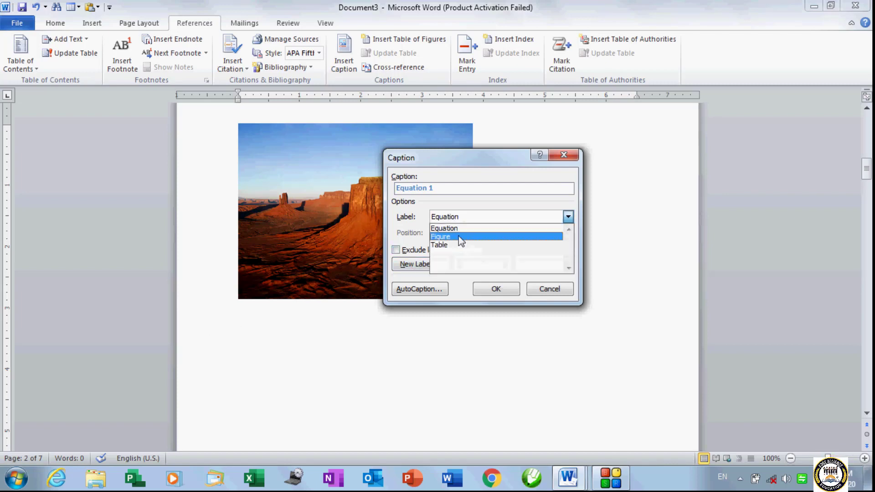
left_click(459, 246)
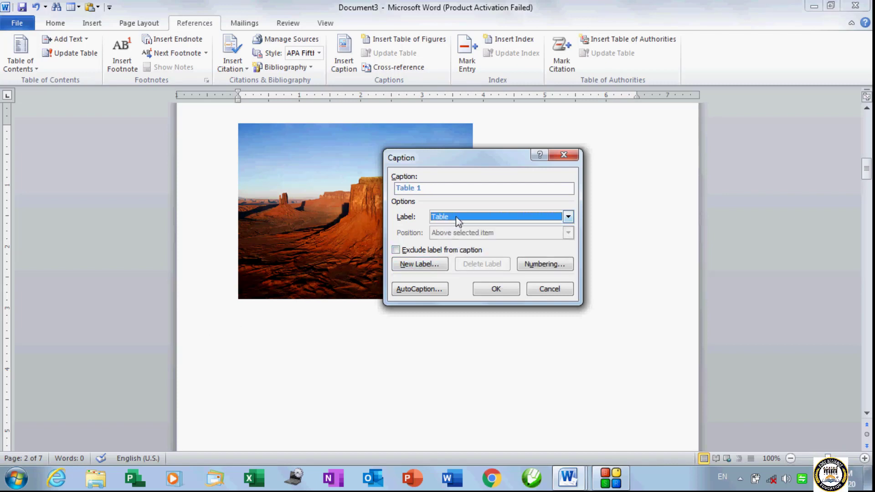
left_click(455, 217)
left_click(455, 236)
Step: Create a new caption label named "Edge Educations"
left_click(432, 268)
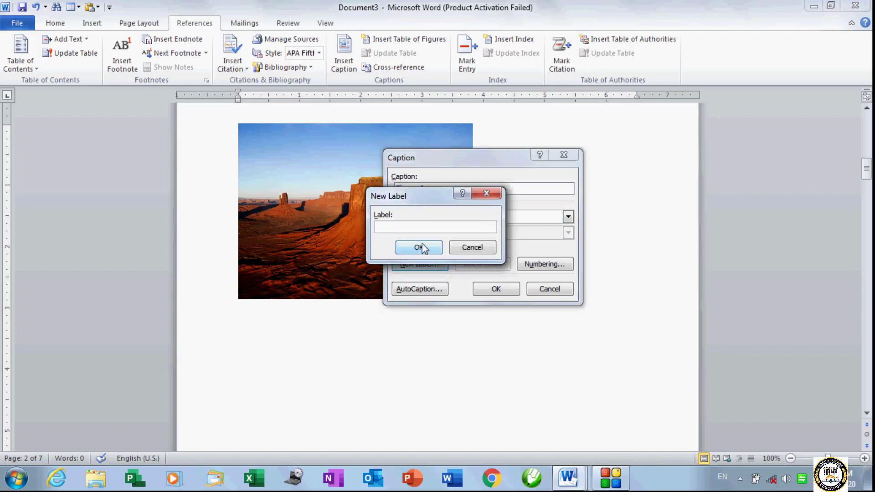
type("Edge ")
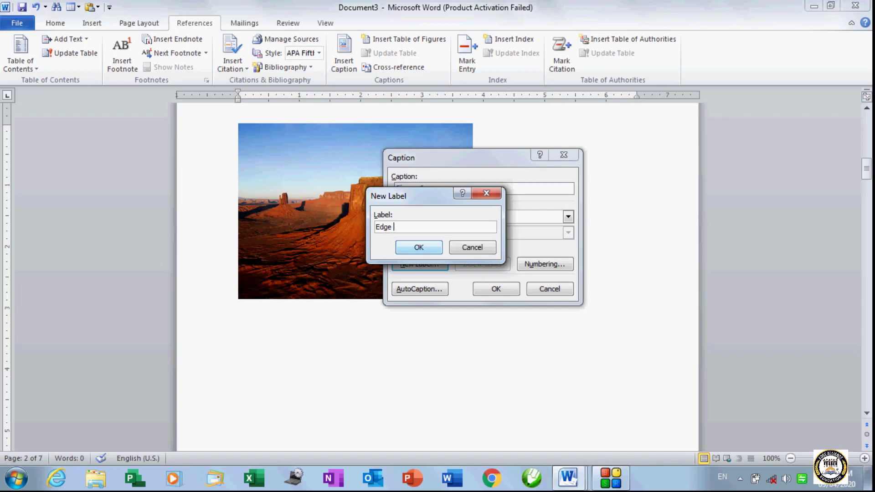
type("Educa")
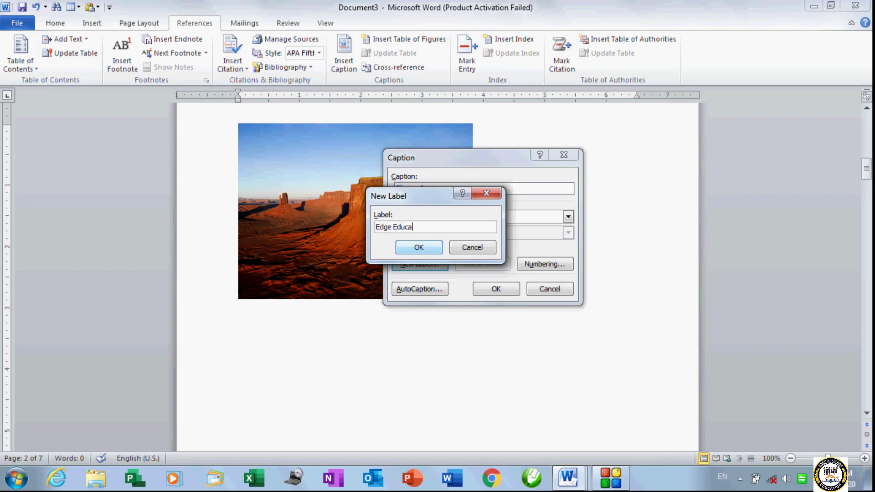
type("tions")
left_click(438, 252)
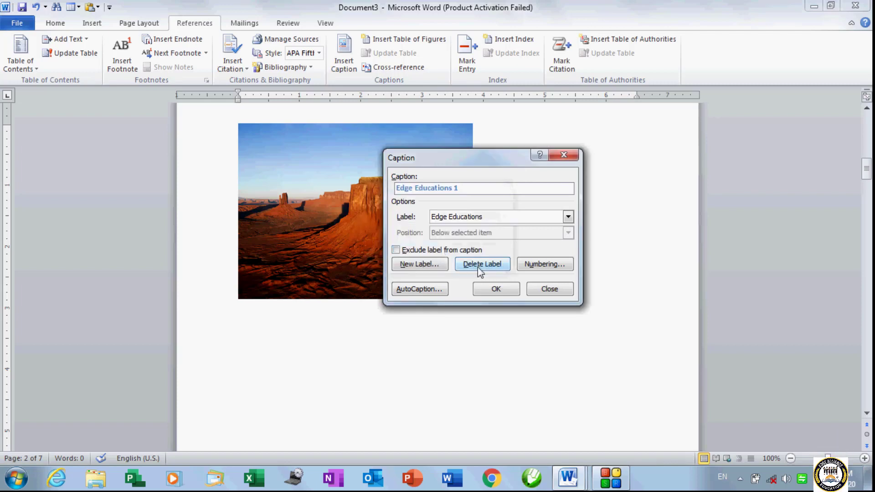
Step: Select the custom Edge Educations label among the caption labels and delete it
left_click(439, 218)
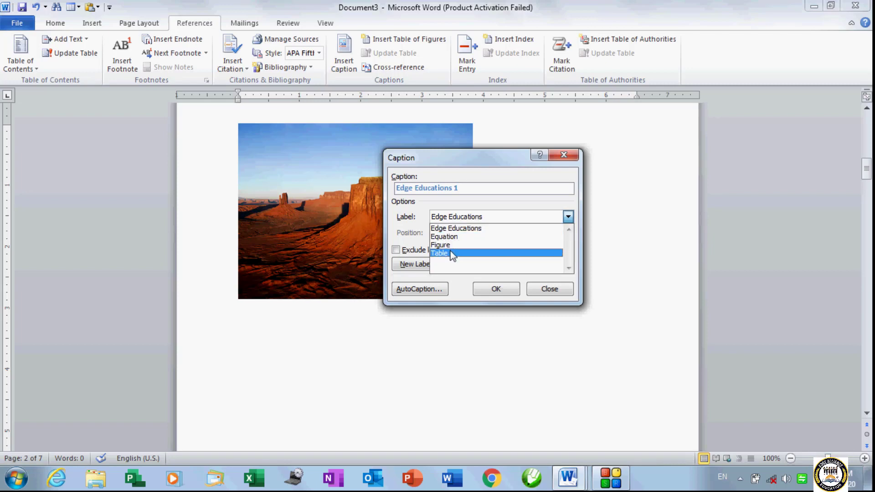
left_click(457, 229)
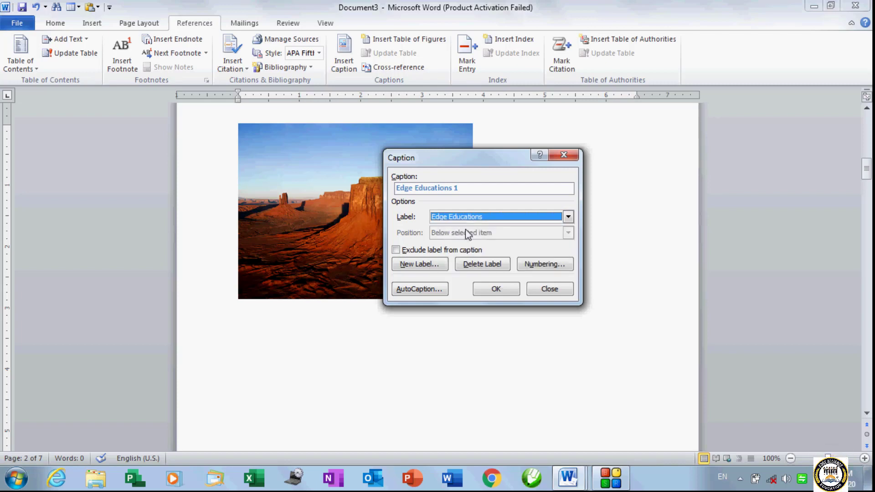
left_click(474, 267)
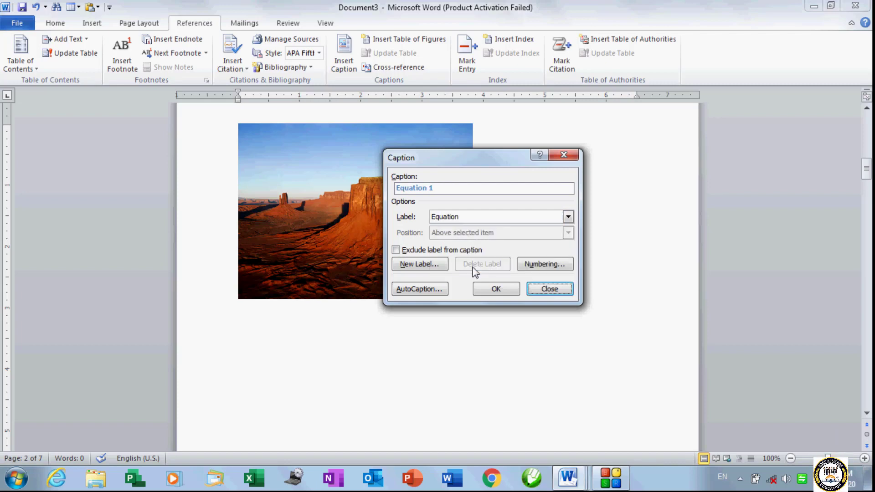
Step: Select the built-in Figure and Table labels in turn to check whether they can be deleted
left_click(467, 223)
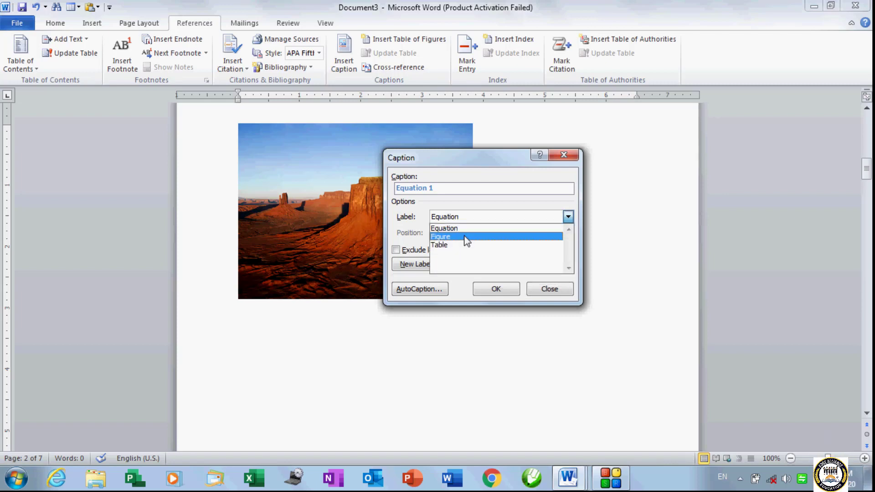
left_click(466, 237)
left_click(462, 217)
left_click(462, 245)
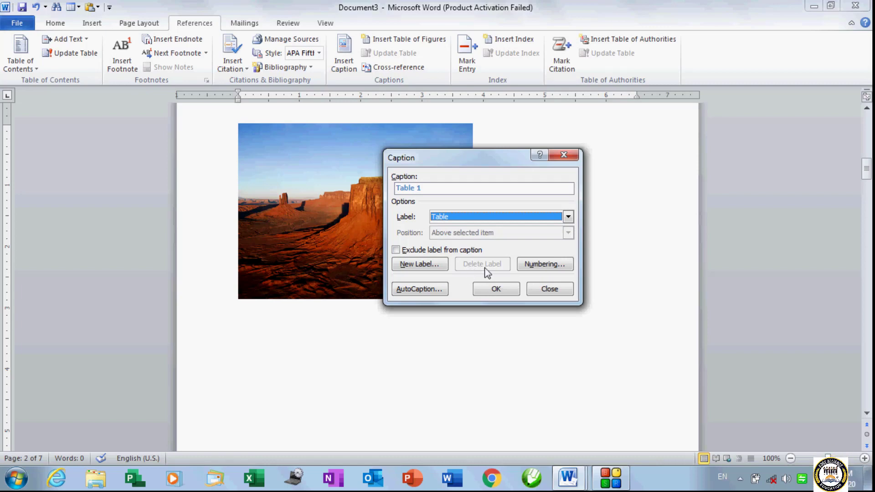
Step: Create a new caption label named "edge educations" and choose it for the caption
left_click(435, 268)
type("edg")
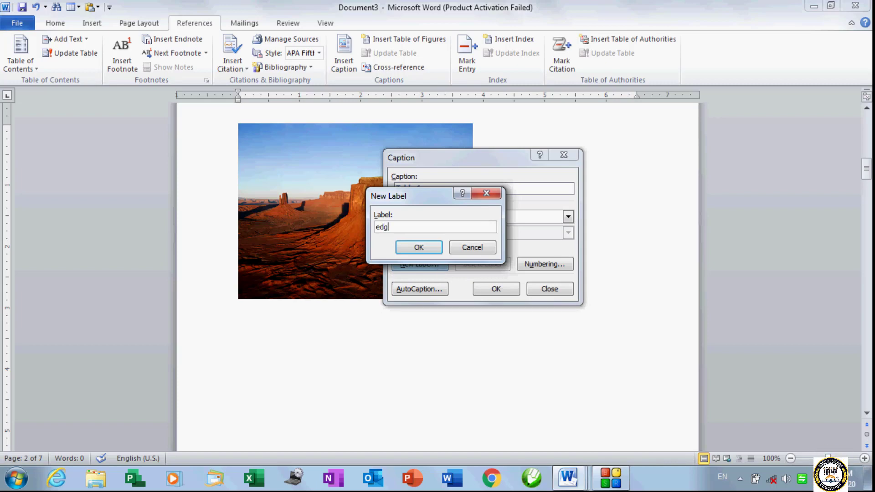
type("e educations")
left_click(429, 250)
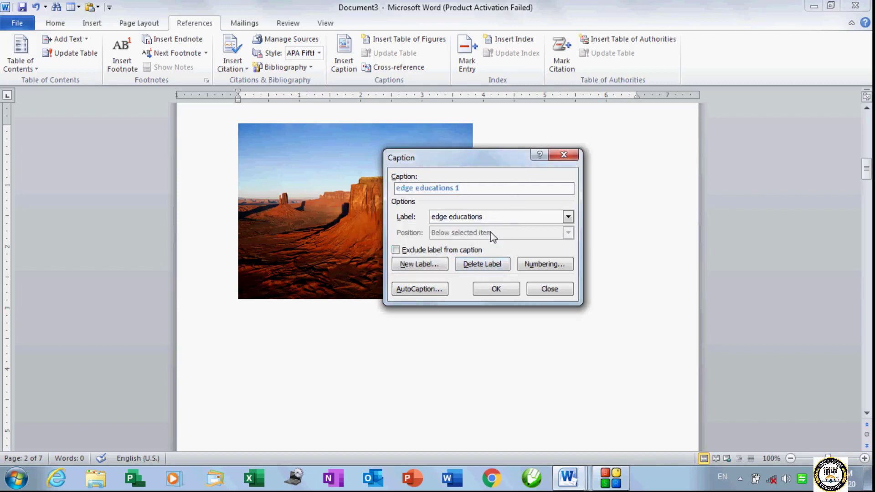
left_click(490, 217)
left_click(483, 242)
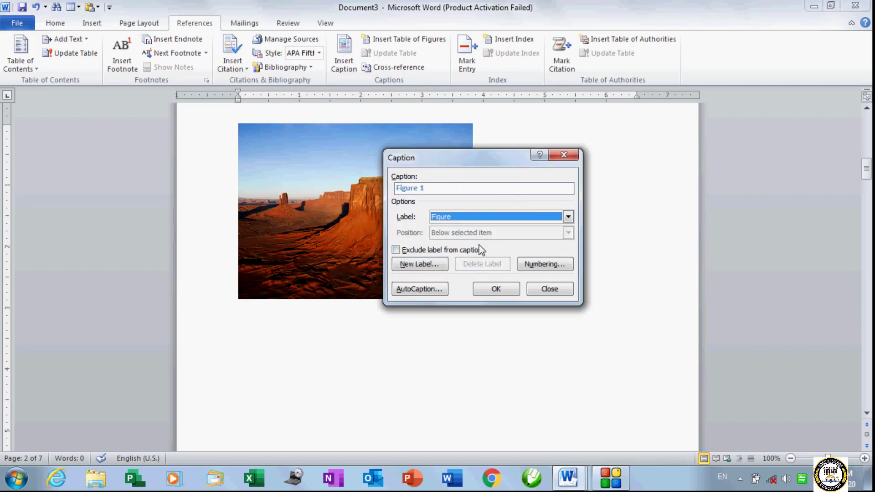
left_click(488, 220)
left_click(480, 227)
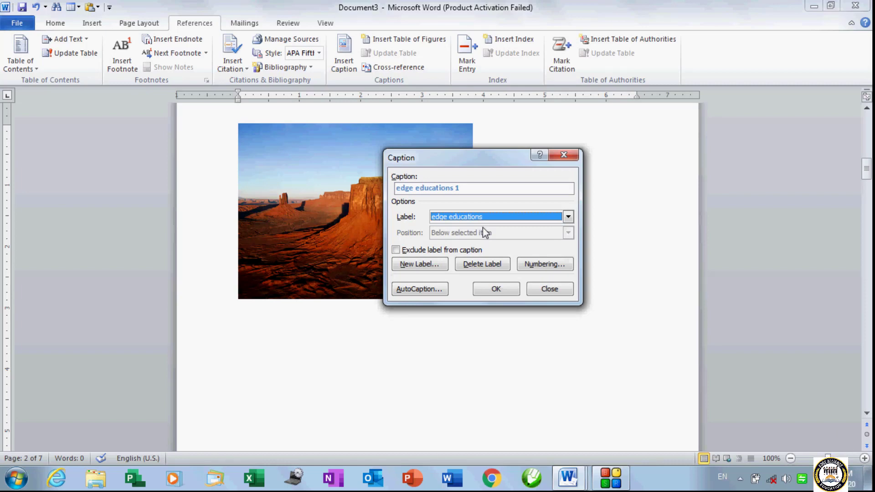
Step: Try the a, b, c and i, ii, iii caption numbering formats, and apply the Hindi format क,ख,ग
left_click(534, 265)
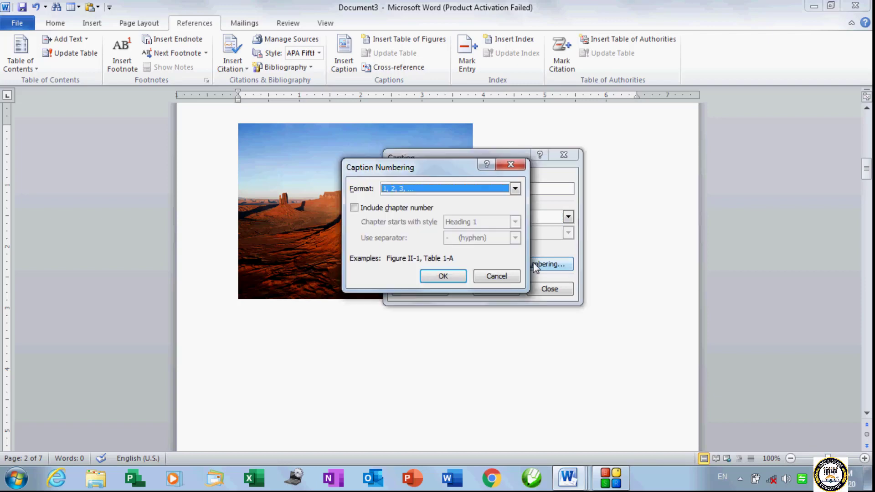
left_click_drag(435, 177, 282, 199)
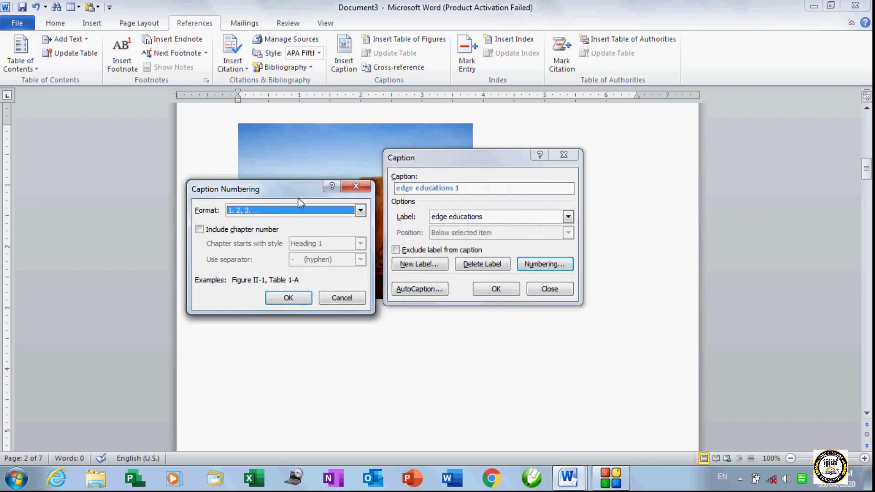
left_click(365, 211)
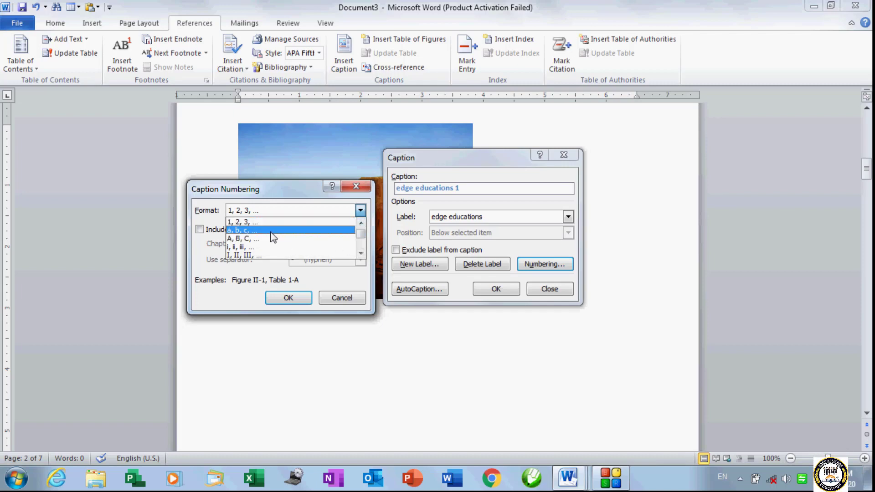
left_click(270, 231)
left_click(293, 212)
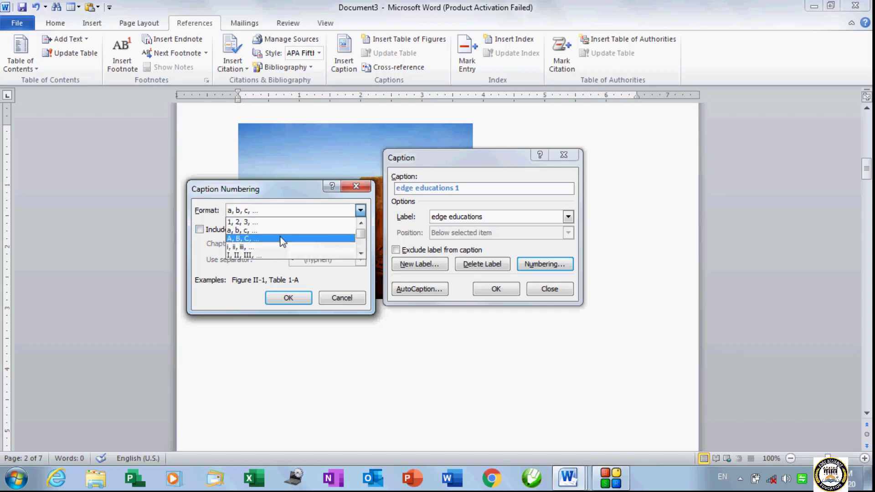
left_click(286, 248)
left_click(360, 211)
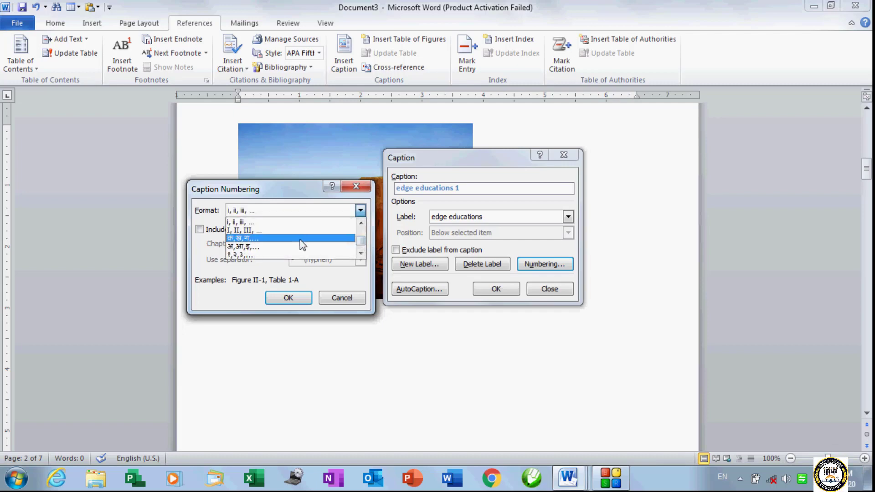
left_click(305, 238)
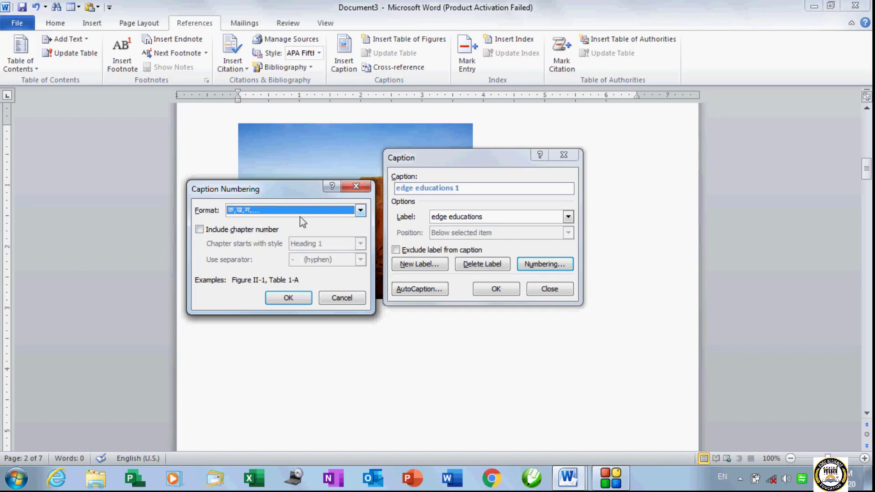
left_click(302, 298)
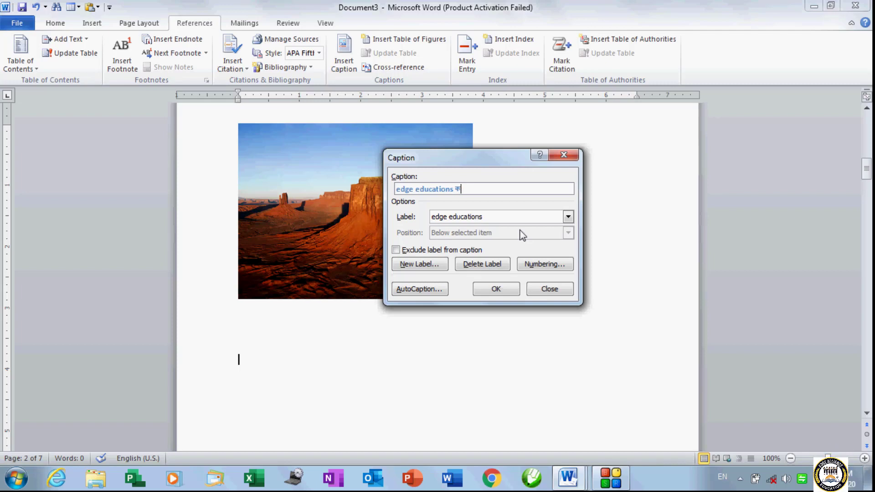
Step: Set the caption numbering format to 1, 2, 3, … and insert the edge educations caption below the desert picture
left_click(545, 264)
left_click(360, 211)
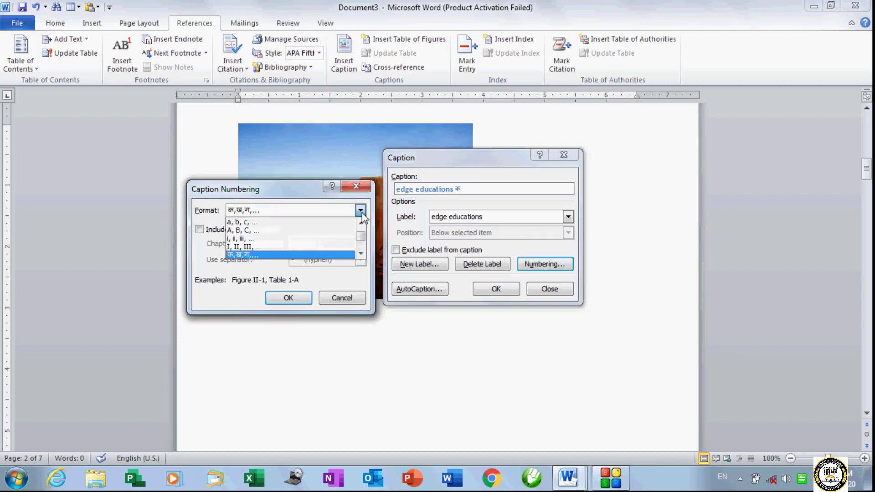
scroll(366, 242, "down", 1)
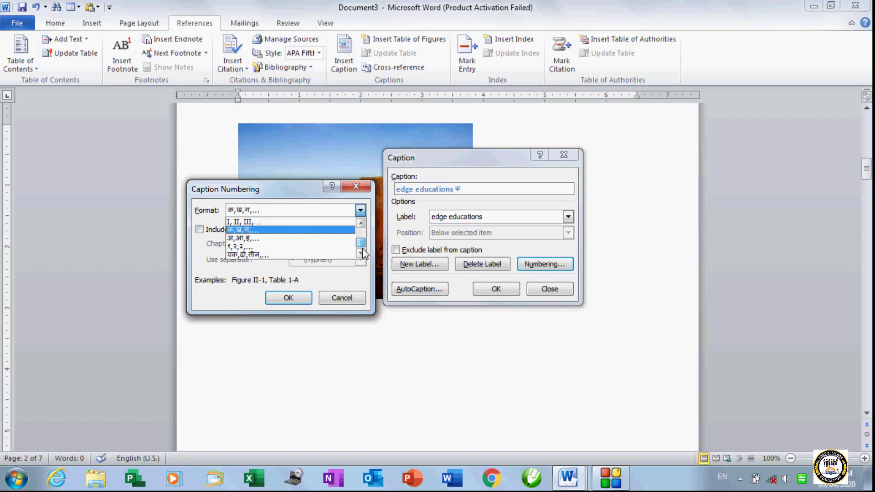
left_click(314, 255)
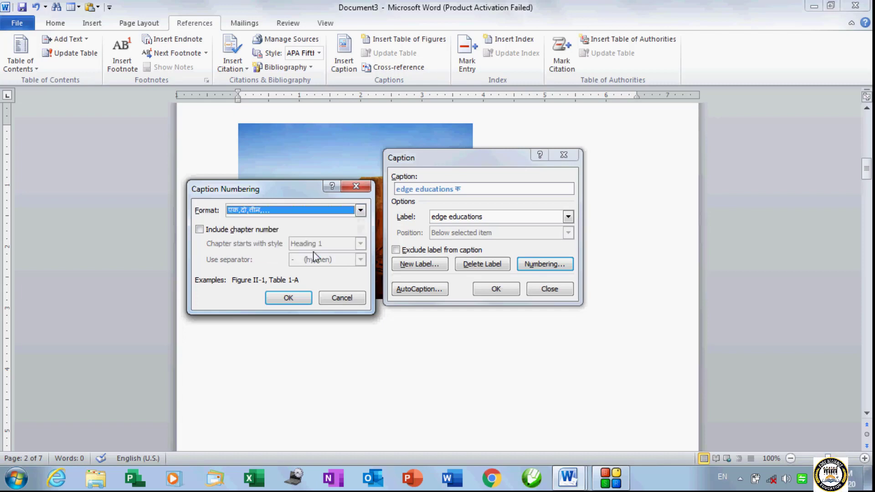
left_click(360, 211)
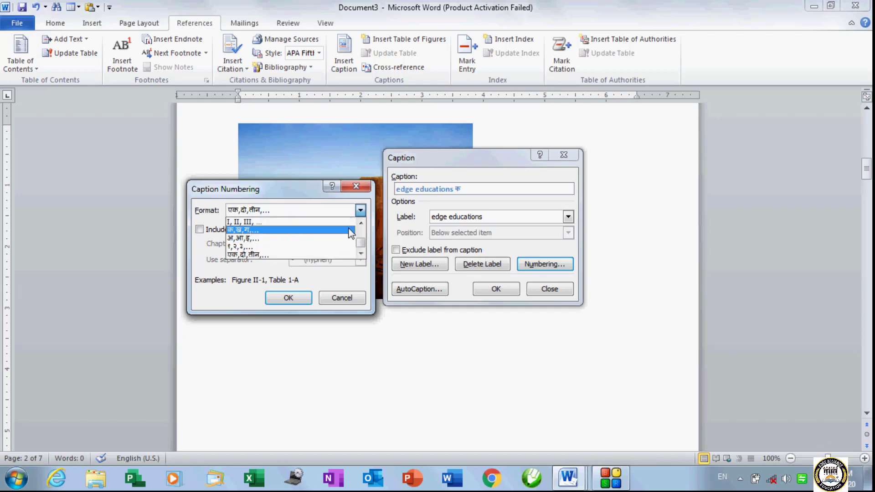
left_click_drag(363, 246, 364, 231)
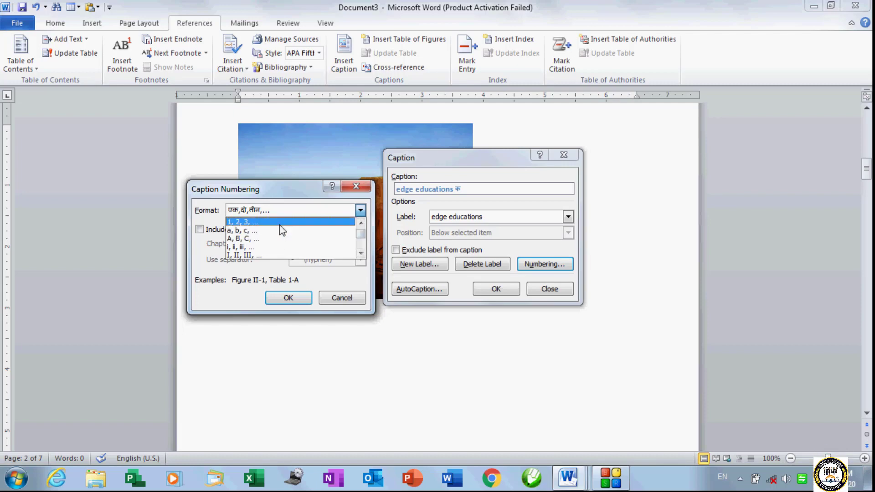
left_click(279, 224)
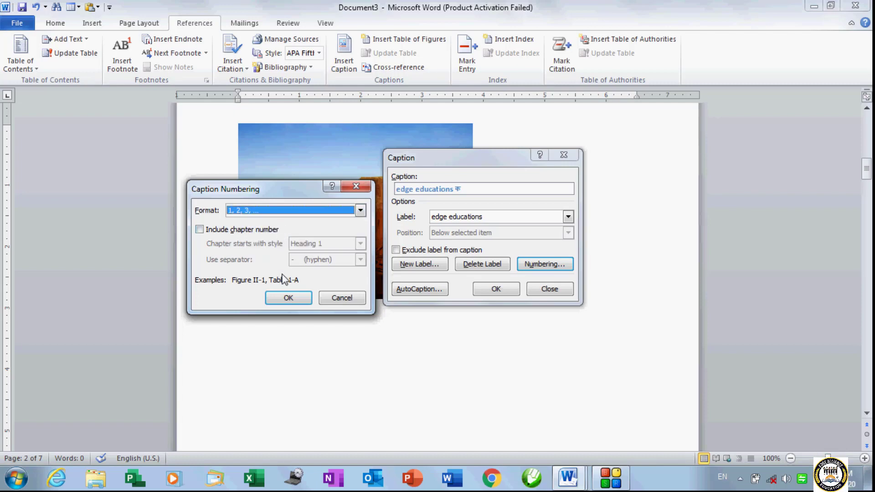
left_click(288, 297)
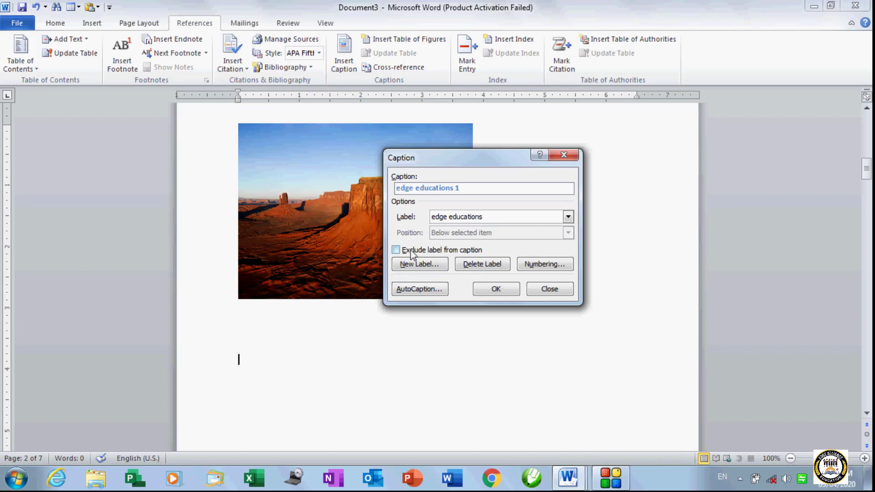
left_click(495, 290)
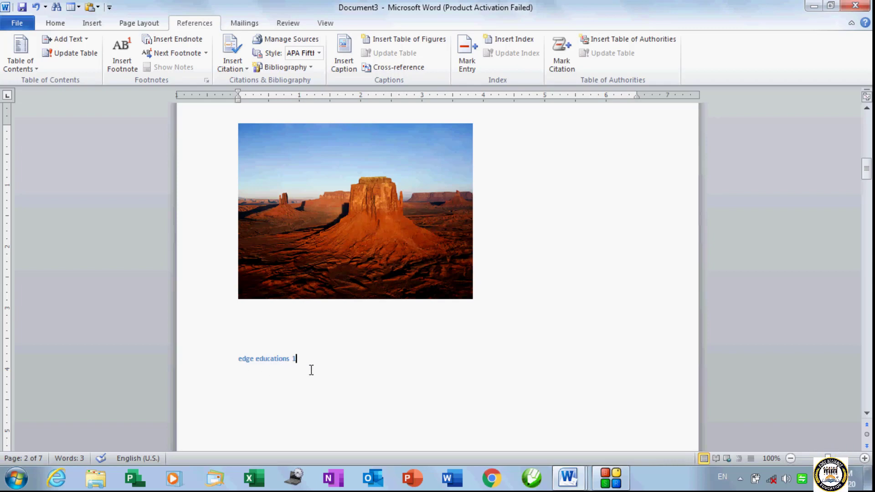
Step: Add three line breaks after the hydrangea picture and insert a caption with the edge educations label there
scroll(312, 370, "down", 15)
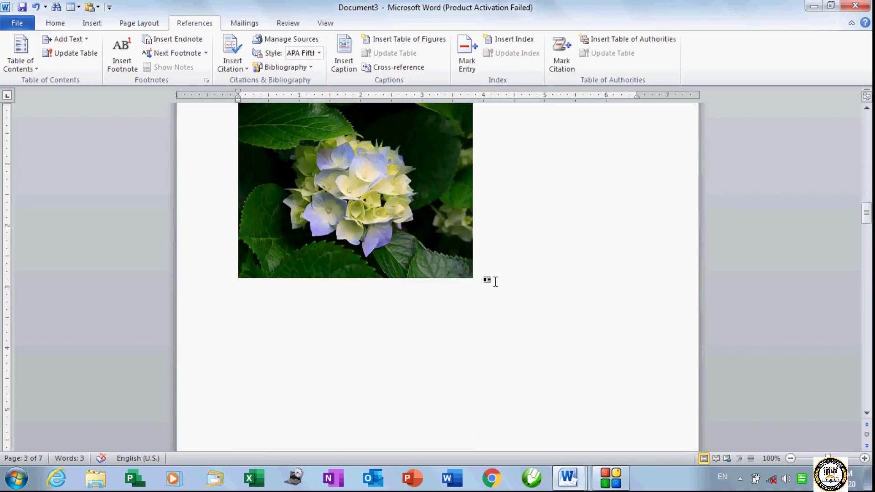
key("Return")
key("Return")
key("Return")
left_click(347, 69)
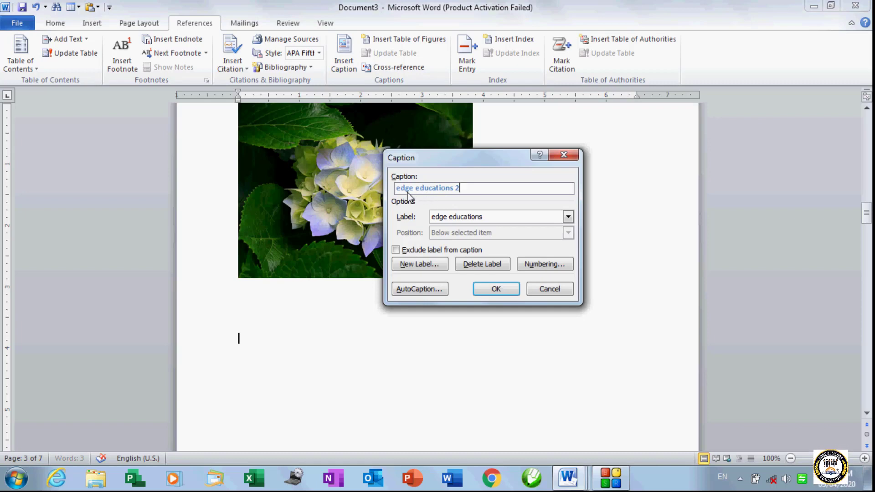
left_click(494, 289)
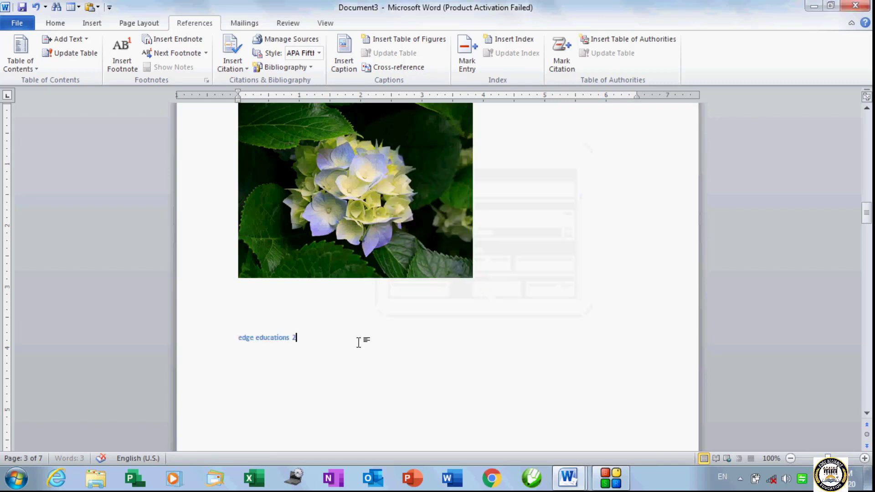
Step: Add three line breaks after the jellyfish picture and insert a caption there with the Figure label
scroll(315, 357, "down", 20)
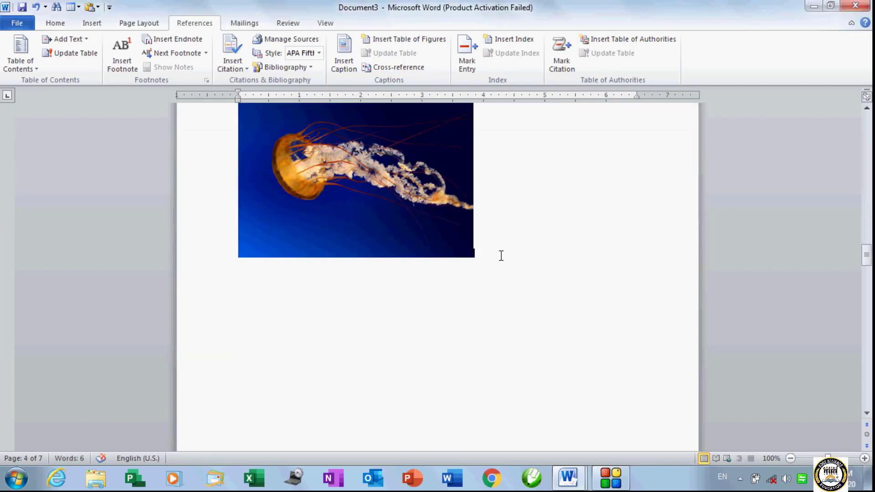
key("Return")
key("Return")
key("Return")
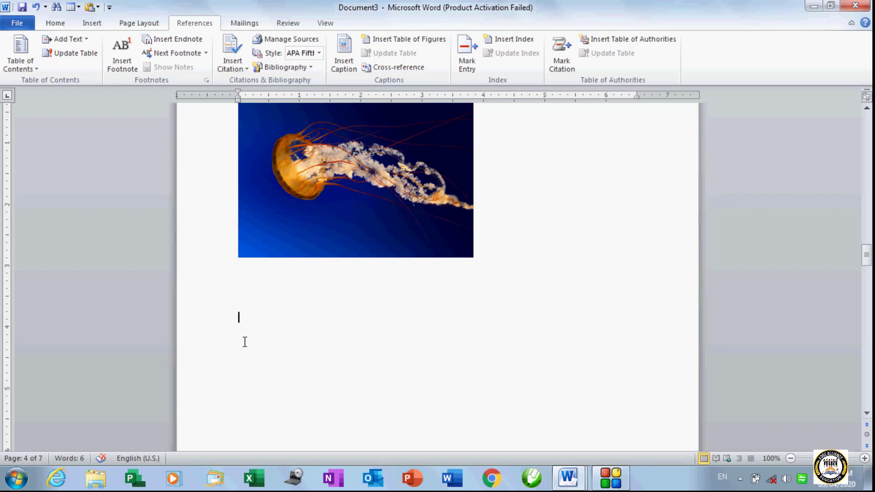
left_click(344, 50)
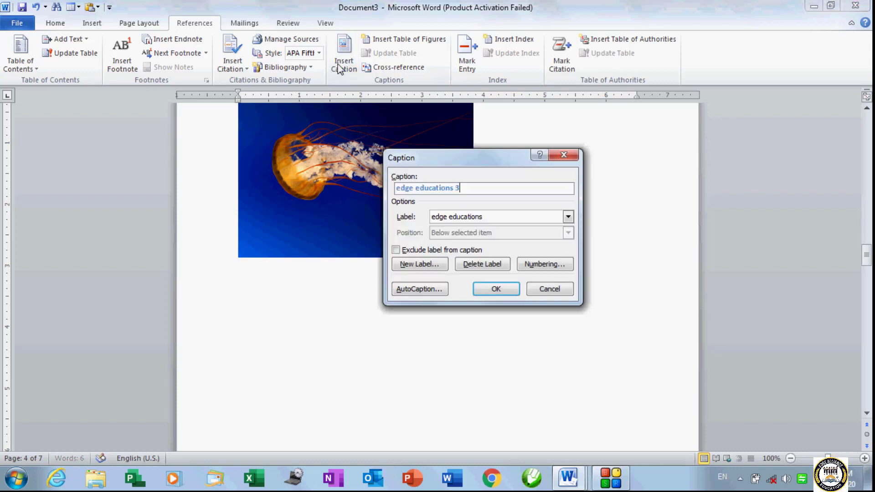
left_click(515, 217)
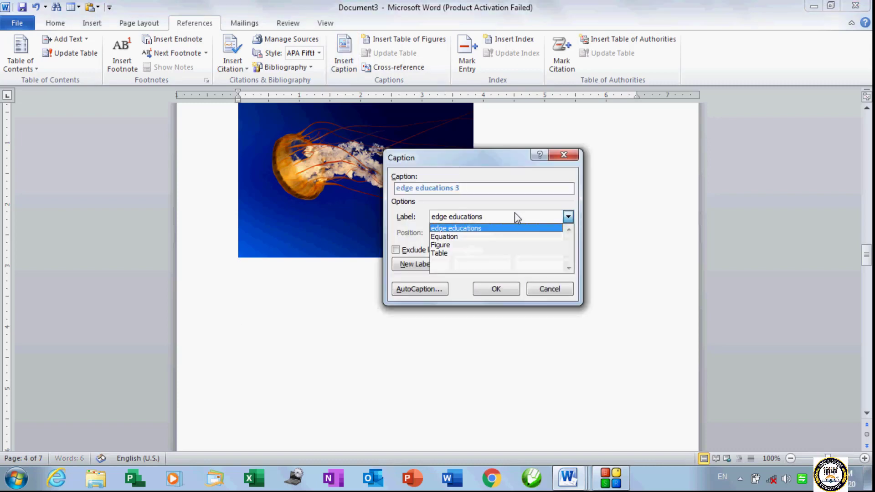
left_click(491, 247)
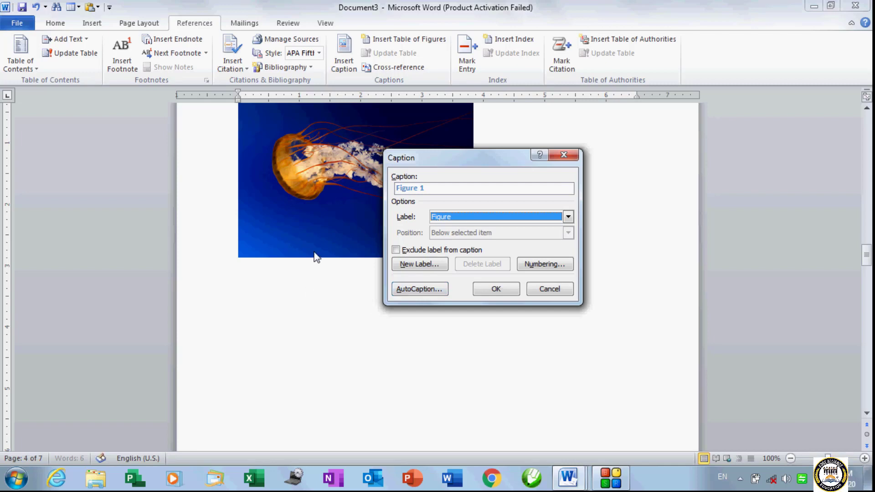
left_click(485, 291)
Step: Insert a caption with the edge educations label below the lighthouse picture
scroll(351, 354, "down", 15)
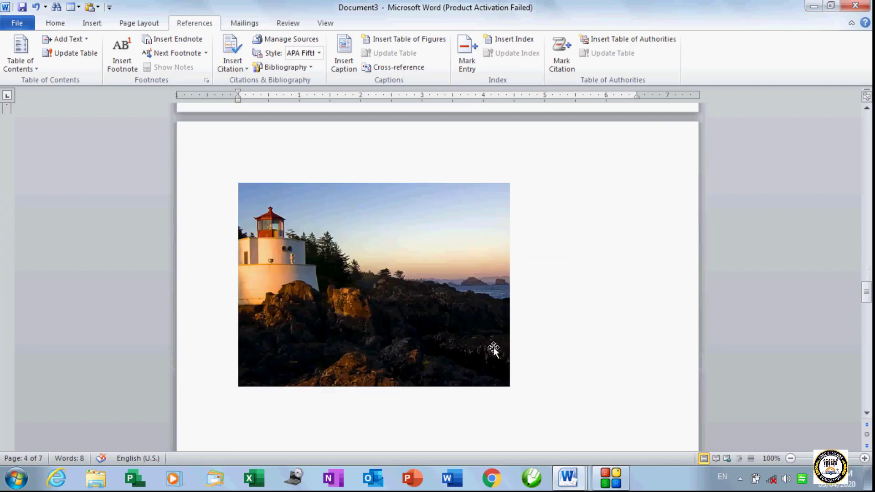
left_click(537, 363)
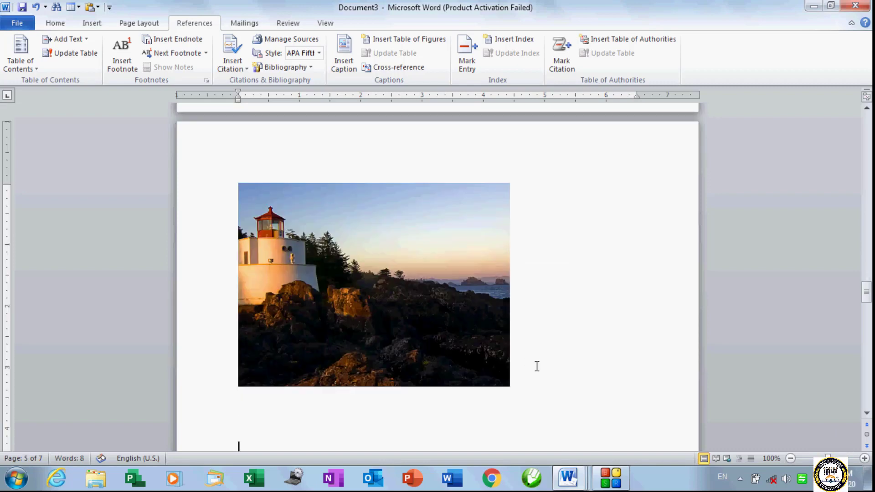
left_click(344, 61)
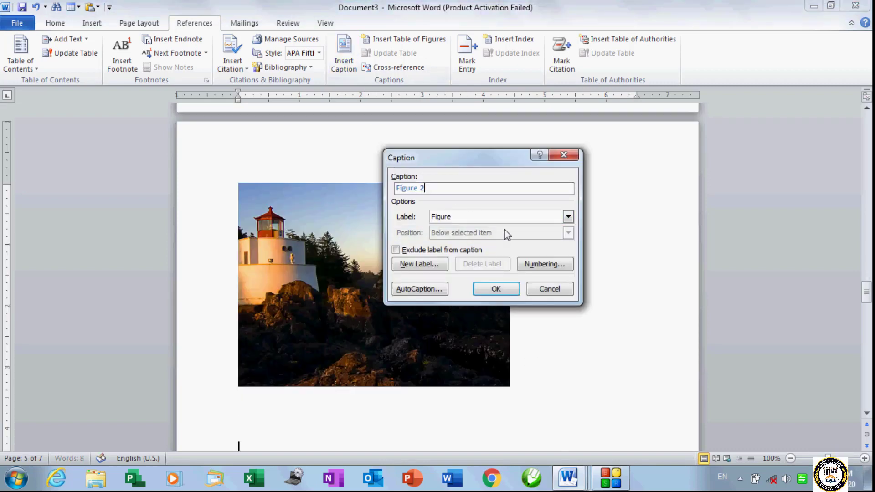
left_click(507, 218)
left_click(491, 228)
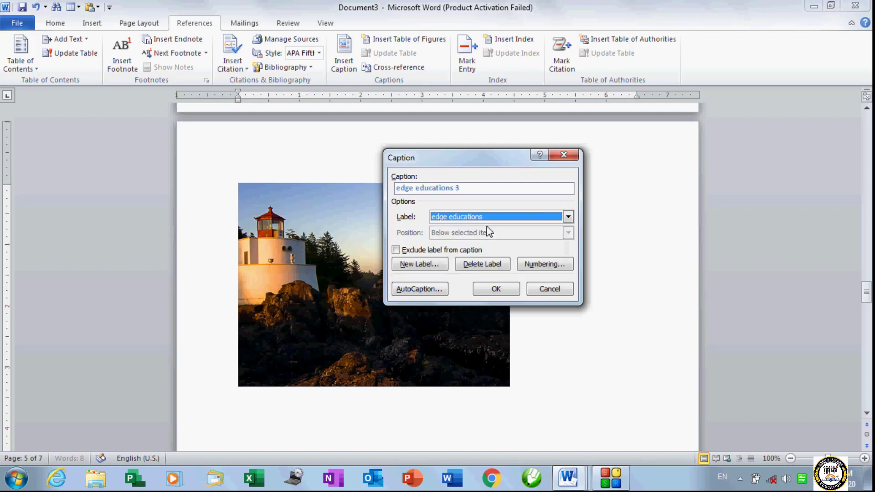
left_click(496, 288)
Step: Add two line breaks after the penguins picture and insert a caption there with the Figure label
scroll(442, 322, "down", 5)
scroll(443, 320, "down", 10)
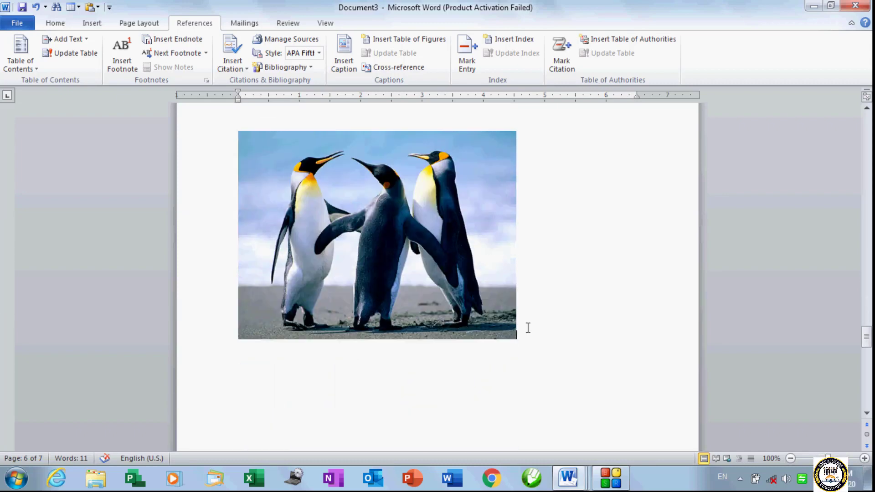
left_click(527, 328)
key("Return")
key("Return")
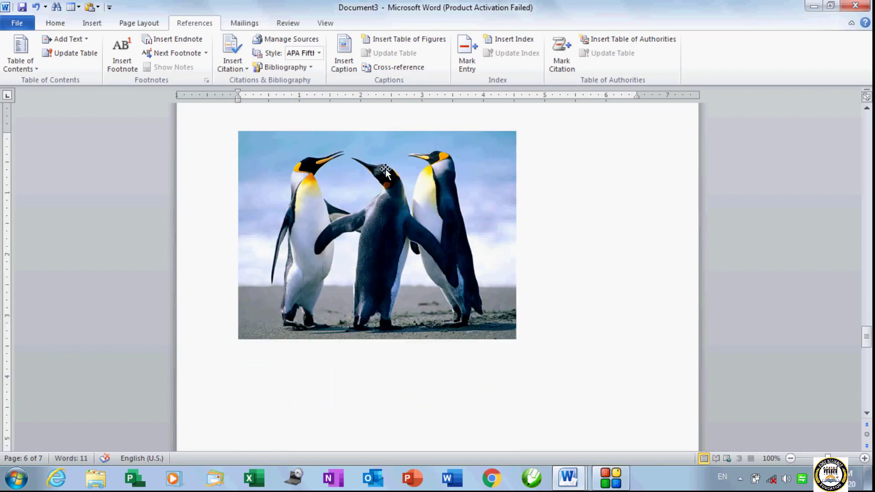
left_click(344, 64)
left_click(467, 217)
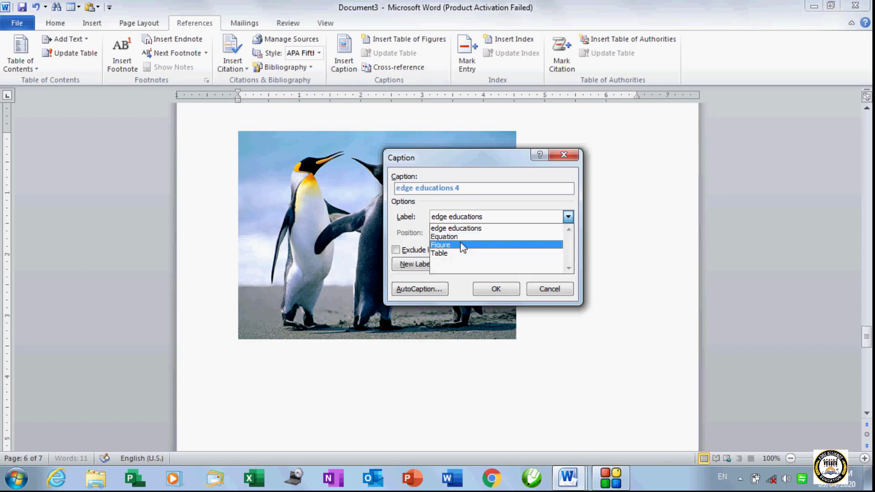
left_click(460, 244)
left_click(495, 288)
Step: Add a line break after the tulips picture and insert a caption there with the edge educations label
scroll(466, 333, "down", 12)
scroll(467, 333, "down", 10)
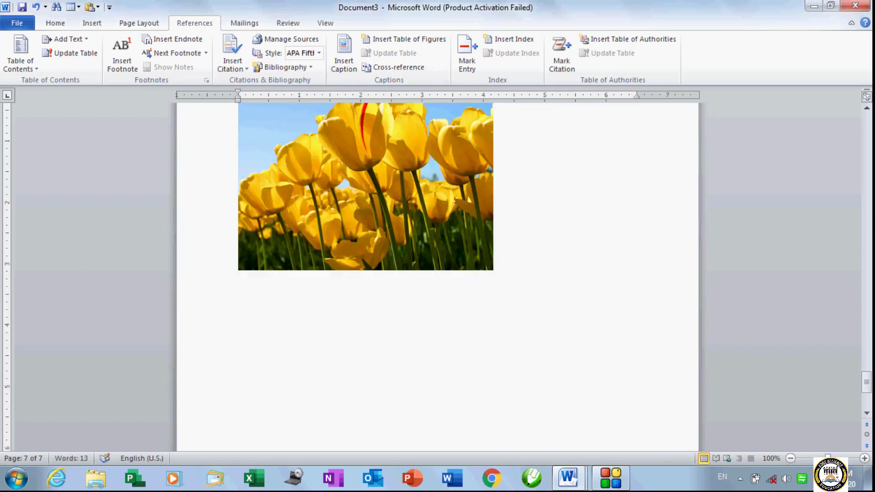
key("Return")
left_click(343, 59)
left_click(567, 217)
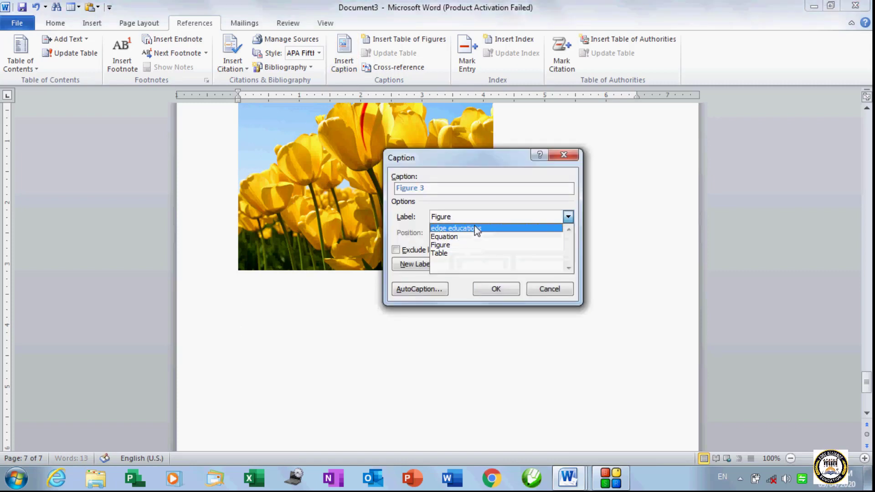
left_click(474, 227)
left_click(510, 292)
Step: Review the labels and numbers of the captions under the pictures, from the last page back to the first
scroll(467, 325, "down", 2)
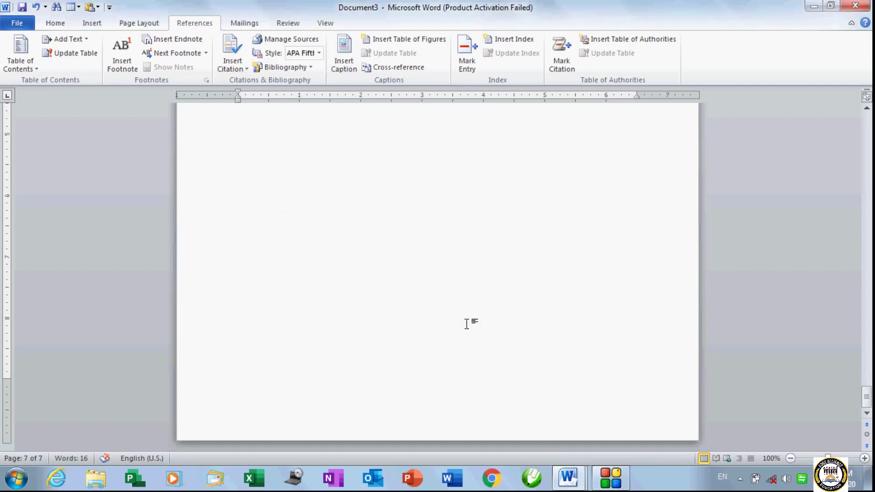
scroll(466, 325, "up", 20)
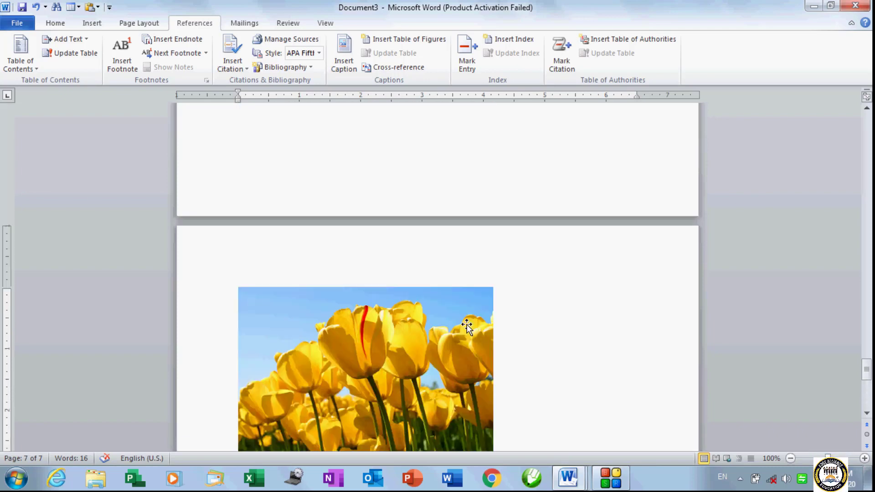
scroll(466, 324, "up", 7)
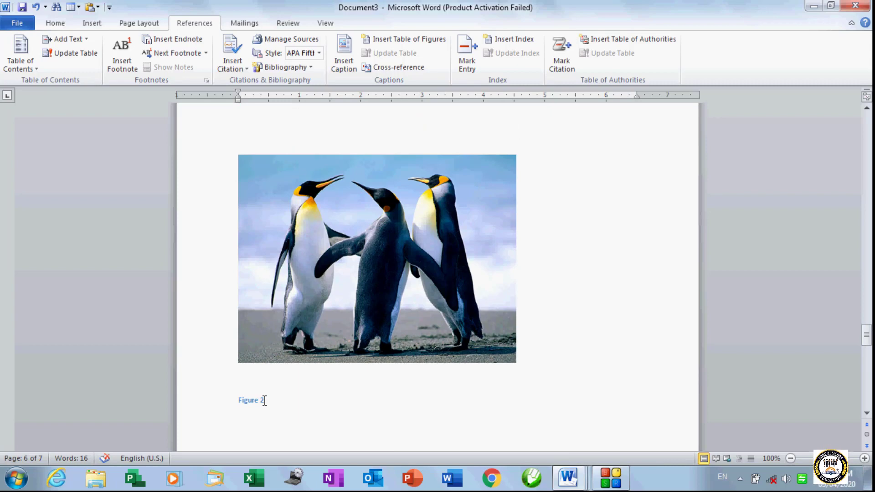
scroll(265, 400, "up", 15)
scroll(264, 400, "up", 15)
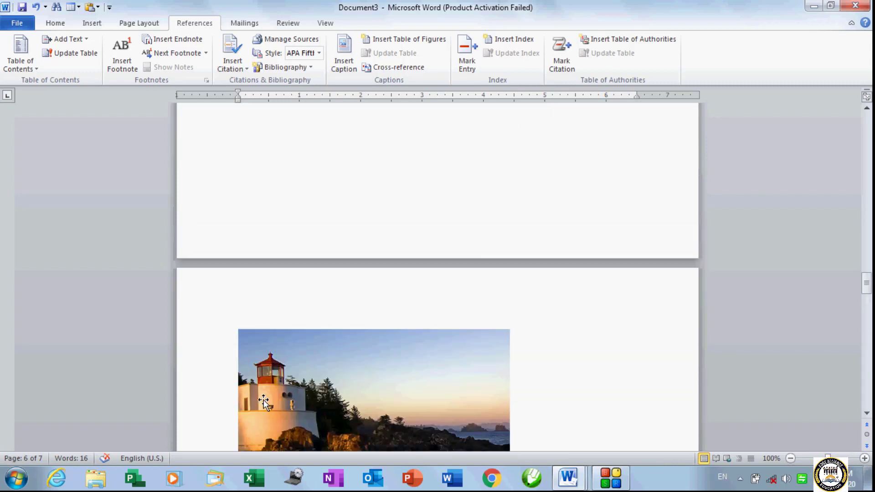
scroll(265, 400, "up", 5)
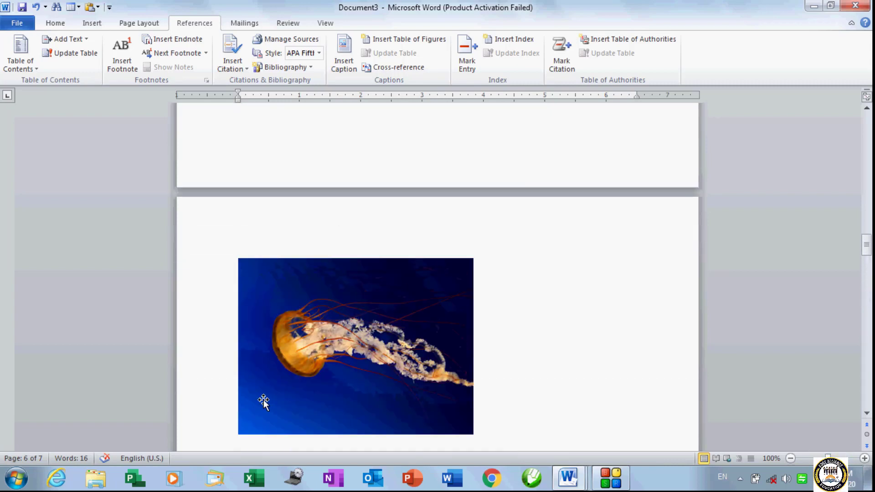
scroll(264, 399, "down", 6)
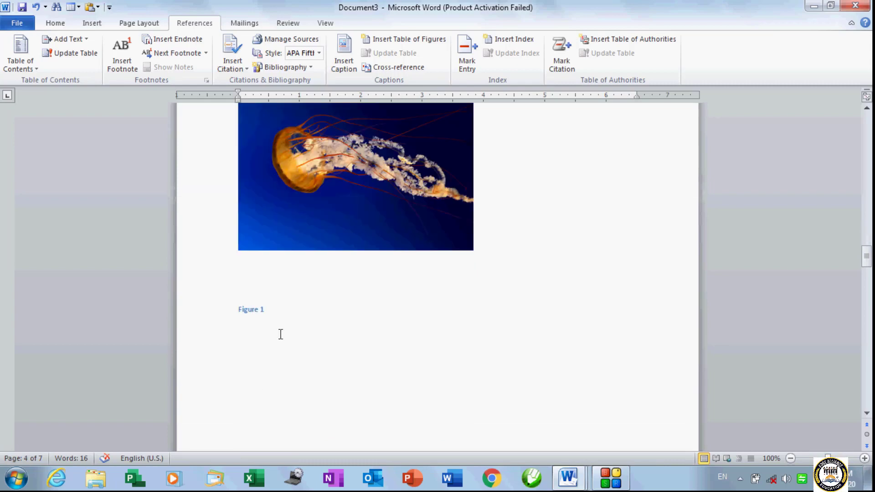
scroll(280, 311, "up", 3)
scroll(280, 310, "down", 15)
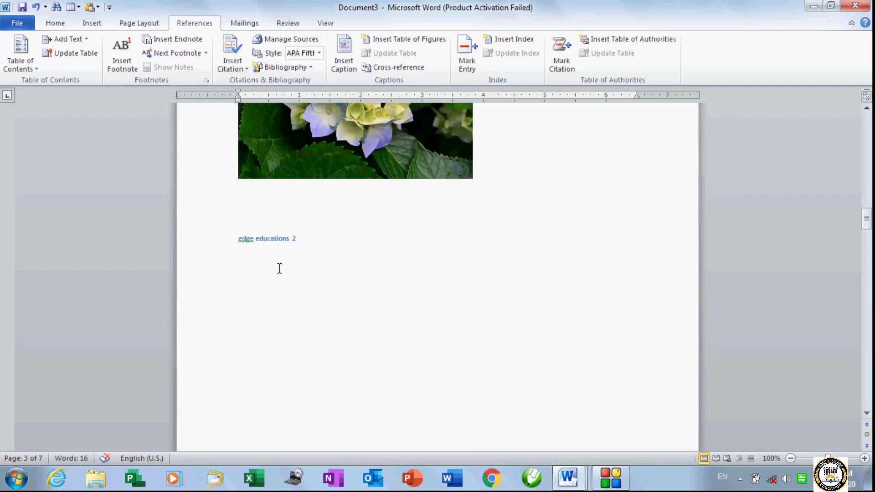
scroll(280, 268, "up", 4)
scroll(274, 269, "down", 7)
scroll(273, 269, "up", 15)
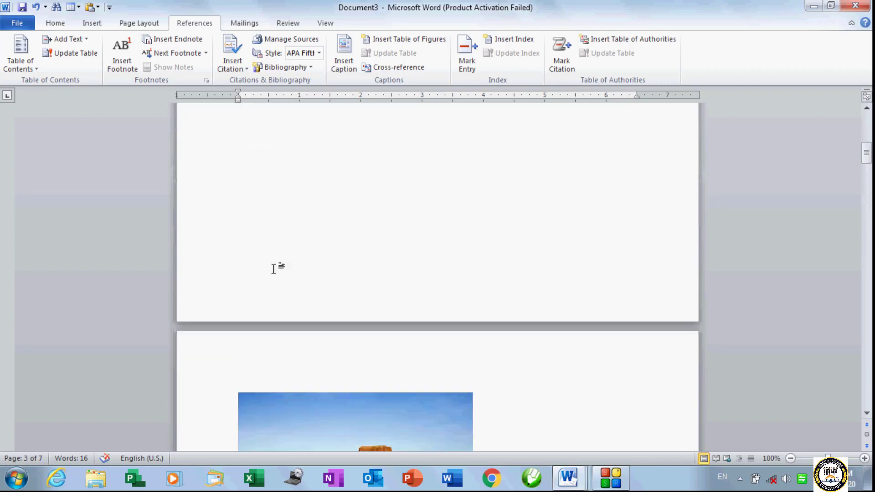
scroll(273, 269, "up", 10)
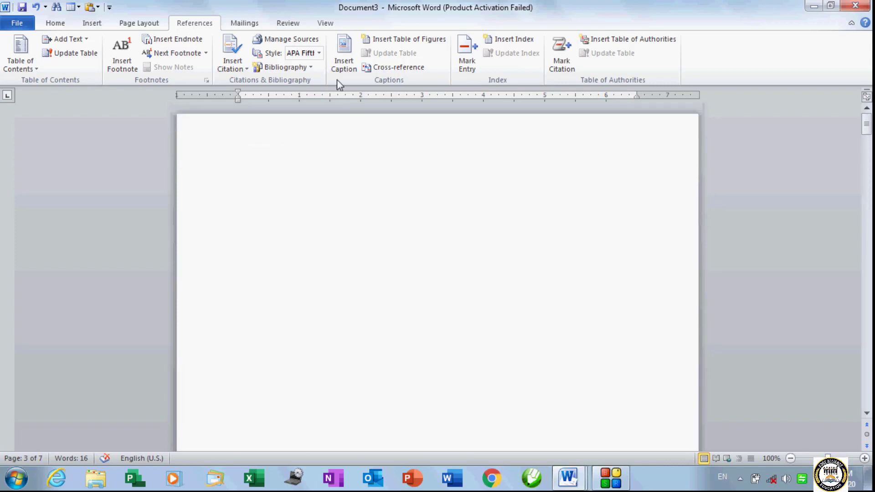
left_click(344, 55)
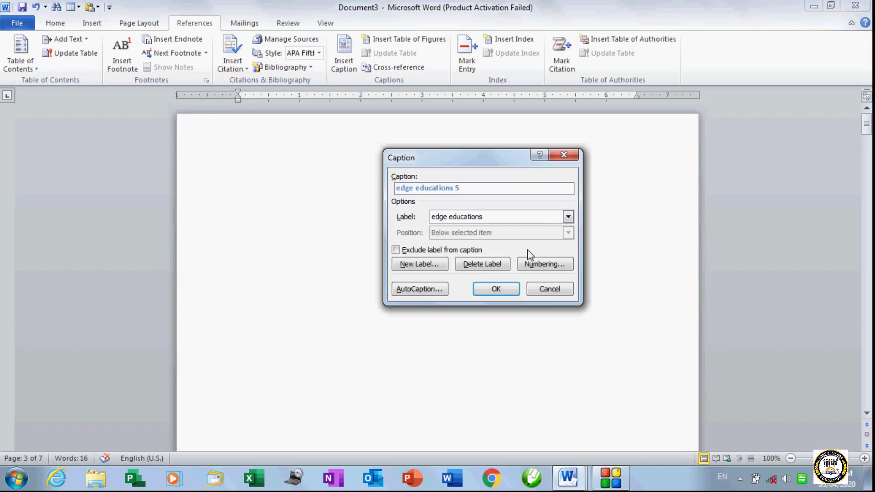
left_click(530, 292)
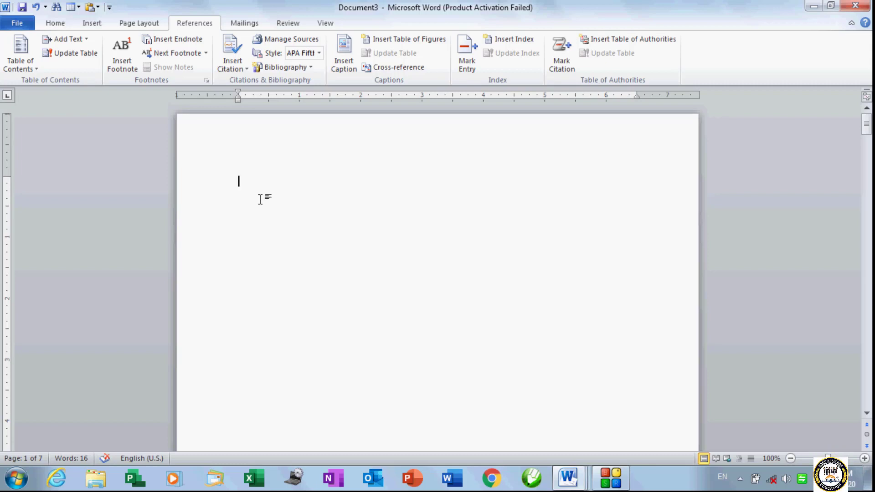
Step: Open the table of figures settings and preview the effect of the page number alignment and hyperlink options, leaving them switched on
left_click(389, 42)
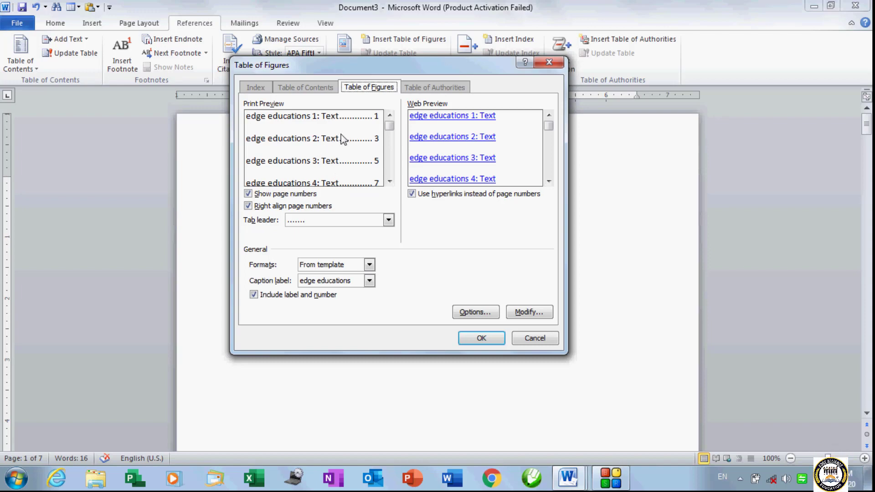
left_click(300, 196)
left_click(299, 195)
left_click(294, 207)
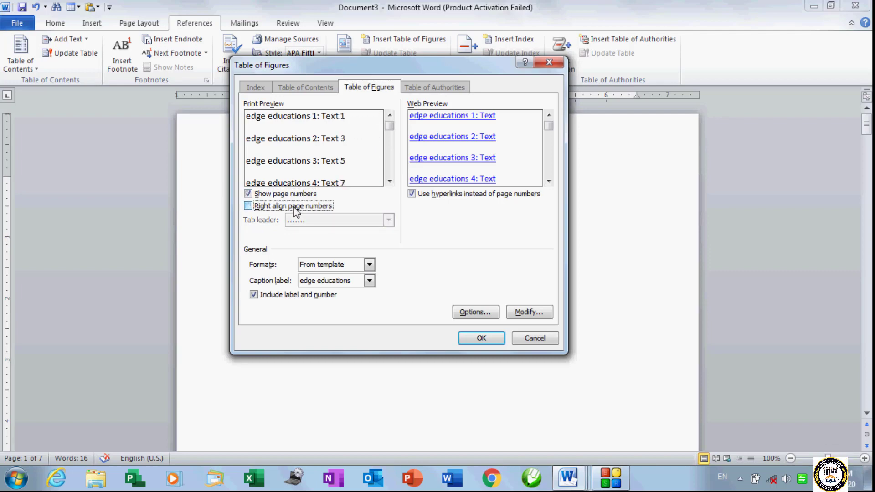
left_click(295, 207)
left_click(412, 195)
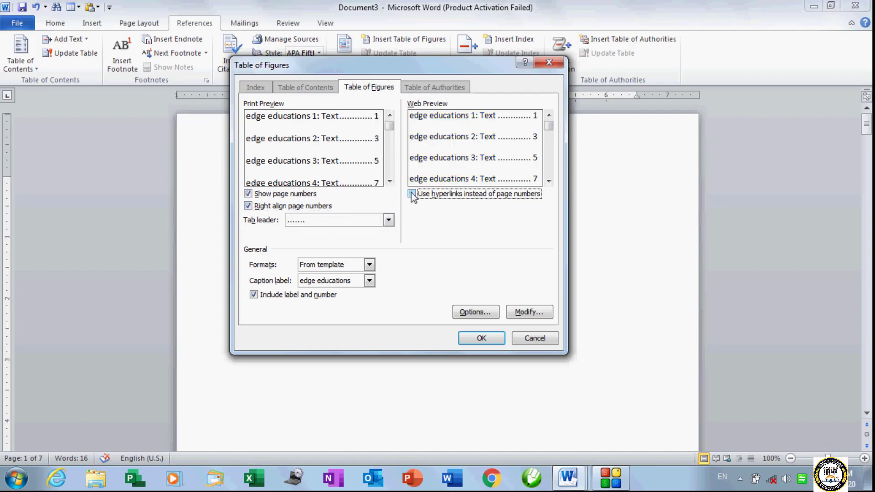
left_click(411, 195)
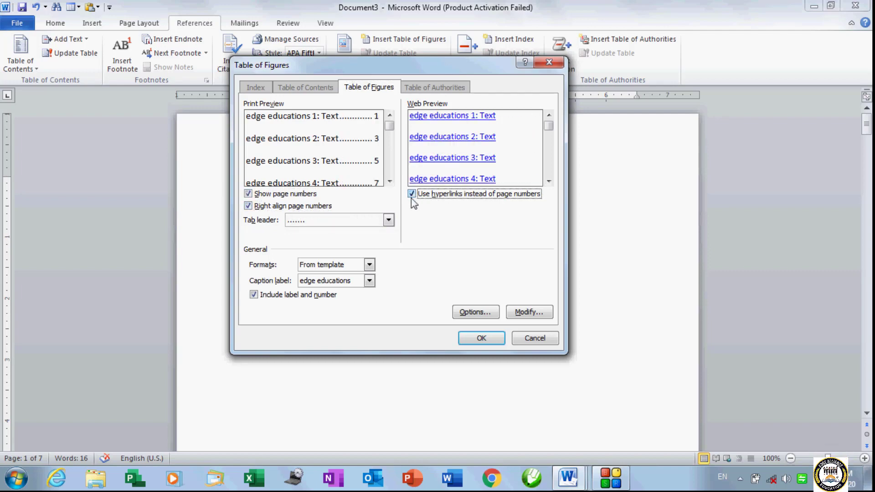
Step: Insert a table of figures for the edge educations caption label with a dashed tab leader on the first page
left_click(388, 220)
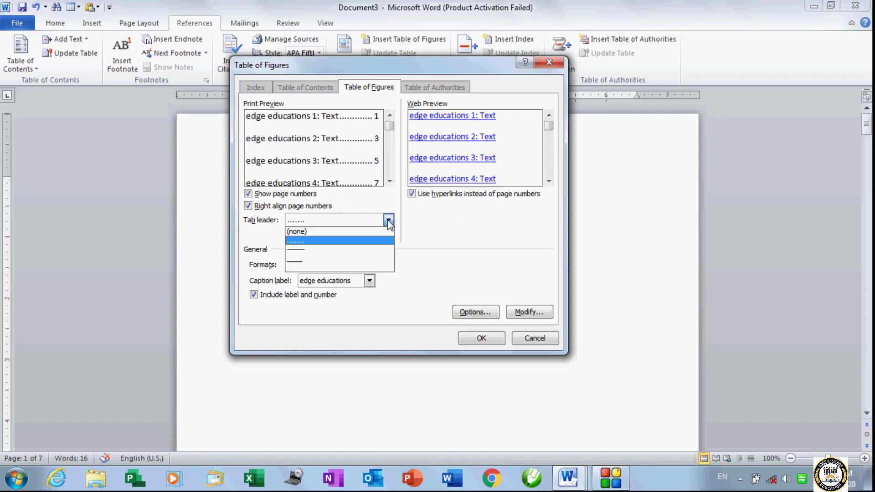
left_click(340, 259)
left_click(359, 222)
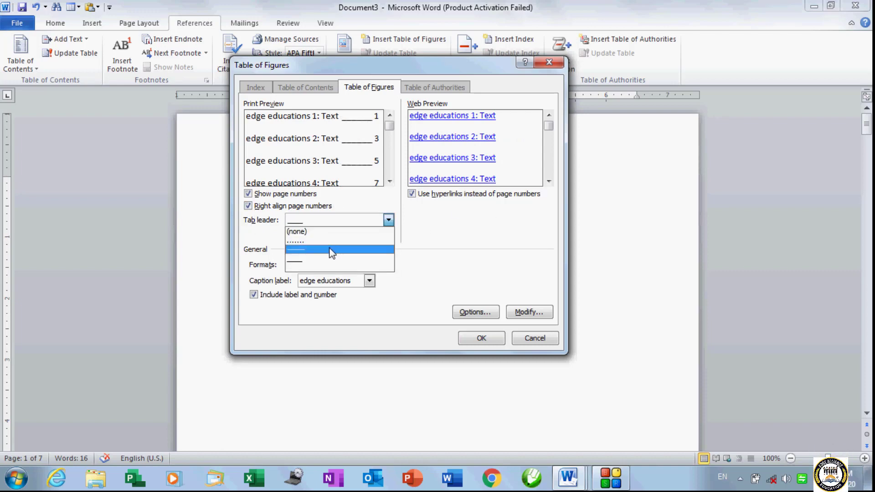
left_click(332, 252)
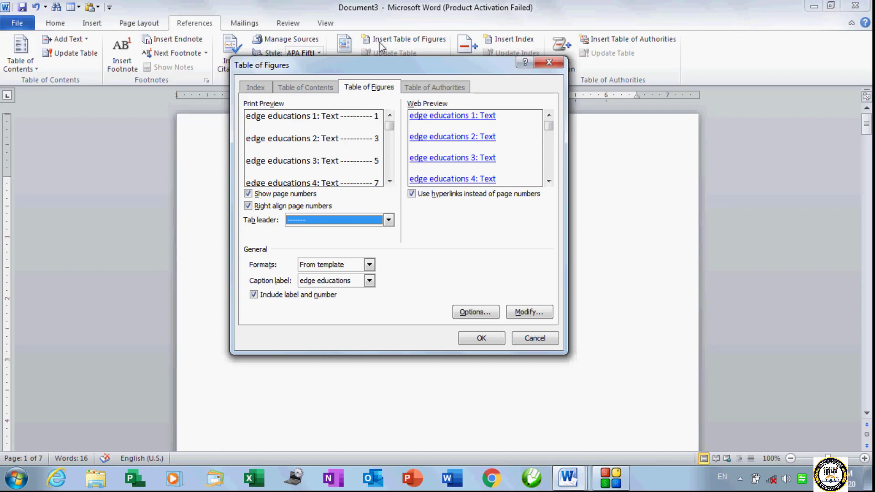
left_click_drag(436, 67, 433, 101)
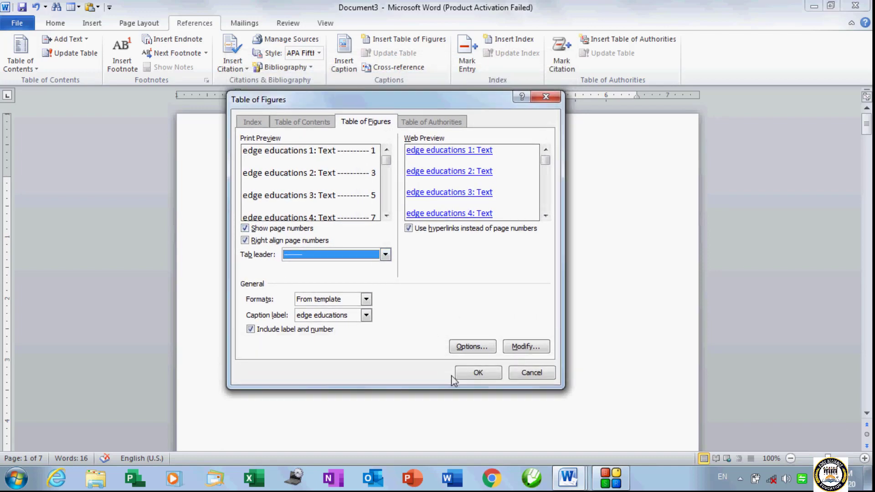
left_click(464, 372)
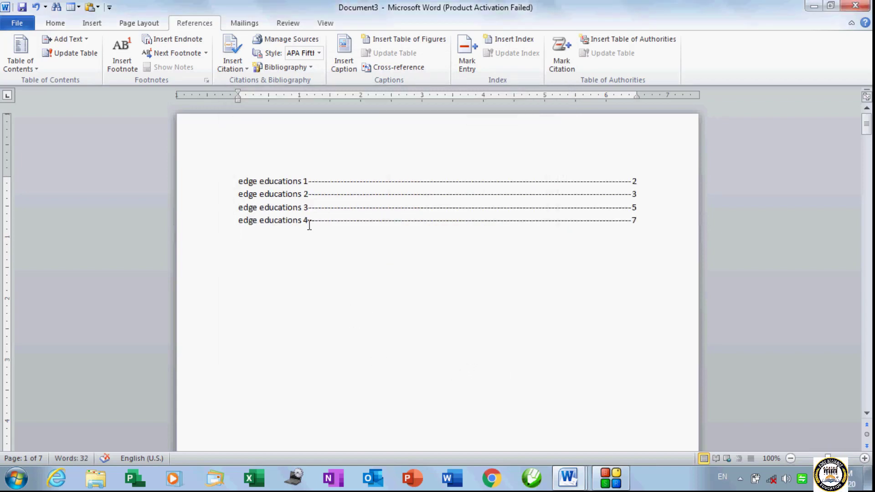
left_click(398, 41)
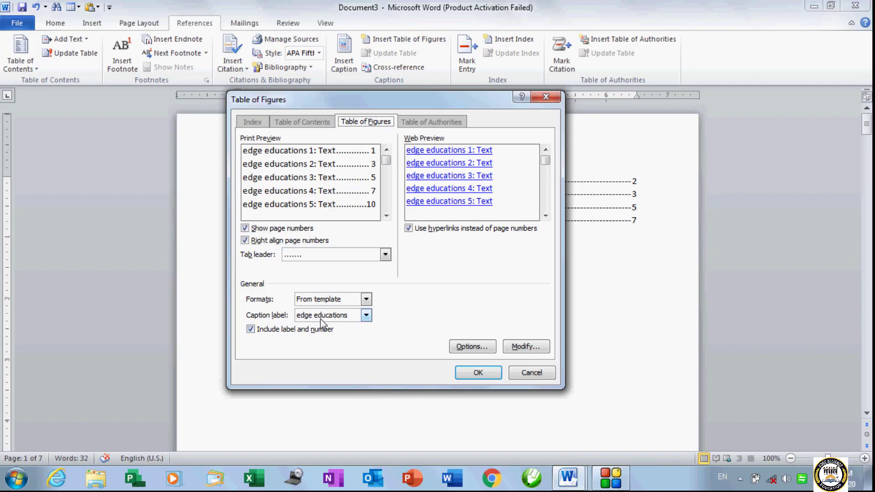
left_click(532, 373)
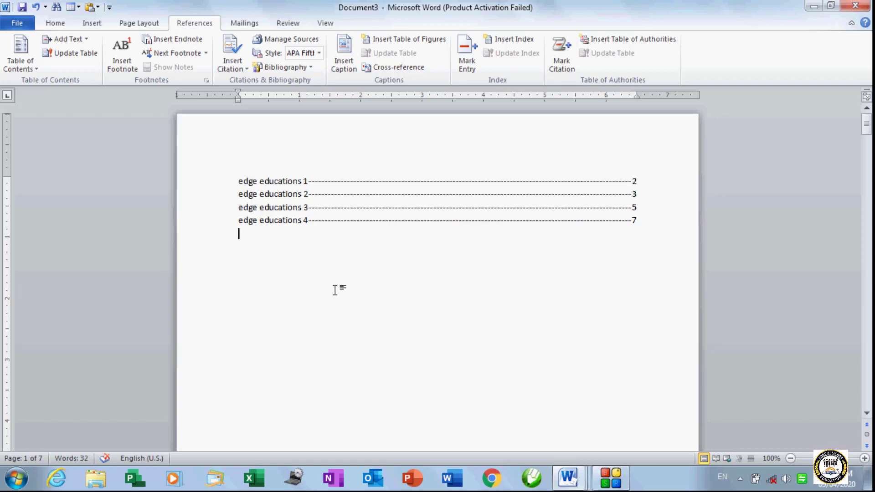
Step: Add a blank line below the edge educations list and insert a table of figures there for the Figure caption label
key("Return")
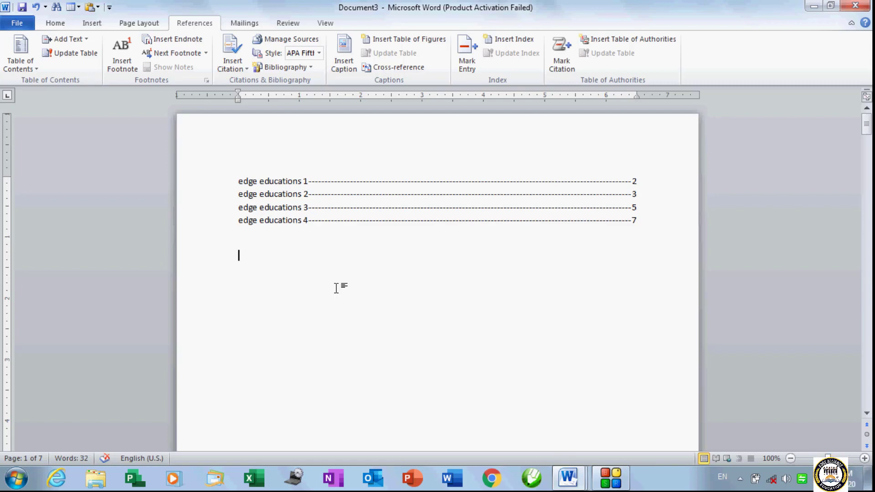
left_click(419, 41)
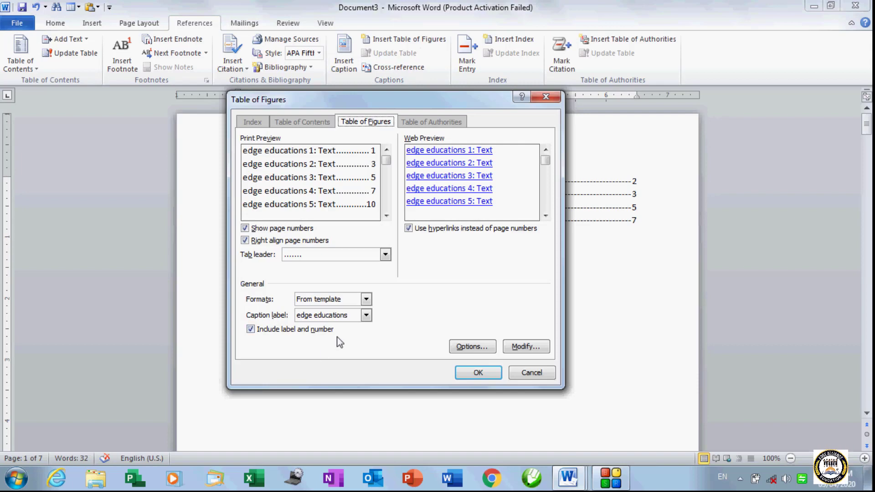
left_click(365, 316)
left_click(331, 351)
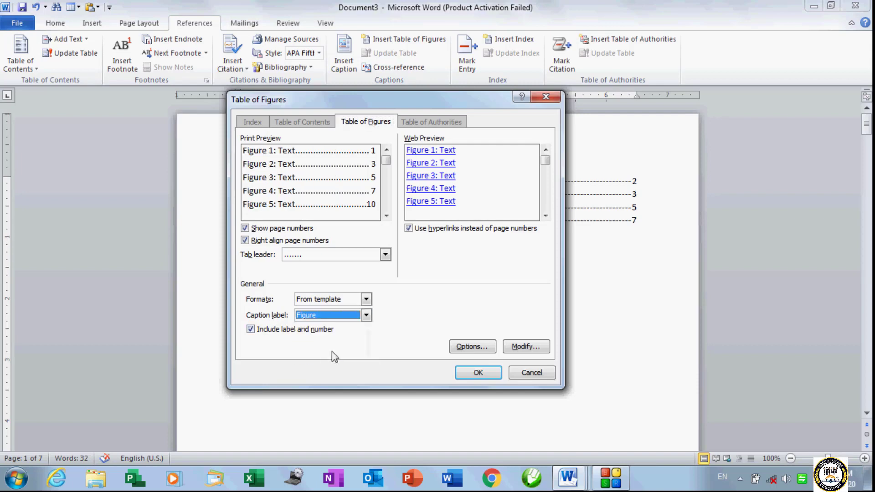
left_click(481, 379)
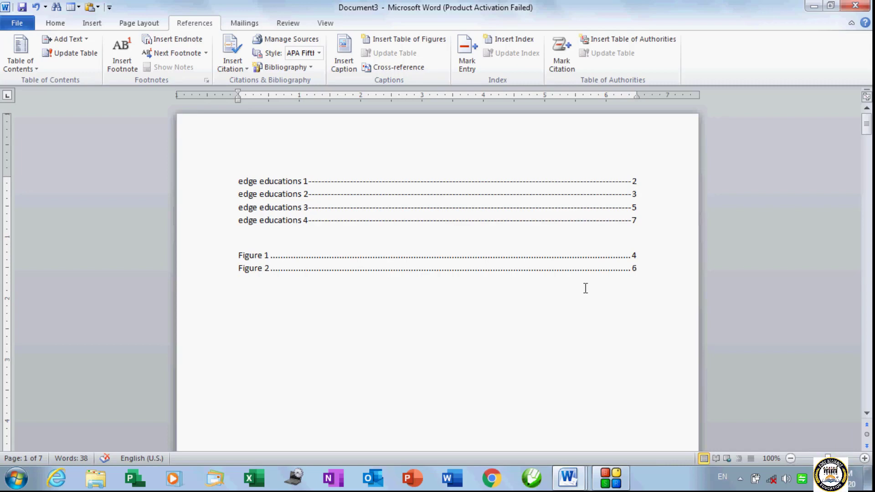
left_click(403, 39)
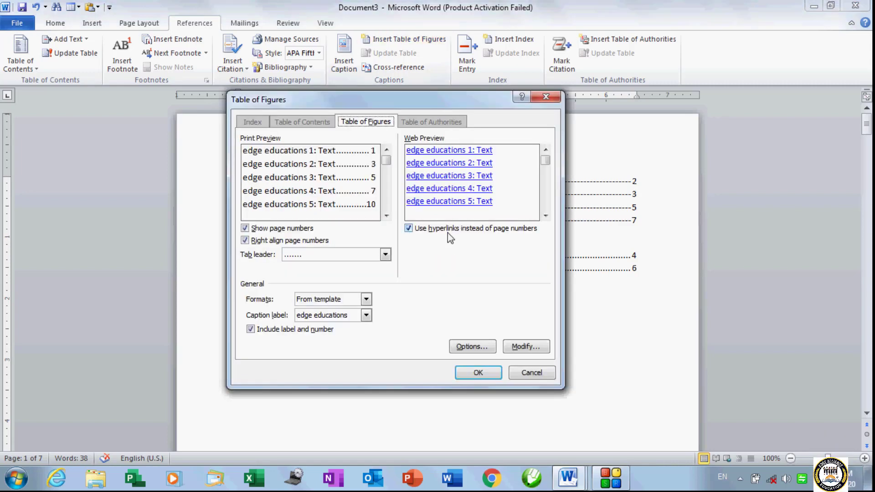
left_click(530, 371)
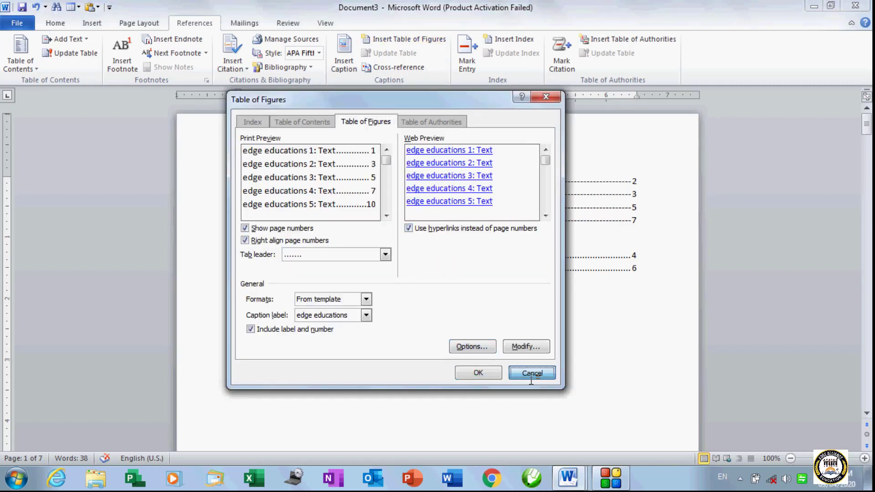
Step: Follow the edge educations 3 entry's link to its captioned picture, then return to the start of the document
left_click(280, 208)
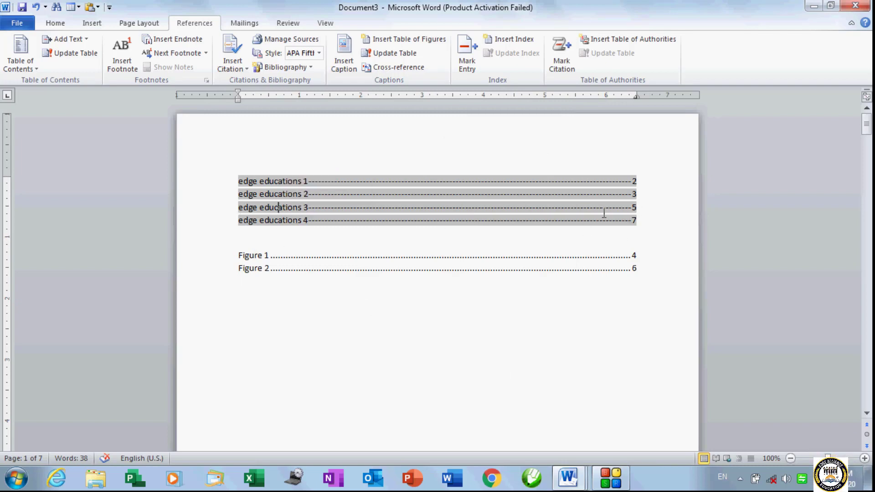
left_click(267, 208, "ctrl")
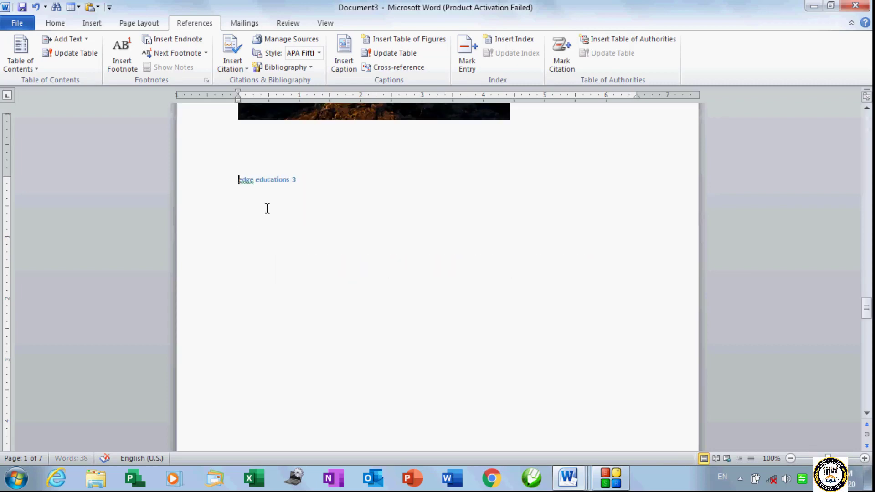
scroll(266, 207, "up", 7)
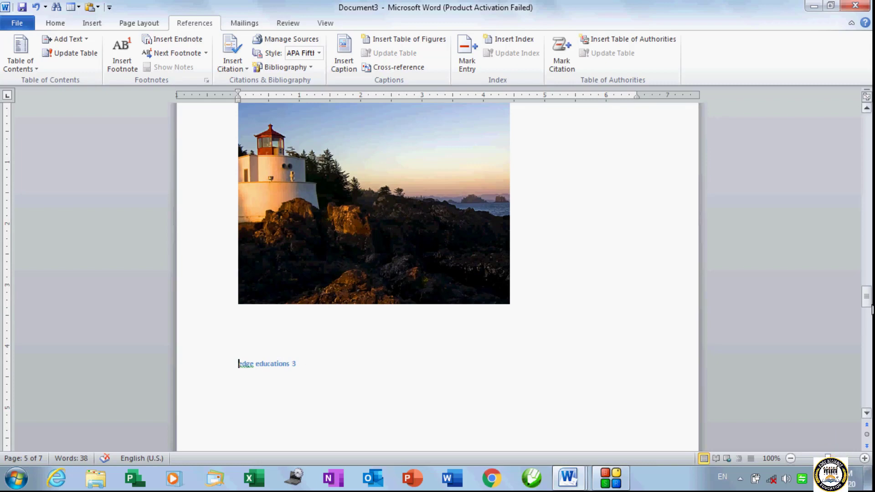
left_click(867, 299)
key("ctrl+Home")
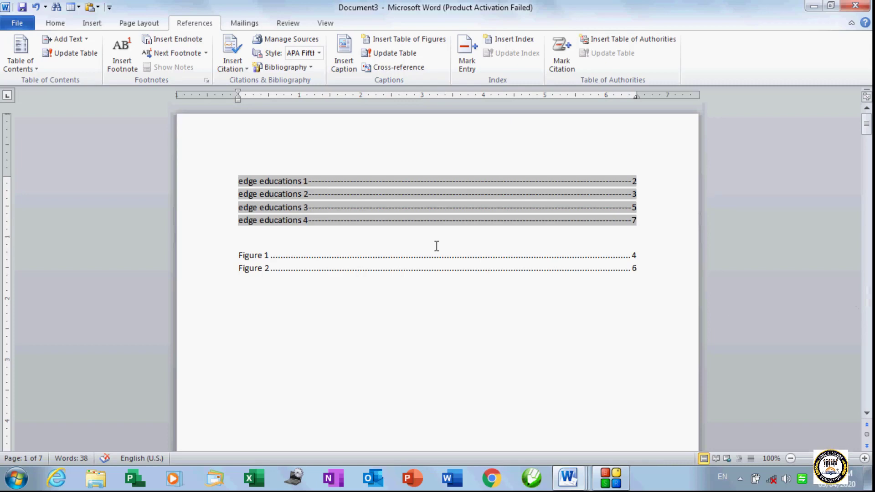
Step: Follow the Figure 2 entry's link to its caption and return to the lists on the first page
left_click(258, 269)
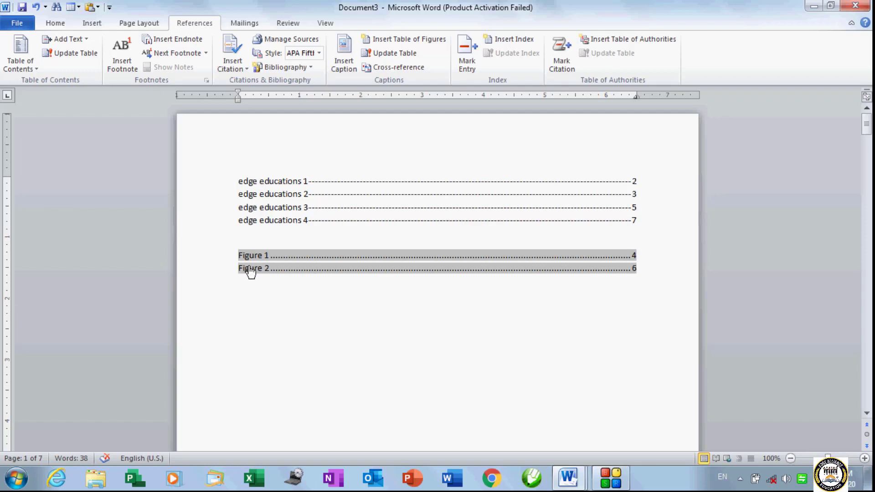
left_click(256, 269, "ctrl")
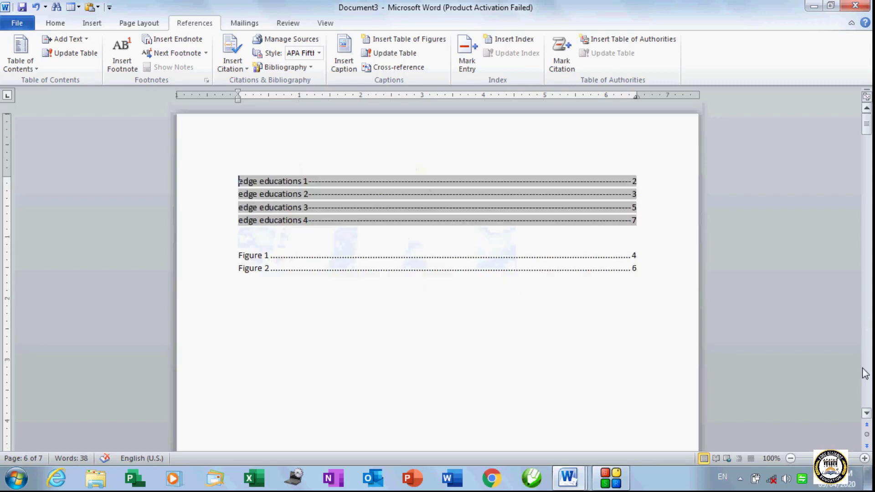
key("ctrl+Home")
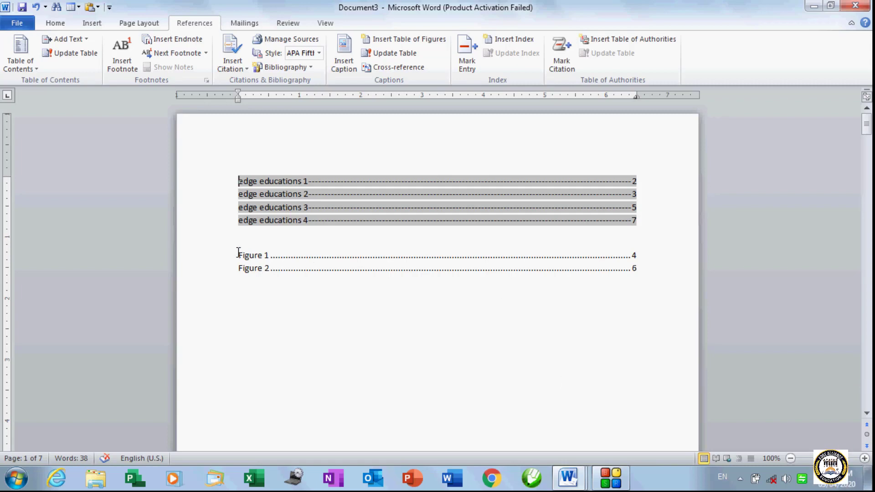
mouse_move(234, 249)
left_mouse_down()
mouse_move(565, 265)
mouse_move(600, 277)
left_mouse_up()
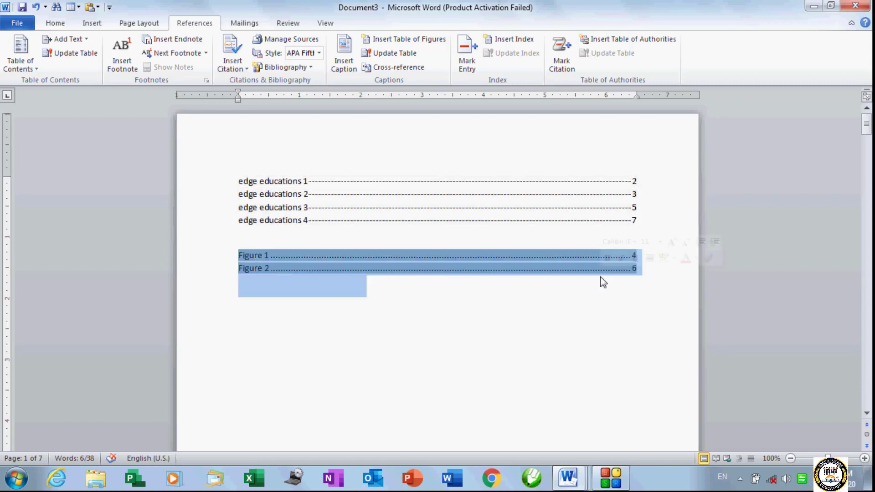
key("Delete")
key("ctrl+z")
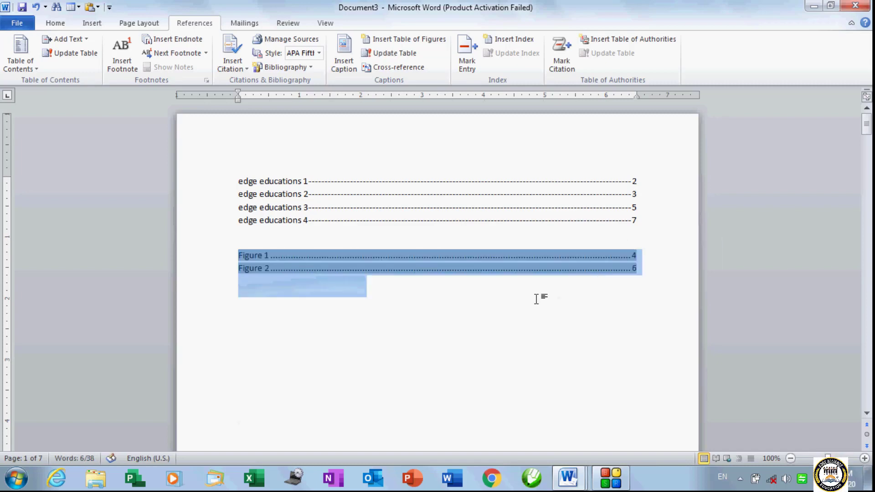
Step: Delete the table of figures that lists the Figure captions, keeping the edge educations list above it
left_click(462, 287)
left_click_drag(650, 272, 239, 255)
key("Delete")
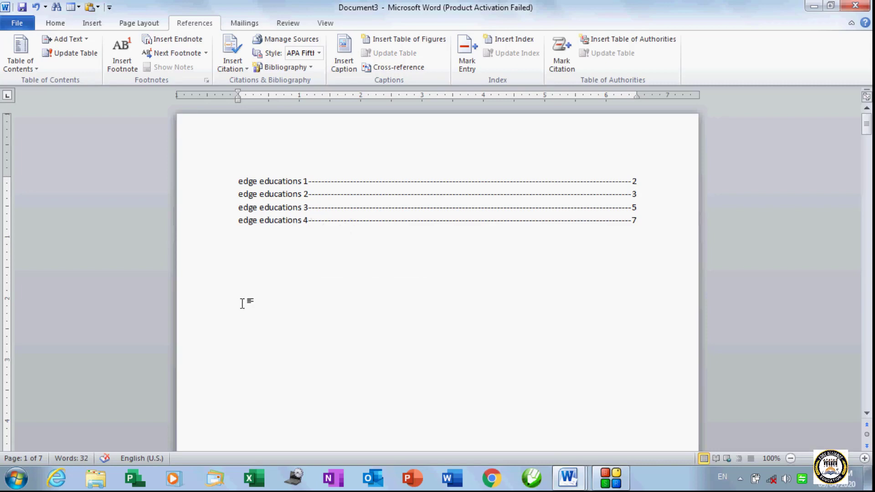
Step: Replace the Figure 1 caption below the jellyfish picture with a caption that uses the edge educations label
scroll(254, 342, "down", 7)
scroll(296, 378, "down", 20)
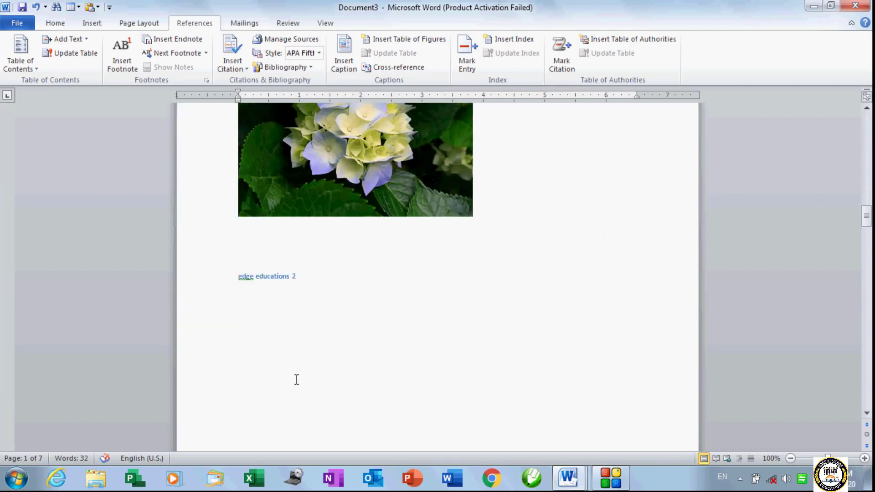
scroll(296, 380, "down", 15)
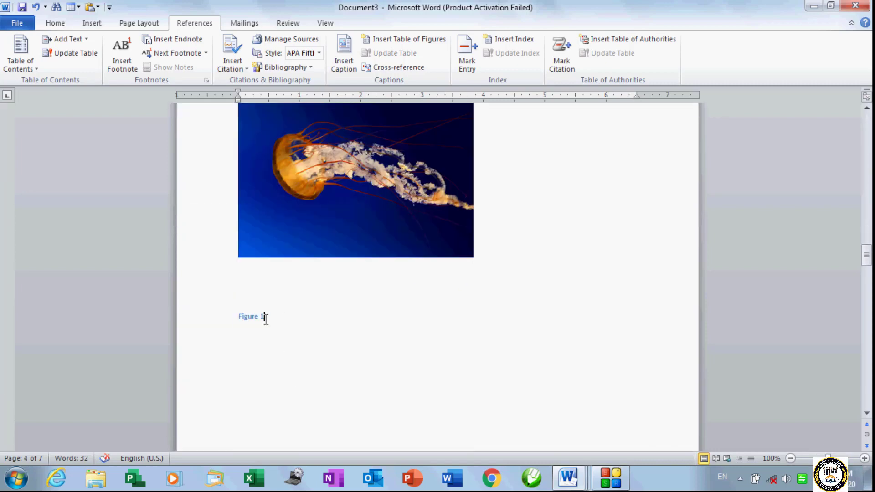
left_click_drag(266, 317, 233, 318)
key("Delete")
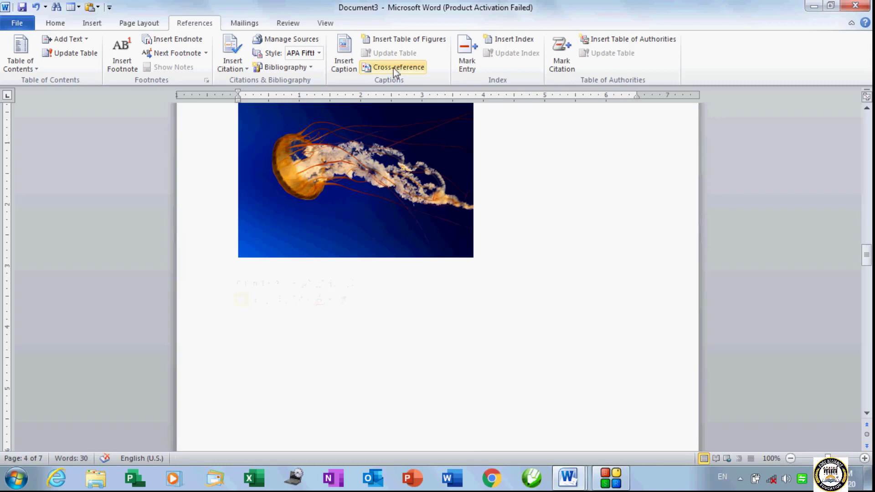
left_click(352, 65)
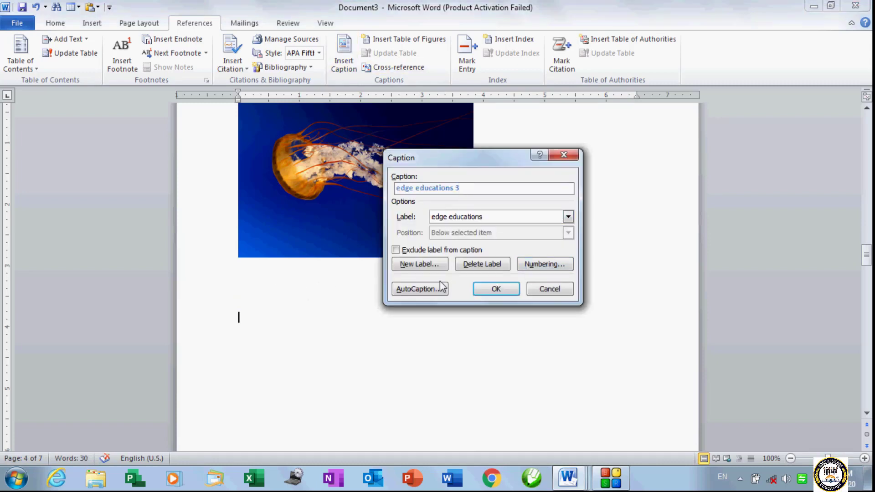
left_click(499, 289)
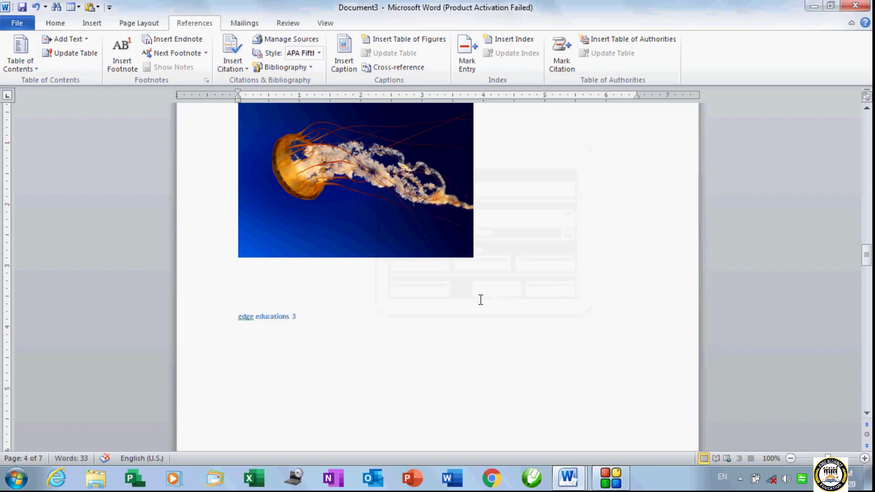
Step: Replace the Figure caption below the penguins picture with a caption that uses the edge educations label
scroll(480, 300, "down", 20)
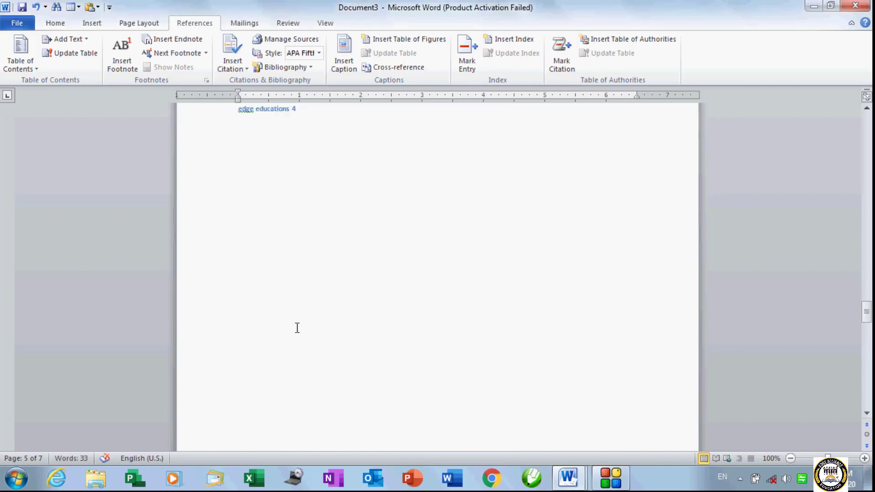
scroll(297, 328, "down", 8)
left_click_drag(286, 347, 236, 346)
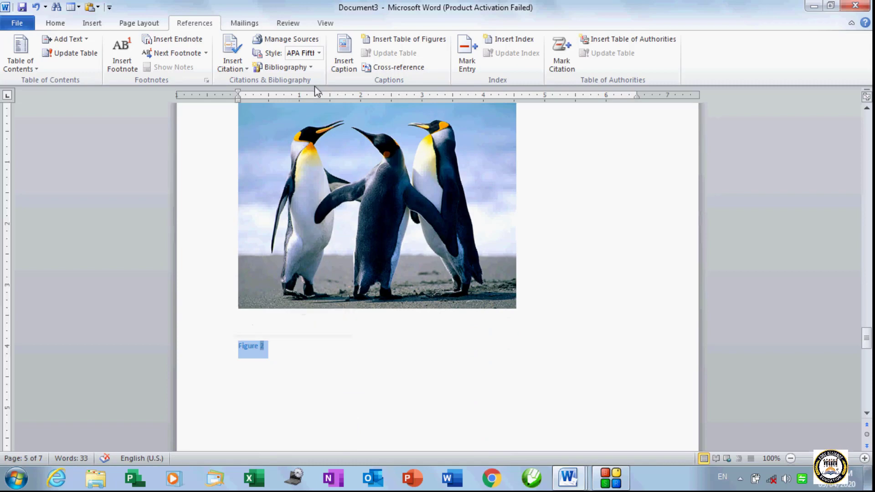
left_click(343, 57)
left_click(501, 217)
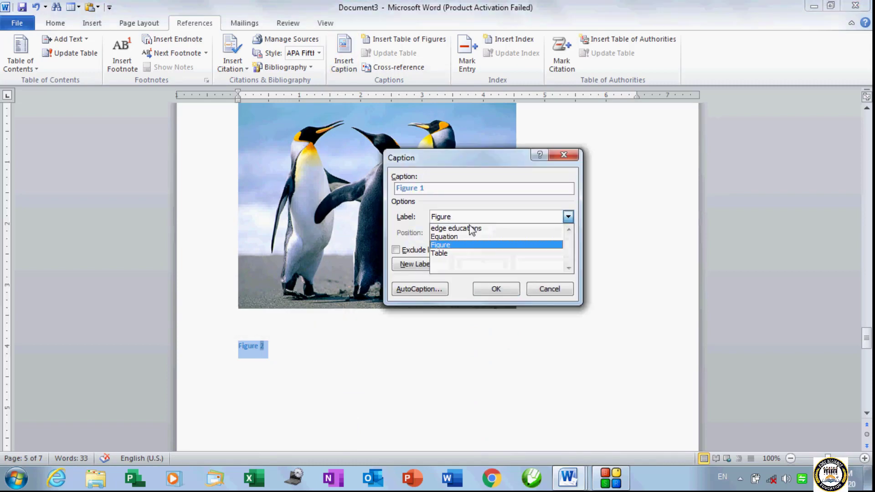
left_click(474, 225)
left_click(496, 289)
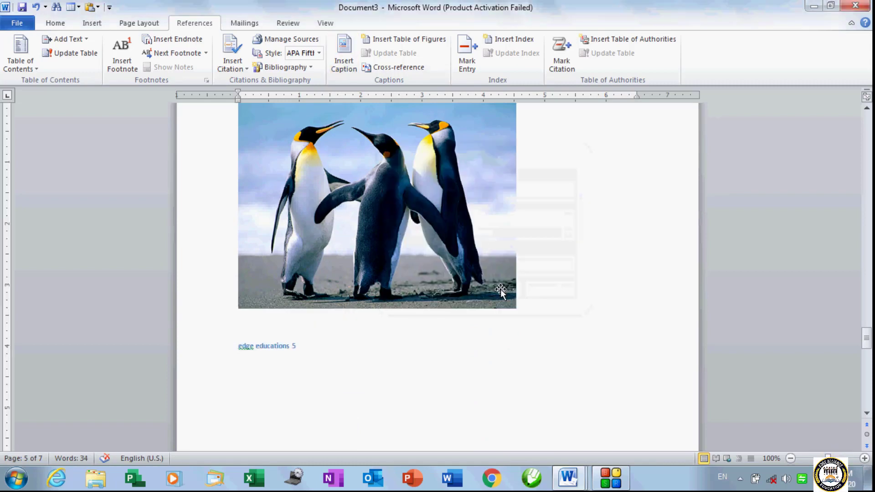
Step: Update only the page numbers of the edge educations table of figures on the first page
scroll(416, 331, "down", 10)
scroll(321, 283, "down", 5)
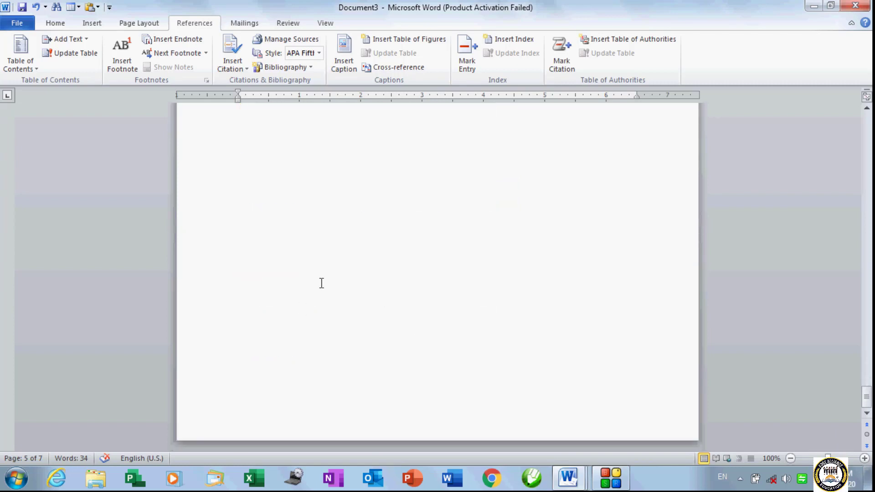
scroll(325, 289, "up", 10)
scroll(327, 289, "down", 15)
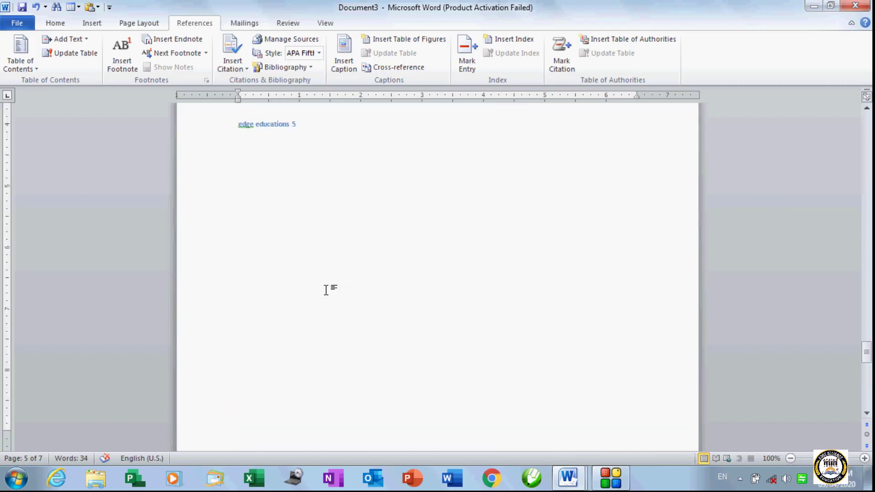
scroll(326, 289, "up", 15)
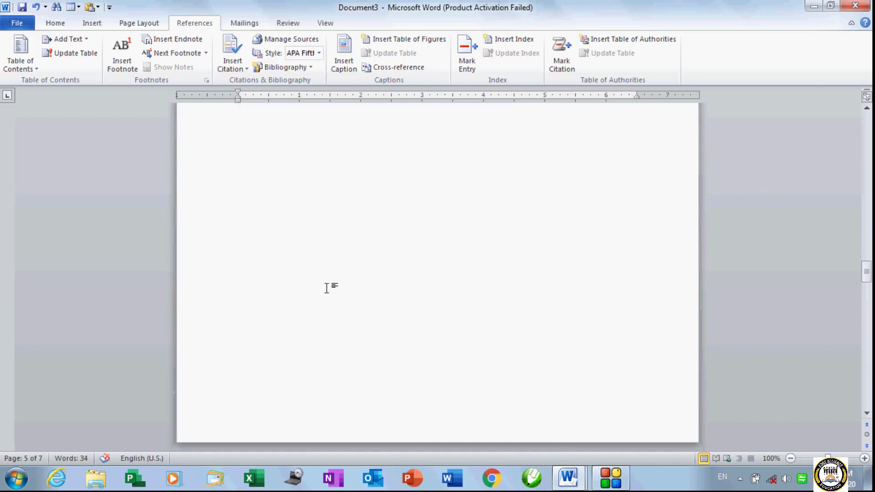
scroll(327, 288, "up", 12)
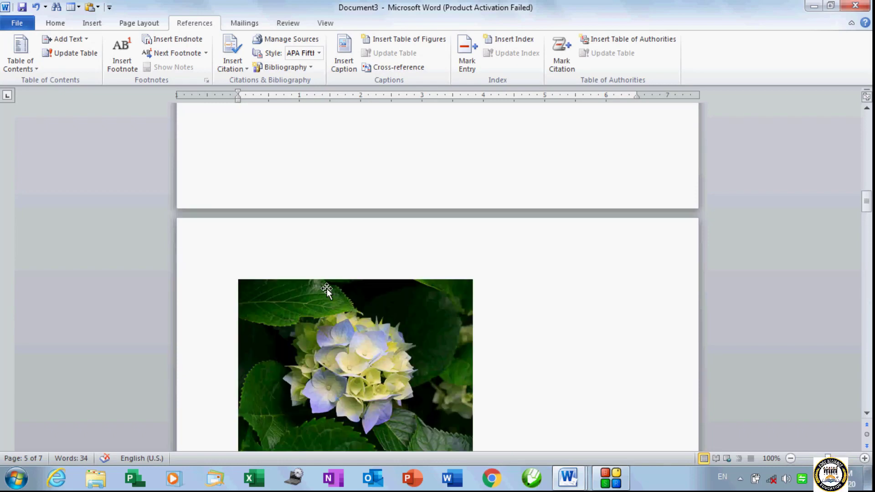
scroll(326, 289, "up", 10)
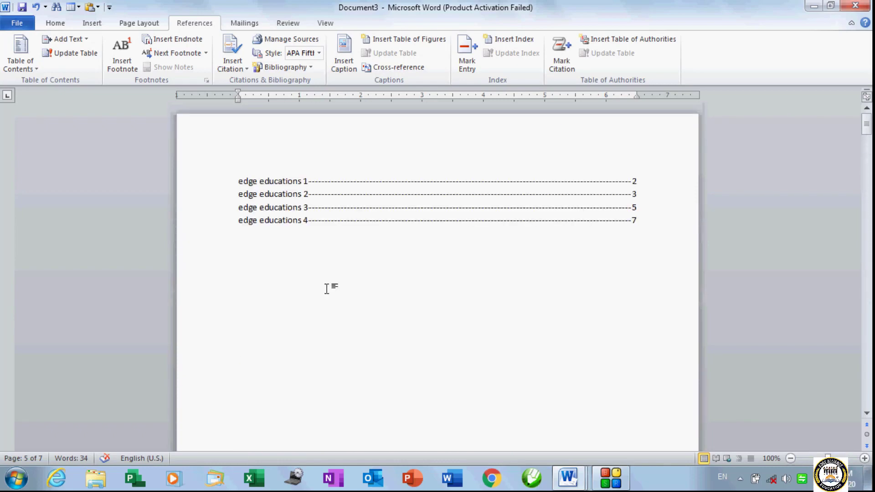
left_click(280, 191)
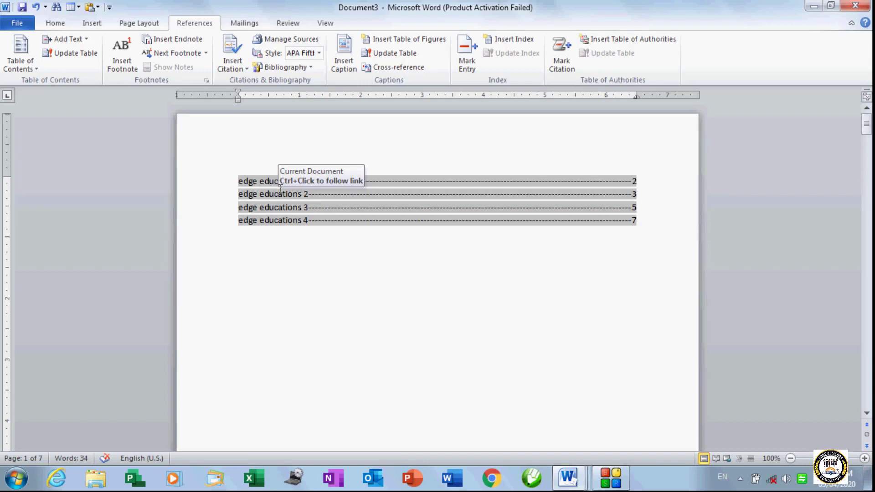
left_click(379, 53)
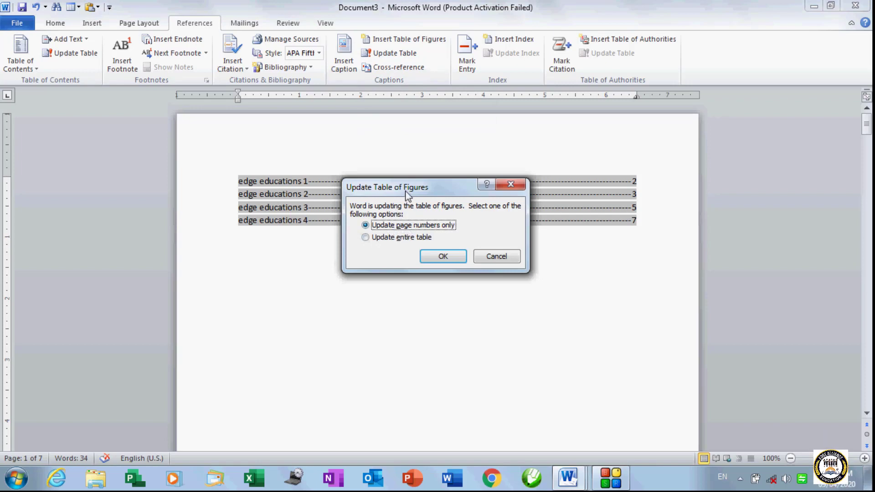
left_click_drag(405, 189, 387, 286)
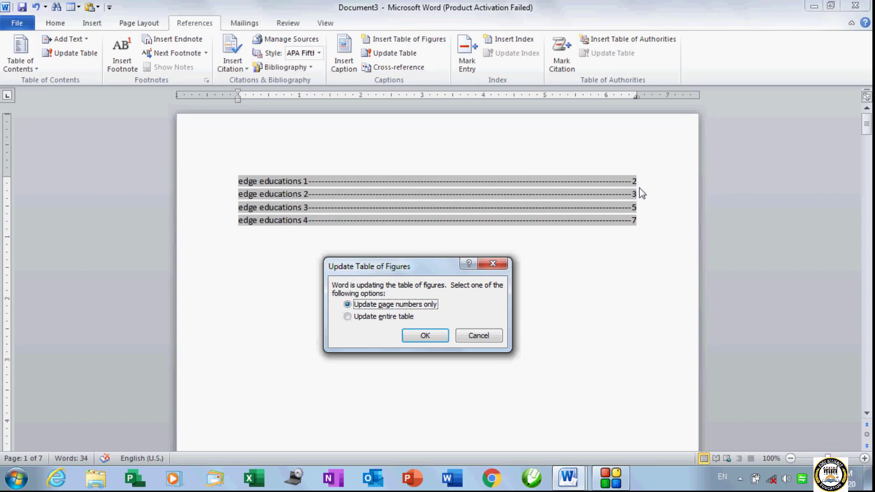
left_click(425, 336)
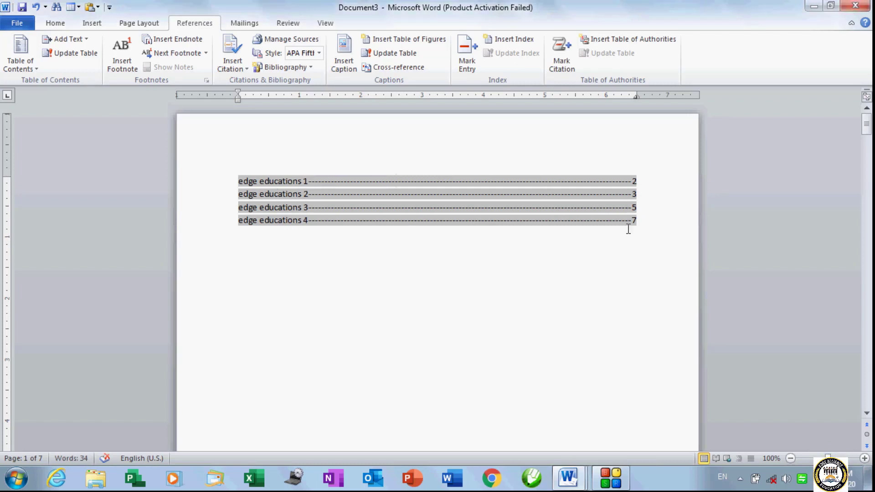
Step: Update the entire edge educations table of figures, including its entries
left_click(278, 194)
left_click(388, 52)
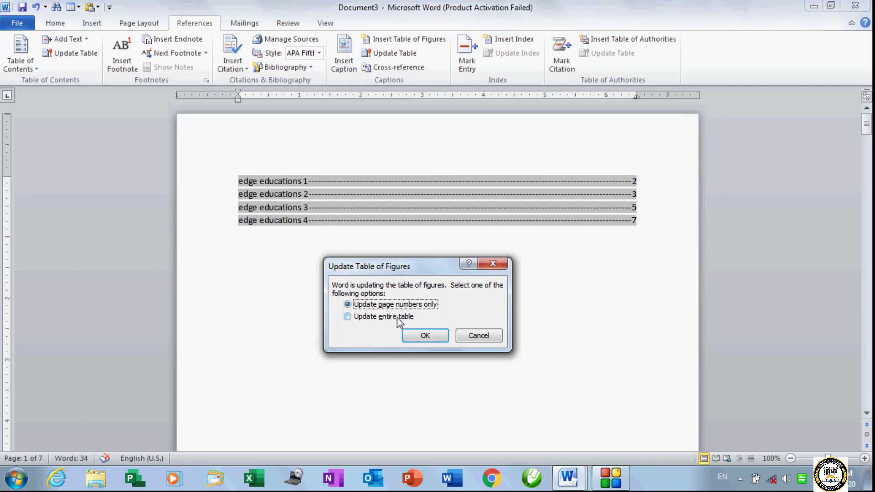
left_click(358, 320)
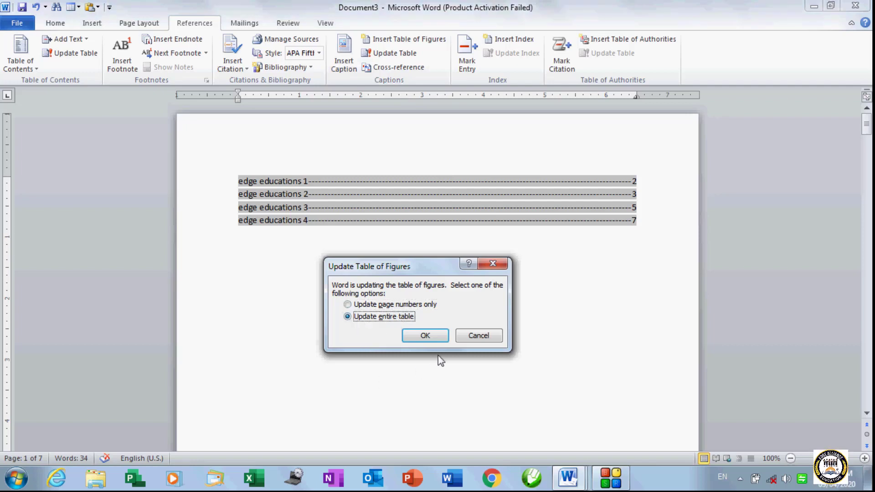
left_click(435, 341)
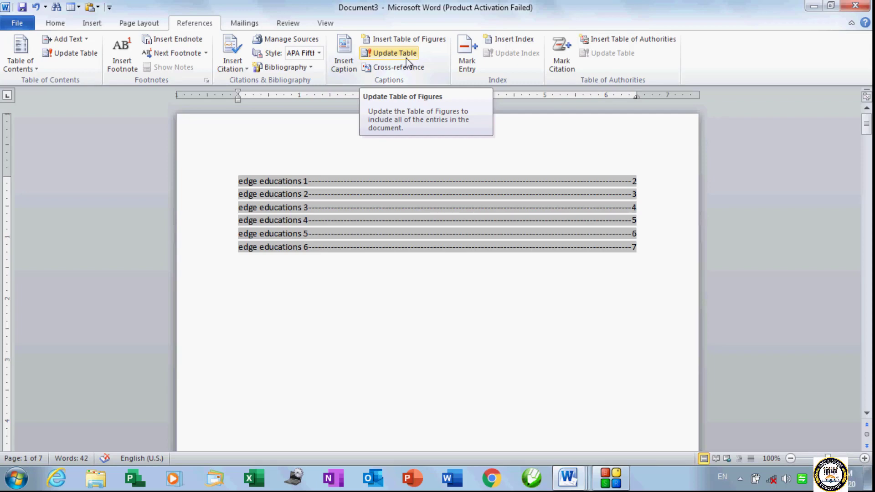
Step: Follow the edge educations 4 entry's link to the captioned lighthouse picture and return to the table of figures
left_click(249, 221, "ctrl")
scroll(263, 231, "up", 3)
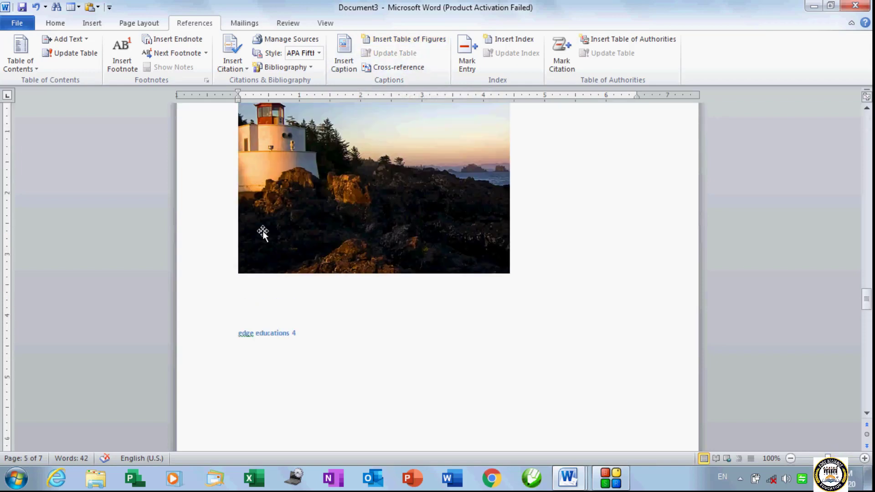
scroll(263, 231, "up", 3)
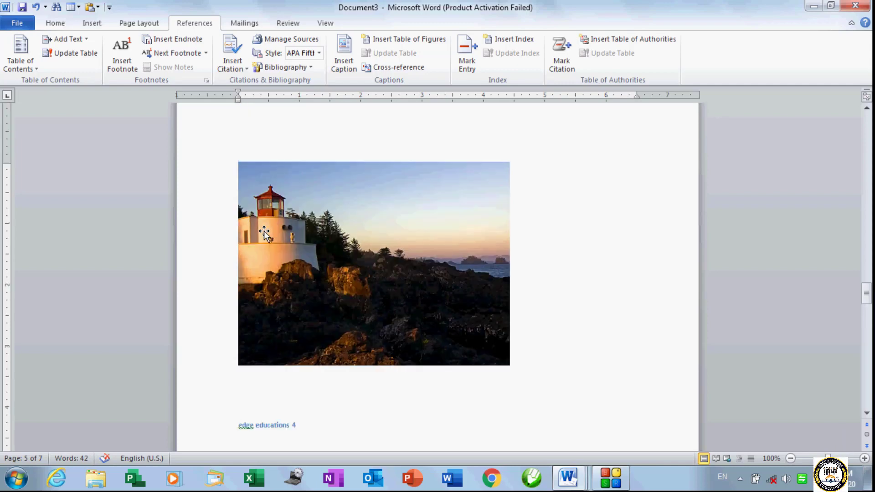
key("ctrl+Home")
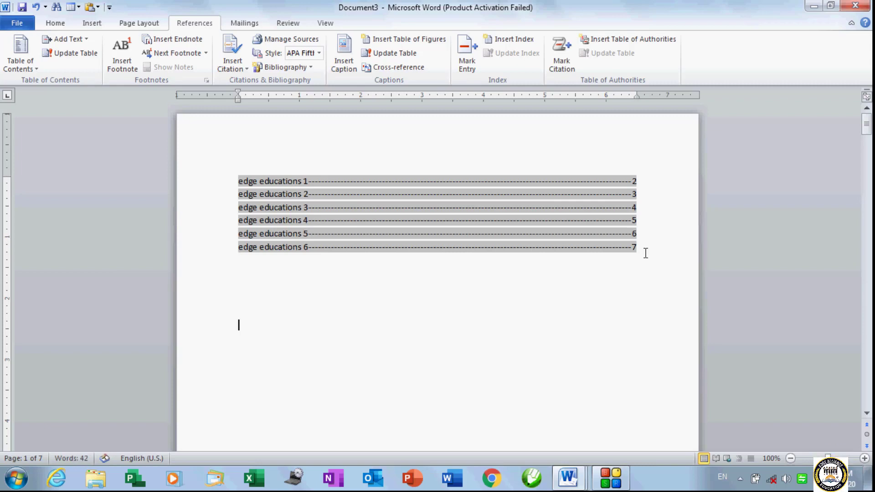
Step: Start a cross-reference below the table of figures with edge educations as the reference type
left_click(398, 68)
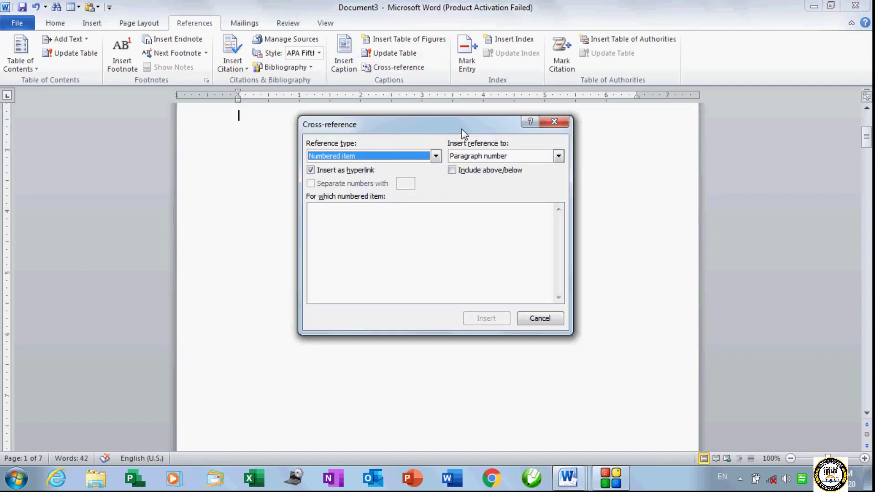
left_click_drag(461, 129, 460, 152)
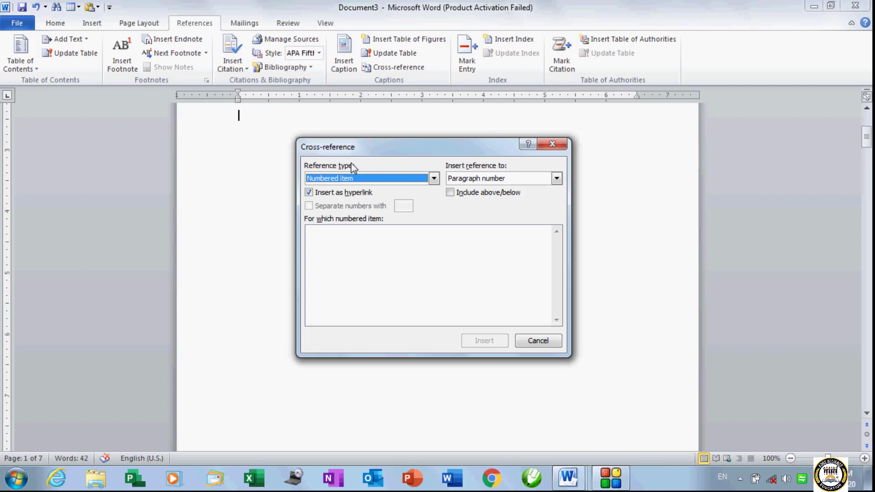
left_click(356, 180)
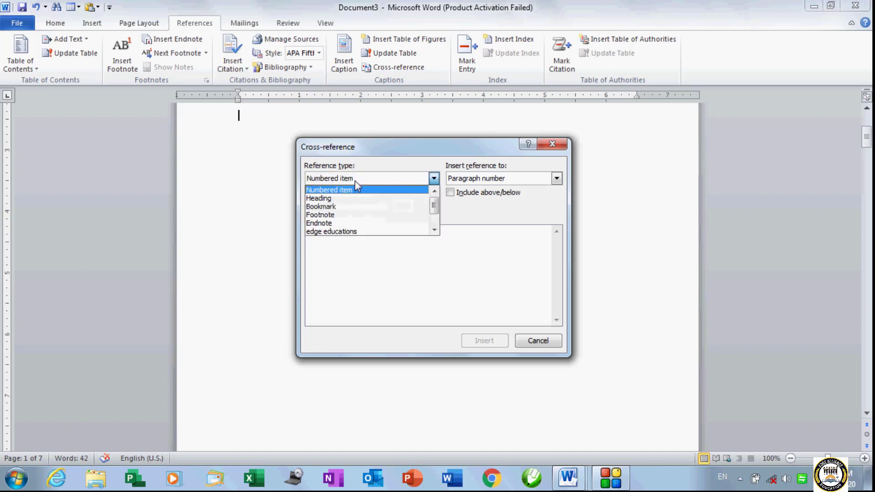
left_click(364, 232)
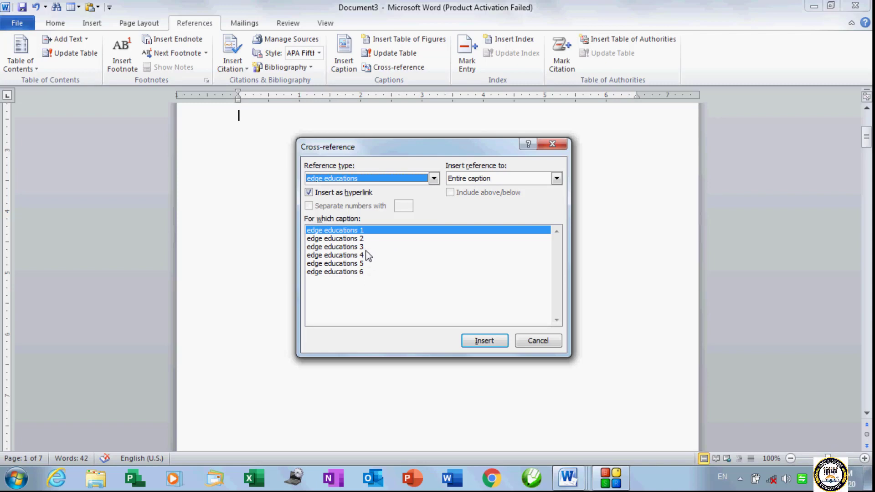
Step: Try the Only label and number and Only caption text reference options, and switch back to Entire caption
left_click(495, 180)
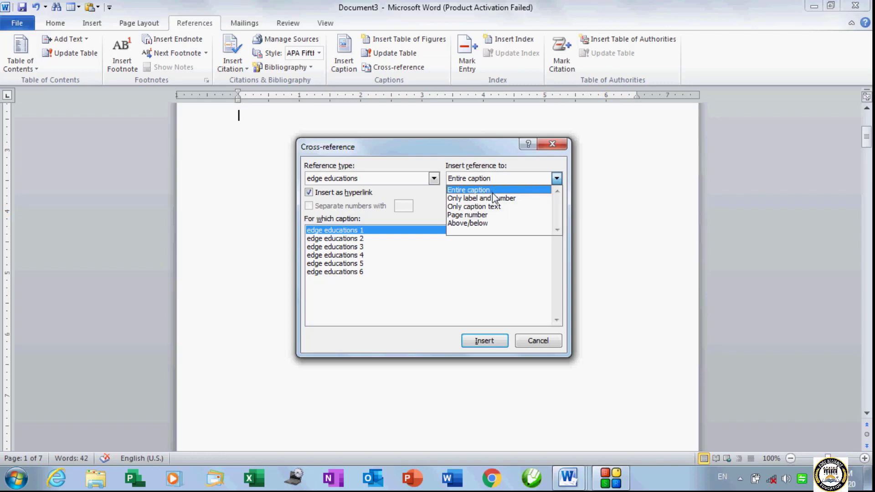
left_click(494, 199)
left_click(497, 182)
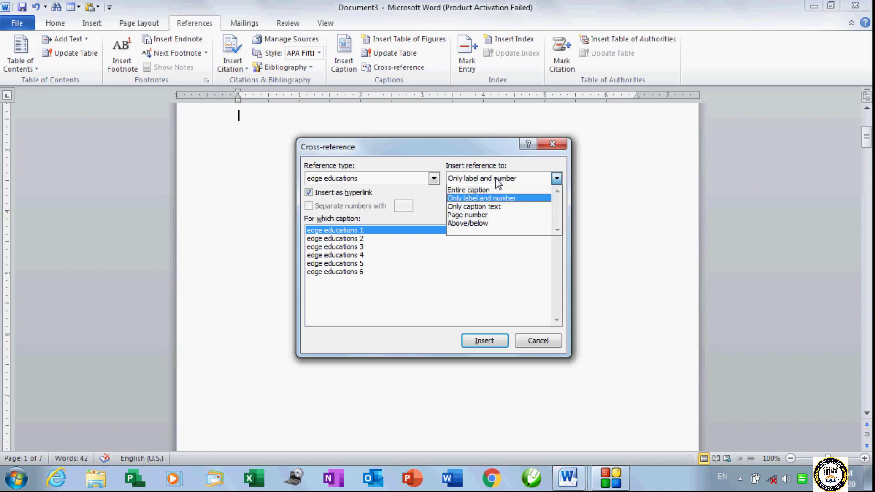
left_click(495, 206)
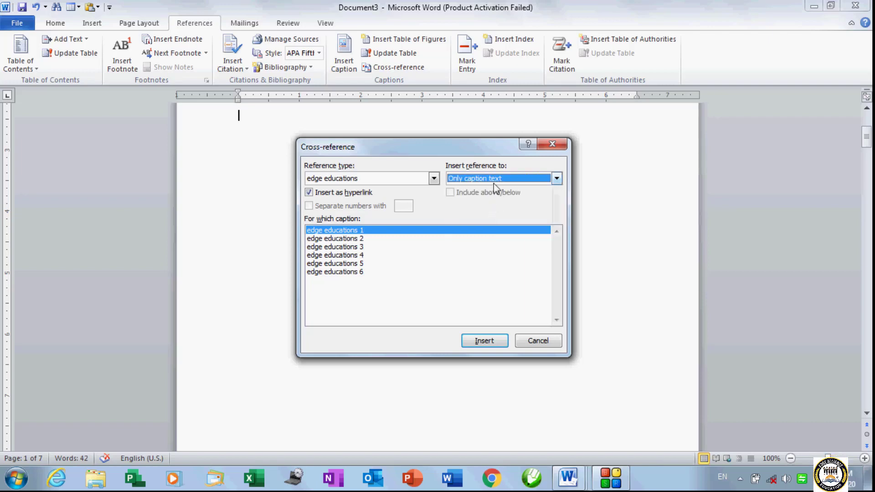
left_click(493, 183)
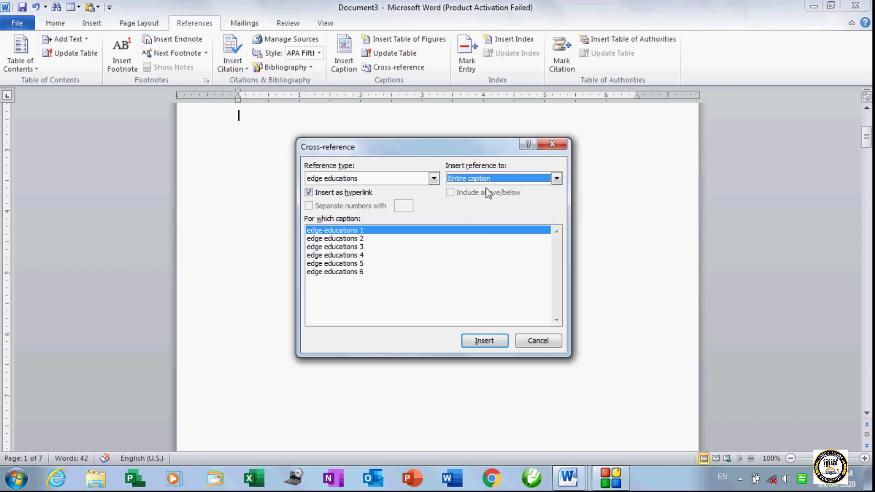
Step: Insert hyperlinked entire-caption cross-references to edge educations 1 through 6 and close the cross-reference dialog
left_click(332, 234)
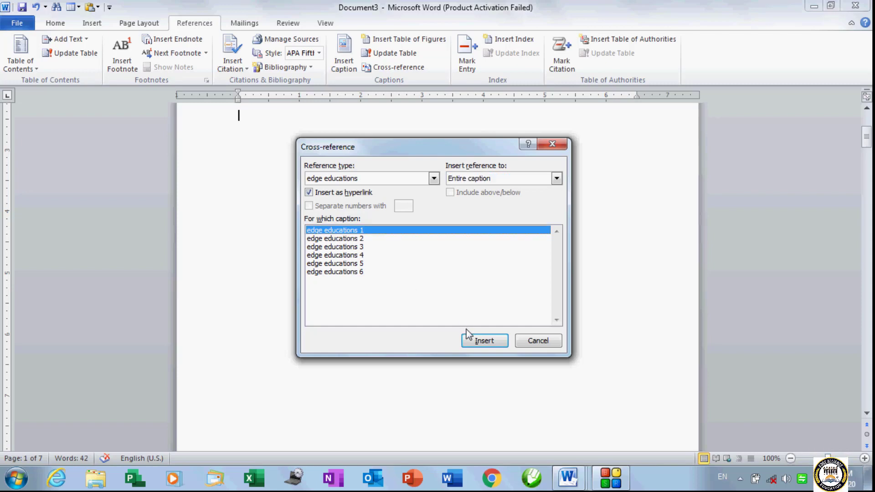
left_click(480, 341)
left_click(347, 239)
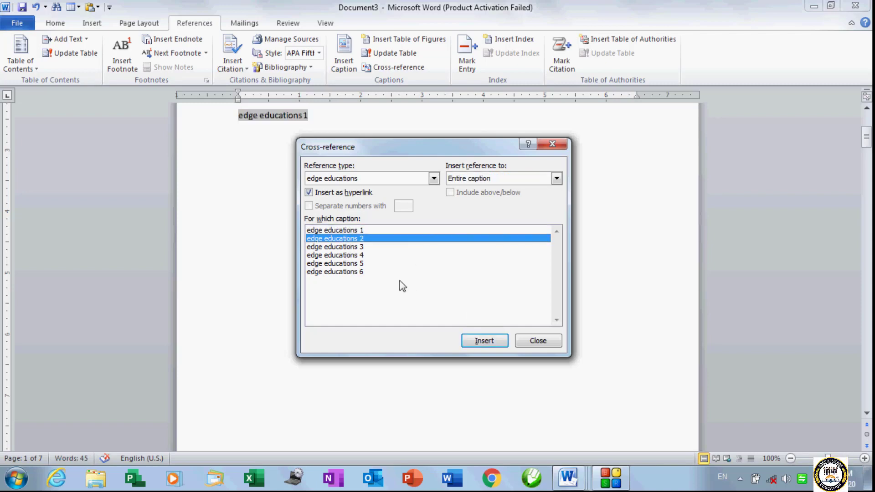
left_click(475, 342)
left_click(358, 247)
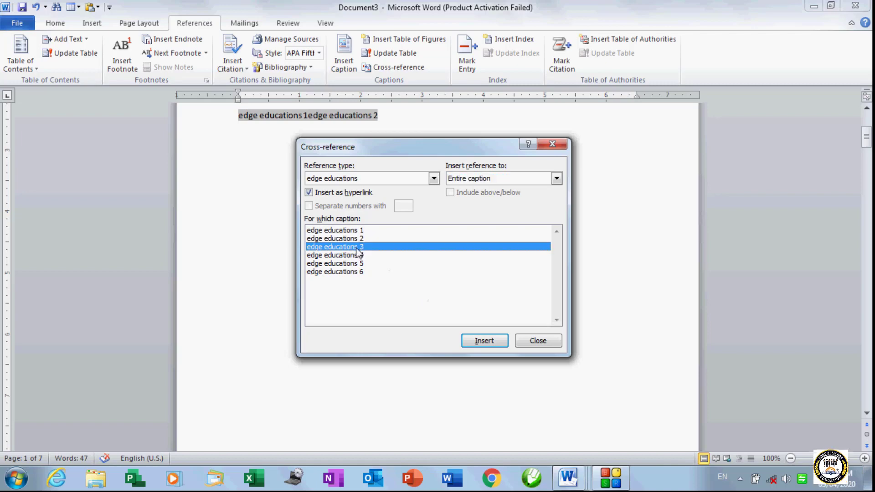
left_click(482, 344)
left_click(358, 255)
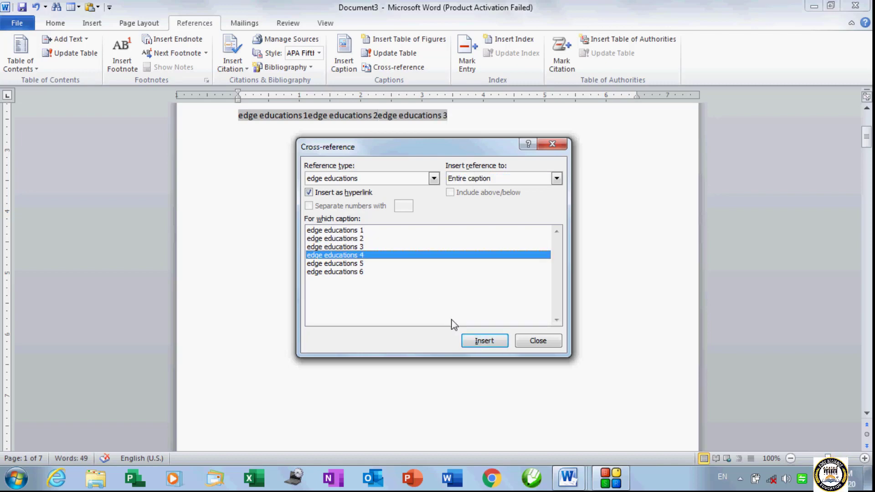
left_click(479, 340)
left_click(364, 264)
left_click(471, 343)
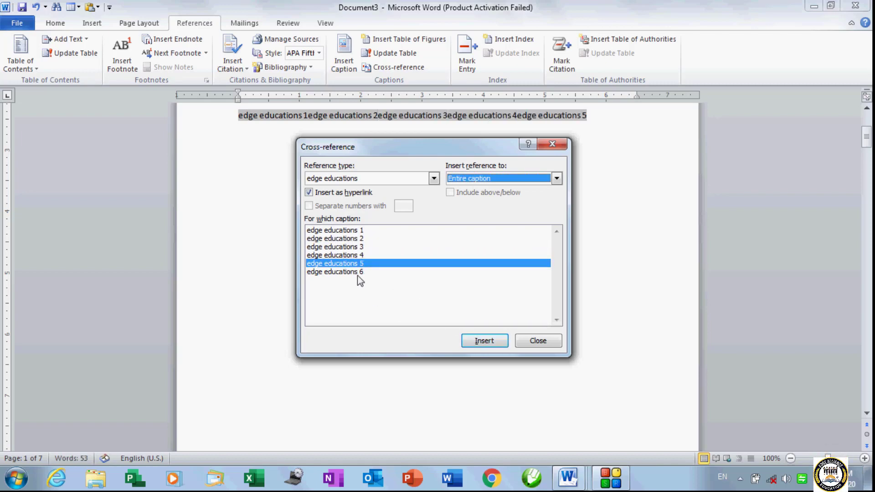
left_click(357, 272)
left_click(483, 341)
left_click(537, 341)
Step: Place each of the six edge educations cross-references below the table of figures on its own line
scroll(469, 299, "up", 5)
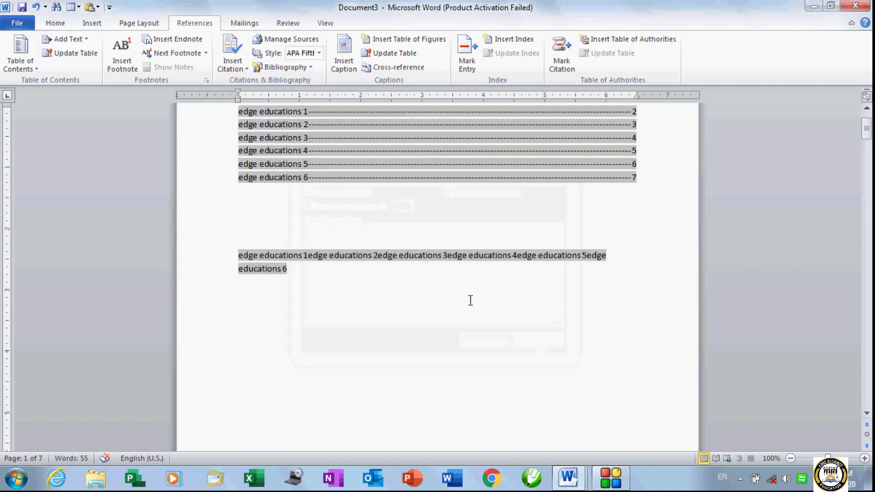
left_click(309, 286)
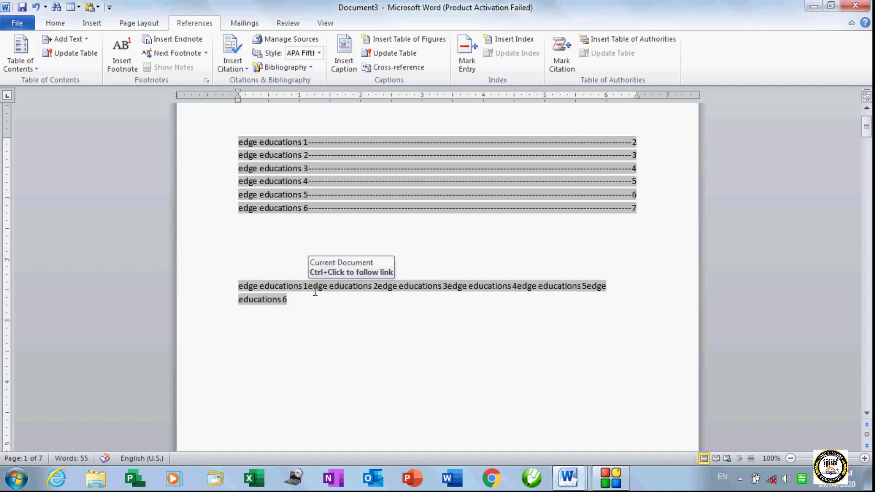
key("Return")
left_click(308, 308)
key("Return")
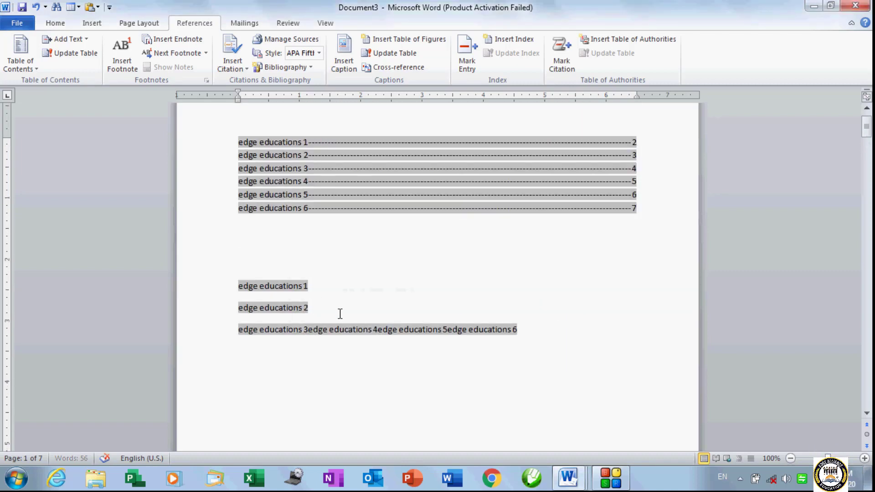
left_click(310, 329)
key("Return")
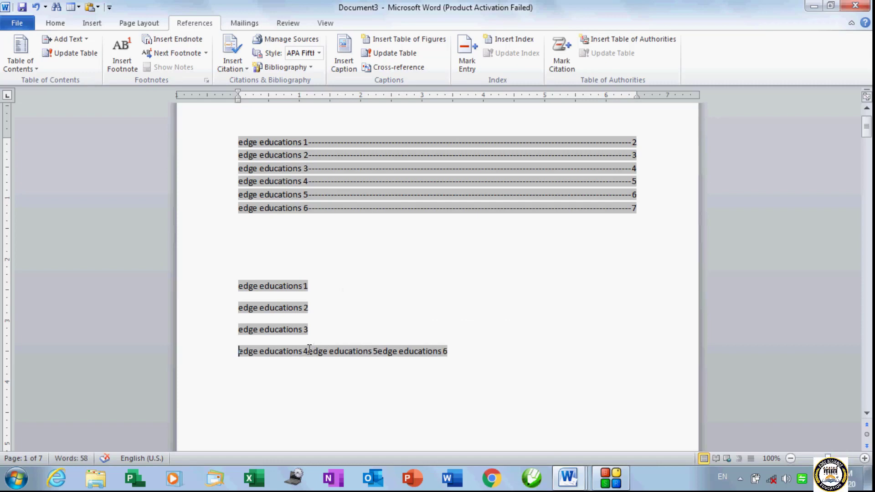
left_click(309, 350)
key("Return")
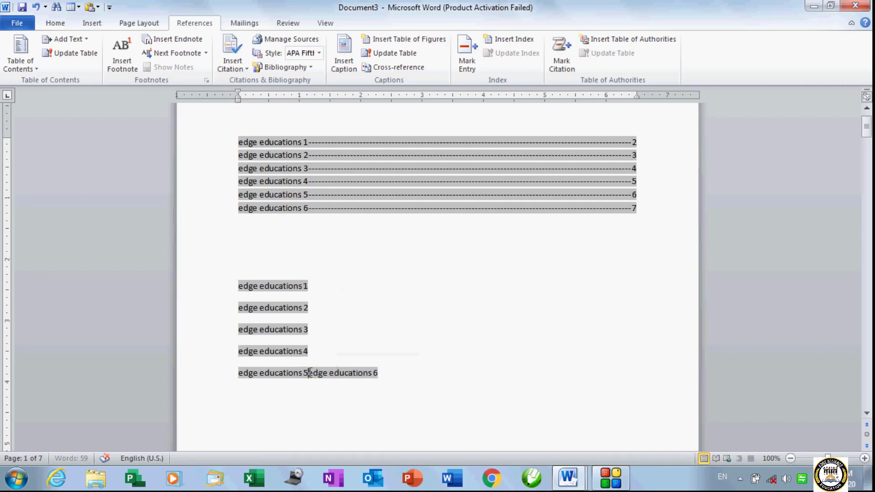
left_click(310, 373)
key("Return")
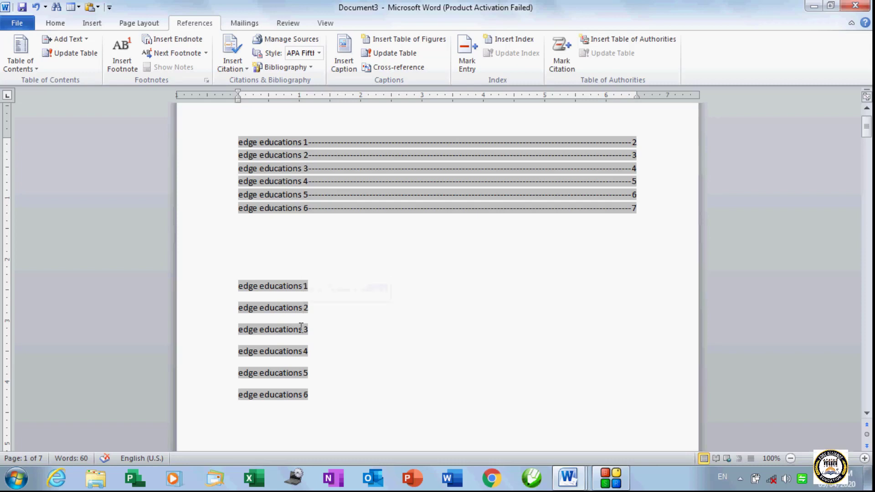
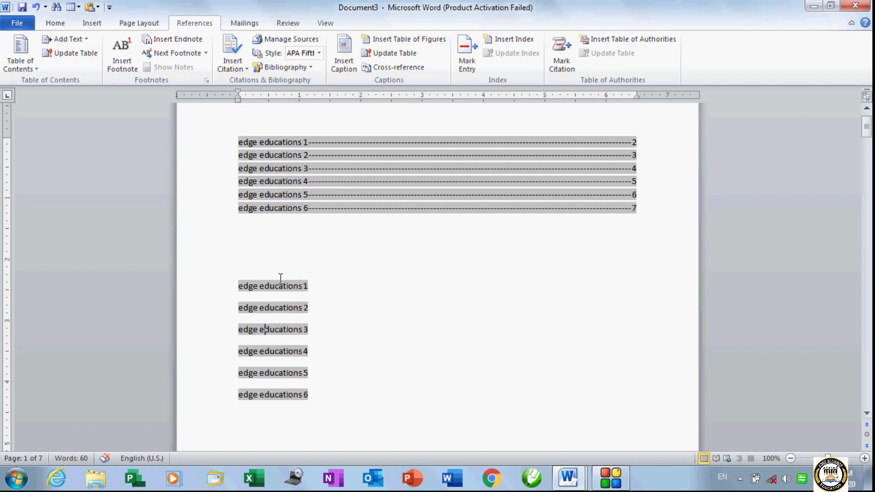
Step: Follow the edge educations 2 cross-reference's link to the captioned flower picture and return to the cross-reference list
left_click_drag(281, 278, 287, 400)
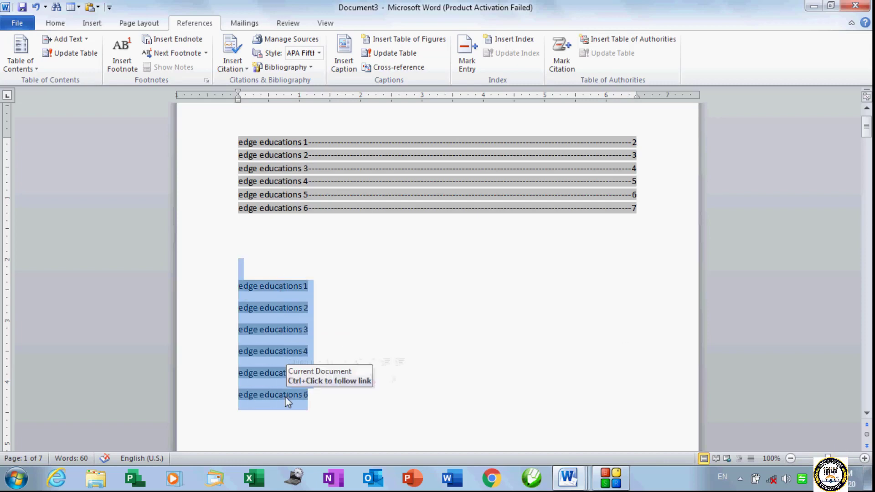
left_click(274, 332)
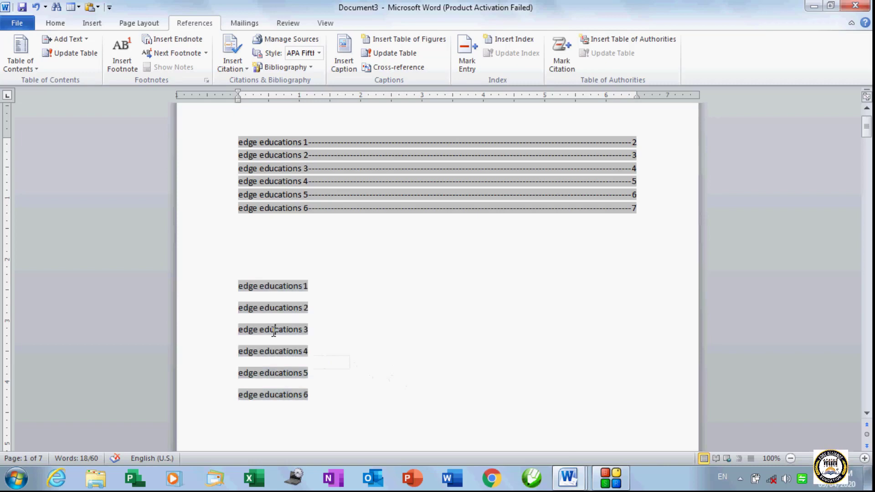
left_click(285, 308, "ctrl")
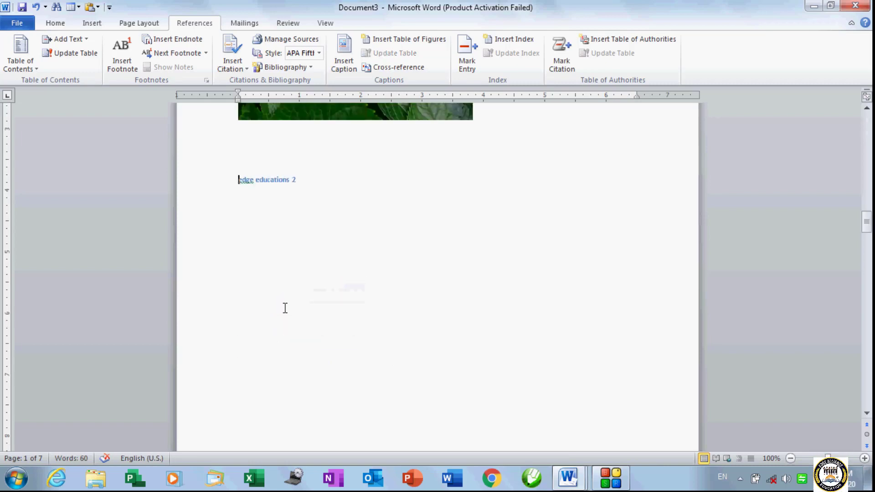
scroll(285, 308, "up", 7)
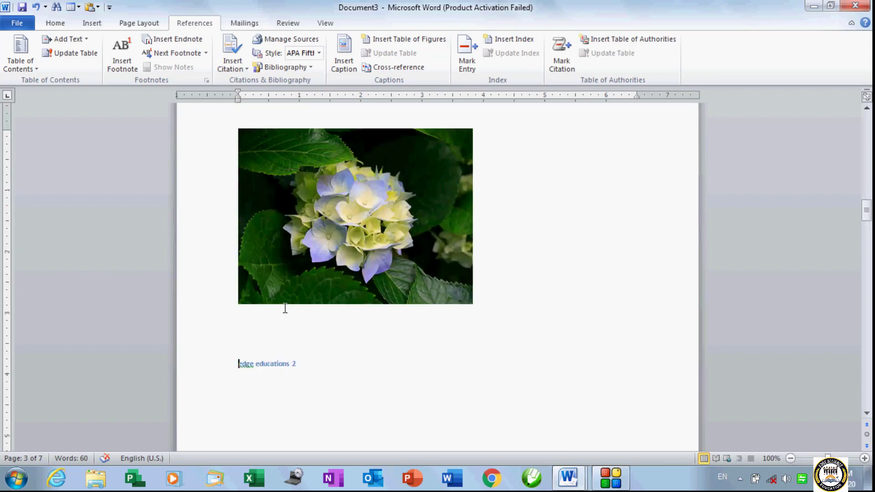
scroll(286, 308, "up", 20)
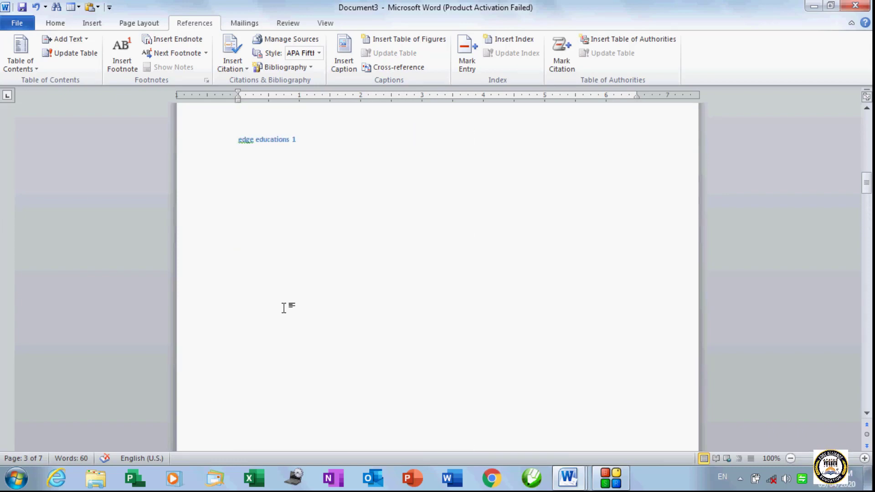
scroll(285, 309, "up", 6)
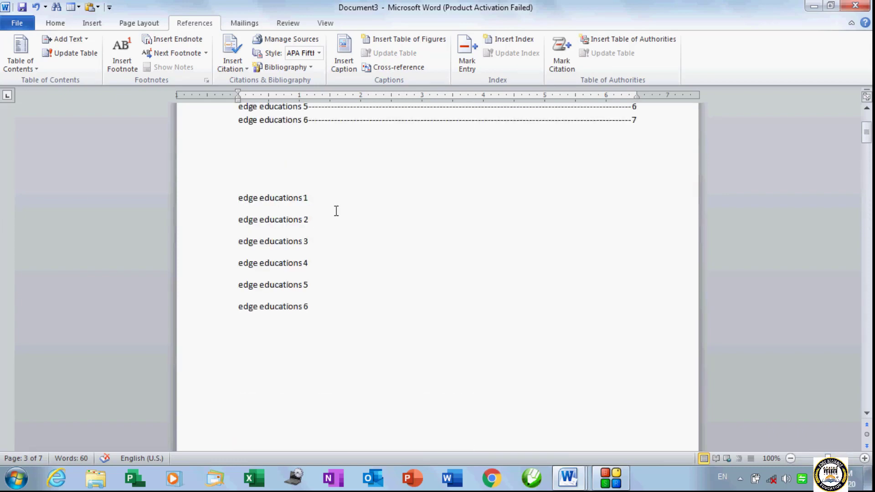
Step: Try a non-hyperlinked entire-caption cross-reference to edge educations 1 in front of the edge educations 2 caption, and undo the insertion
left_click(391, 67)
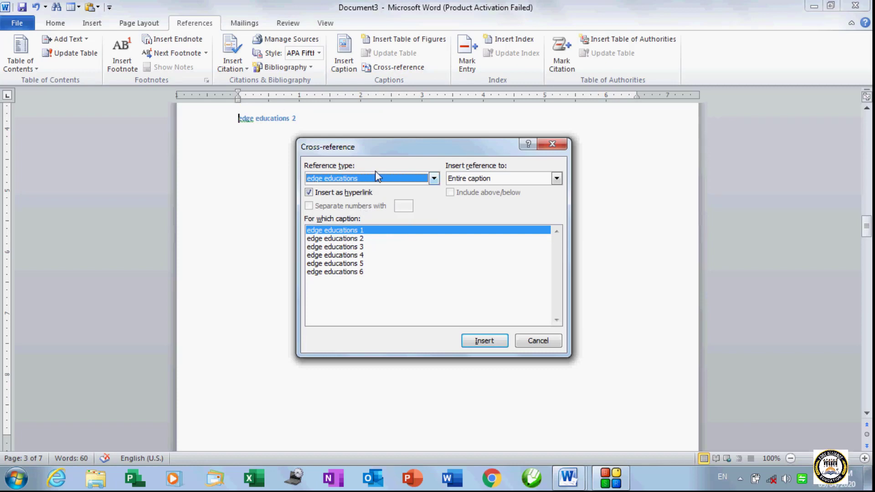
left_click_drag(381, 151, 427, 154)
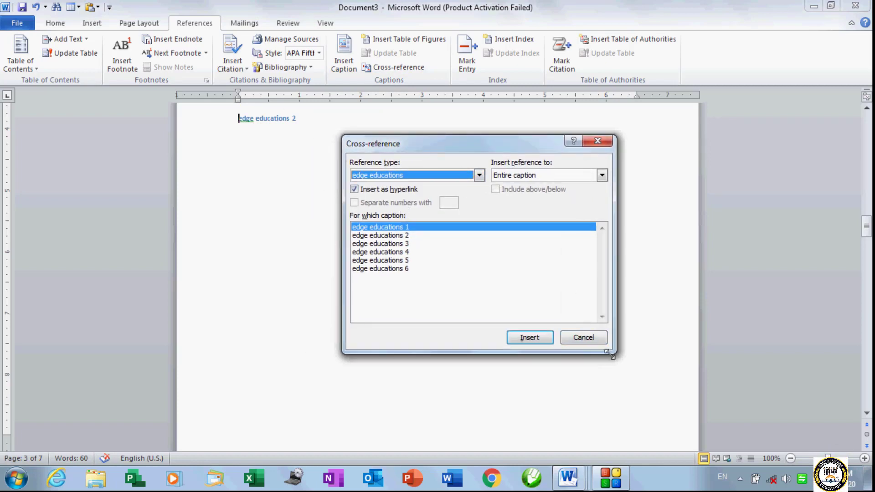
left_click(398, 190)
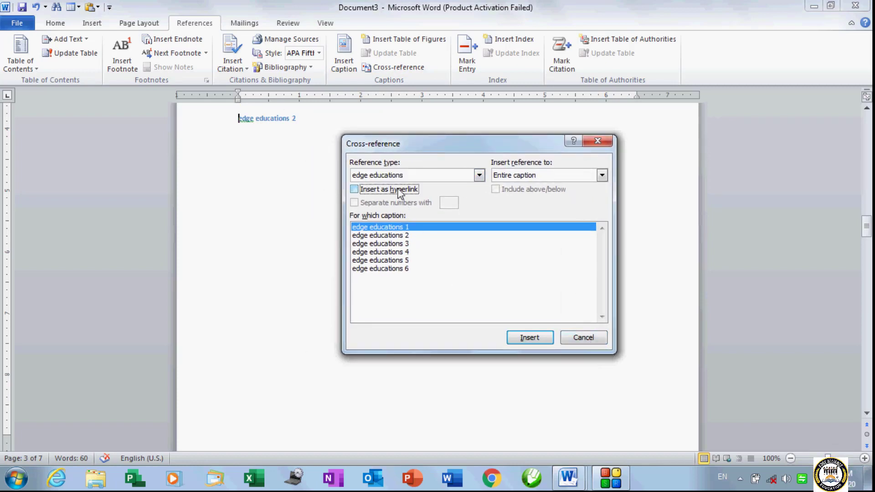
left_click(530, 337)
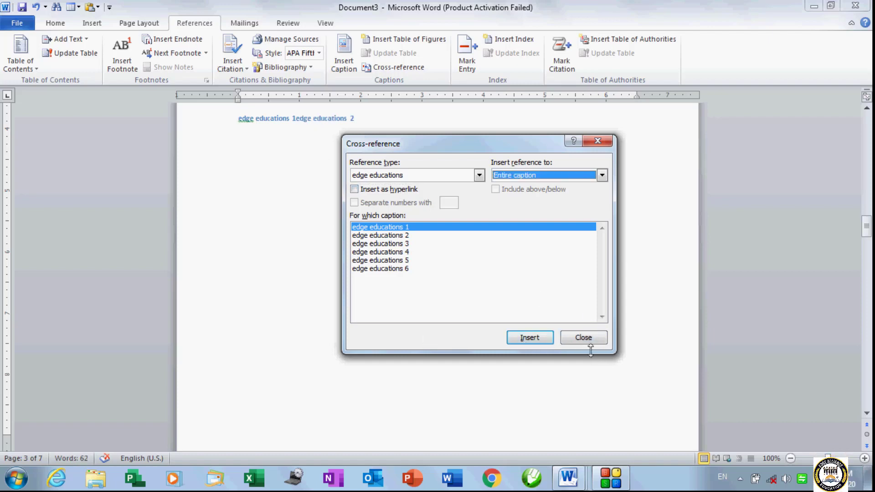
left_click(583, 338)
key("ctrl+z")
Step: Try replacing the six listed cross-references with a single non-hyperlinked entire-caption reference to edge educations 1, and undo the replacement
scroll(586, 342, "down", 5)
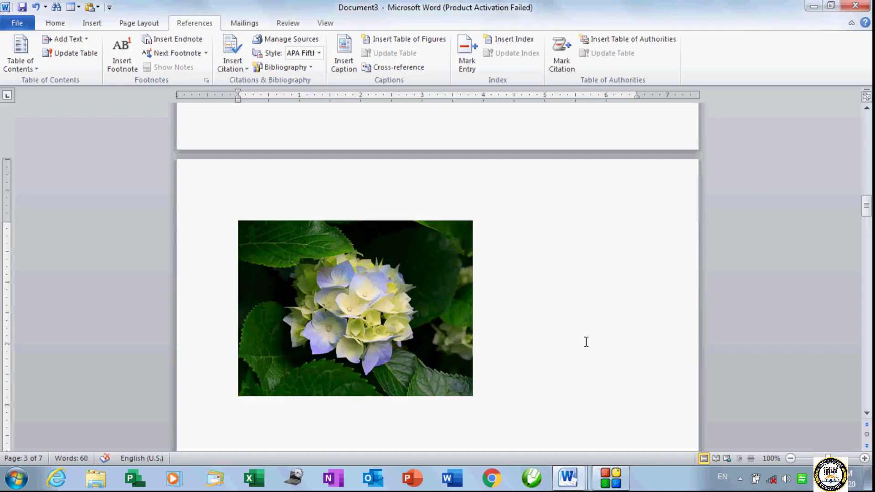
scroll(586, 342, "up", 20)
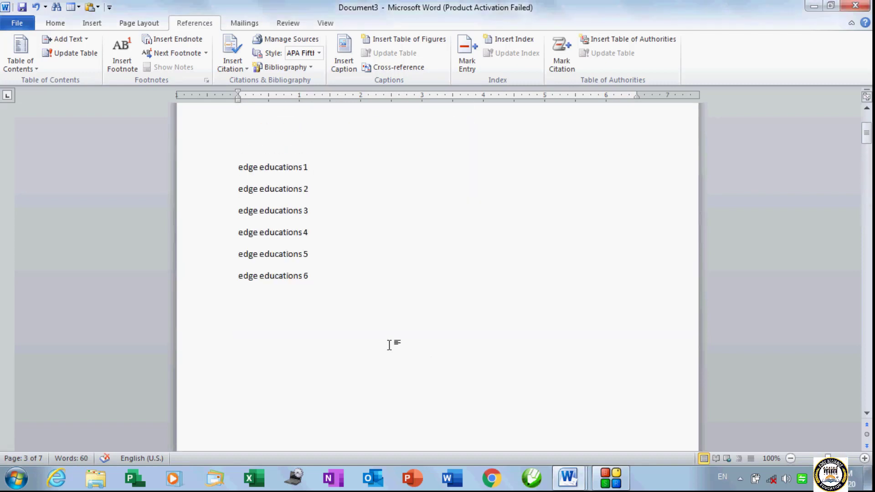
left_click(306, 273)
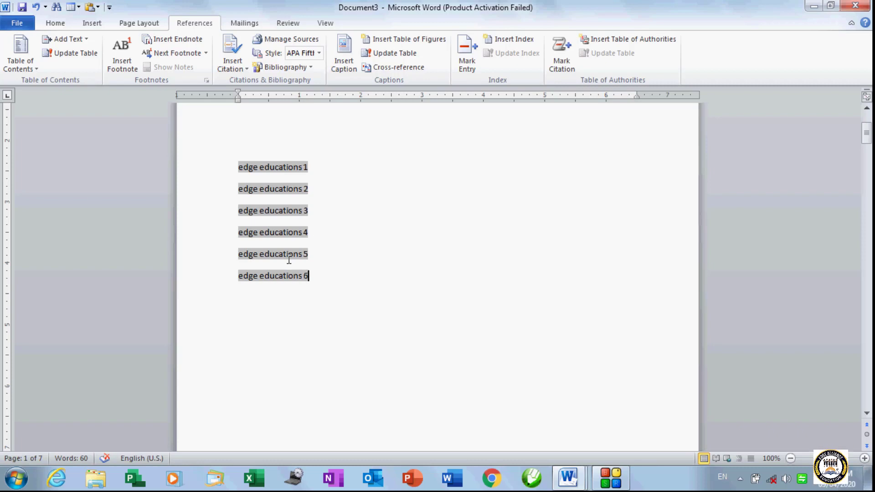
left_click_drag(332, 271, 313, 150)
left_click(398, 67)
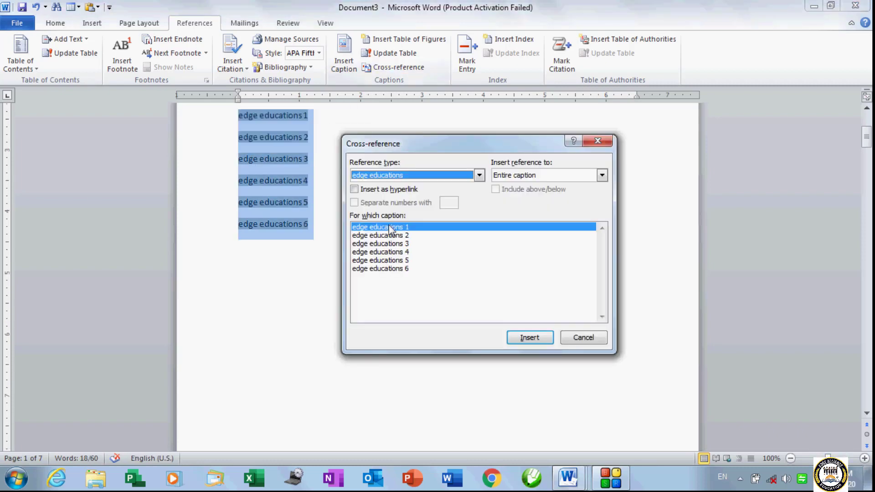
left_click(389, 190)
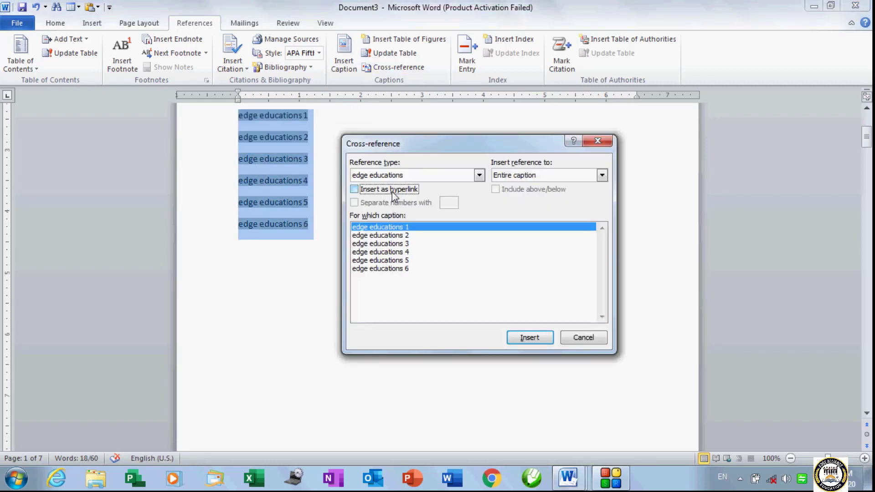
left_click(547, 338)
left_click(587, 340)
scroll(401, 283, "up", 3)
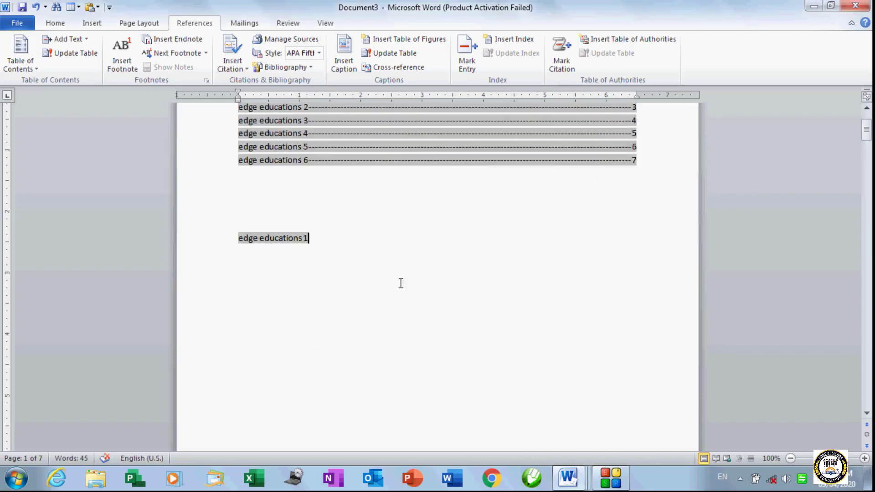
key("ctrl+z")
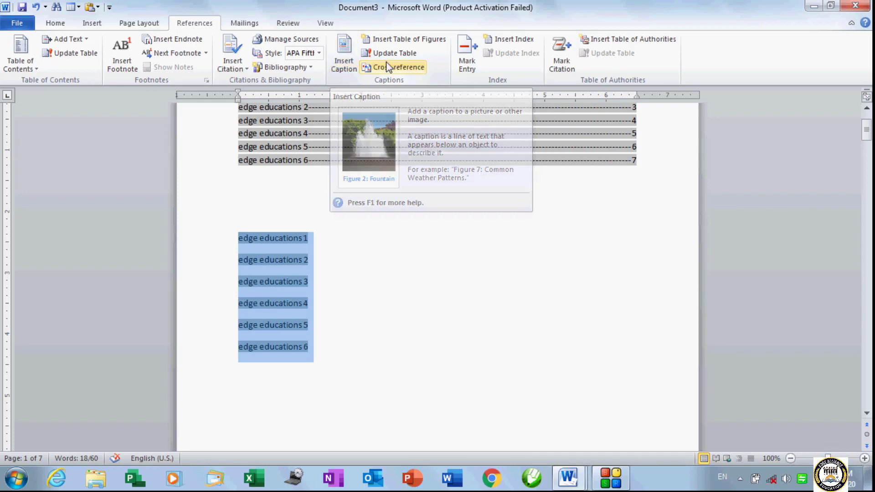
Step: Review the Table of Figures settings and the available caption labels, and close the dialog without applying anything
scroll(365, 225, "up", 3)
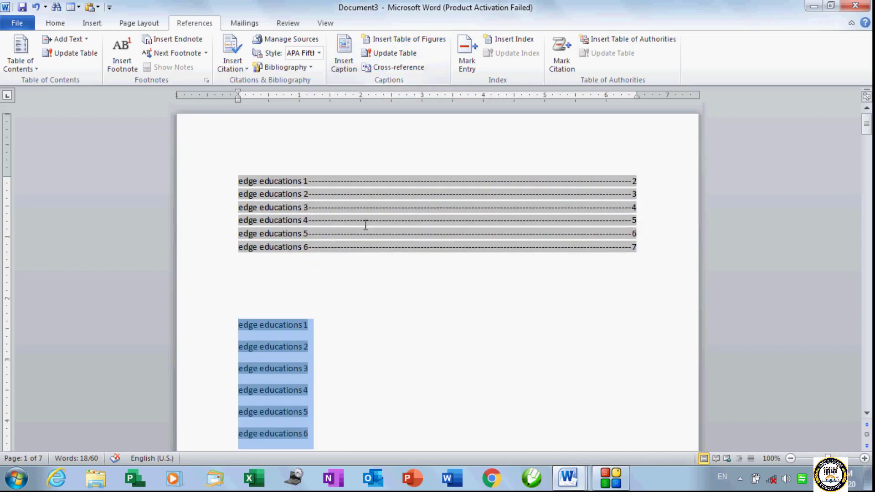
left_click(423, 46)
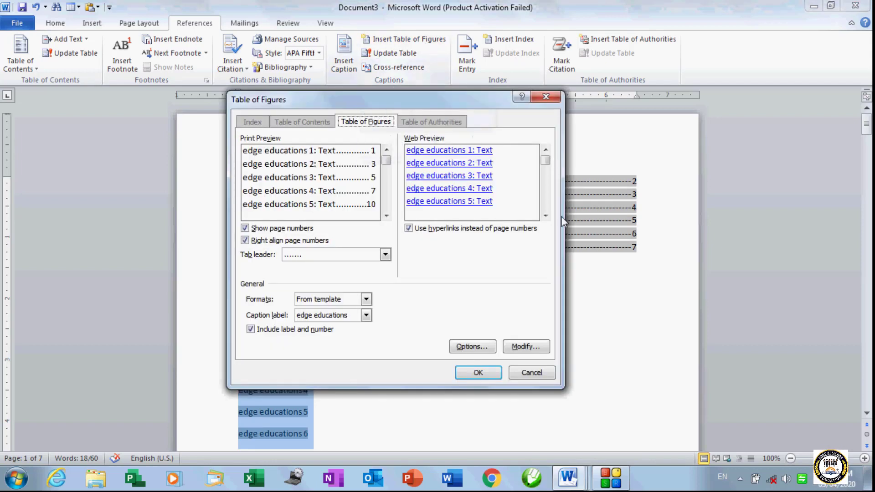
left_click(533, 372)
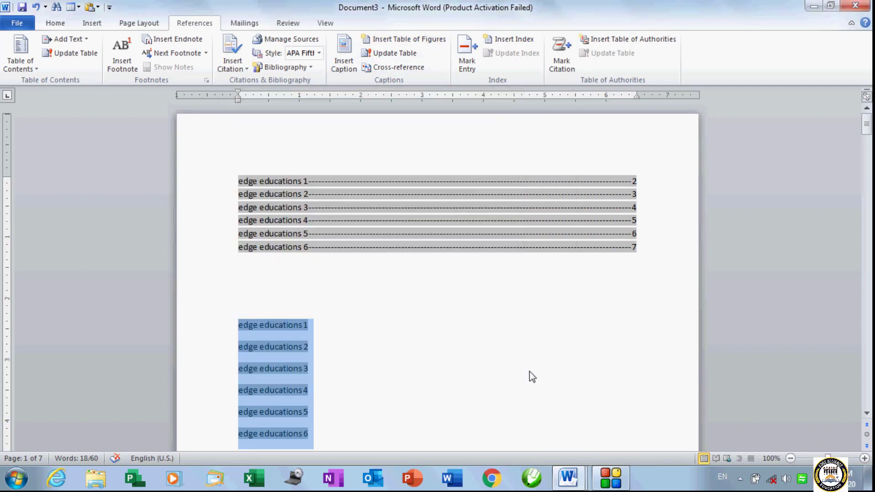
left_click(275, 289)
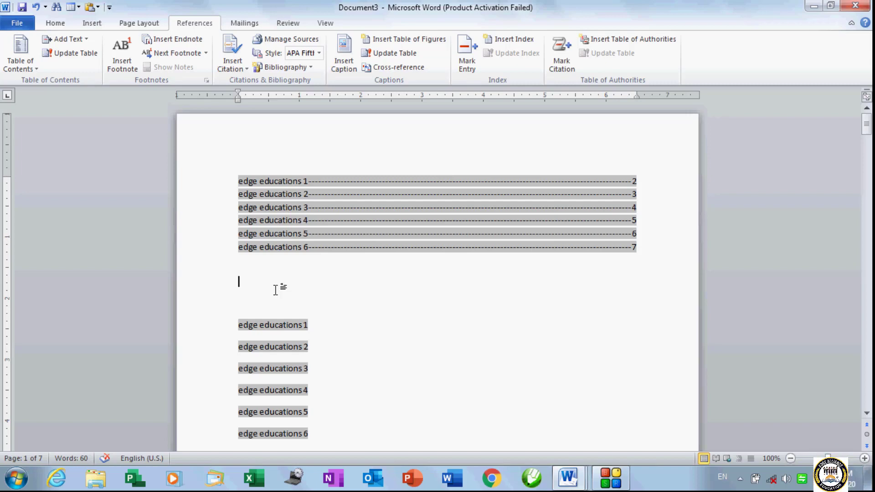
left_click(393, 39)
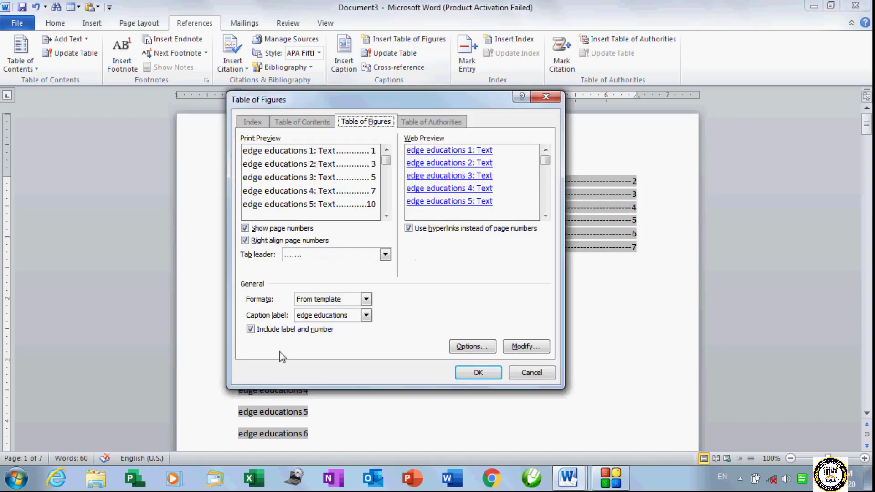
left_click(312, 321)
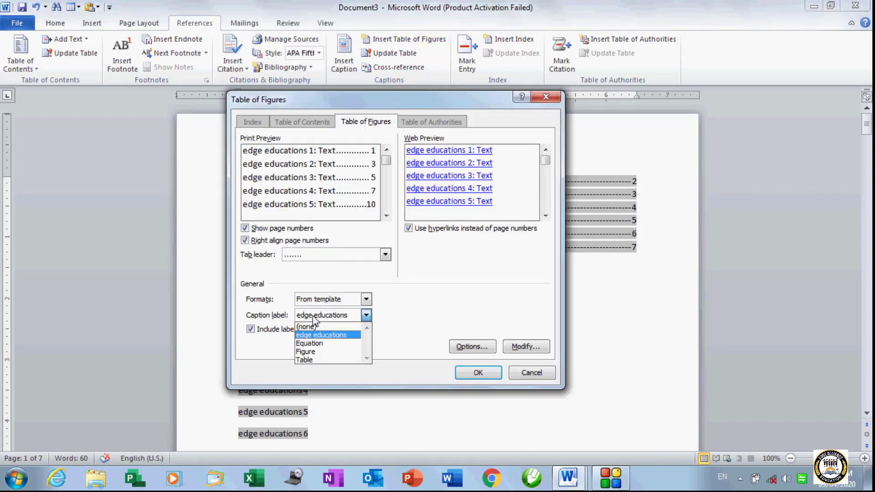
left_click(536, 377)
left_click(535, 377)
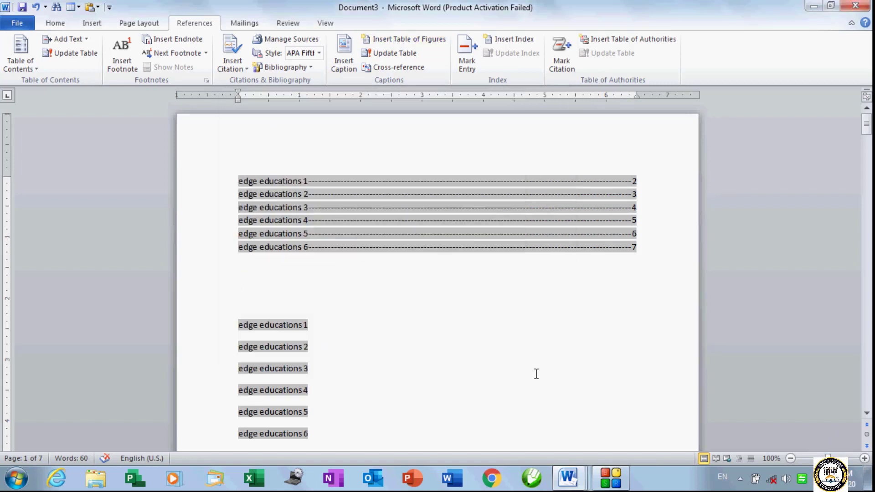